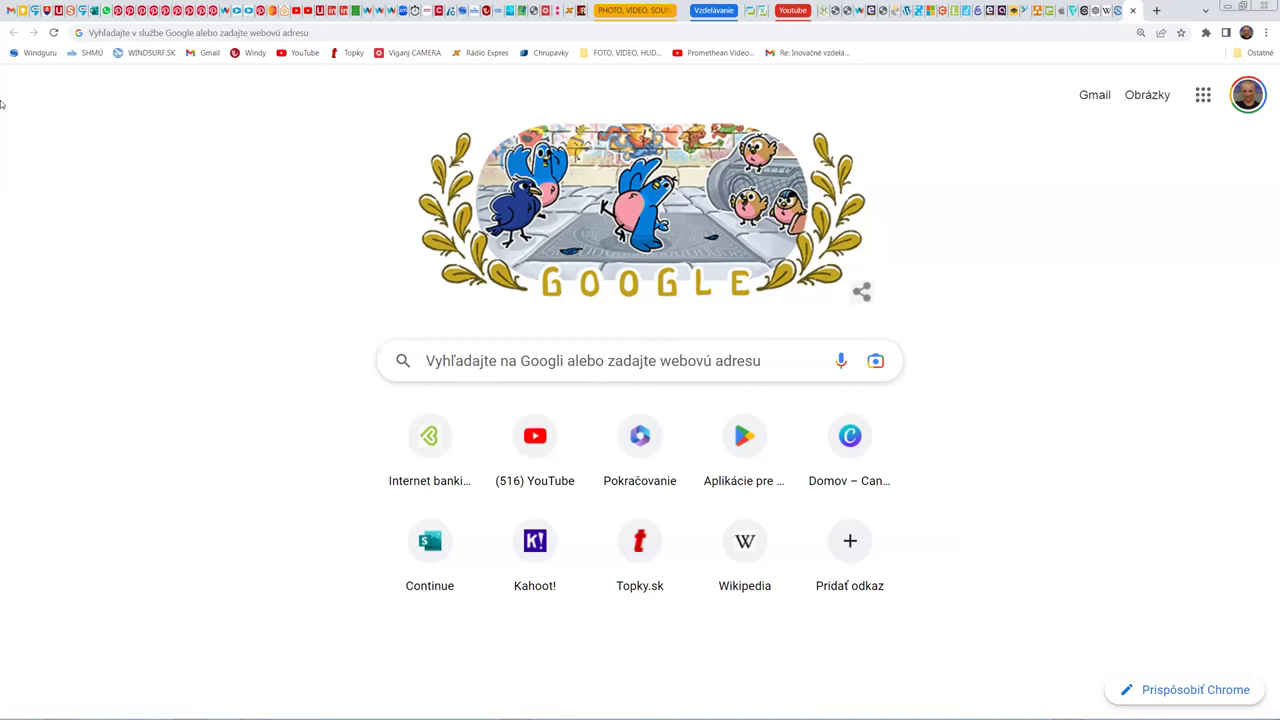
Step: Open kahoot.com in full-screen view and log in to the account
key("ctrl+l")
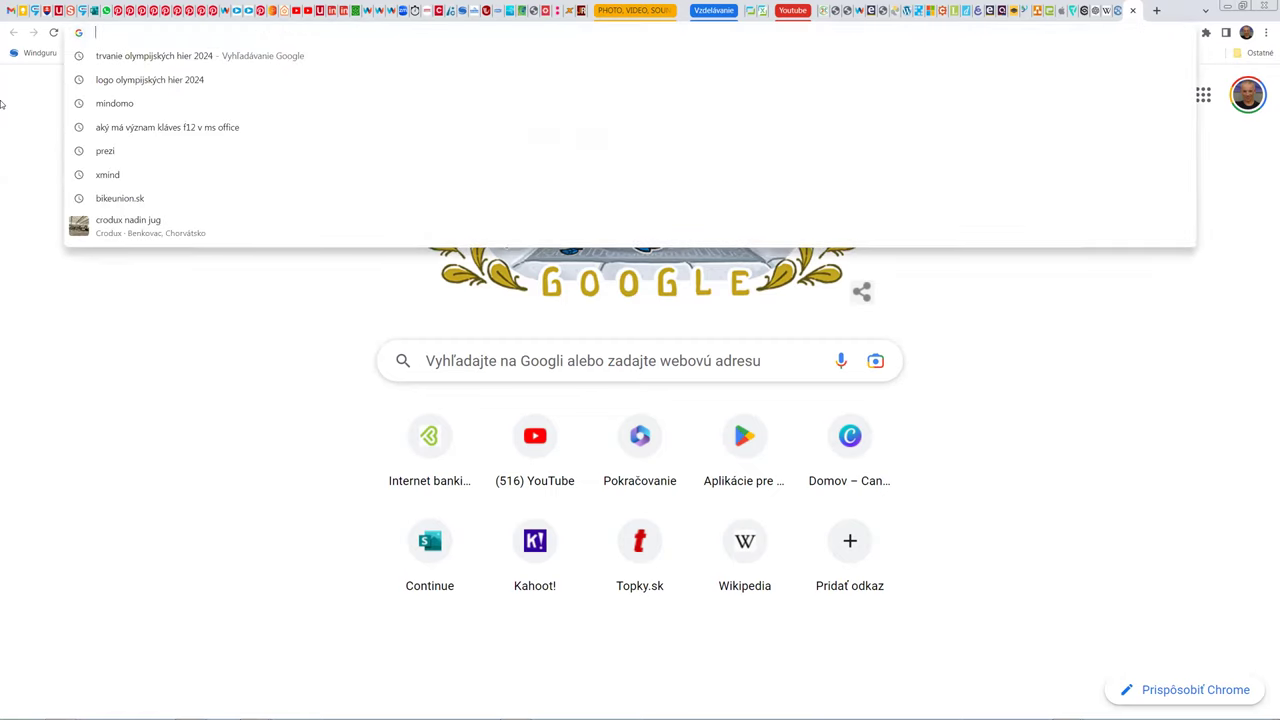
type("kahoot.com")
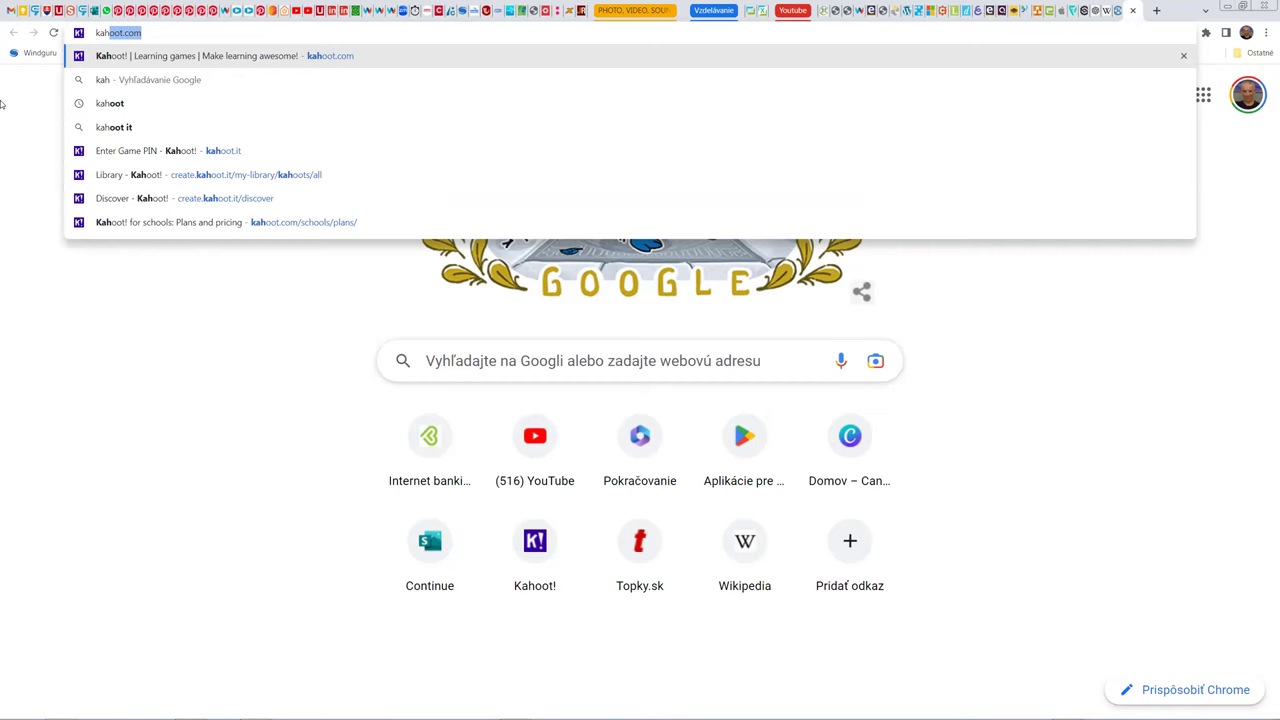
key("Return")
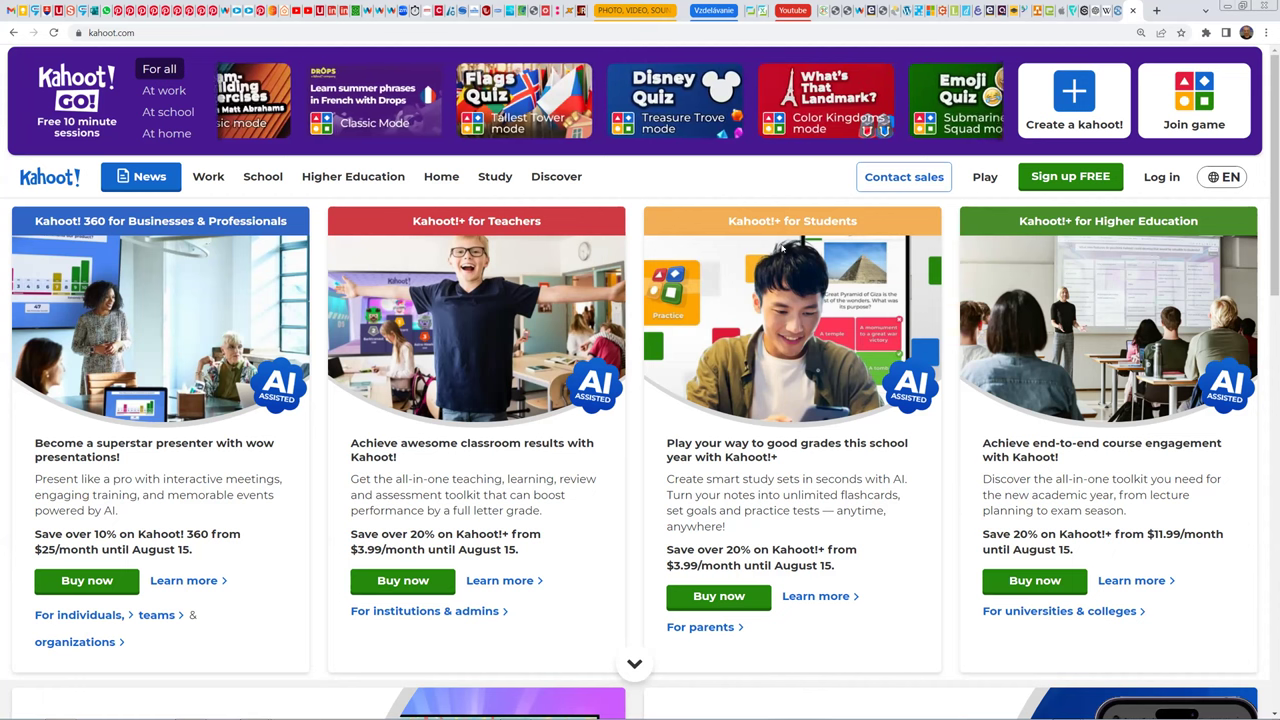
key("F11")
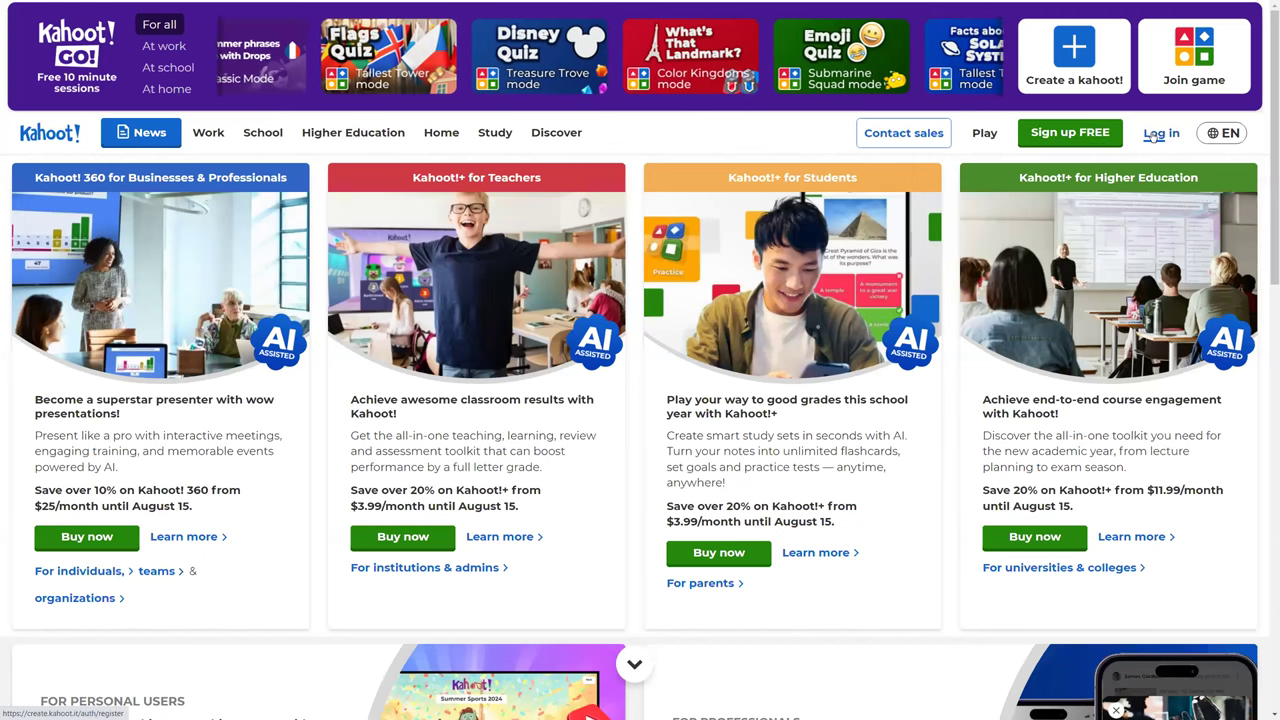
left_click(1155, 135)
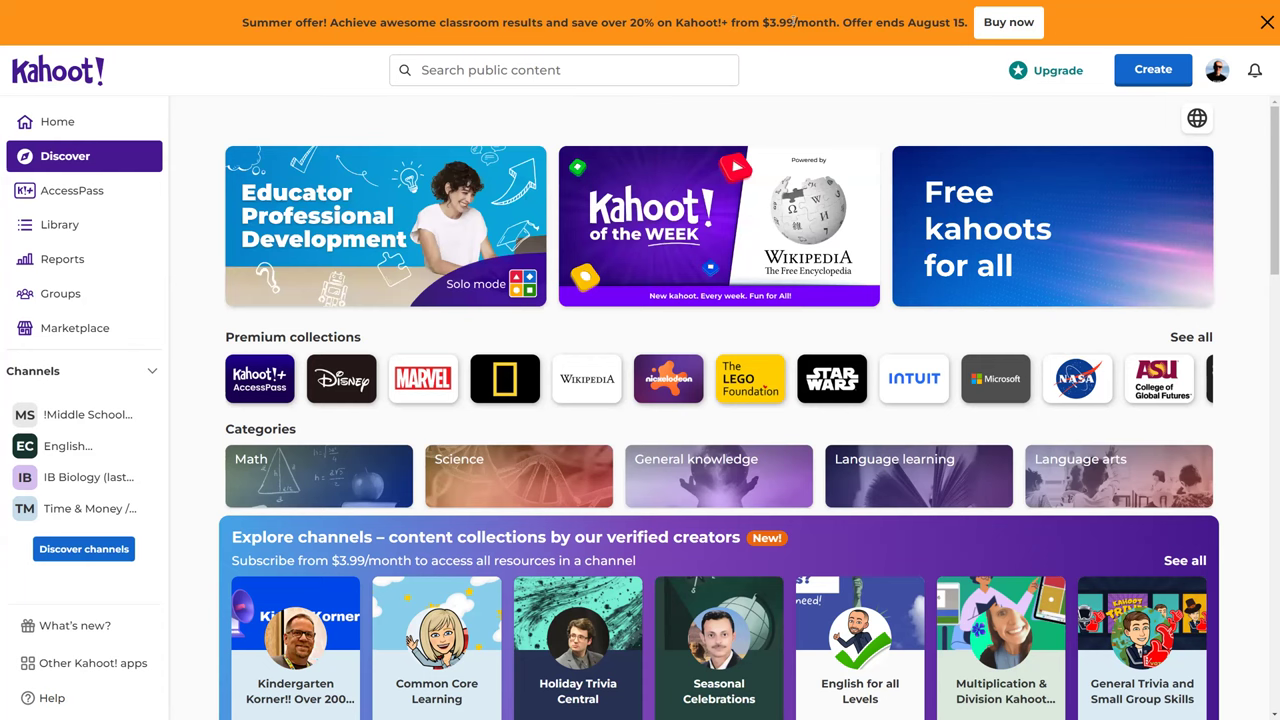
Step: Dismiss the summer offer banner and look through the library's Kahoots, Stories and Courses sections
left_click(1267, 24)
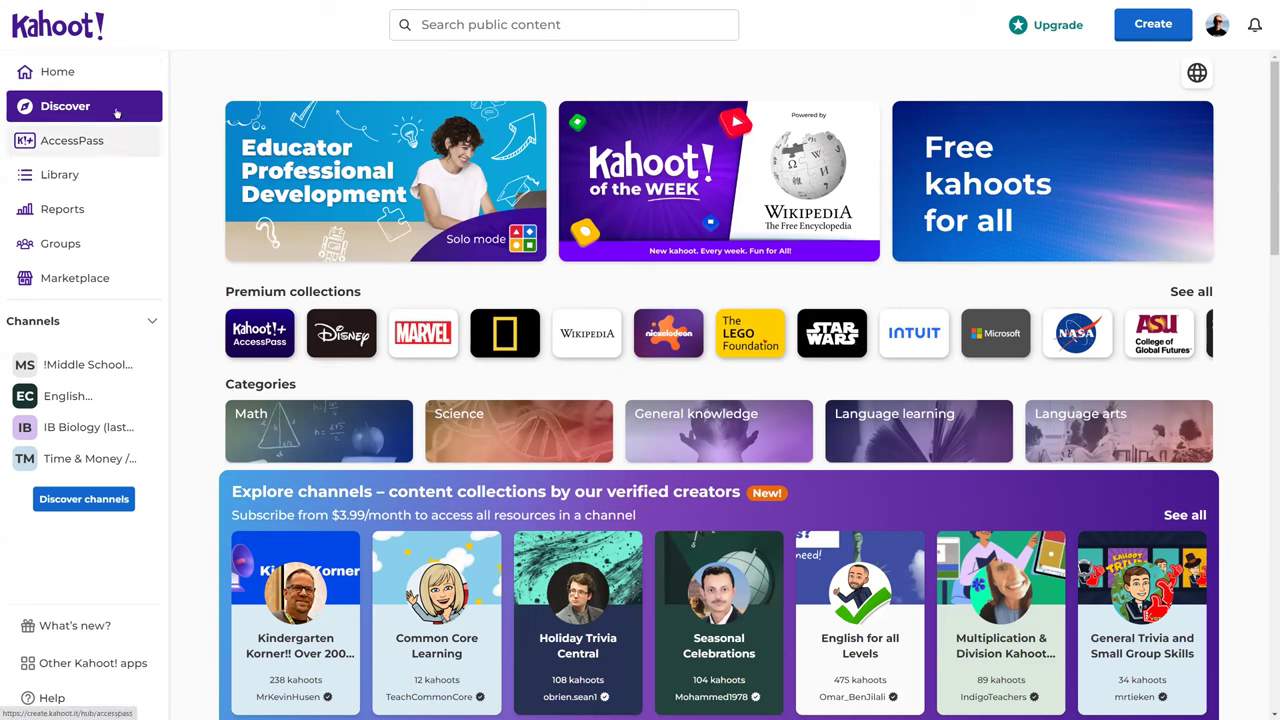
left_click(56, 176)
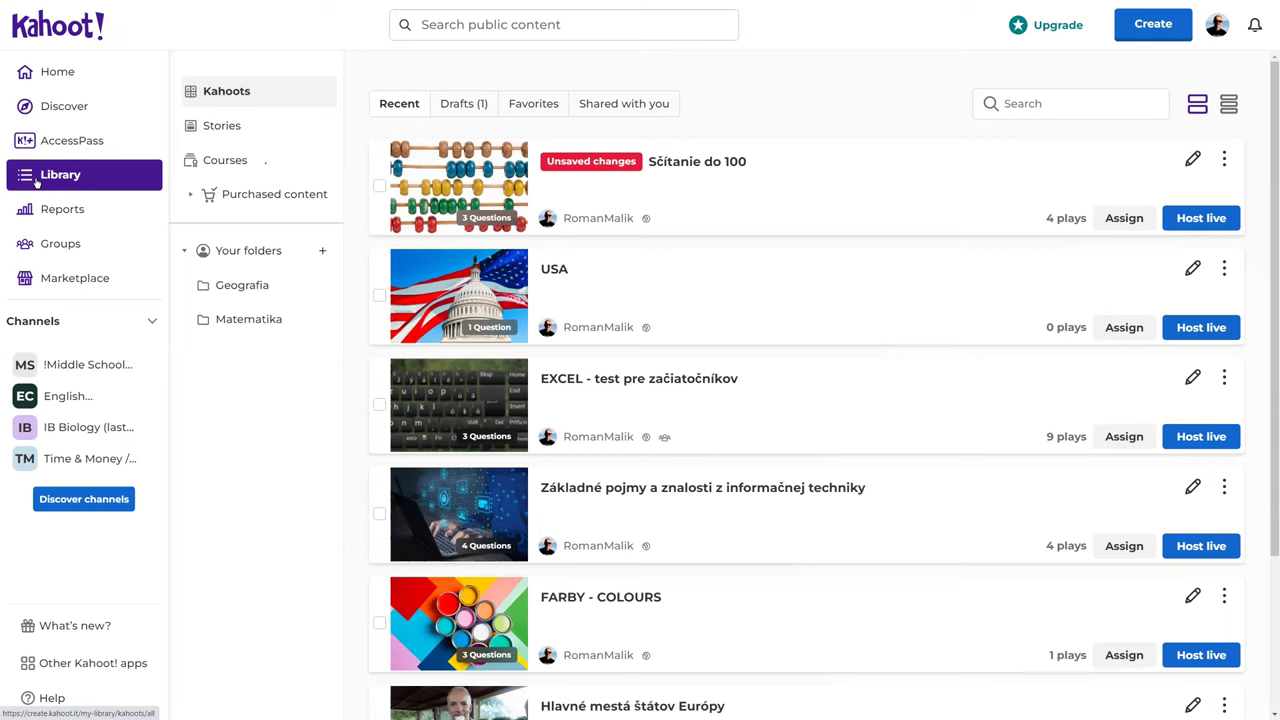
left_click(230, 120)
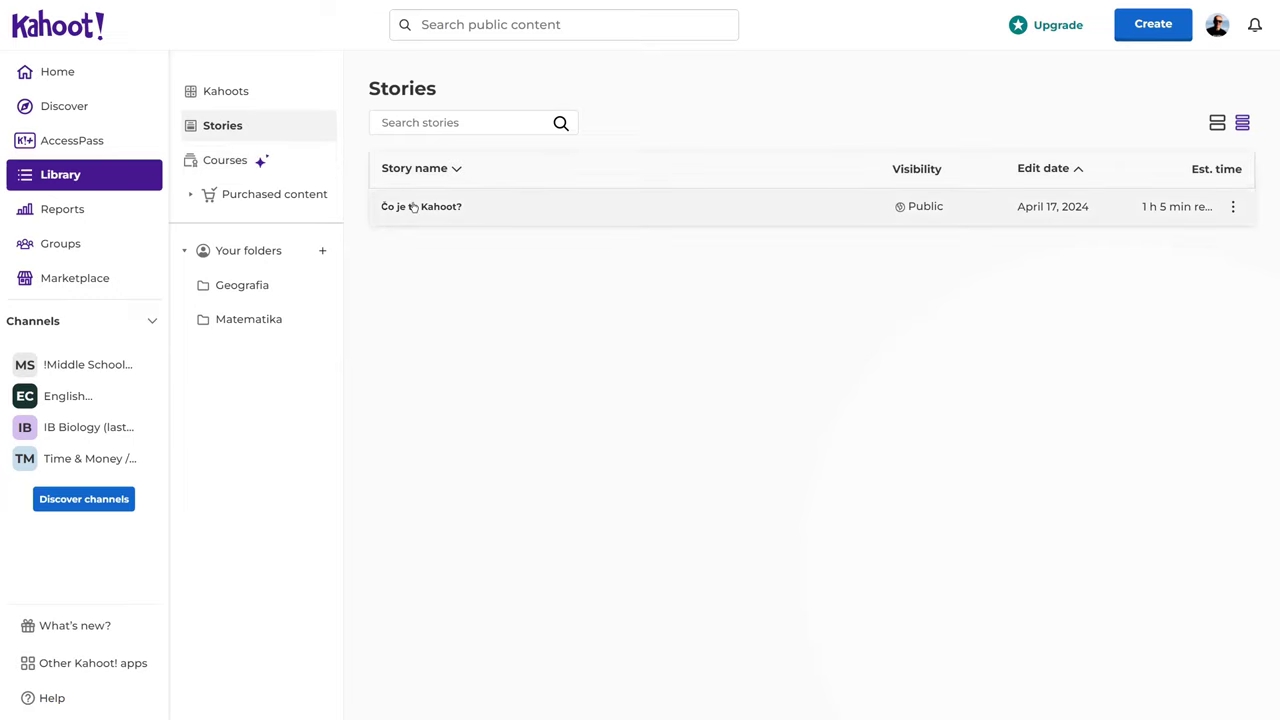
left_click(236, 161)
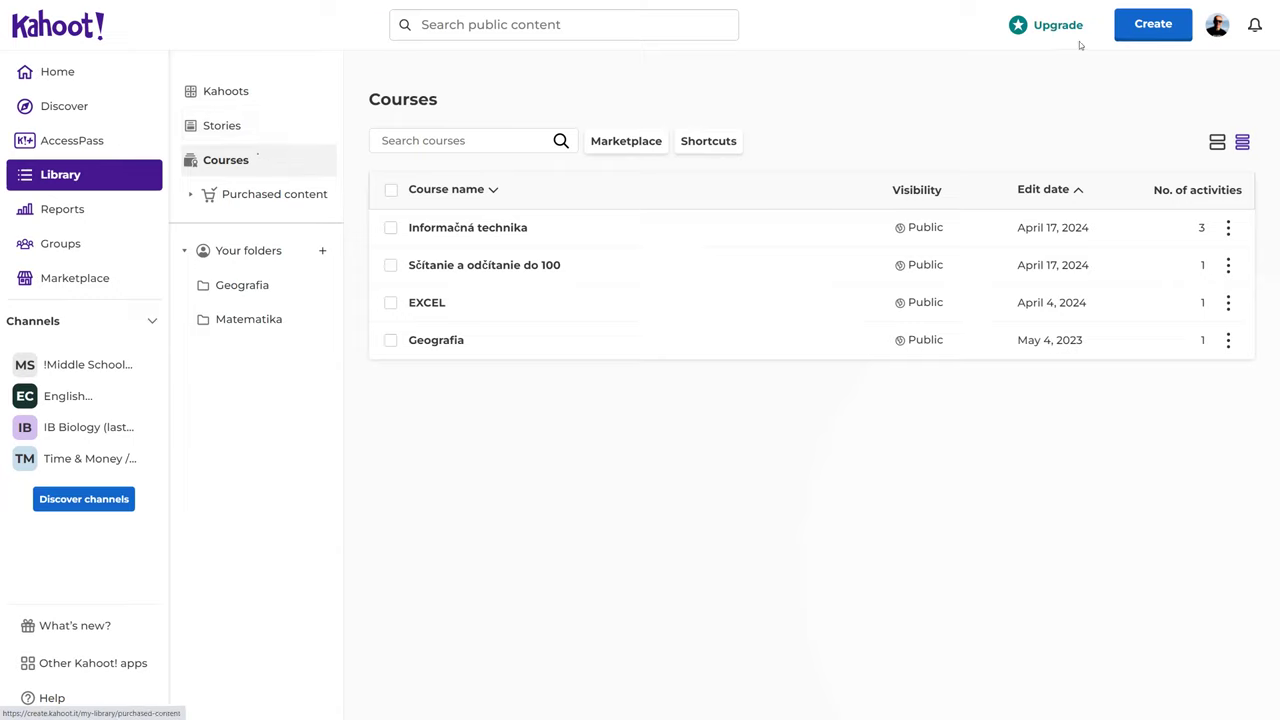
Step: Create a new kahoot from scratch on a blank canvas
left_click(1160, 33)
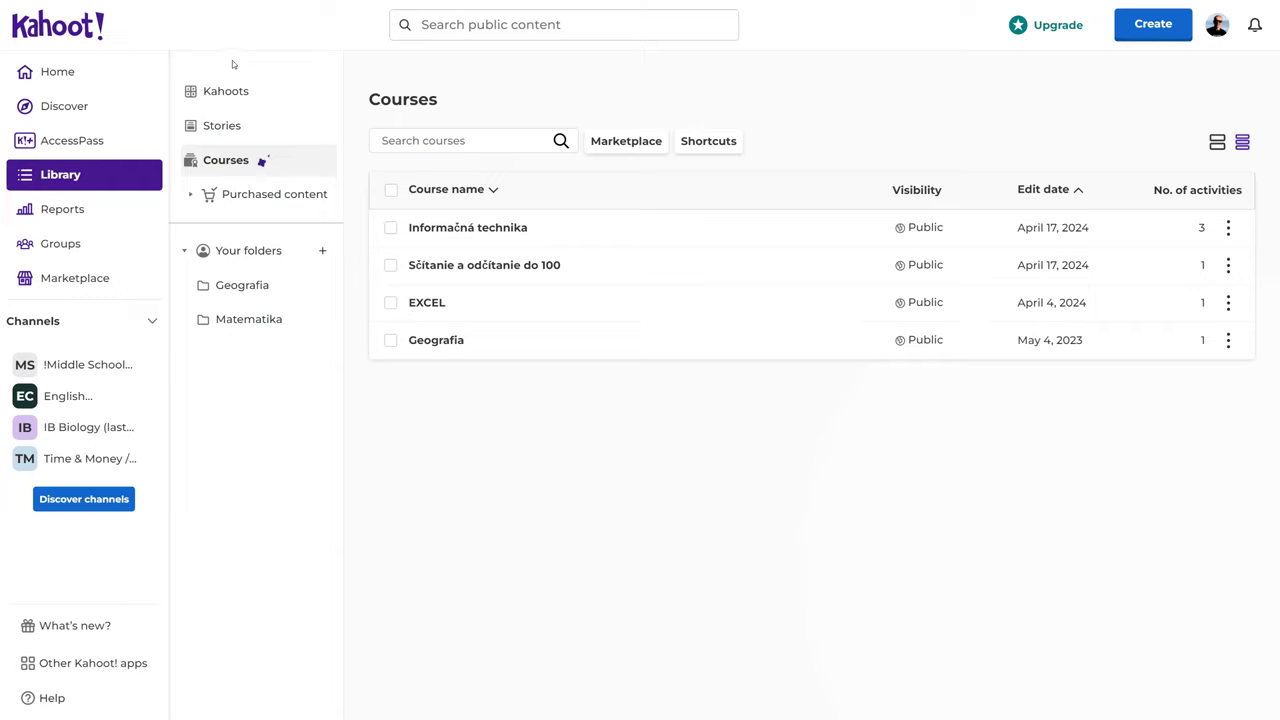
left_click(1160, 32)
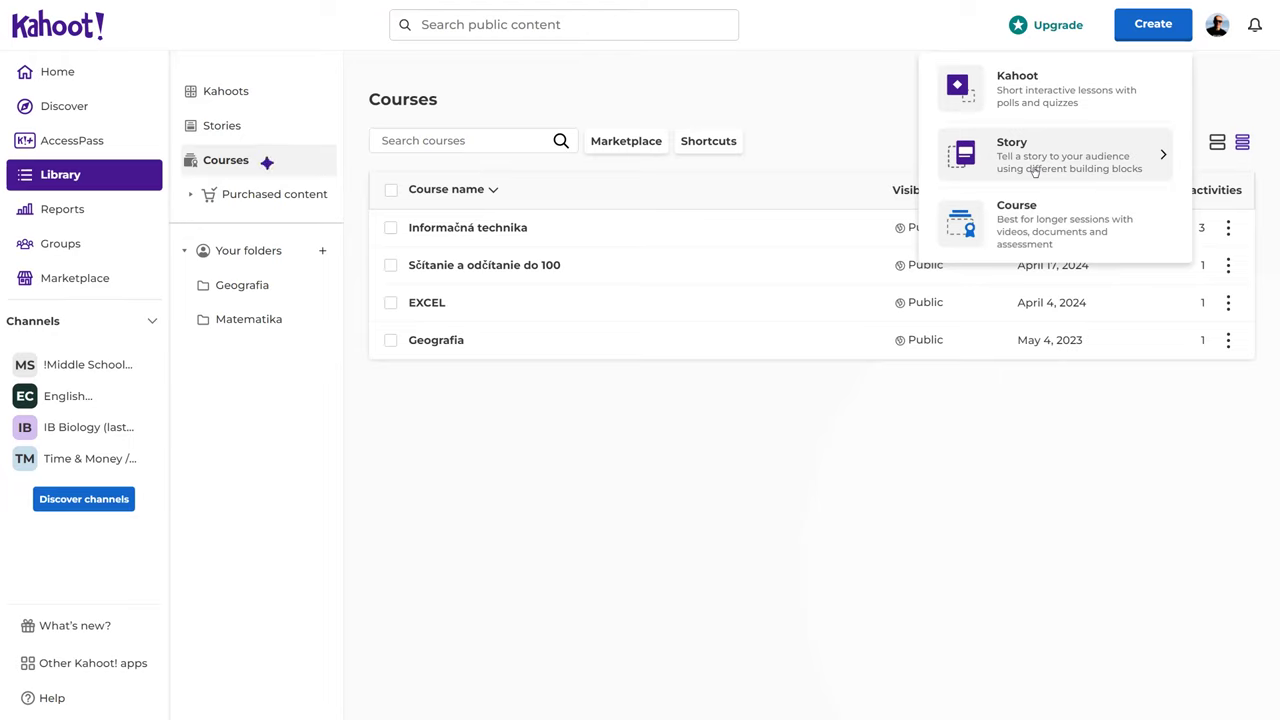
left_click(1051, 104)
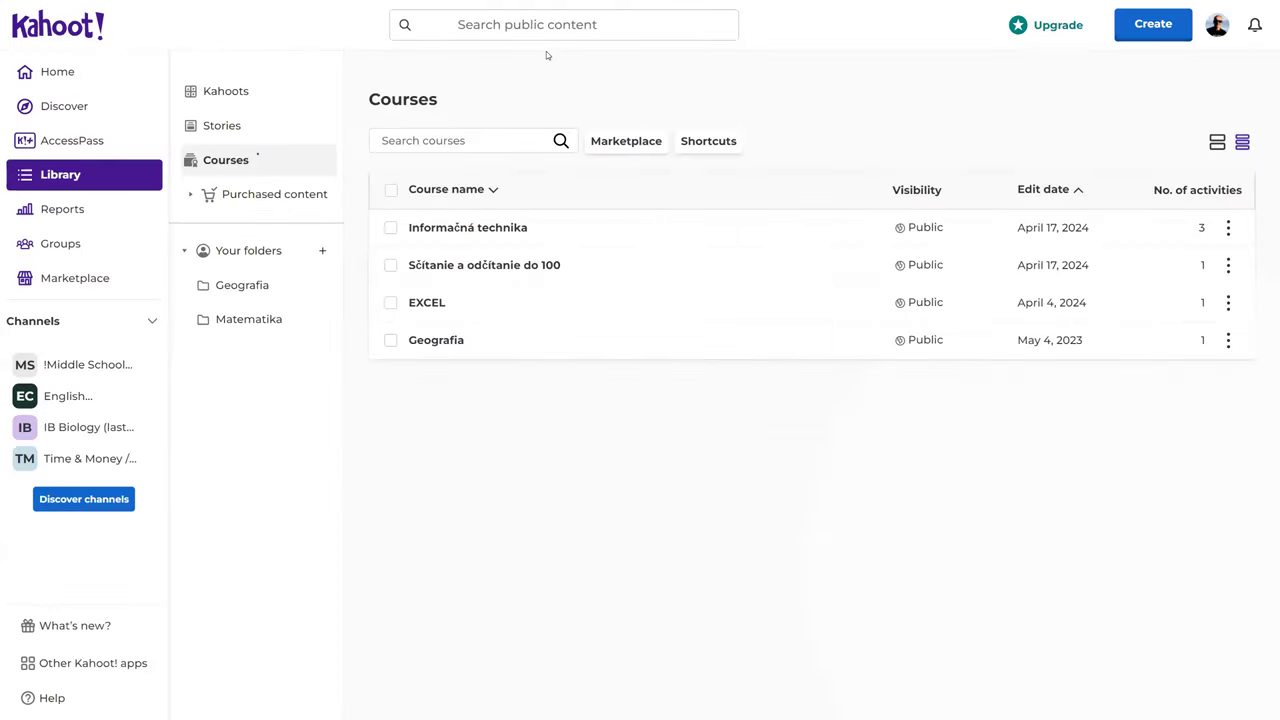
left_click(1165, 27)
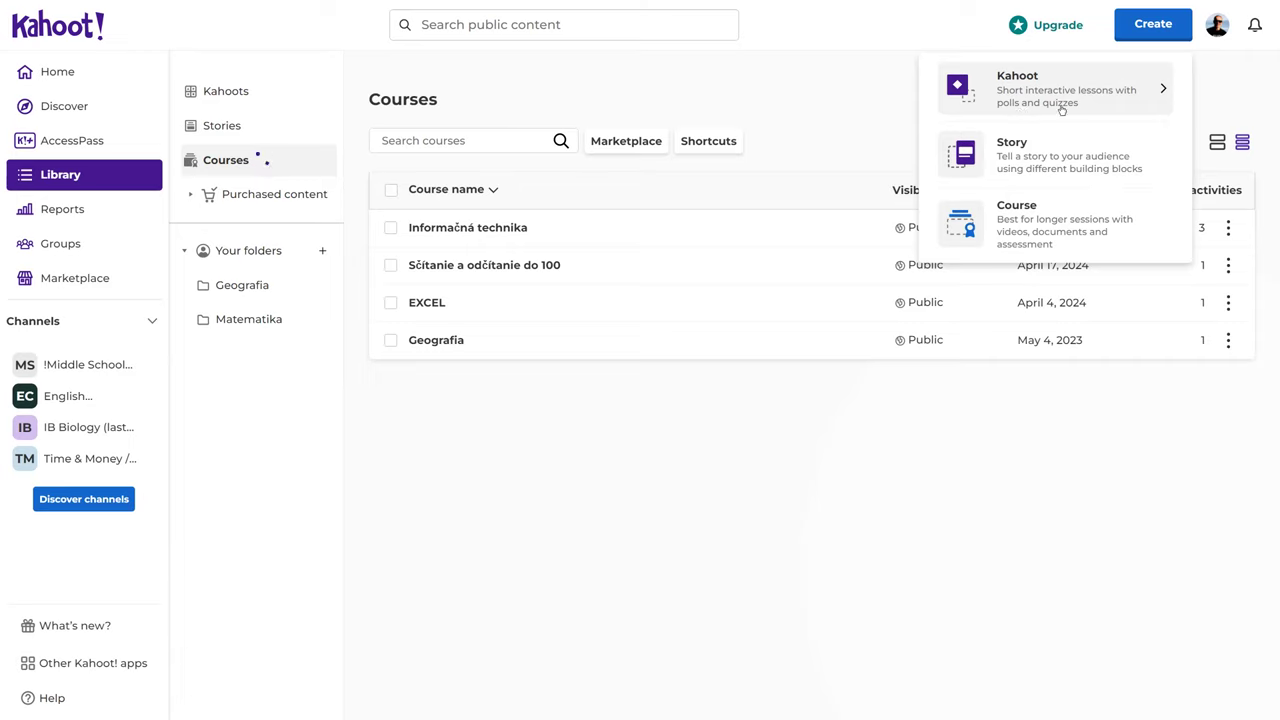
left_click(1049, 91)
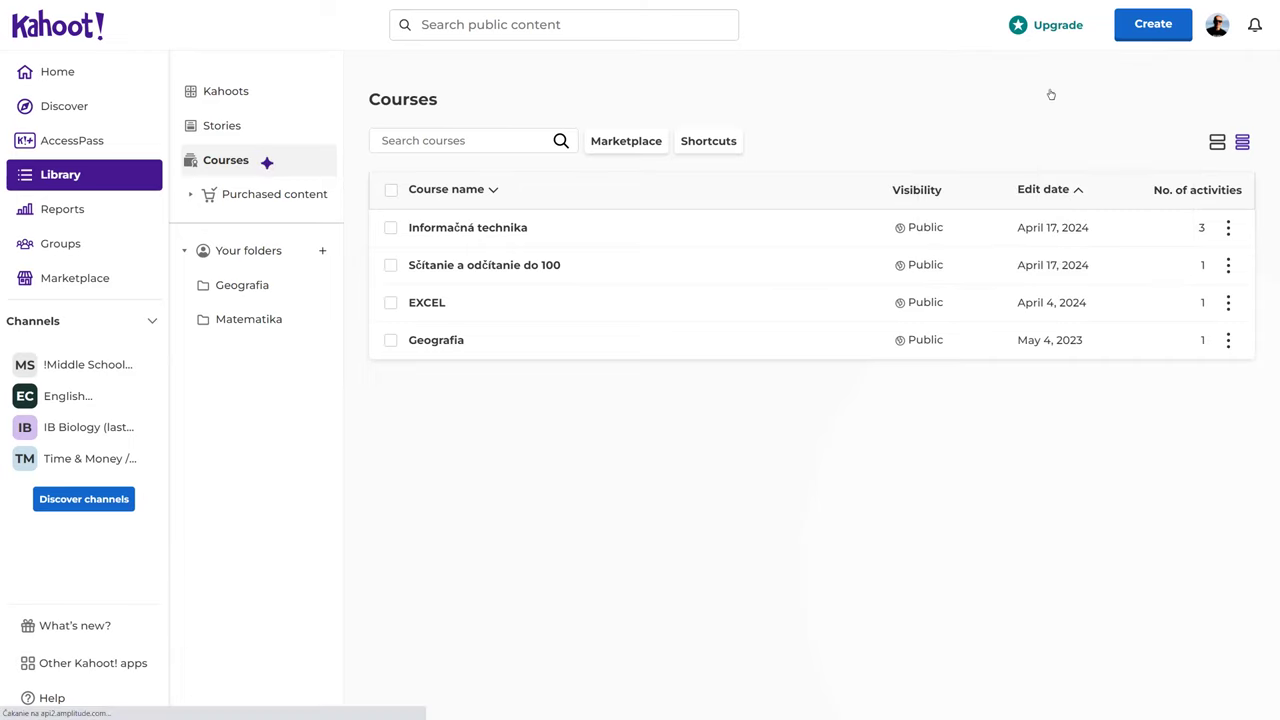
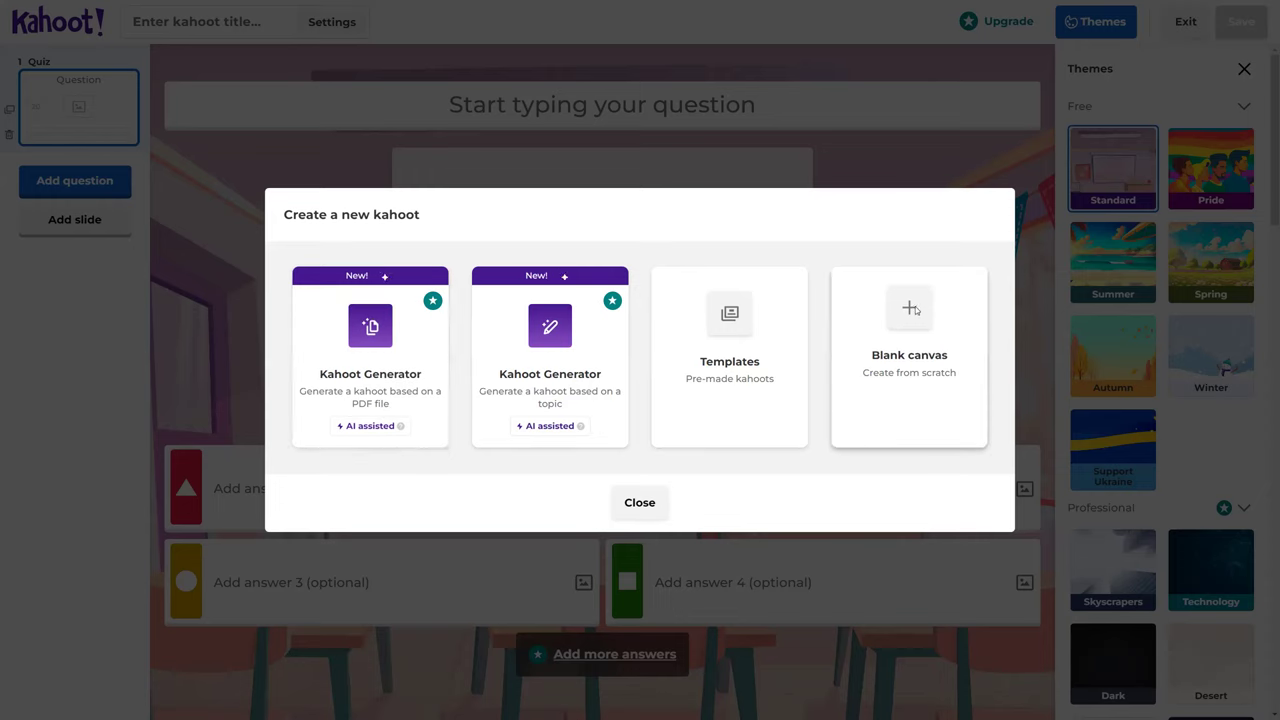
left_click(915, 306)
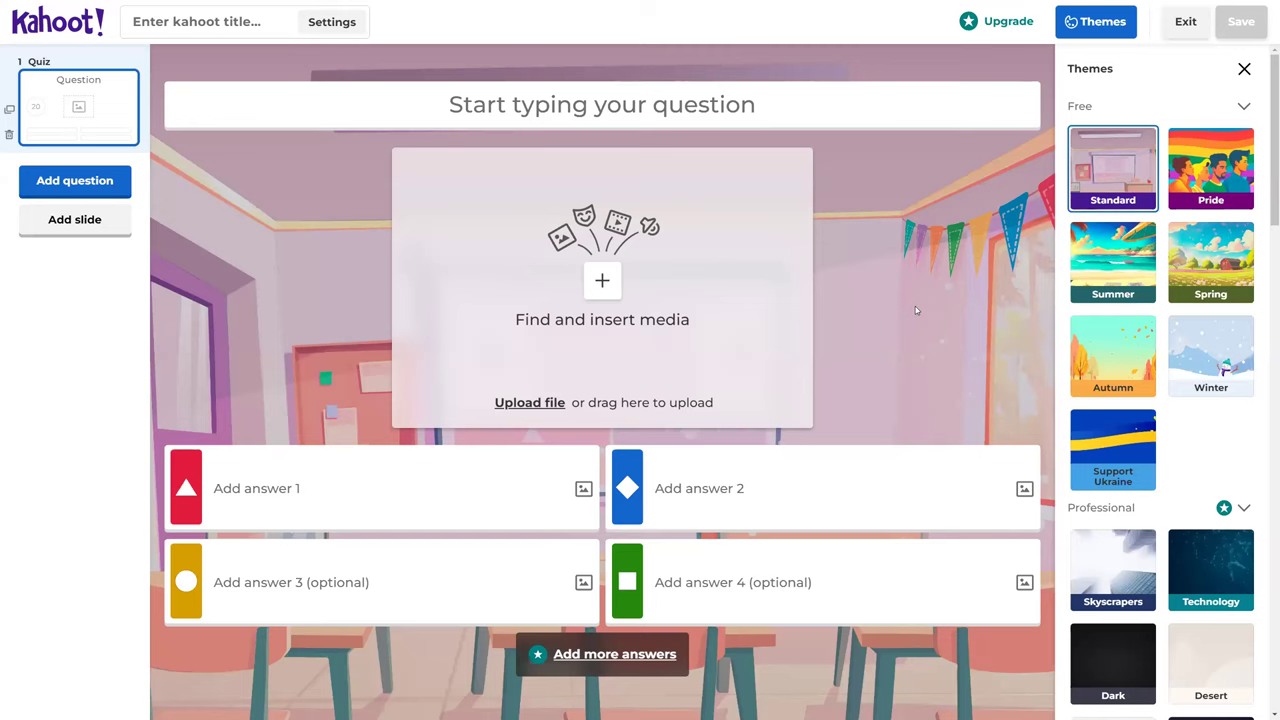
Step: Title the kahoot "MS WORD - základné znalosti" in its settings and go to the description
left_click(186, 26)
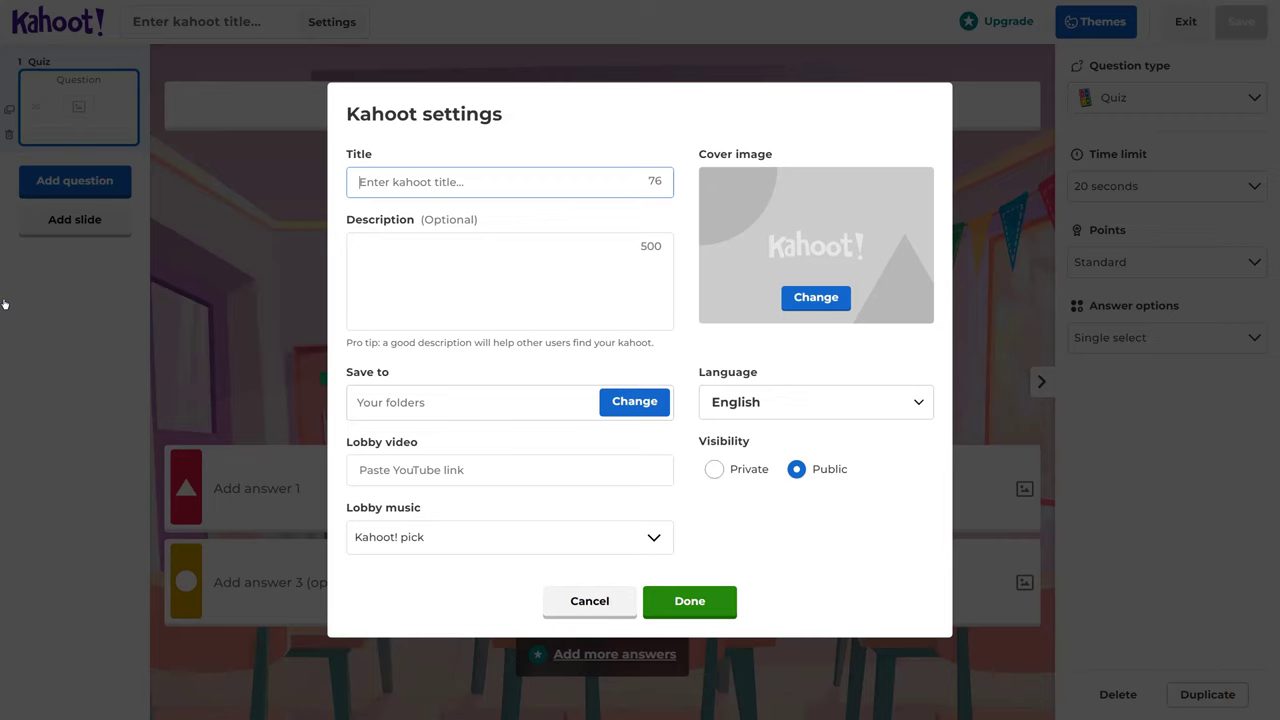
type("WORD - základné znalosti")
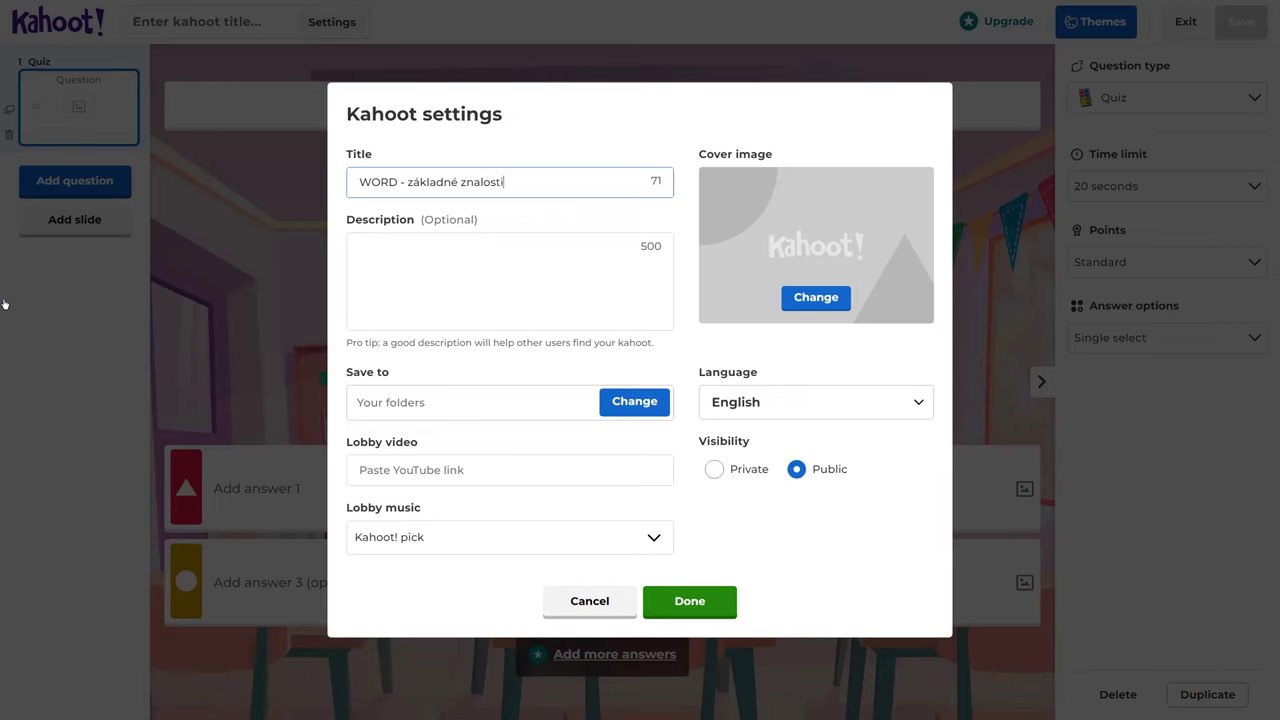
key("Home")
type("MS")
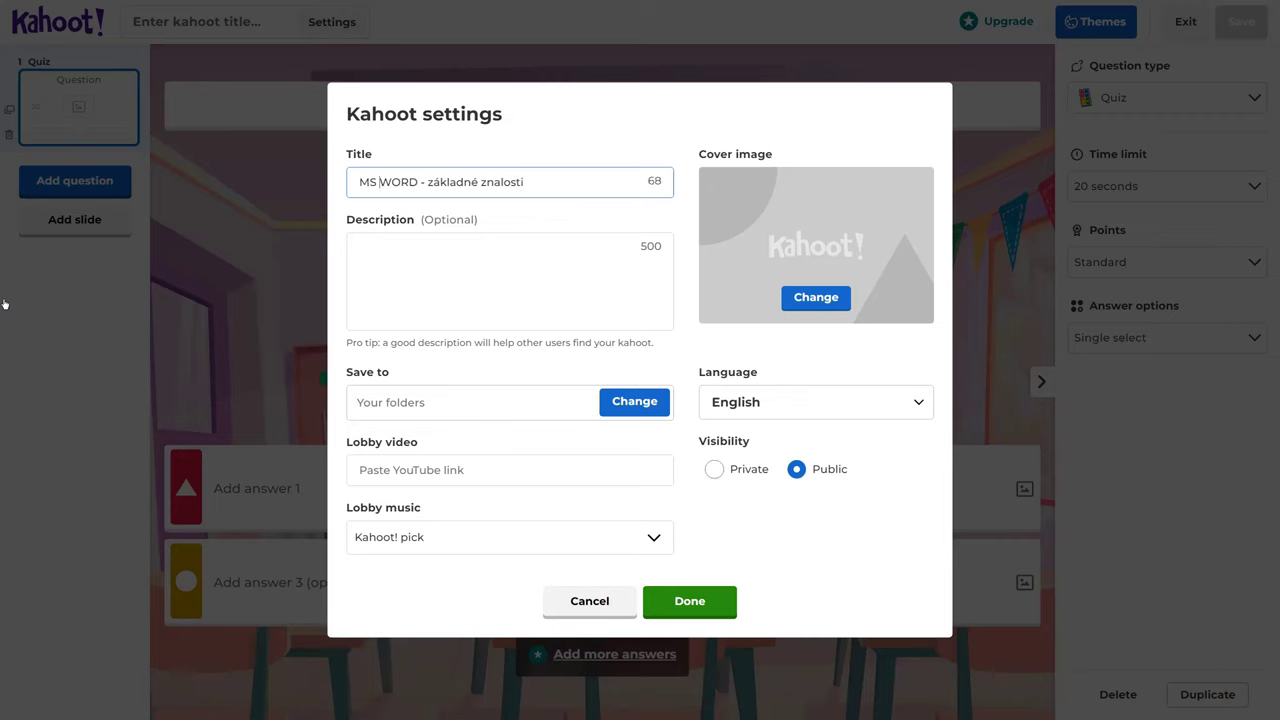
left_click(347, 259)
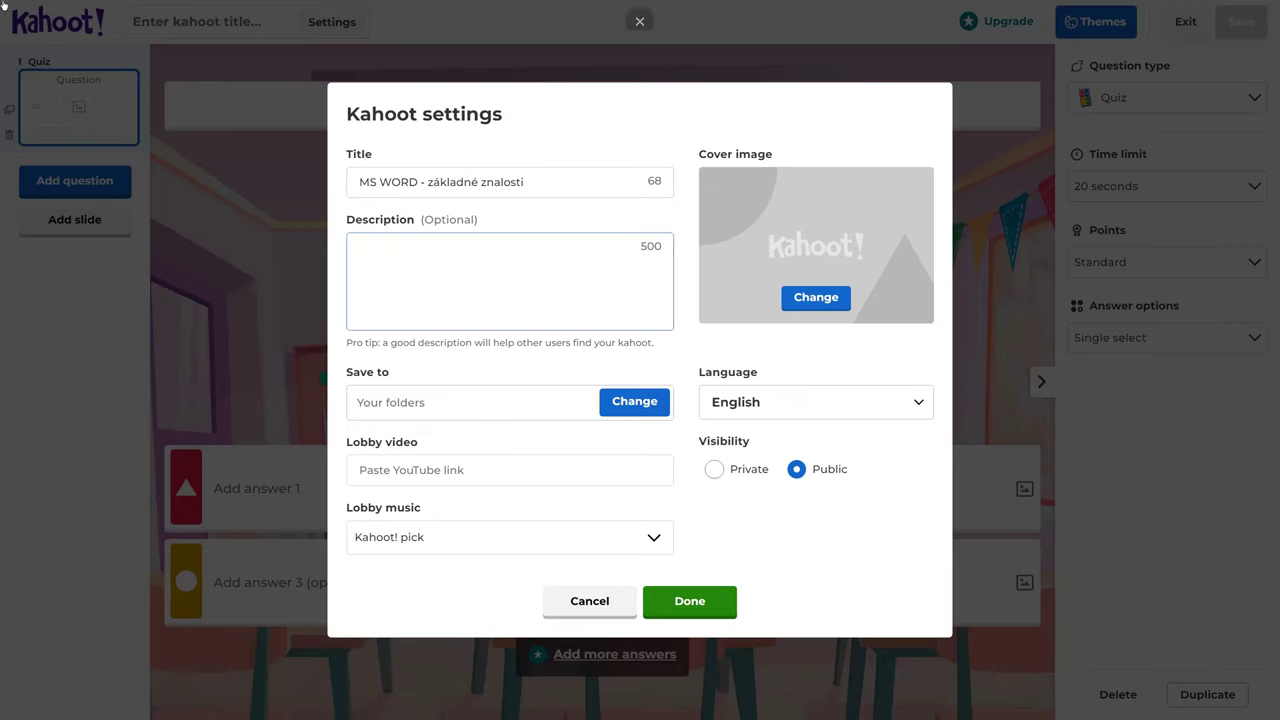
type("wwwwww")
key("BackSpace")
key("BackSpace")
key("BackSpace")
key("BackSpace")
key("BackSpace")
key("BackSpace")
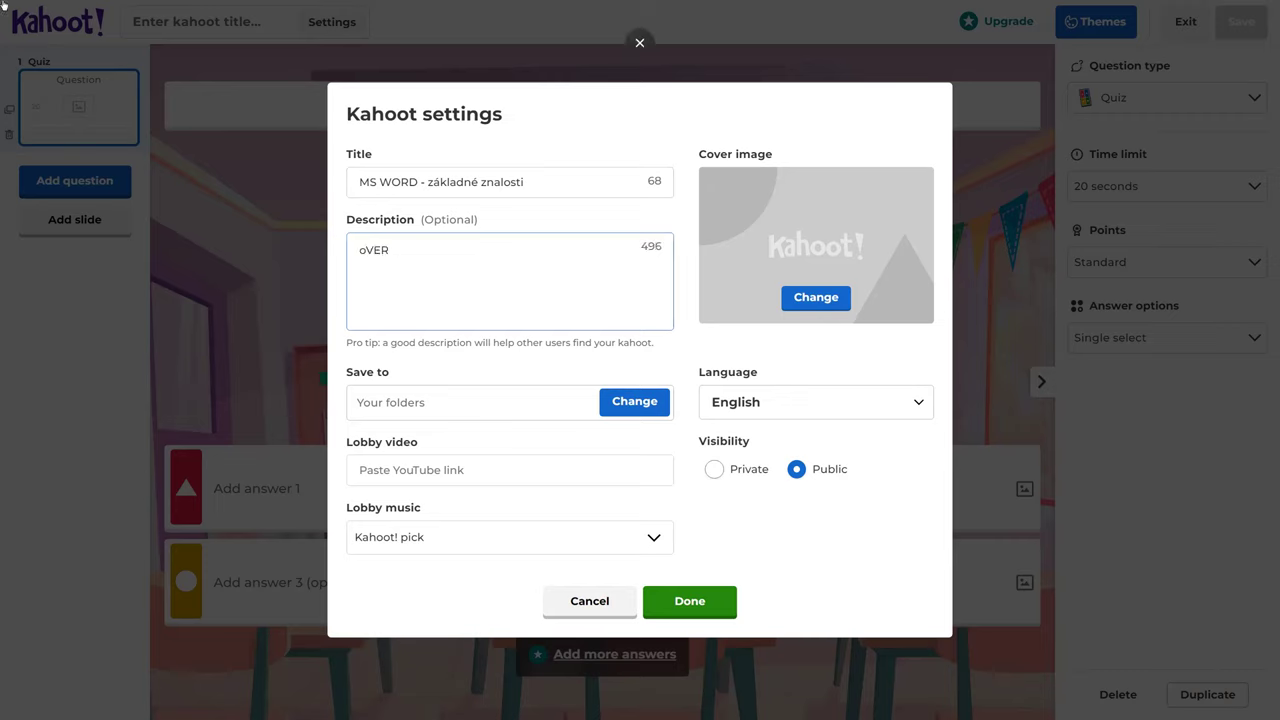
type("oVERENI")
key("ctrl+a")
key("Right")
key("BackSpace")
key("BackSpace")
key("BackSpace")
key("BackSpace")
key("BackSpace")
key("BackSpace")
key("BackSpace")
Step: Enter the kahoot description "Overenie základných znalostí textového editora Microsoft WORD."
type("Overenie základných znalostí textového d")
key("BackSpace")
type("editor")
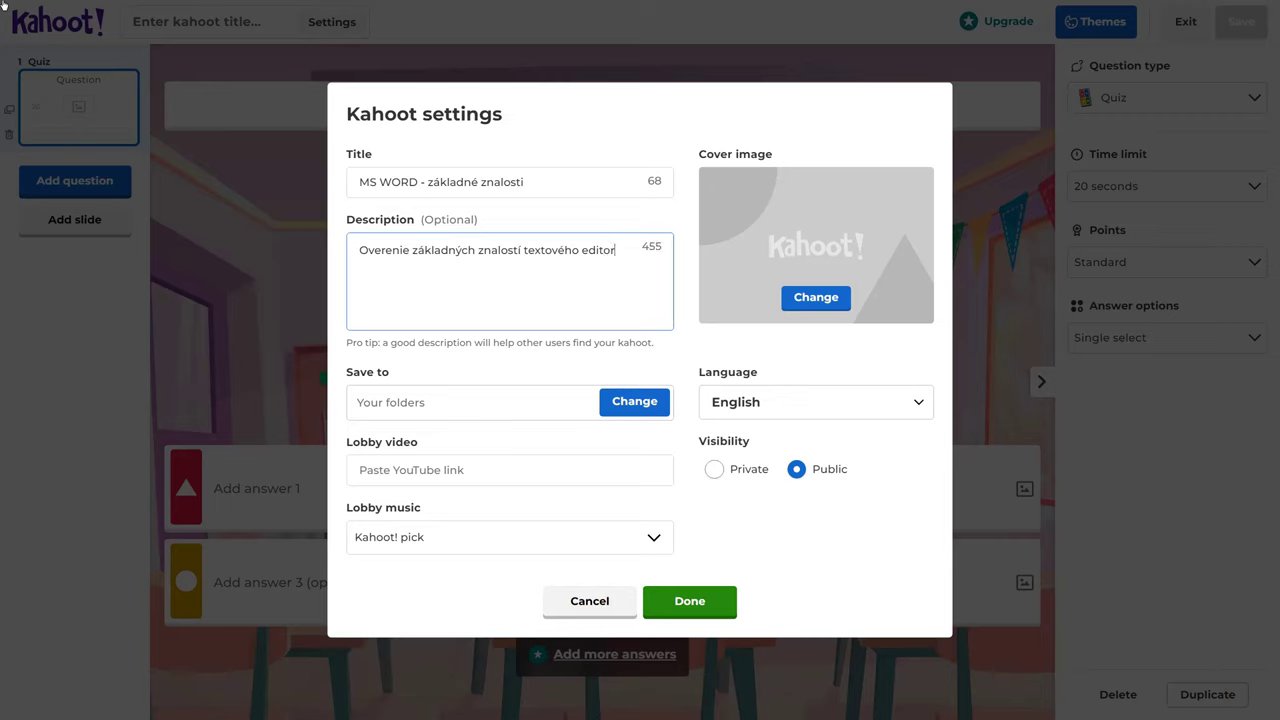
type("a Microsoft WORD.")
key("Tab")
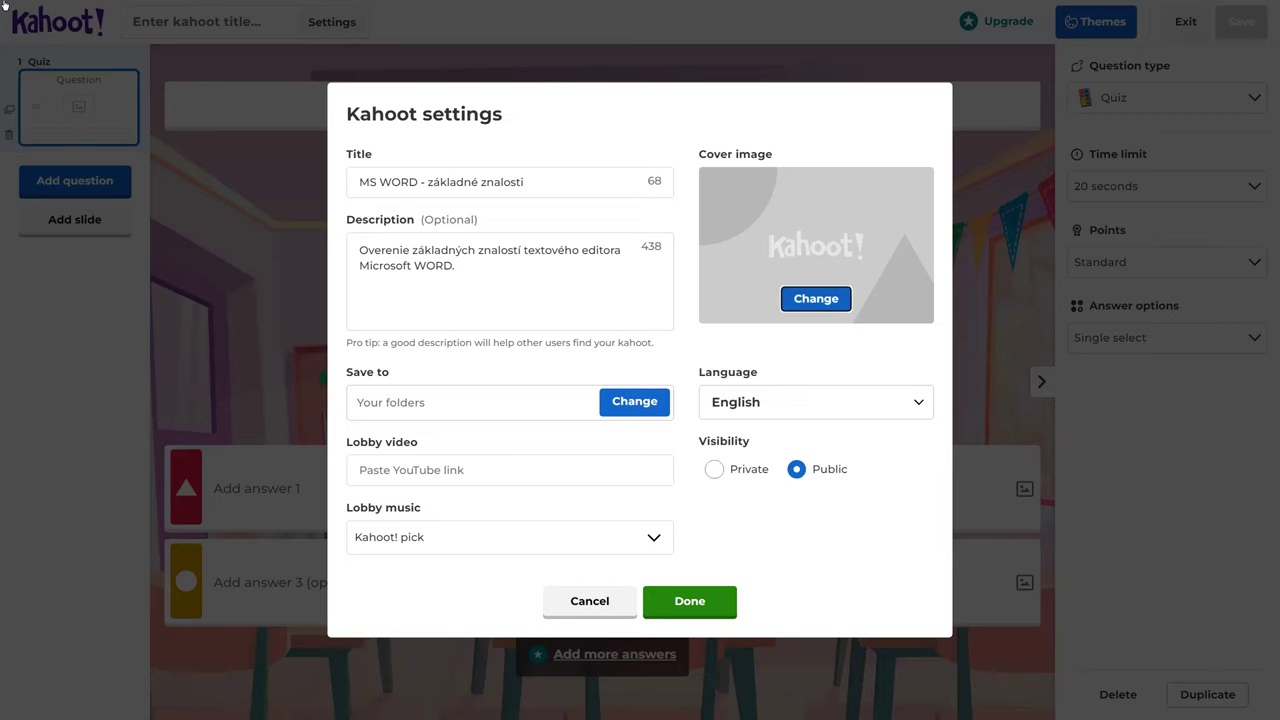
Step: Open the image library for changing the kahoot's cover image, showing the Getty Images collection
left_click(816, 299)
left_click(816, 305)
left_click(816, 302)
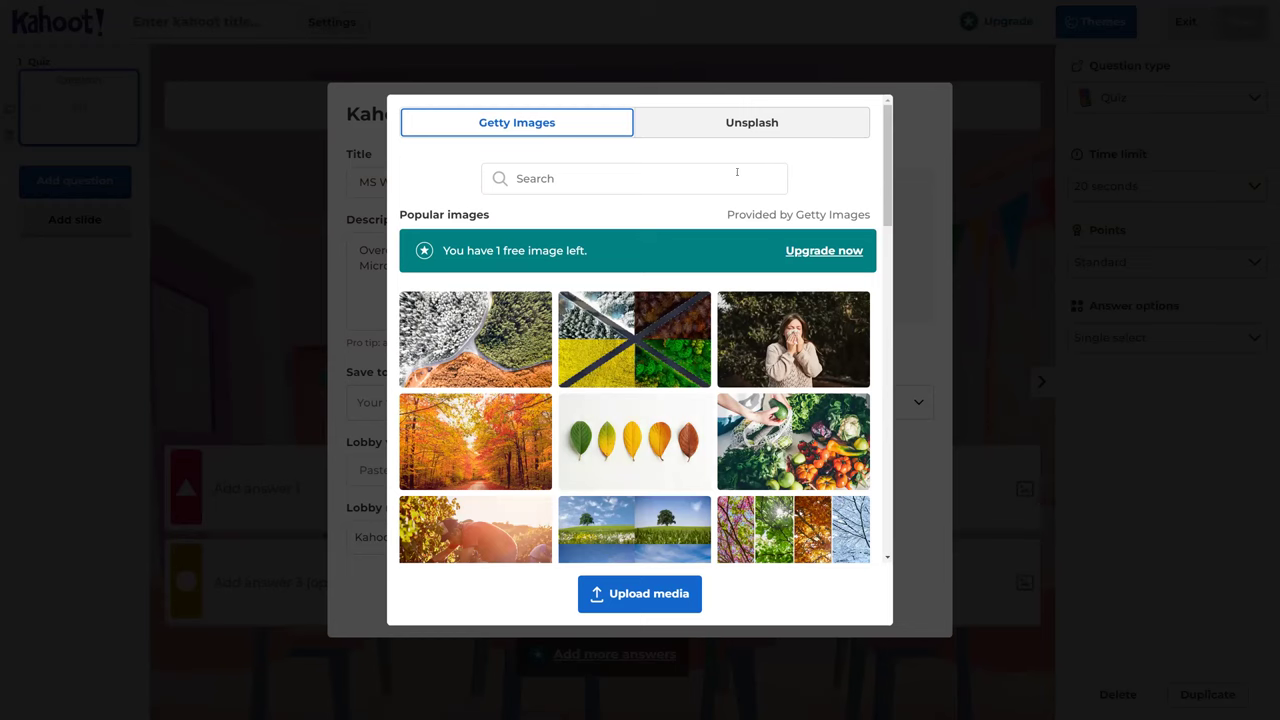
left_click(540, 130)
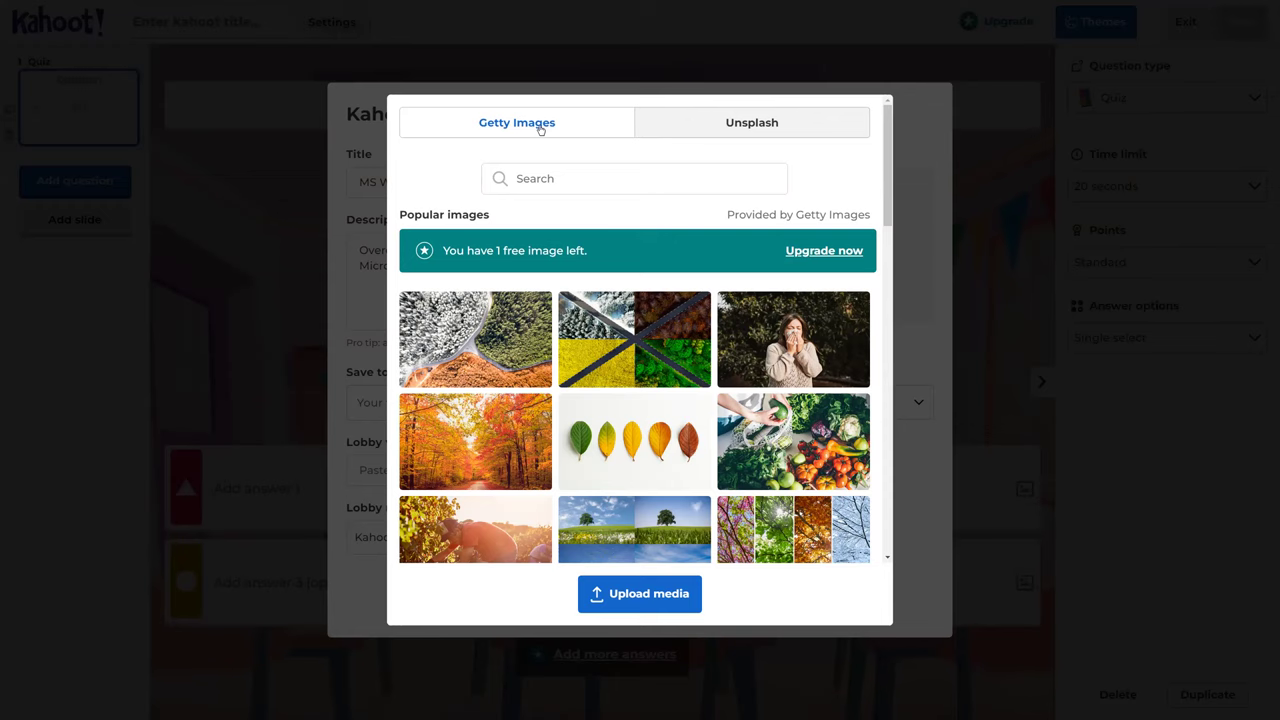
left_click(540, 130)
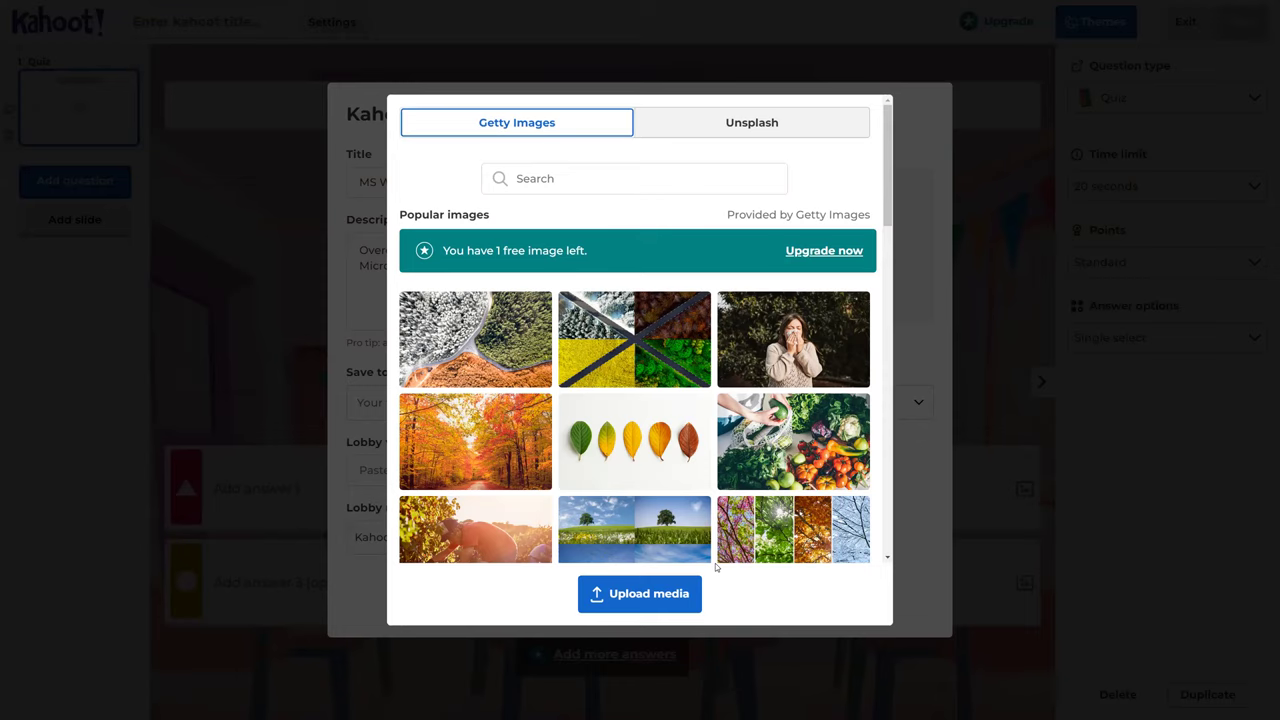
Step: Search the Getty Images and Unsplash collections for "word" and browse the Unsplash pictures for a suitable cover
left_click(516, 179)
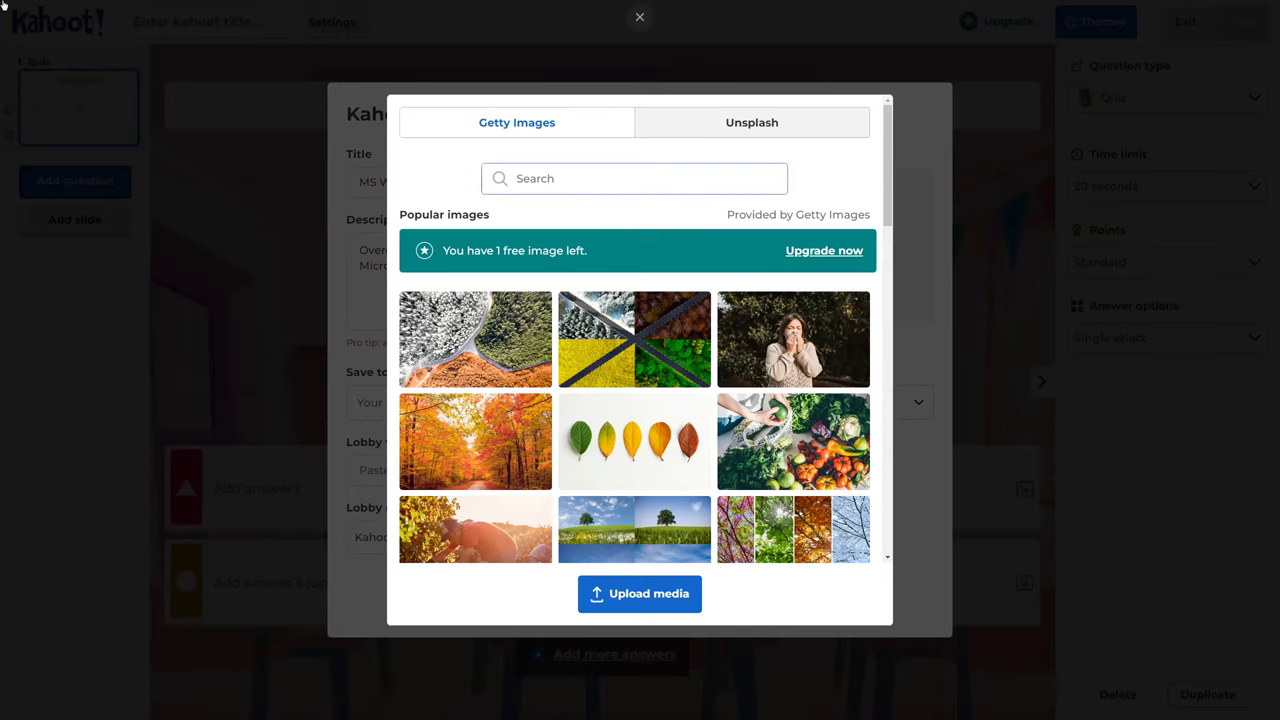
type("wro")
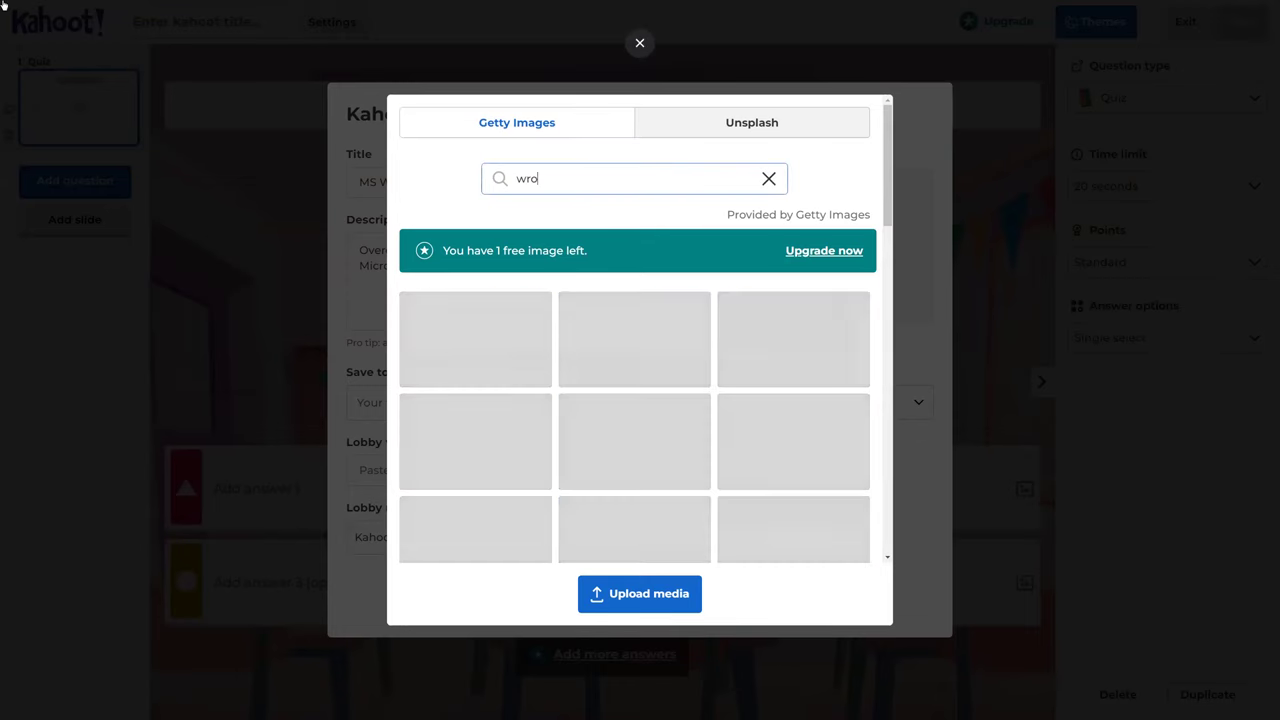
key("BackSpace")
key("BackSpace")
type("ord")
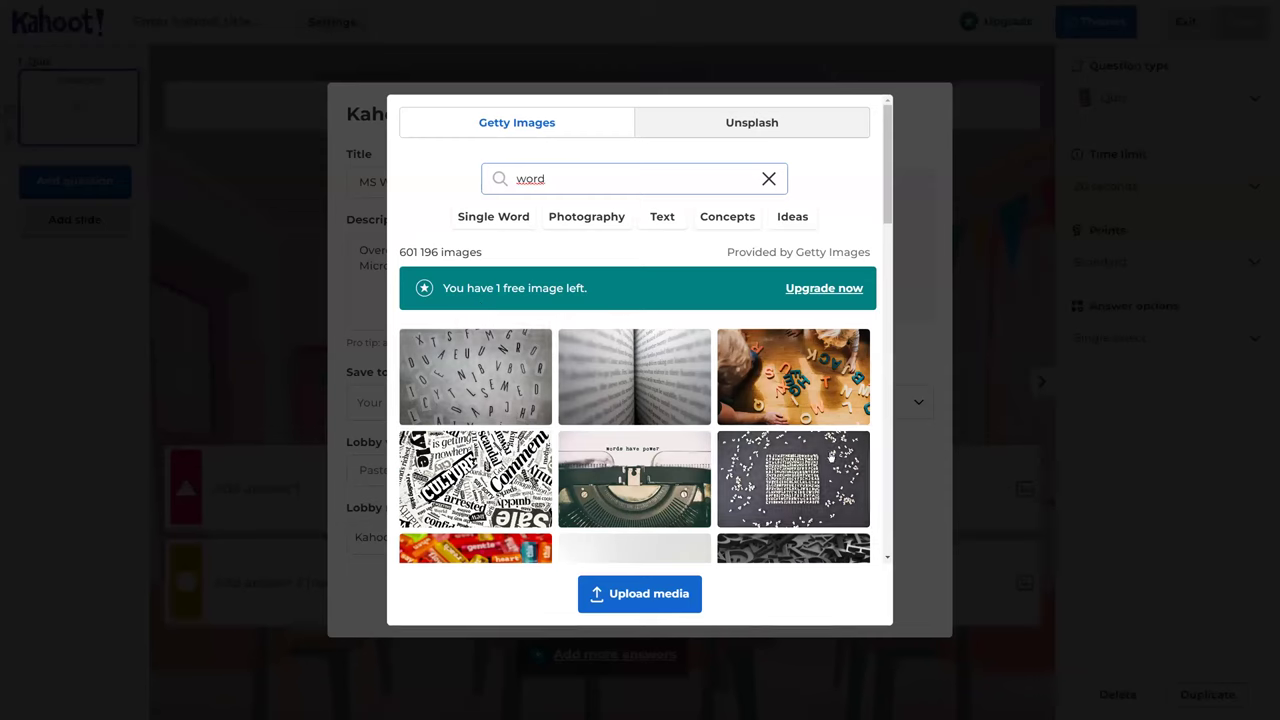
left_click(764, 123)
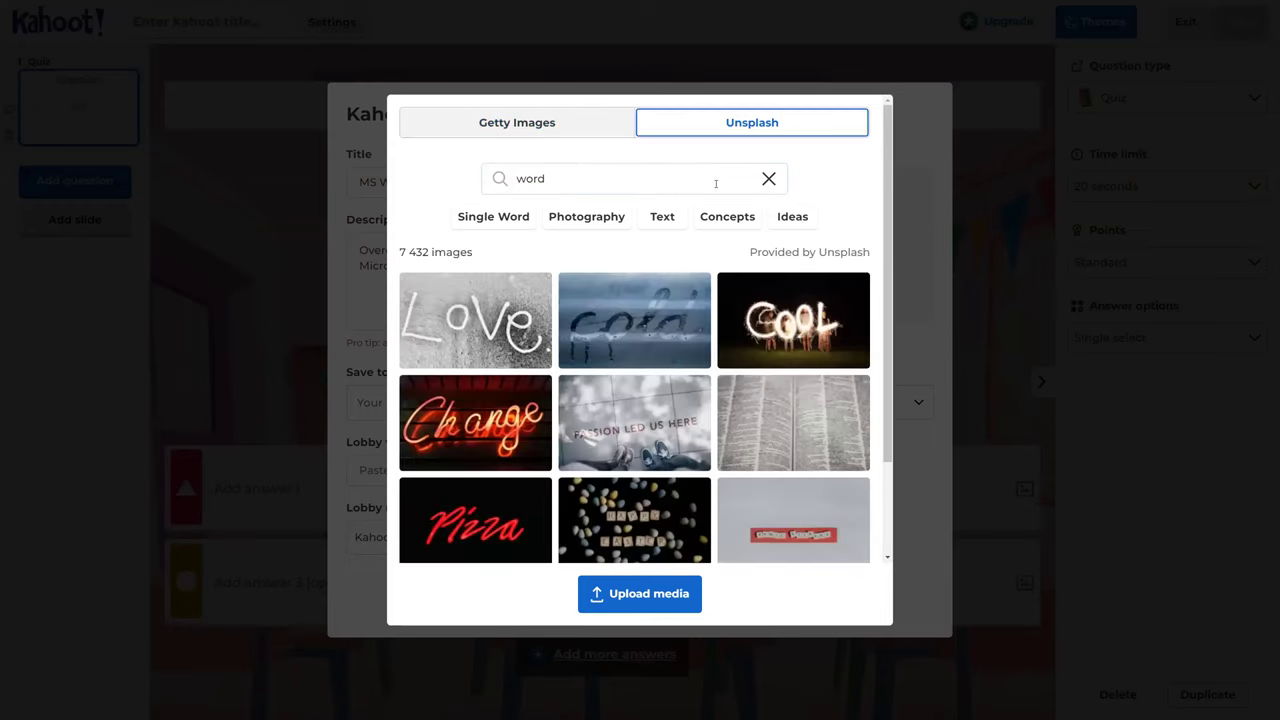
scroll(757, 469, "down", 2)
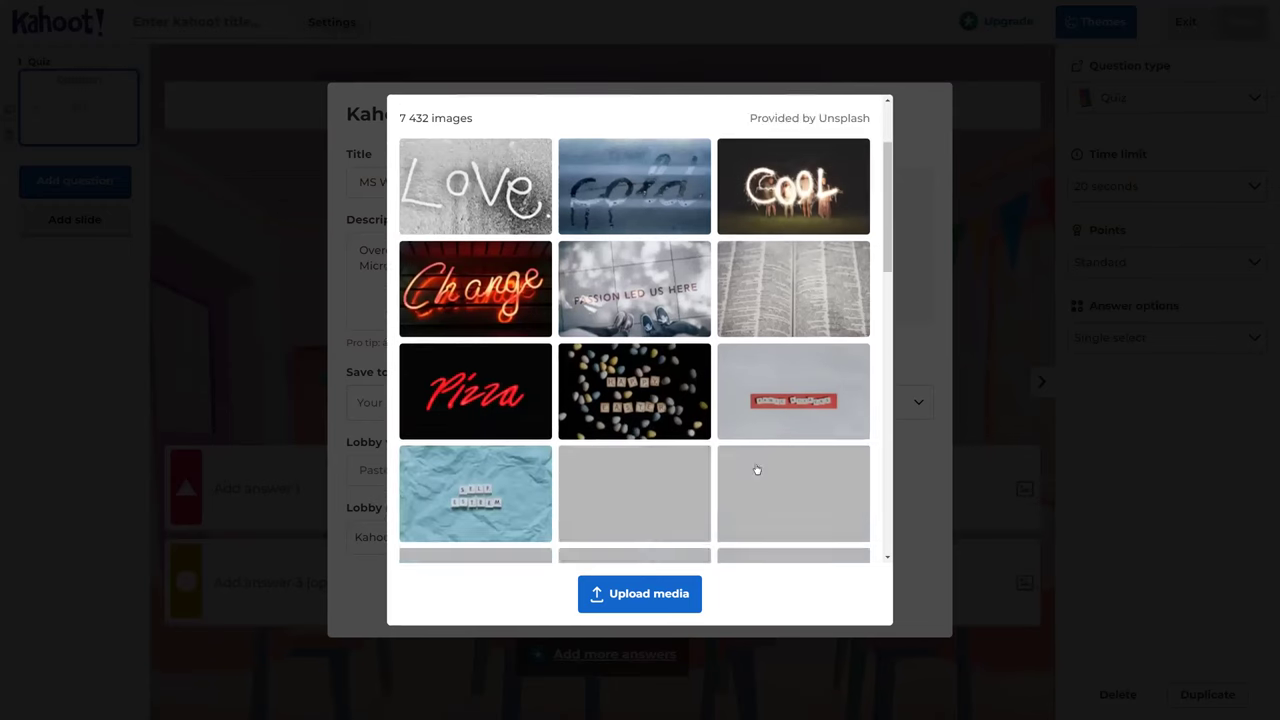
scroll(757, 469, "down", 1)
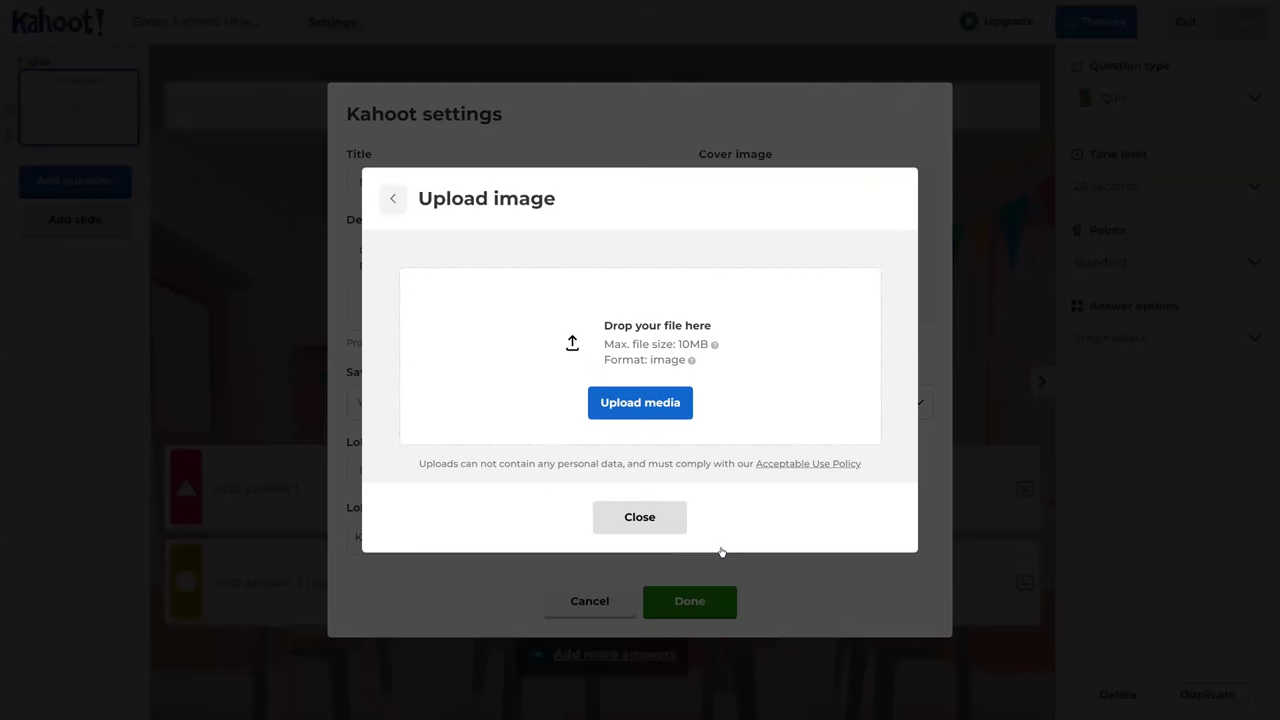
Step: Upload Word-Logo.png from the SOFTWARE logo folder as the kahoot's cover image, finding it with the search term "wor"
left_click(652, 400)
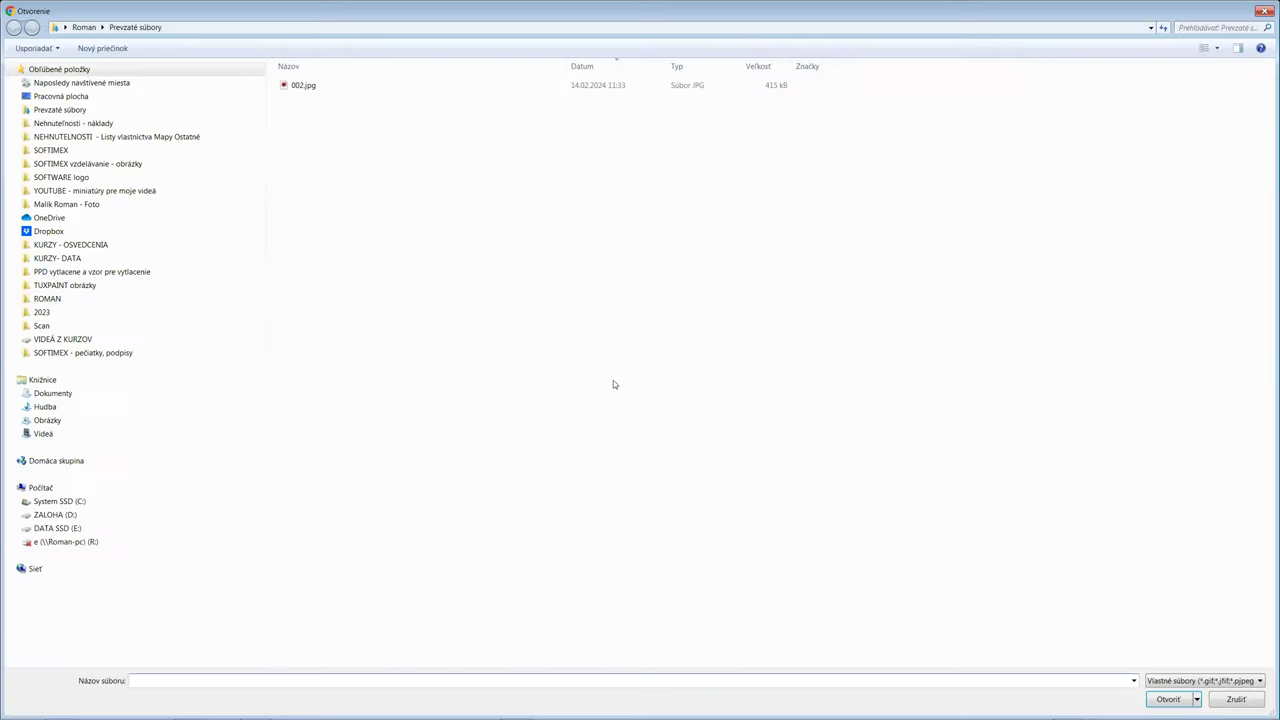
left_click(61, 177)
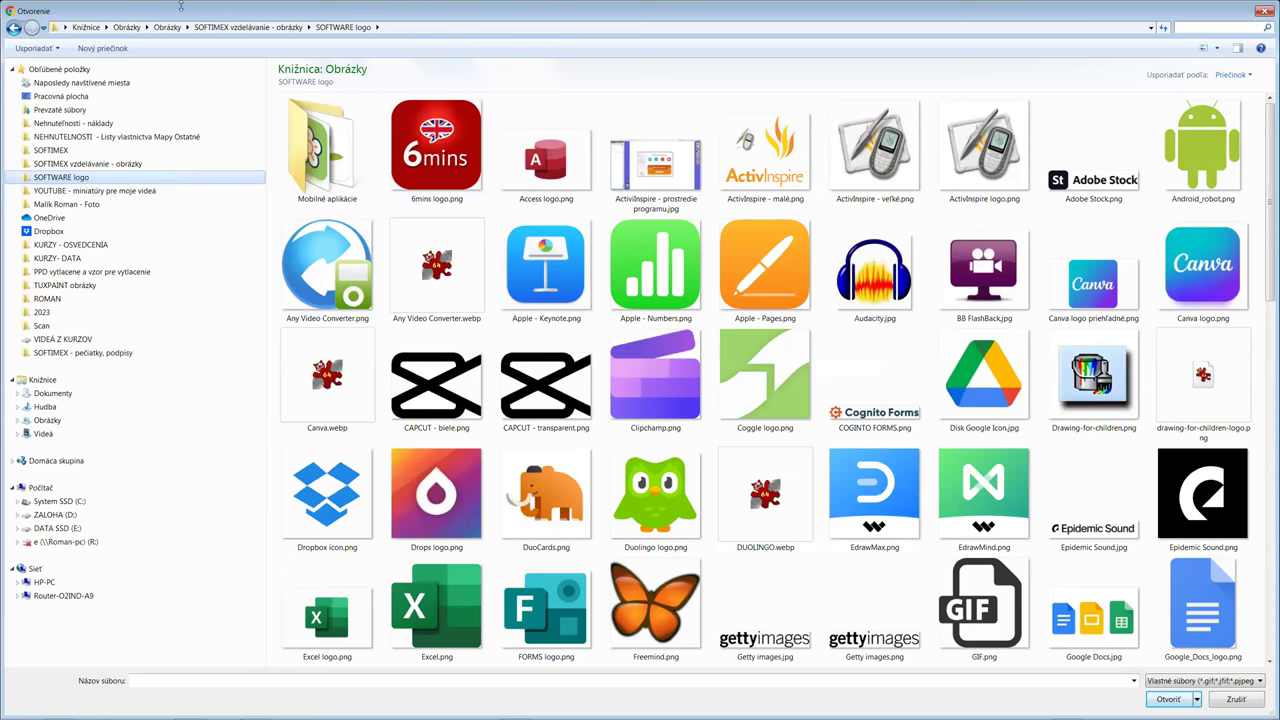
key("ctrl+f")
type("wor")
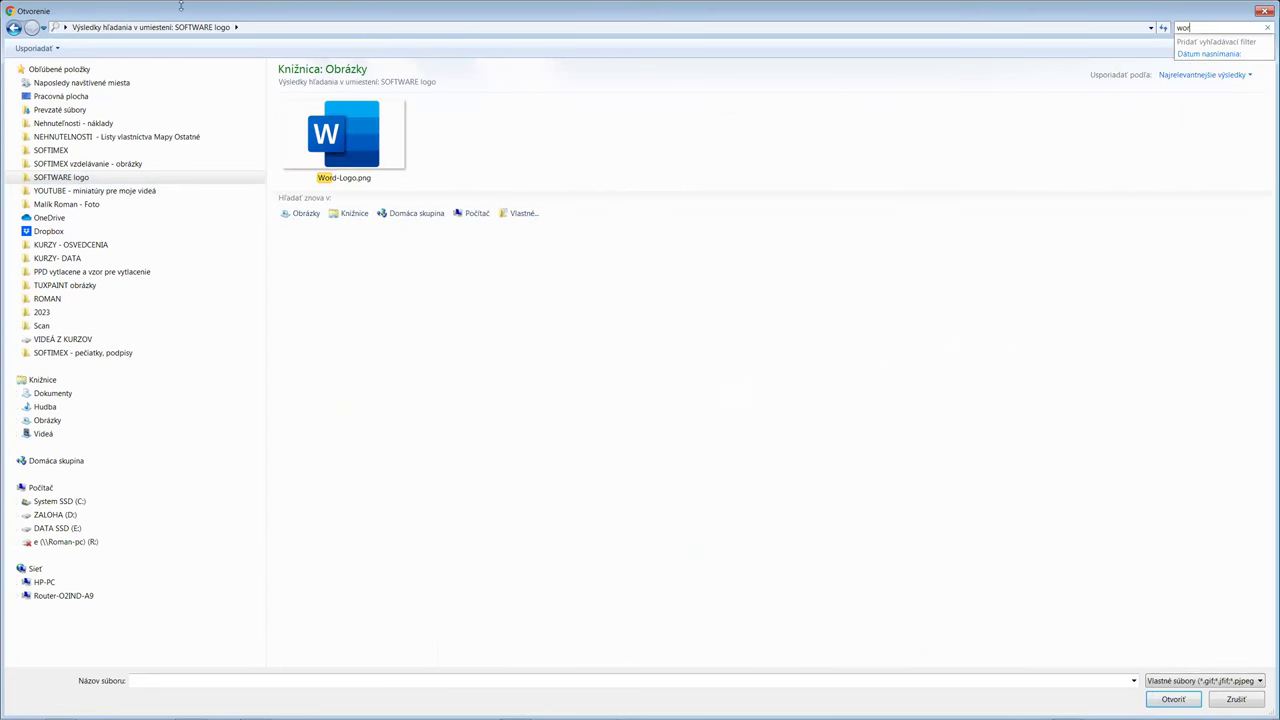
double_click(325, 135)
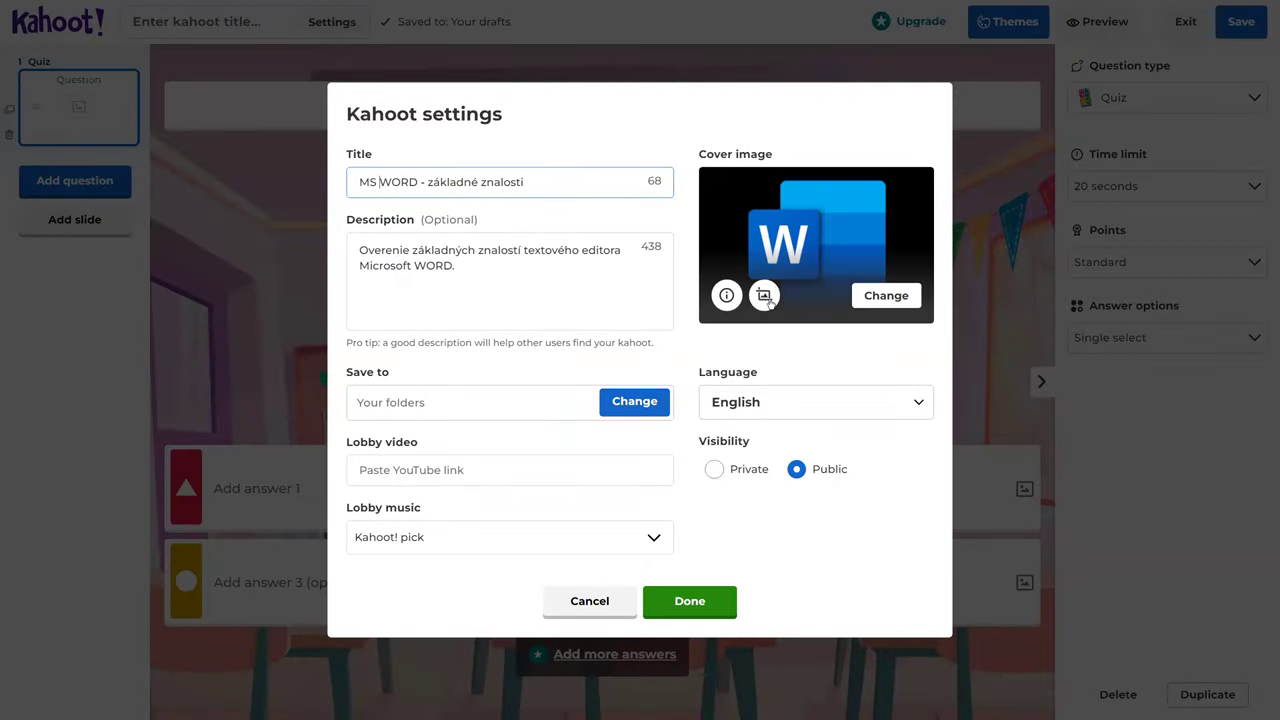
Step: Look through the available kahoot languages for Slovak and keep English selected
left_click(913, 403)
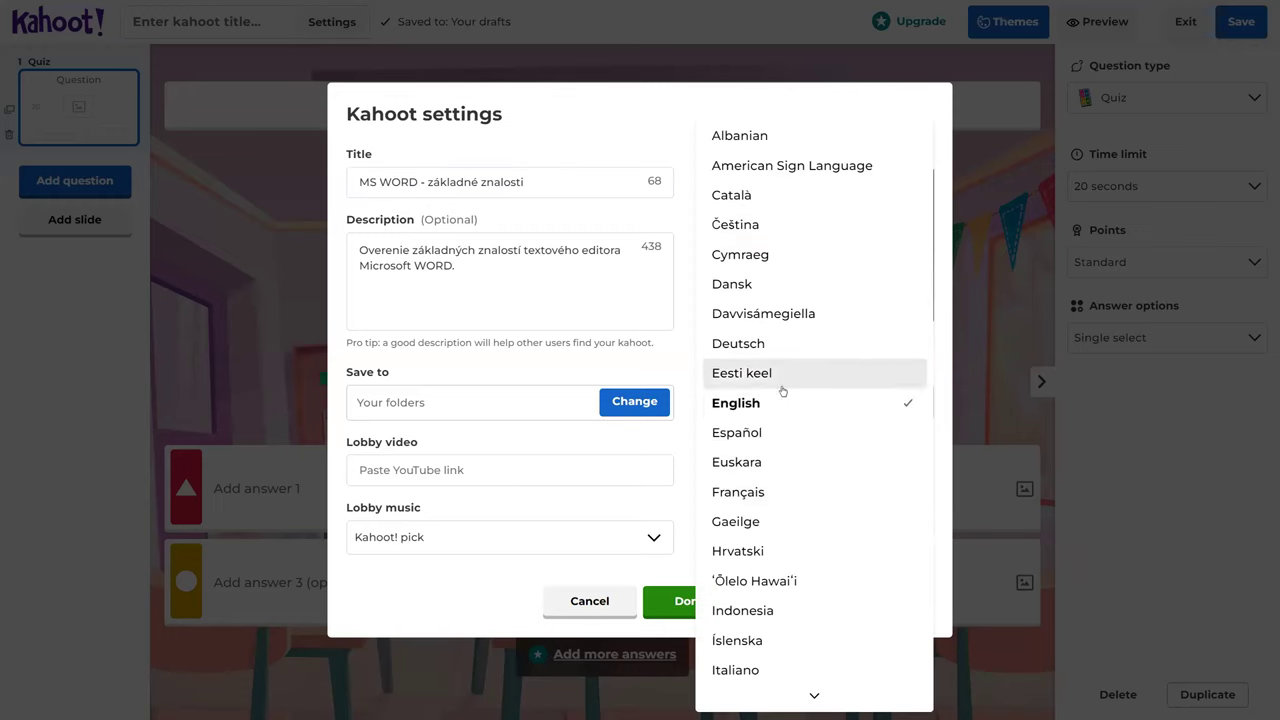
scroll(794, 428, "down", 5)
scroll(794, 427, "down", 8)
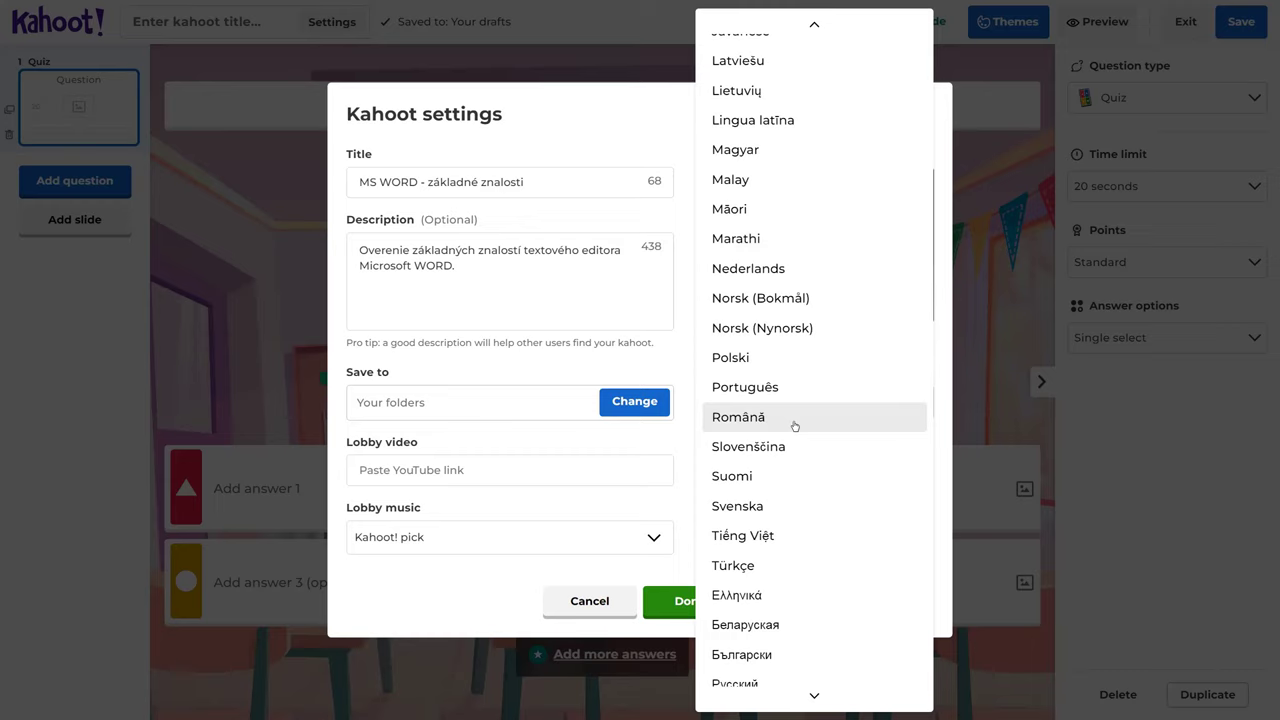
scroll(794, 427, "down", 6)
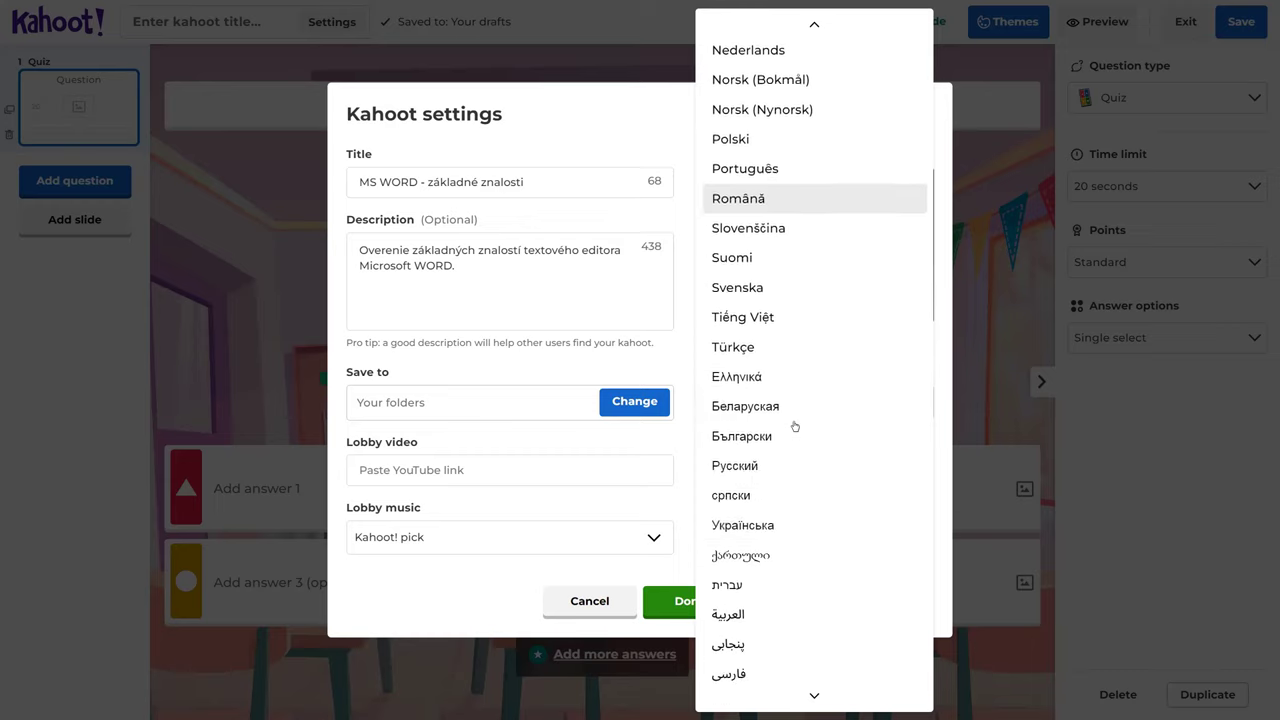
scroll(794, 427, "down", 4)
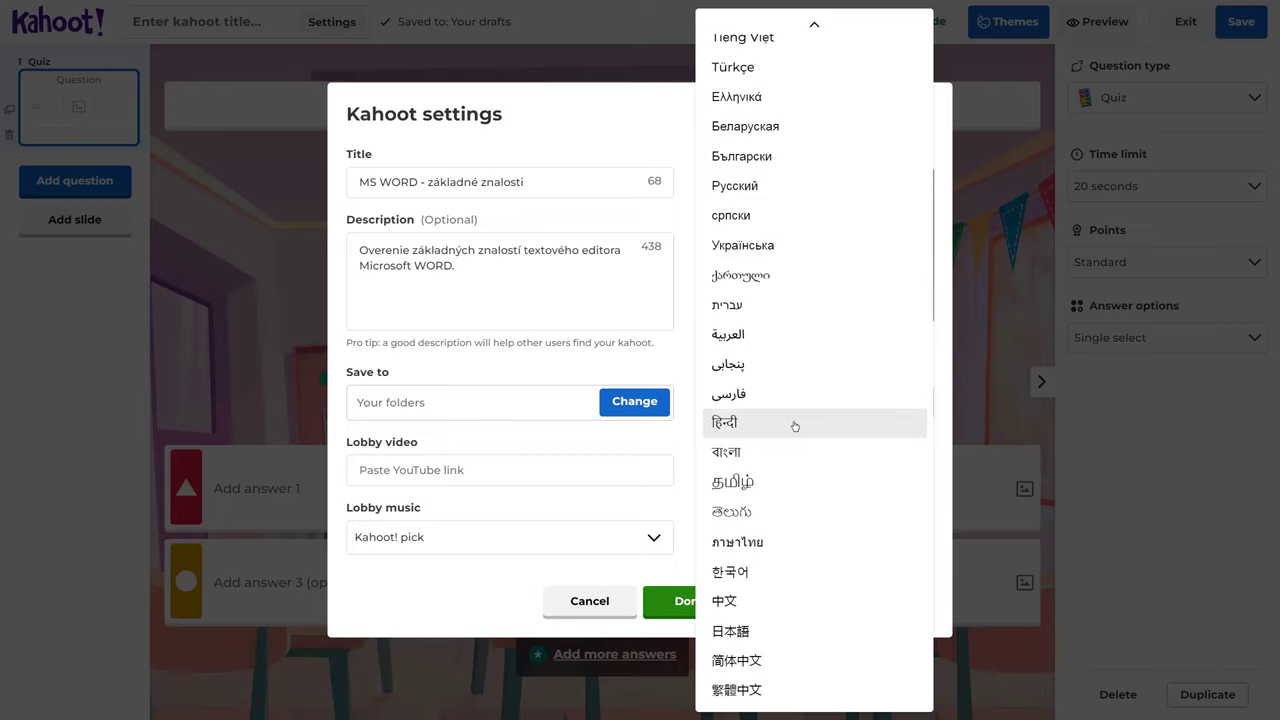
scroll(794, 425, "up", 20)
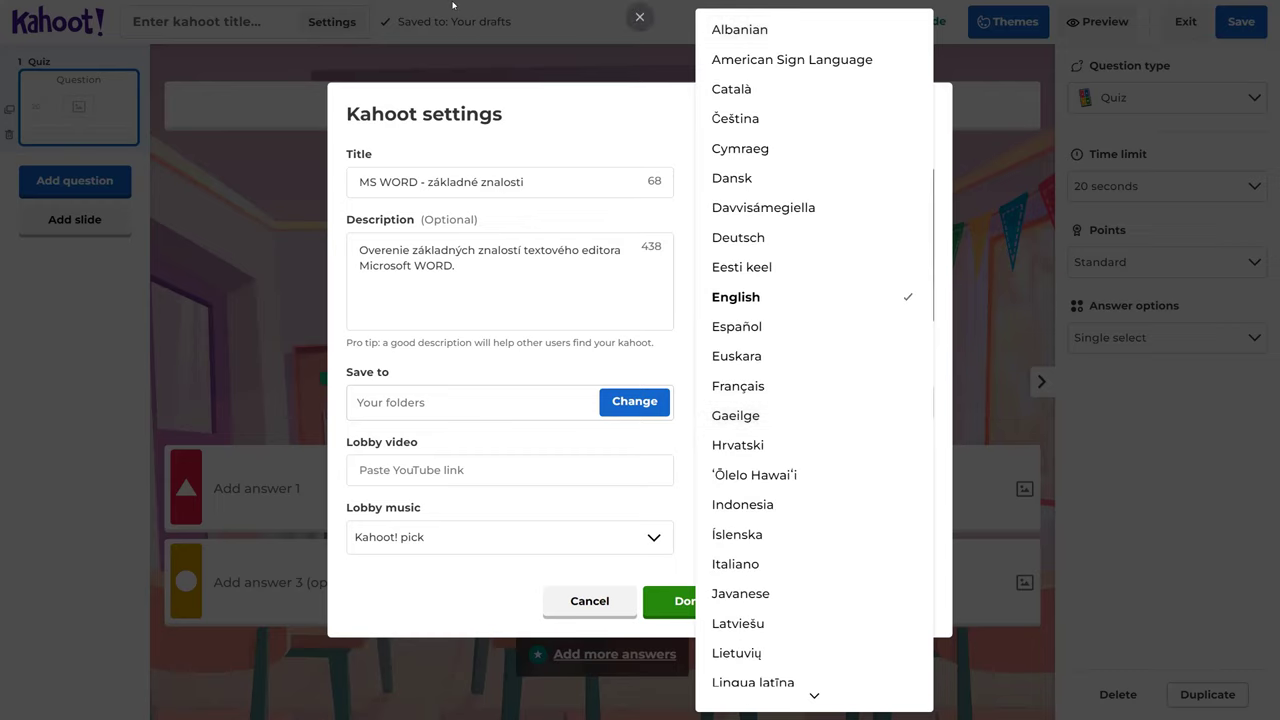
key("s")
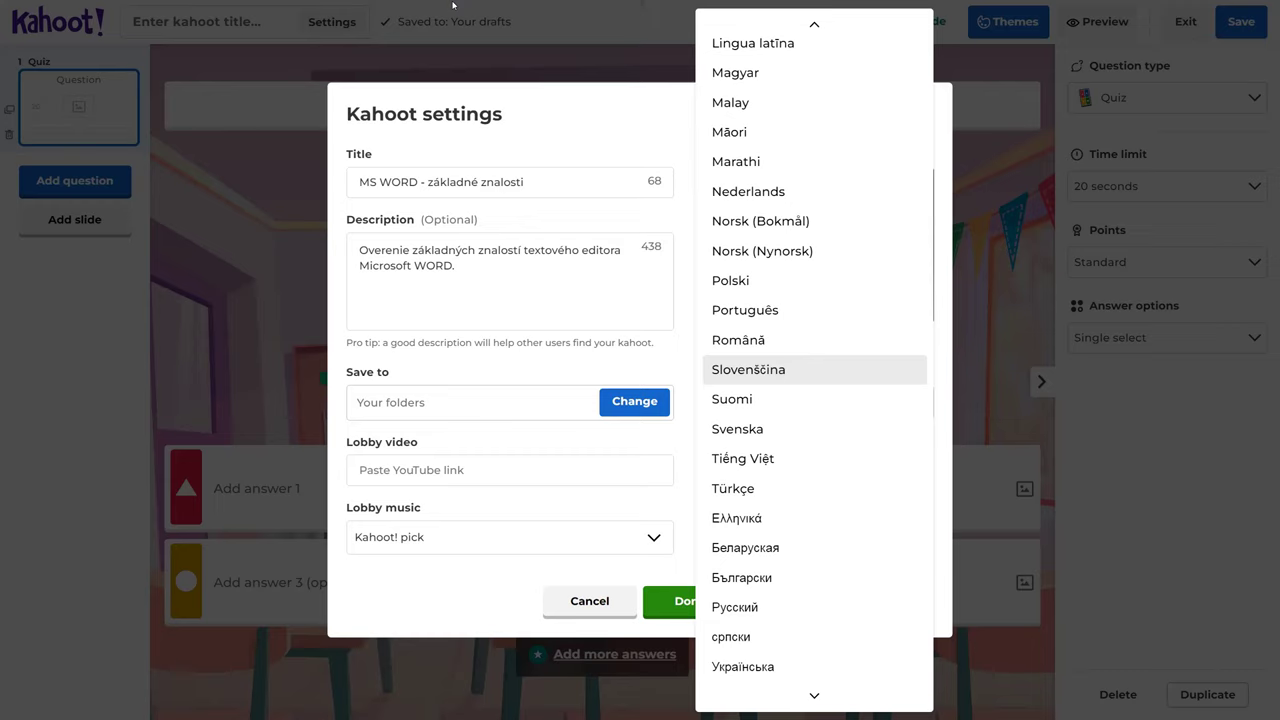
type("en")
key("Return")
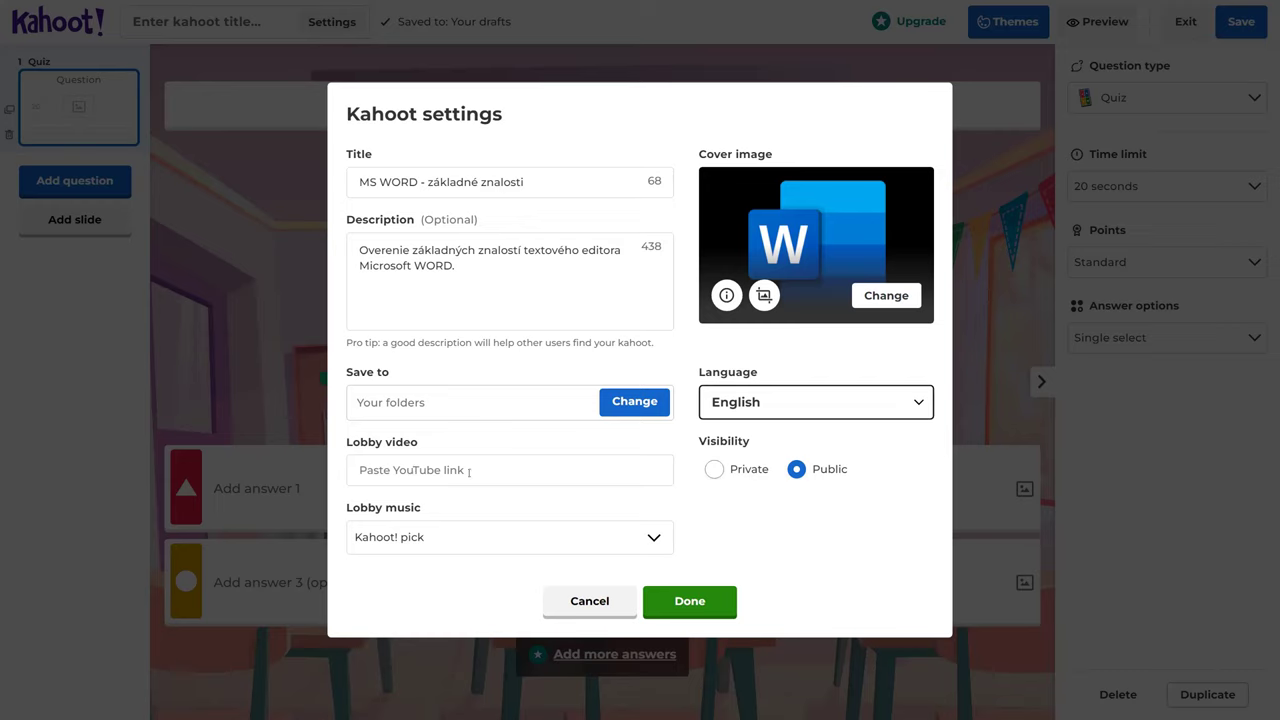
Step: Check the lobby music choices and the lobby video field, keeping Kahoot! pick, and confirm the kahoot settings
left_click(444, 543)
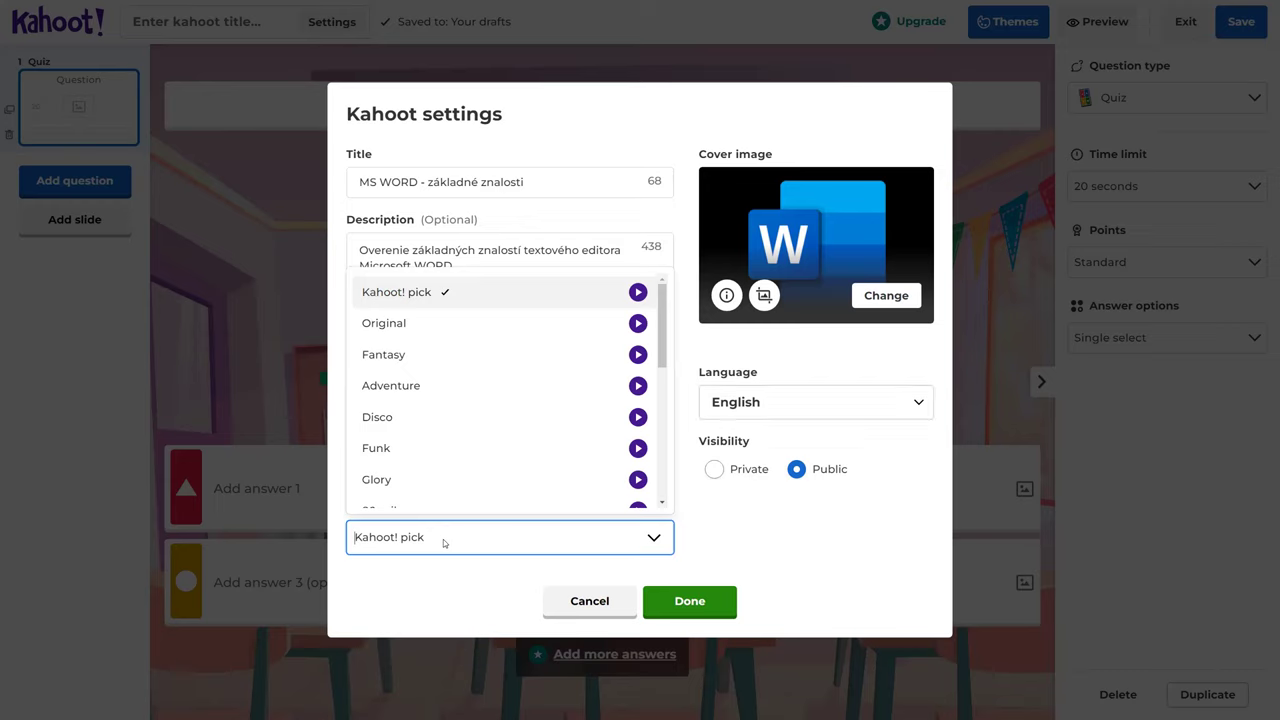
left_click(438, 565)
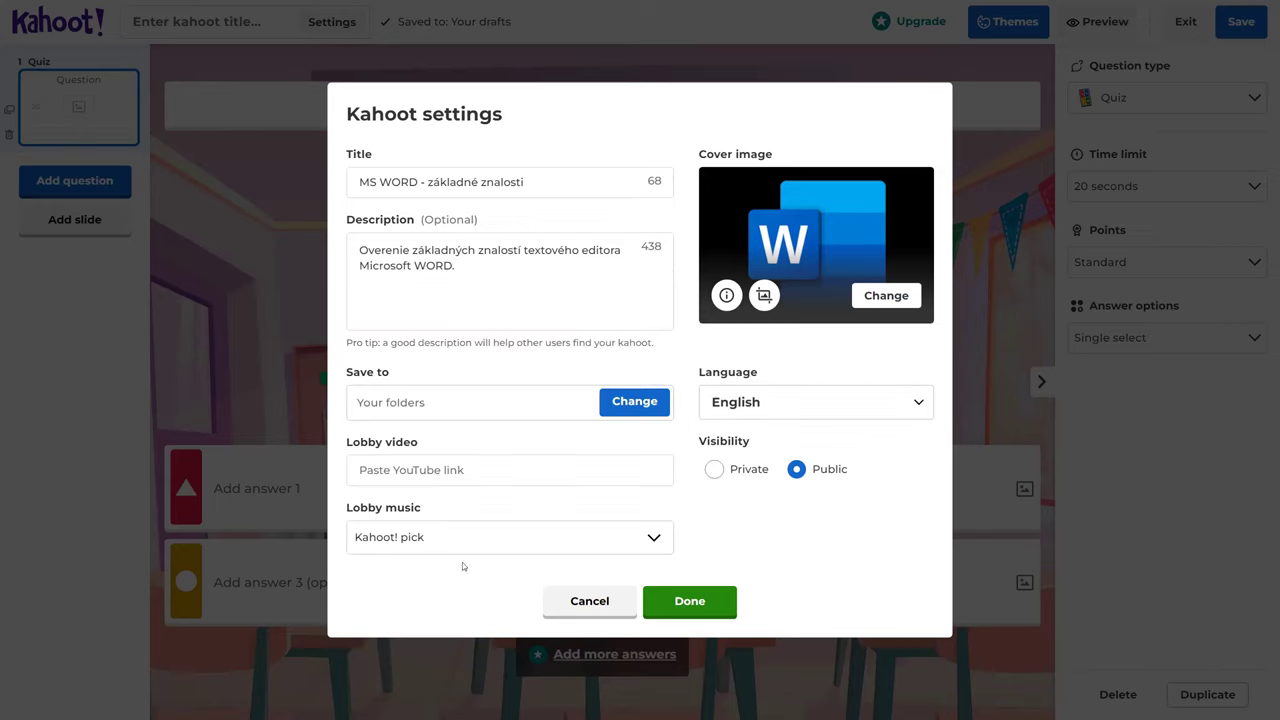
left_click(436, 475)
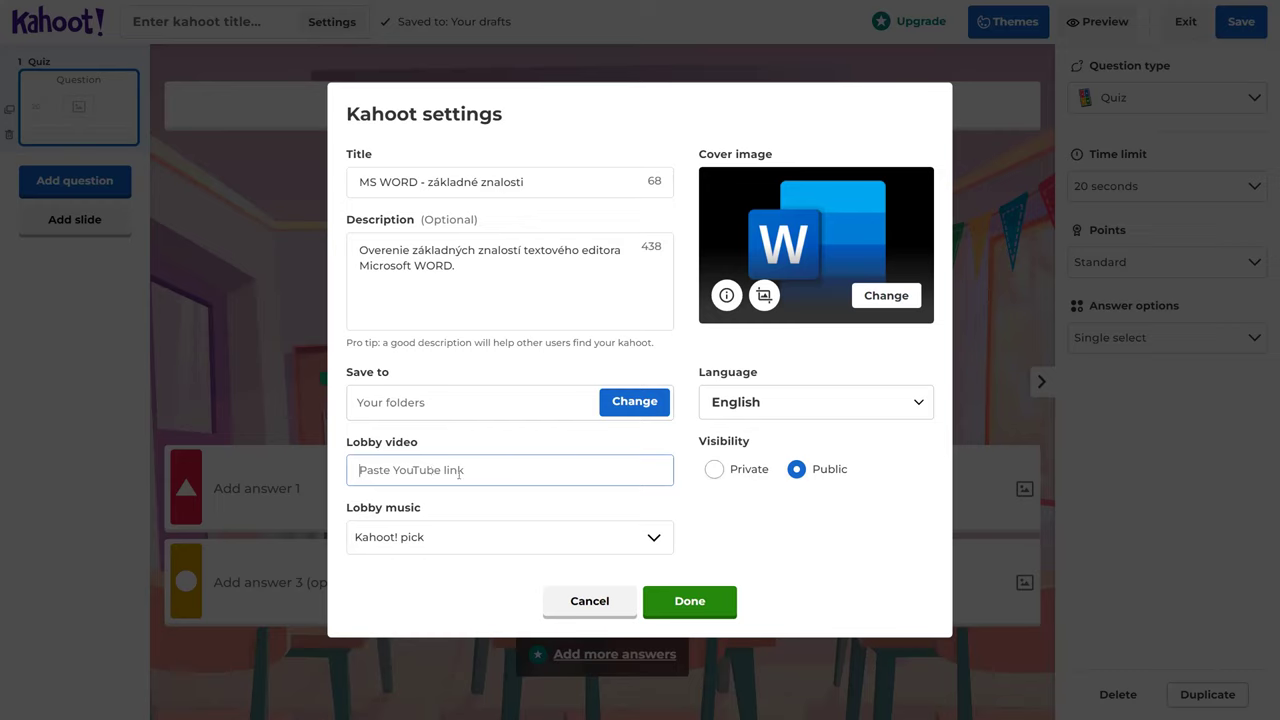
left_click(450, 543)
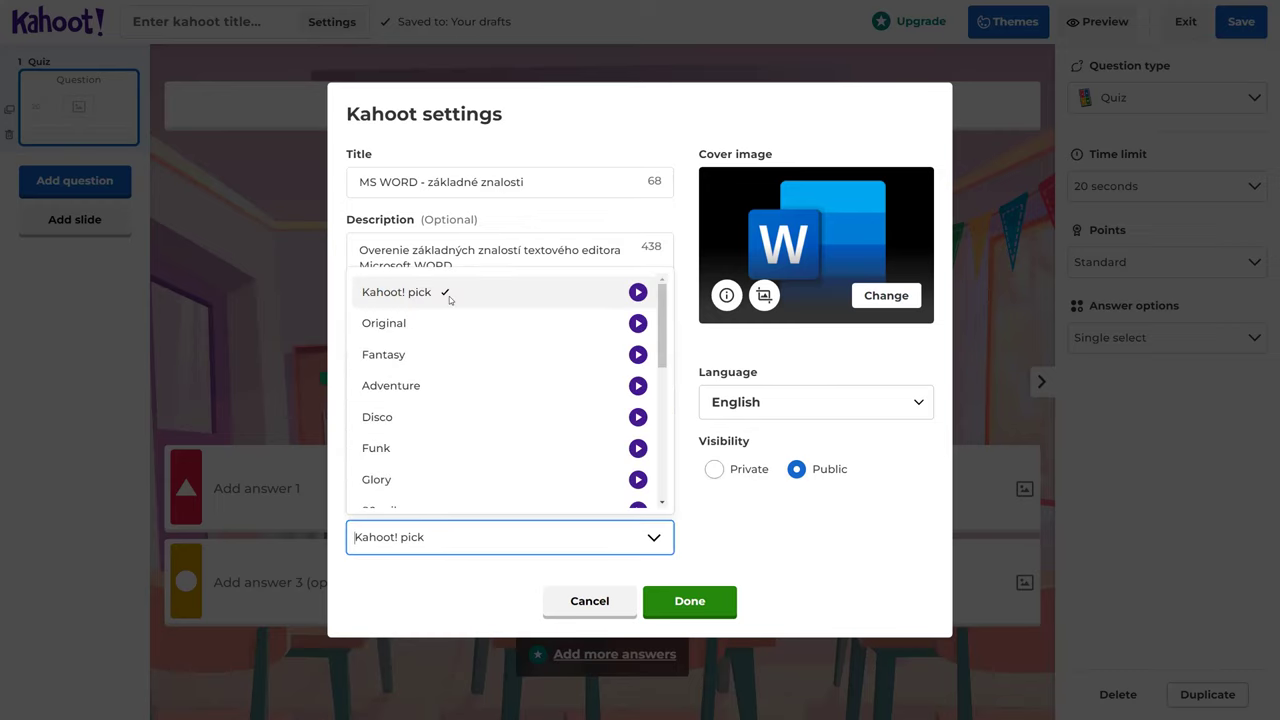
left_click(469, 592)
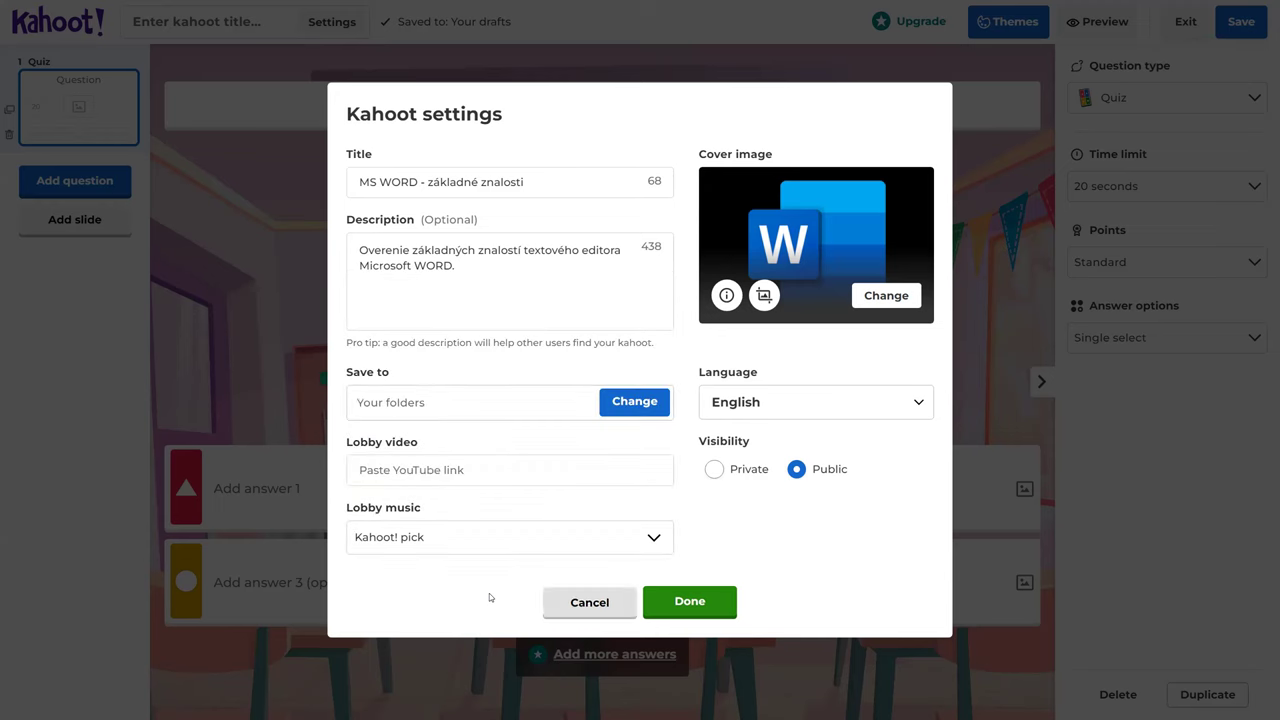
key("Return")
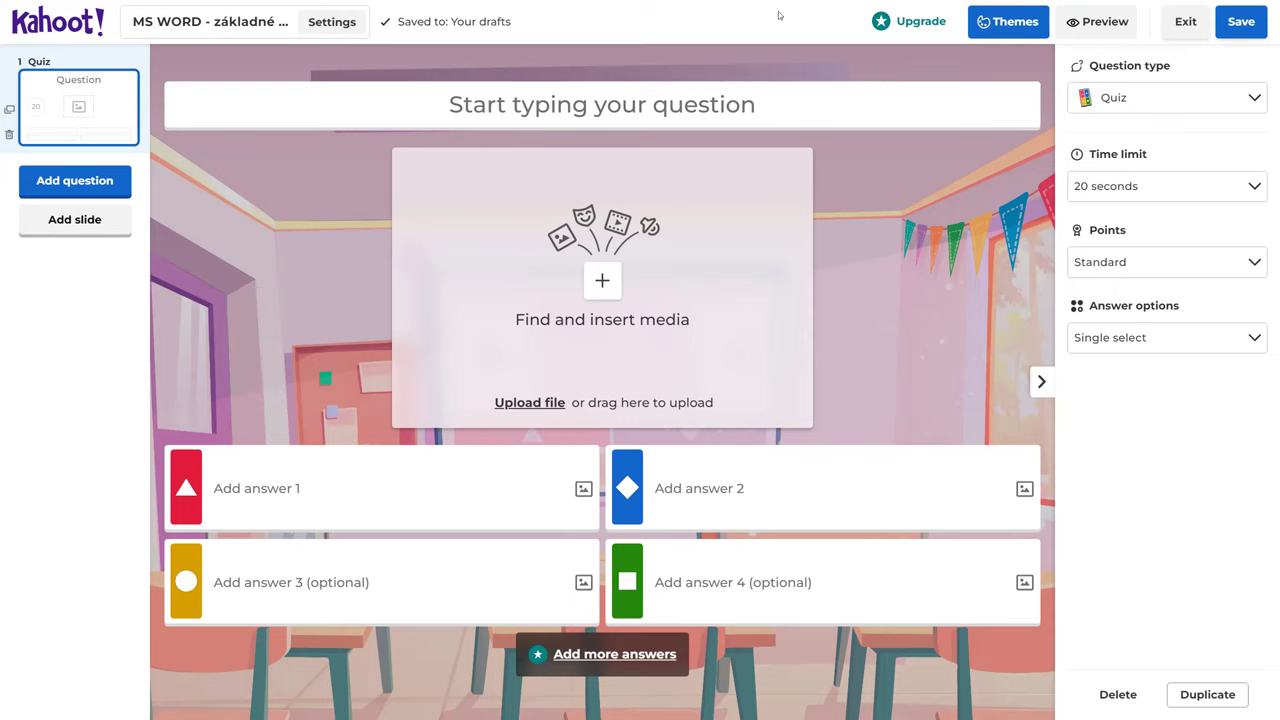
Step: Apply the free Summer theme to the kahoot and preview it, toggling the full-screen view
left_click(1002, 28)
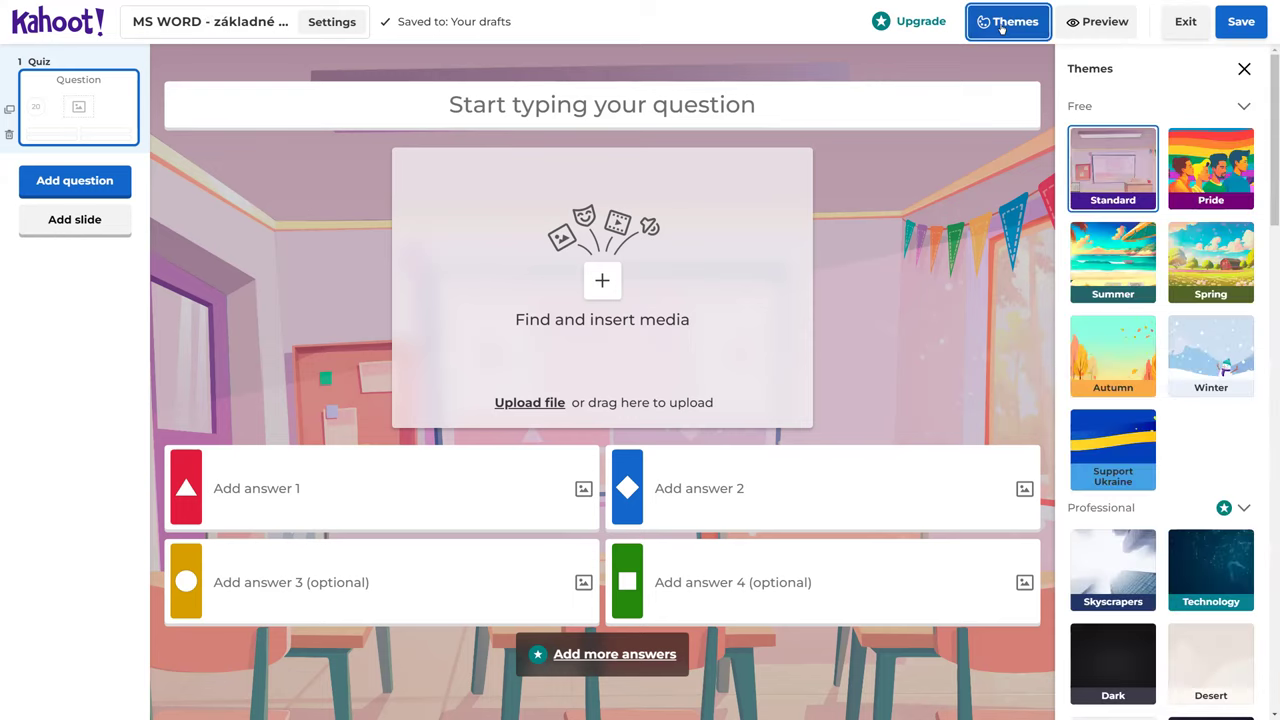
left_click(1118, 270)
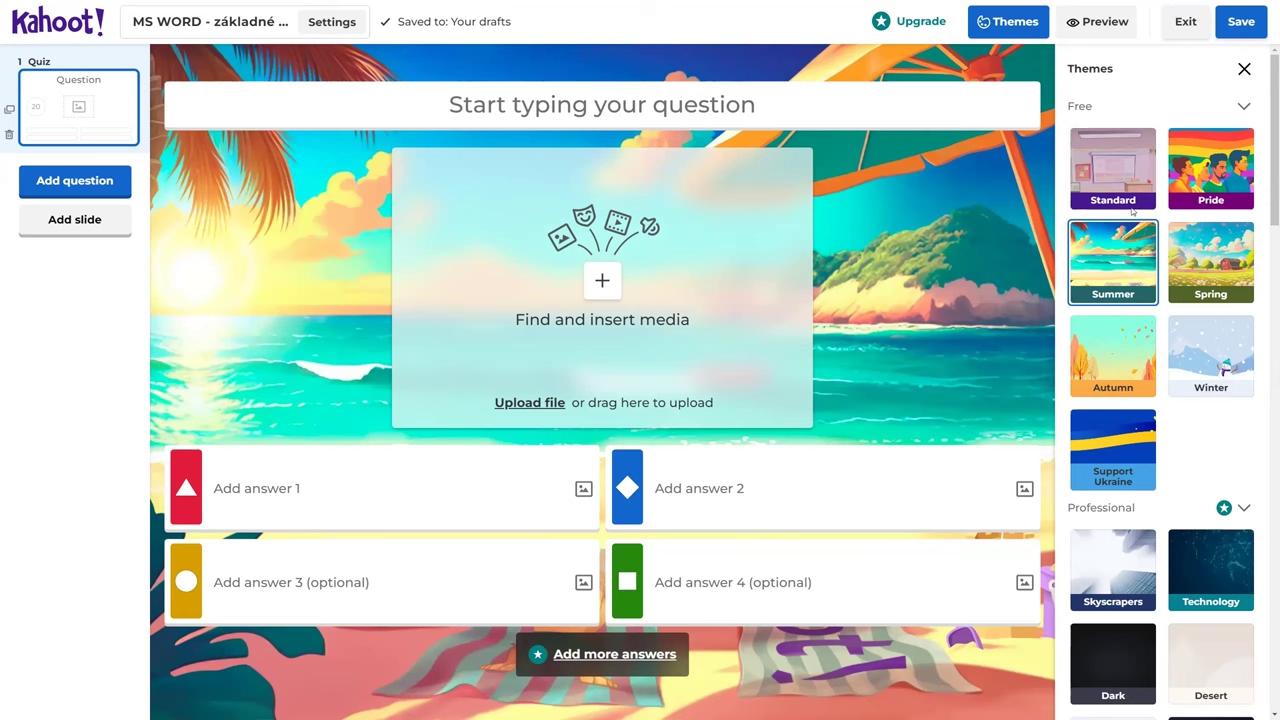
left_click(1108, 21)
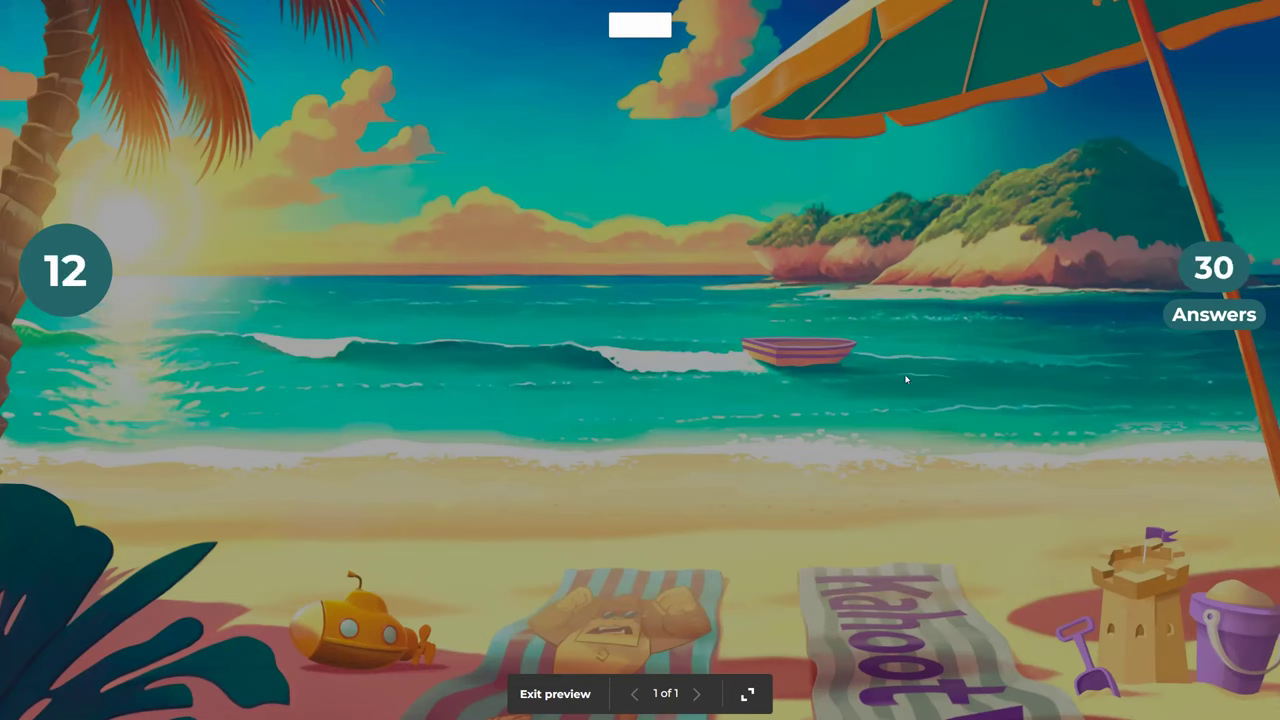
left_click(748, 694)
left_click(747, 700)
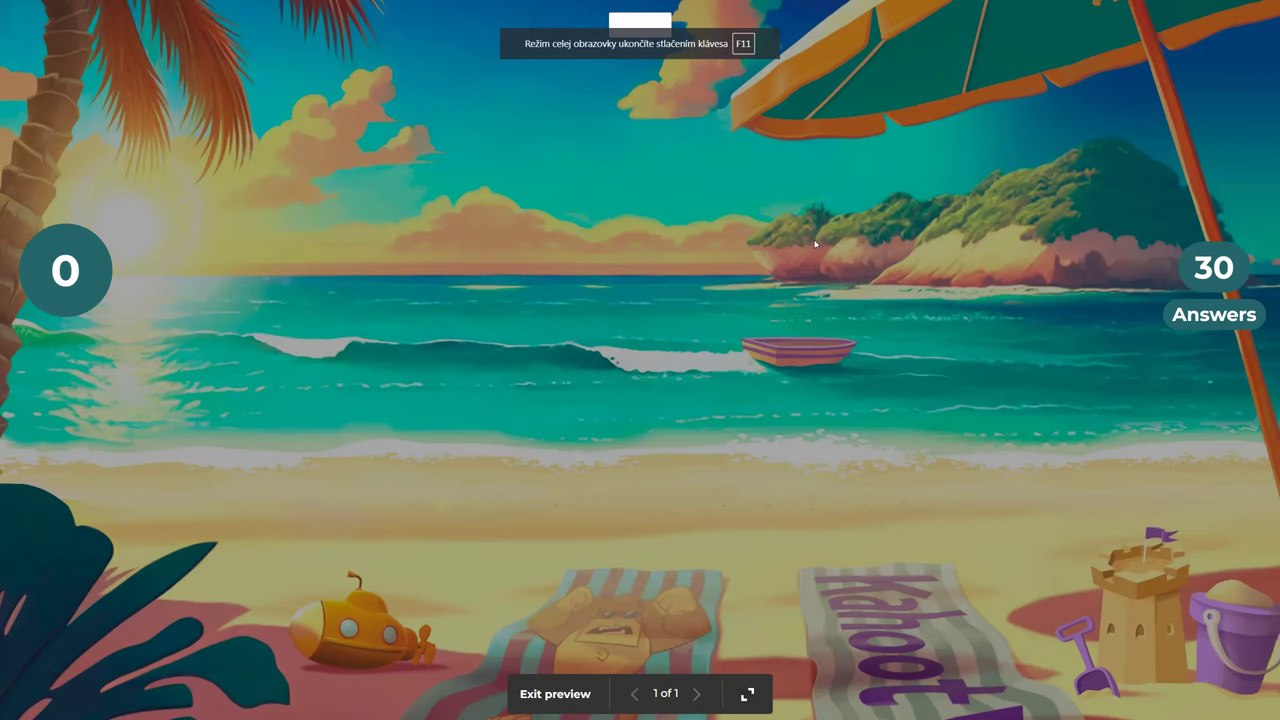
key("F11")
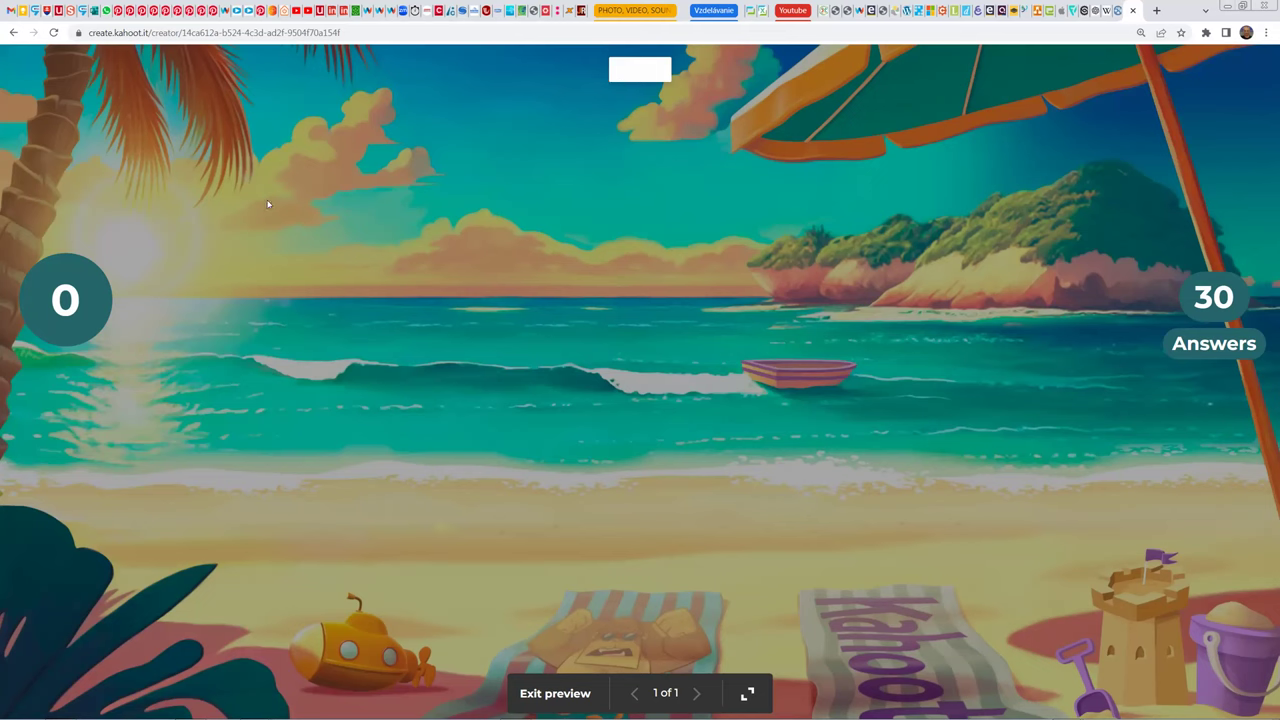
Step: Leave the preview for the library and reopen the draft "MS WORD - základné znalosti" for editing
left_click(16, 33)
left_click(16, 33)
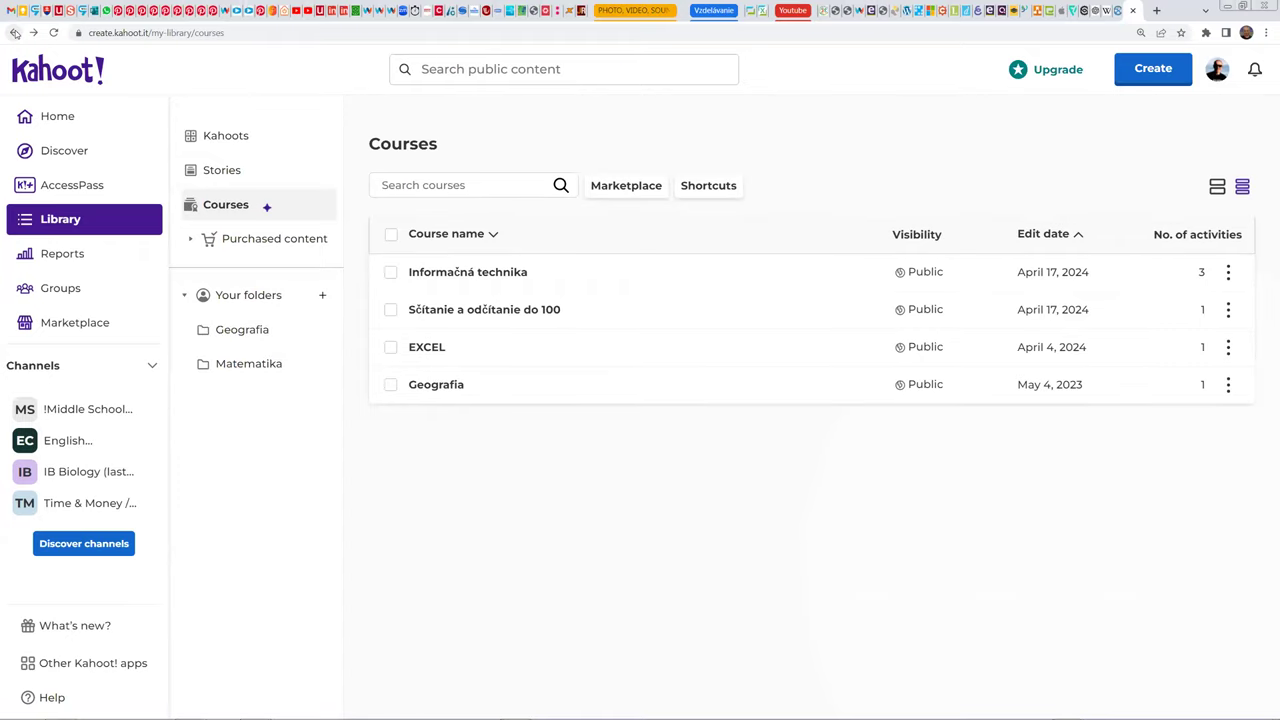
left_click(222, 138)
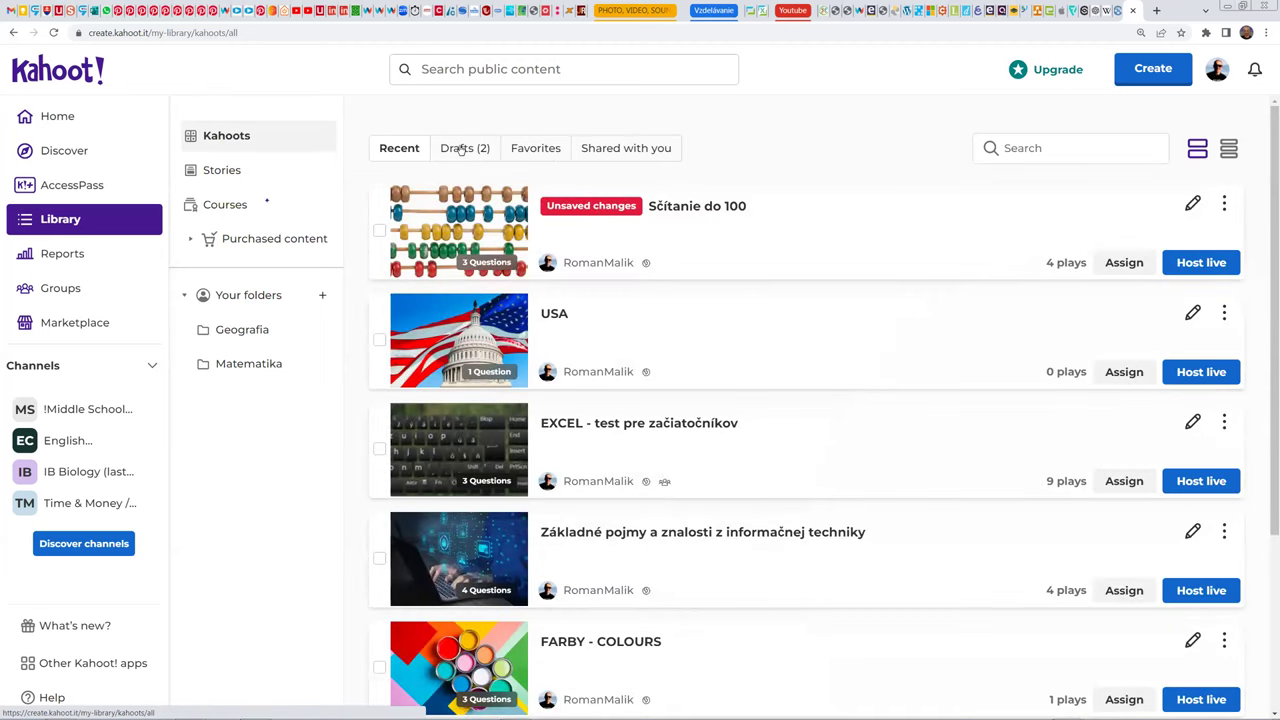
left_click(461, 149)
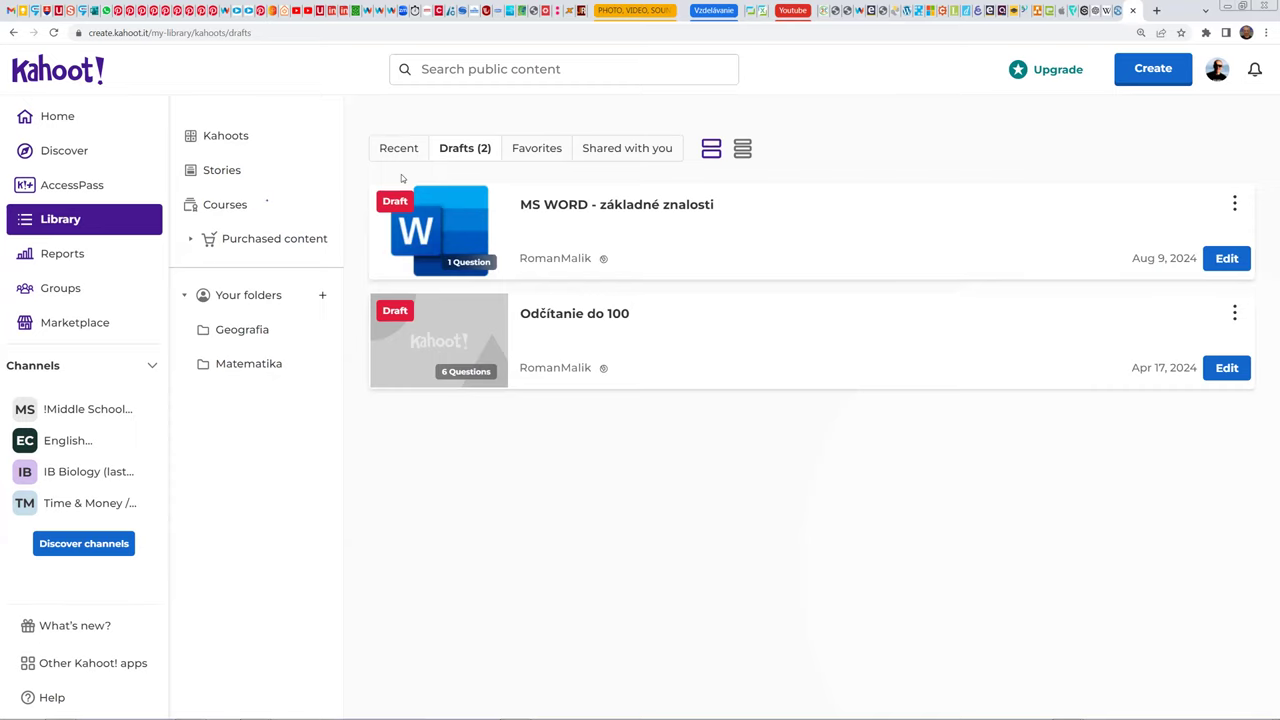
left_click(1228, 265)
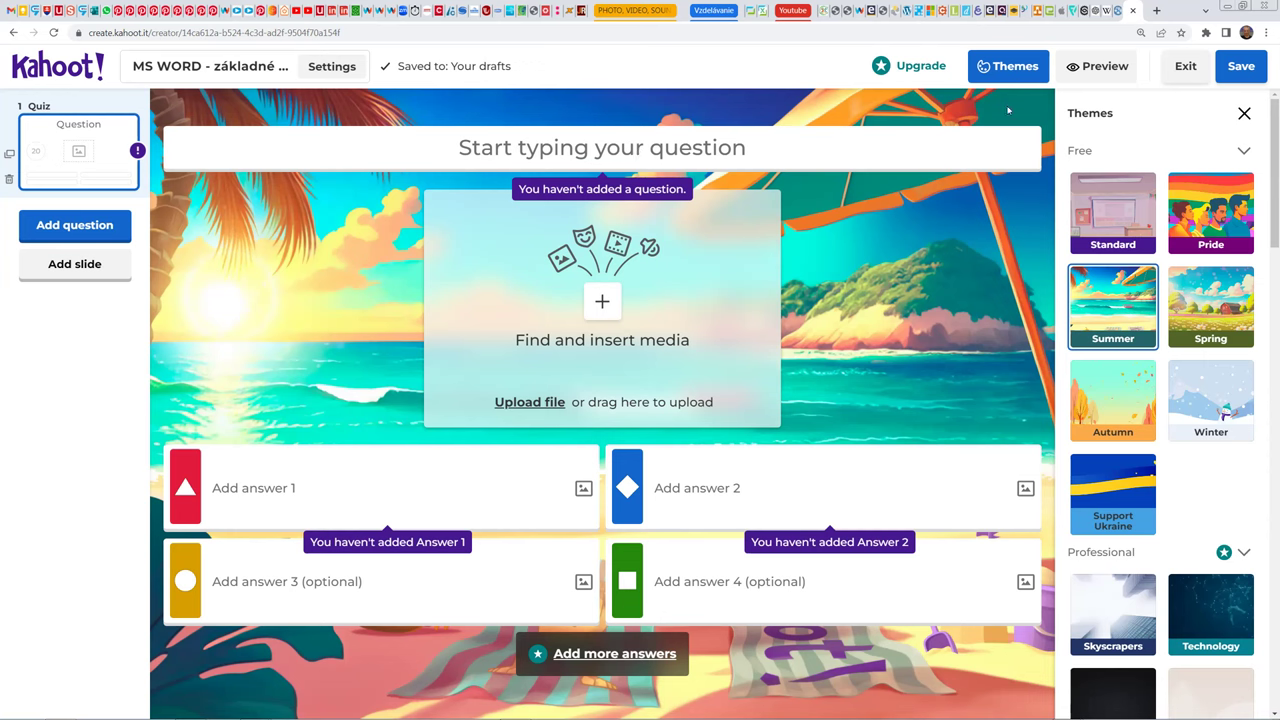
Step: Close the theme choices and examine the available question types for the first question, keeping Quiz
left_click(1010, 66)
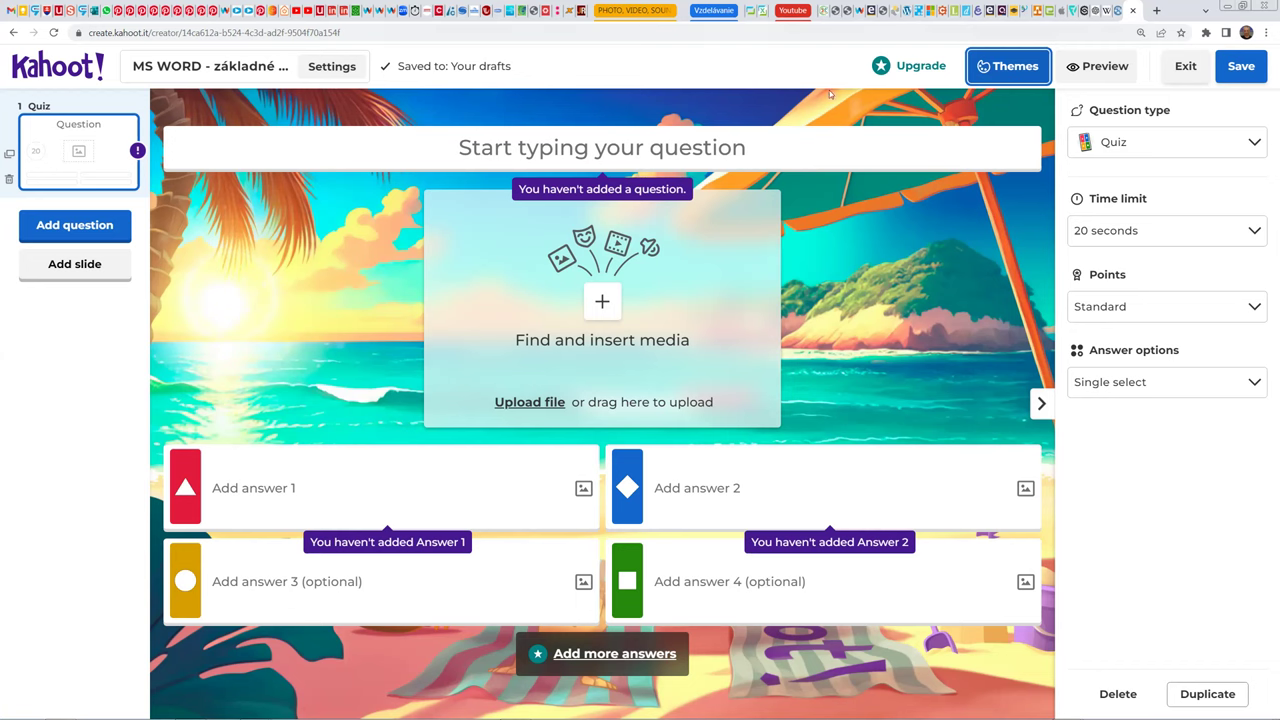
left_click(1114, 142)
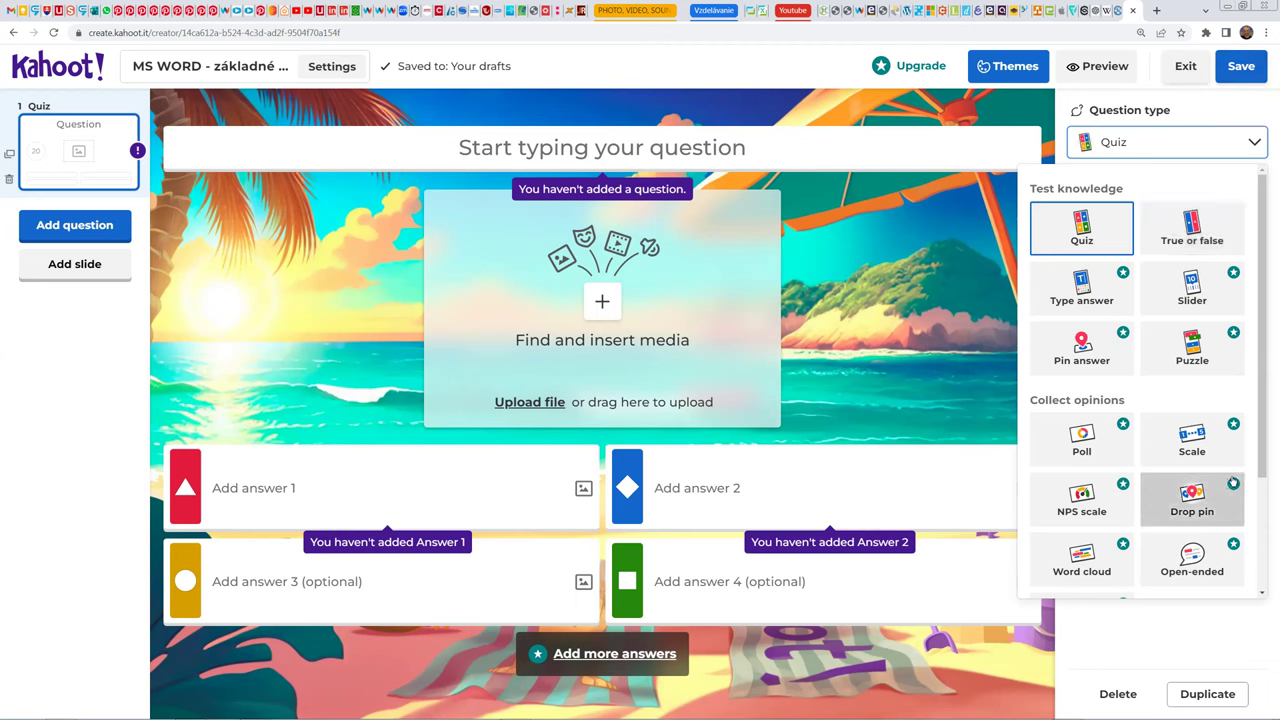
left_click_drag(1262, 477, 1264, 593)
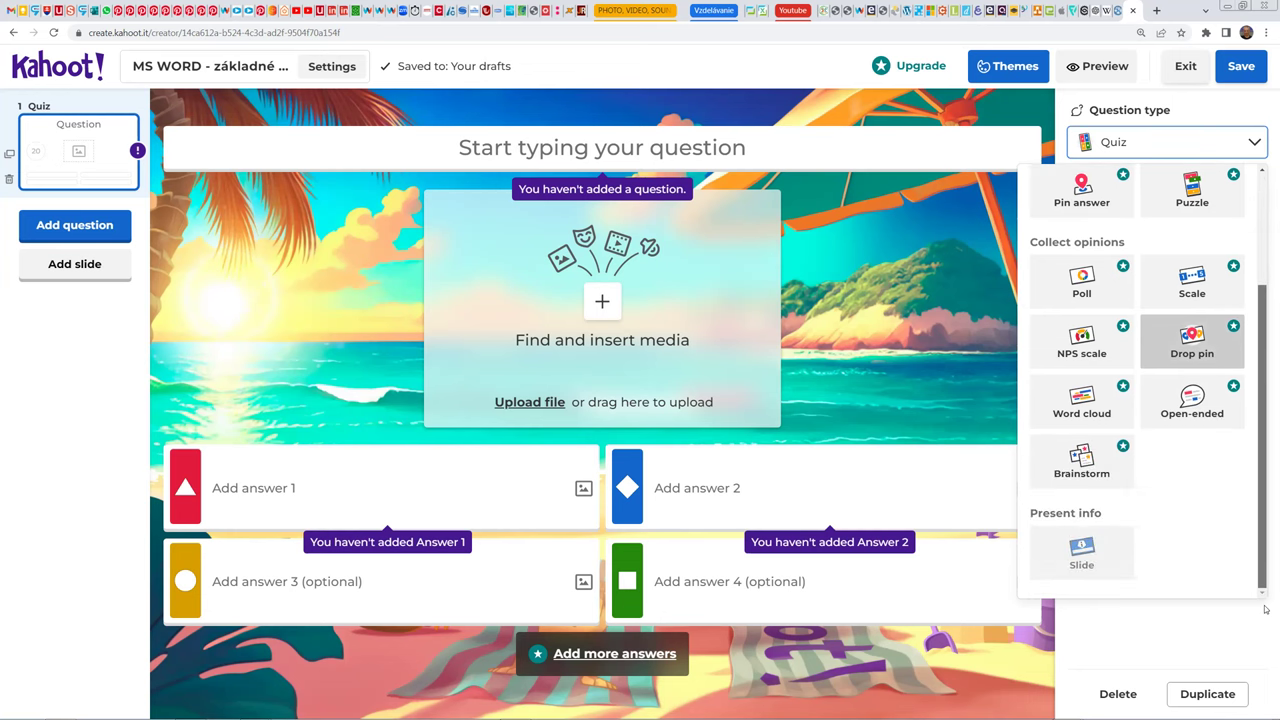
scroll(1259, 336, "up", 2)
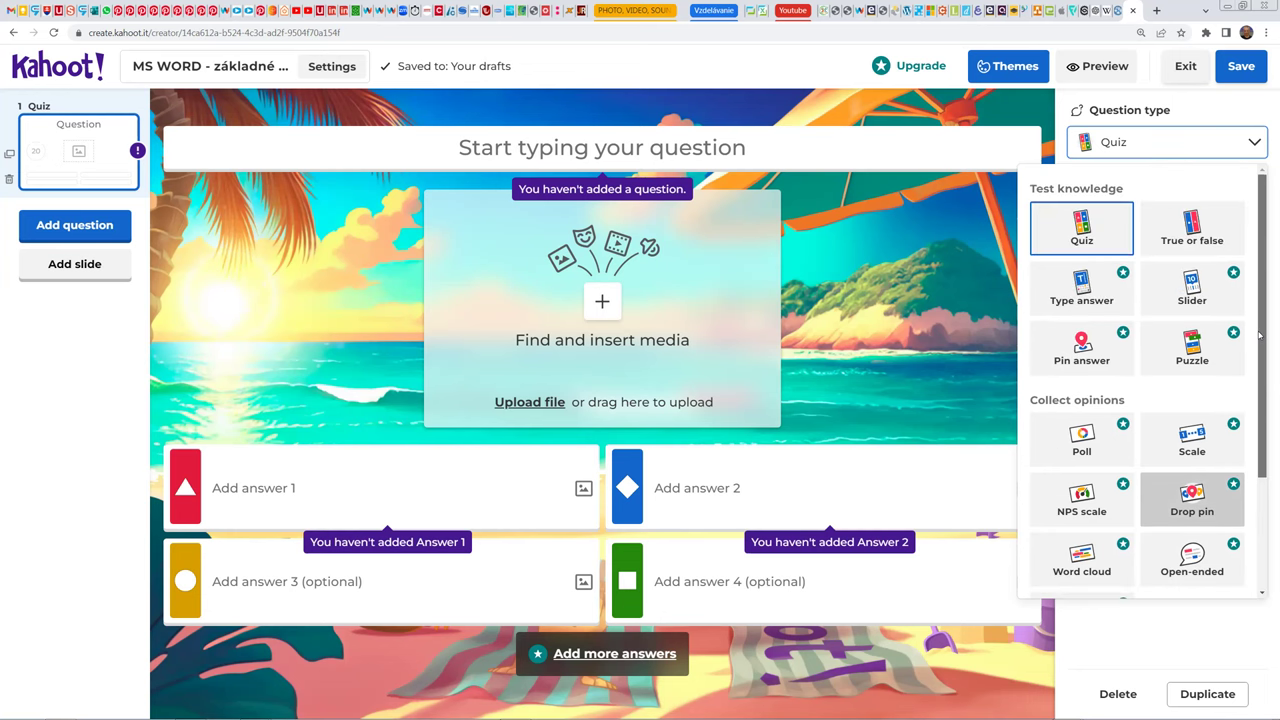
left_click_drag(1266, 505, 1265, 625)
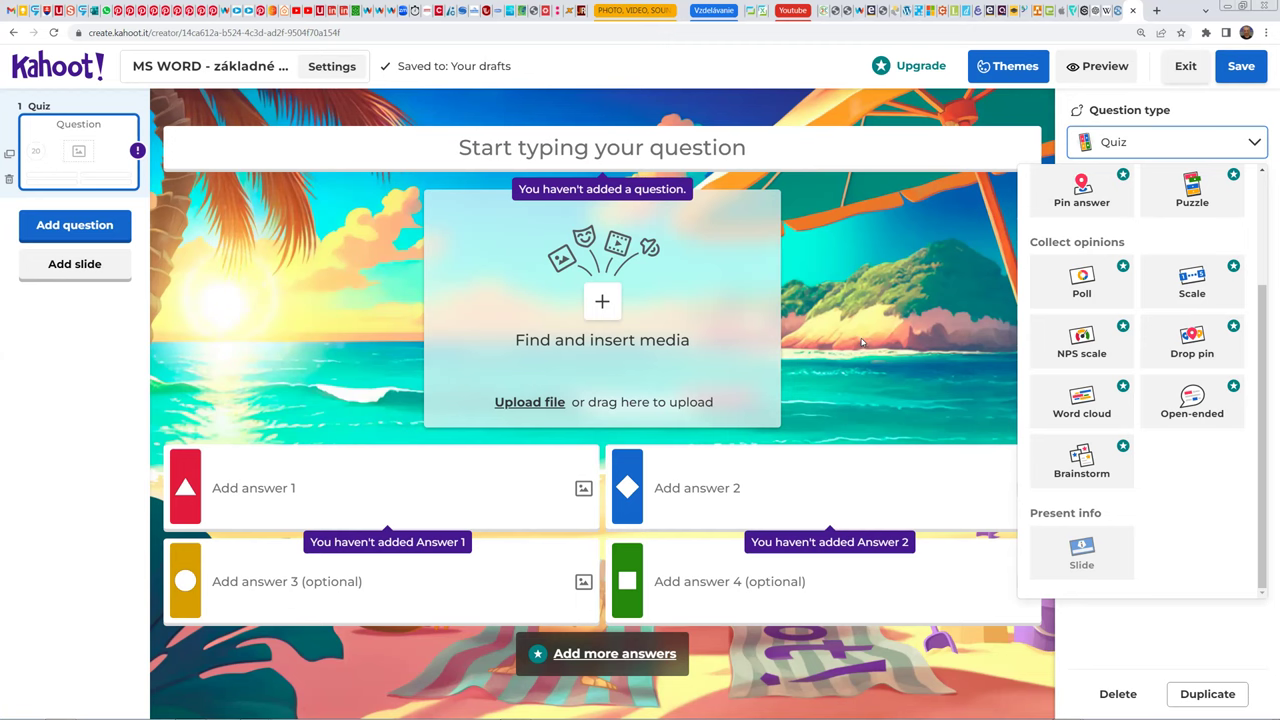
scroll(1080, 285, "up", 3)
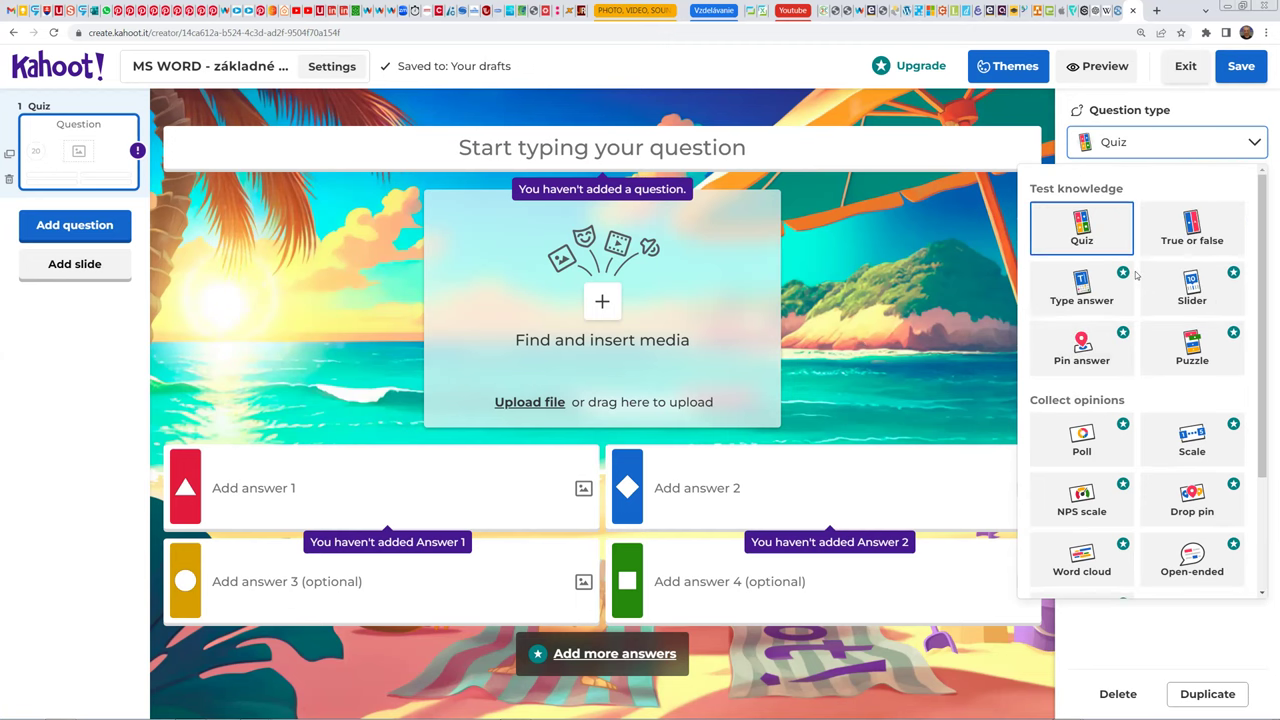
left_click(1079, 229)
Step: Change the first question's type to Type answer and reopen the question type choices
left_click(1133, 139)
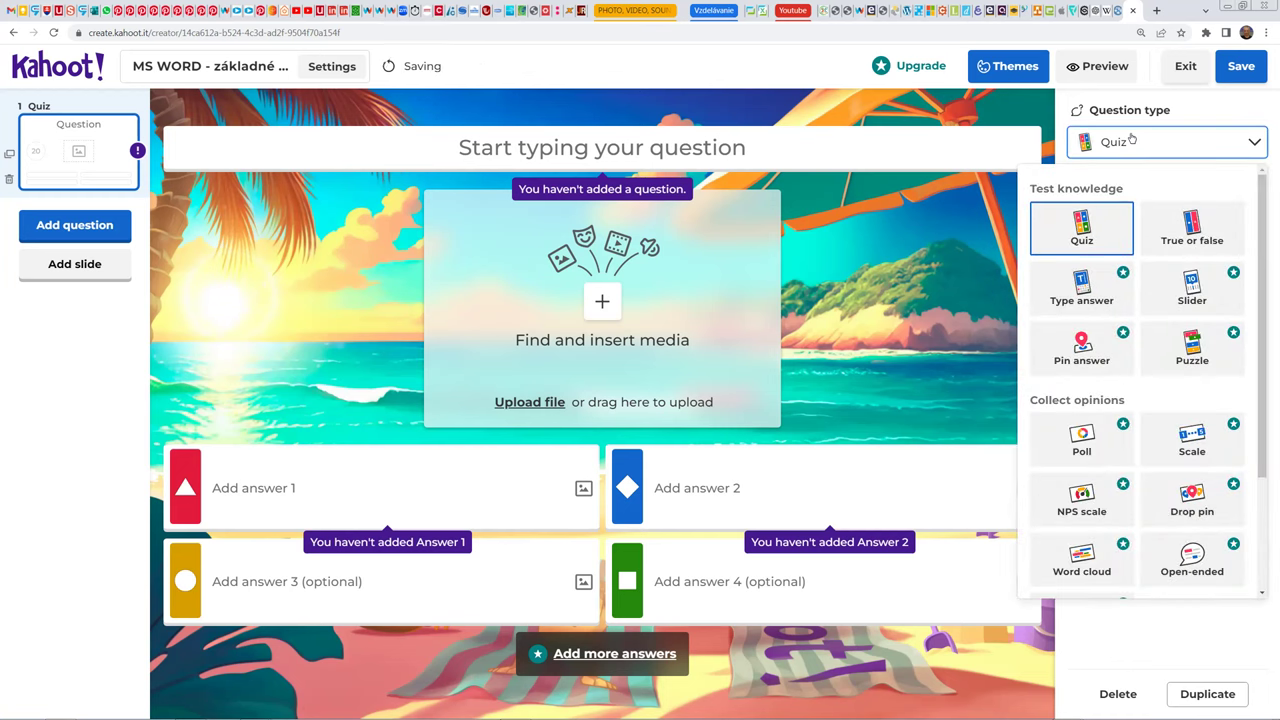
left_click(1081, 285)
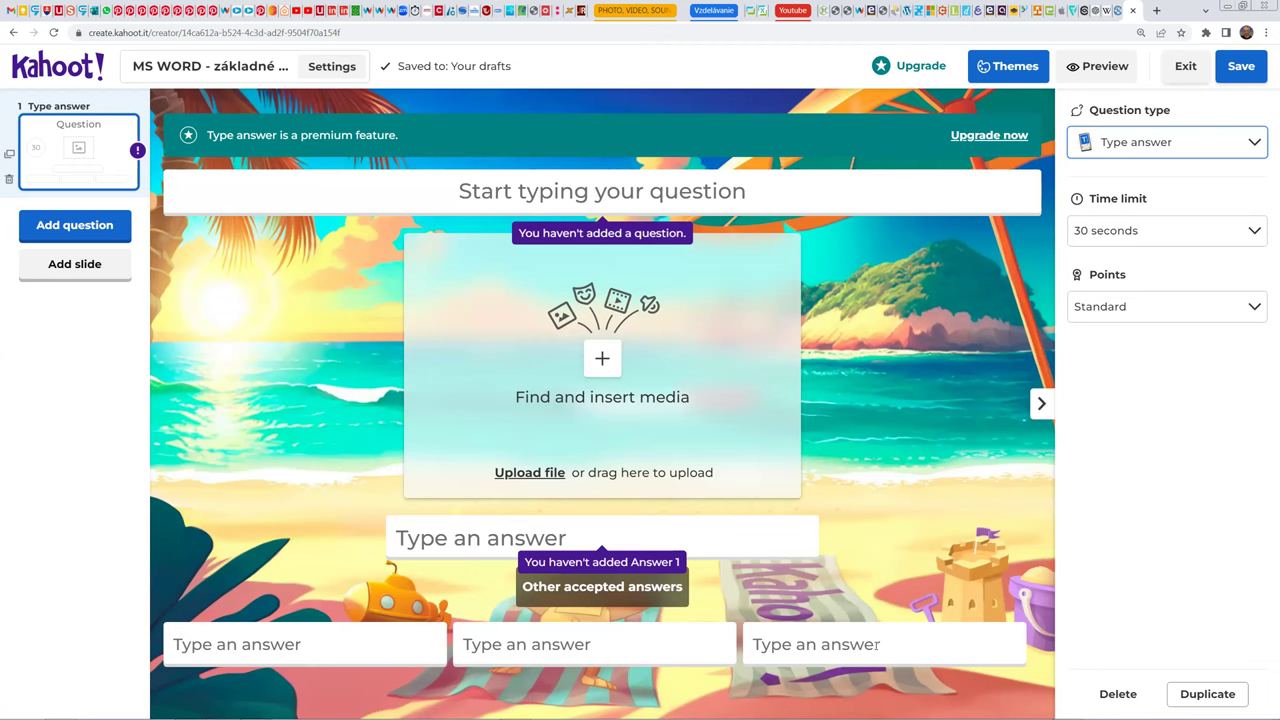
left_click(1138, 146)
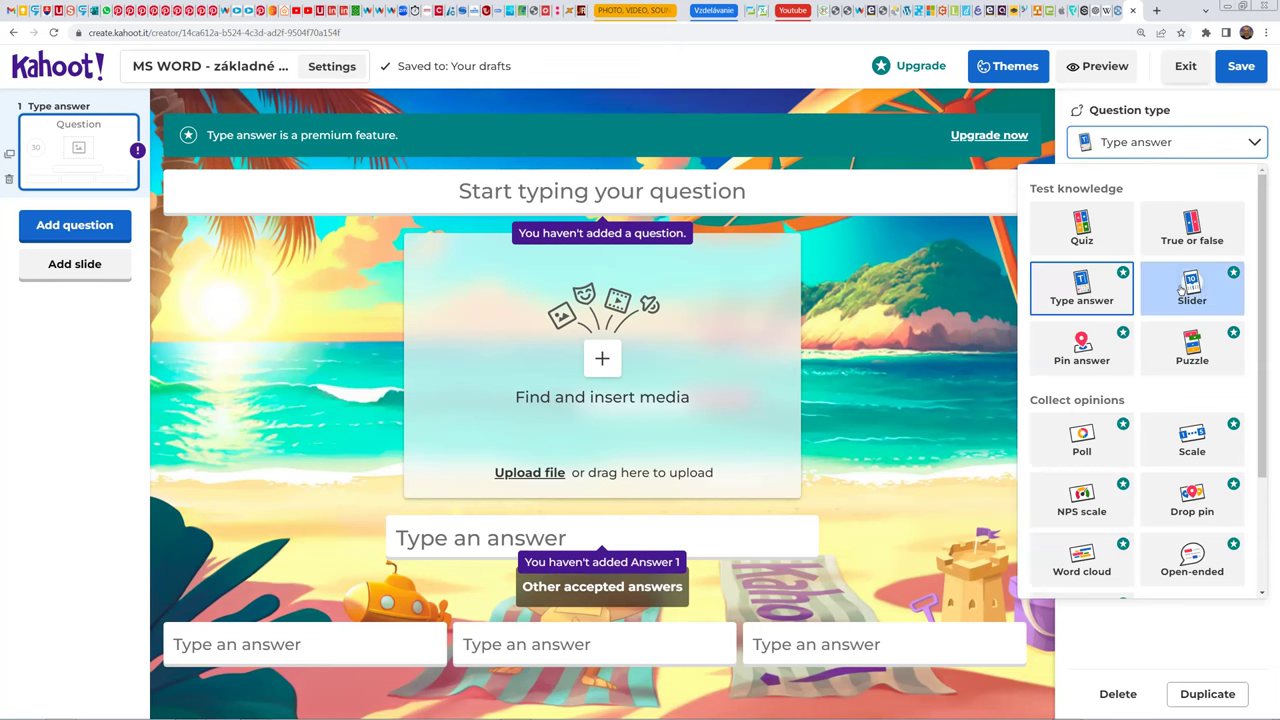
Step: Try the Slider and Puzzle question types on the first question
left_click(1180, 288)
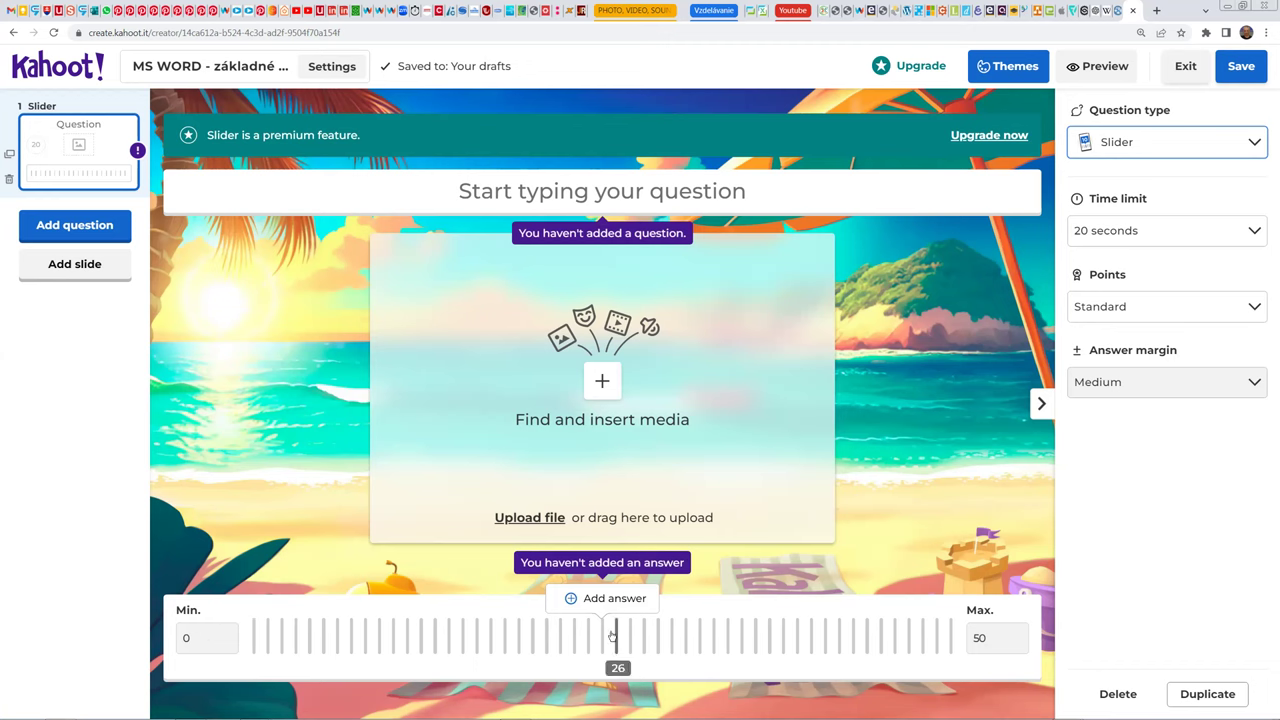
left_click(1162, 148)
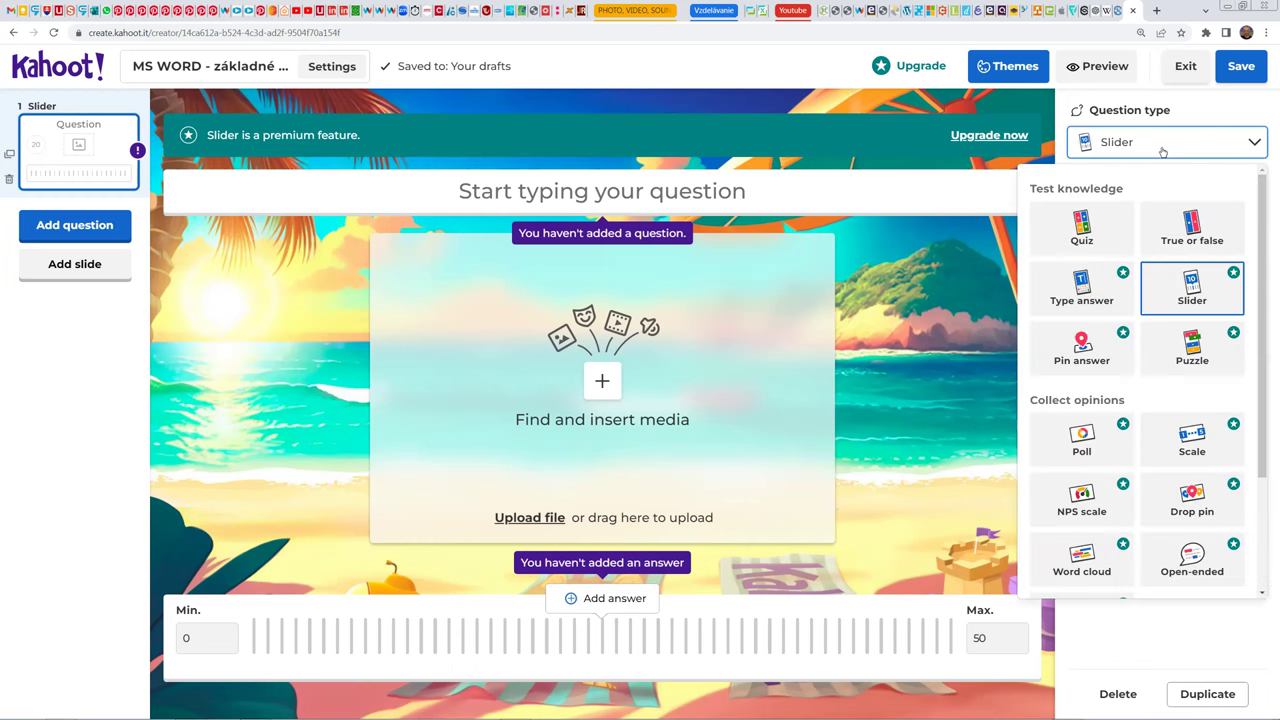
left_click(1186, 347)
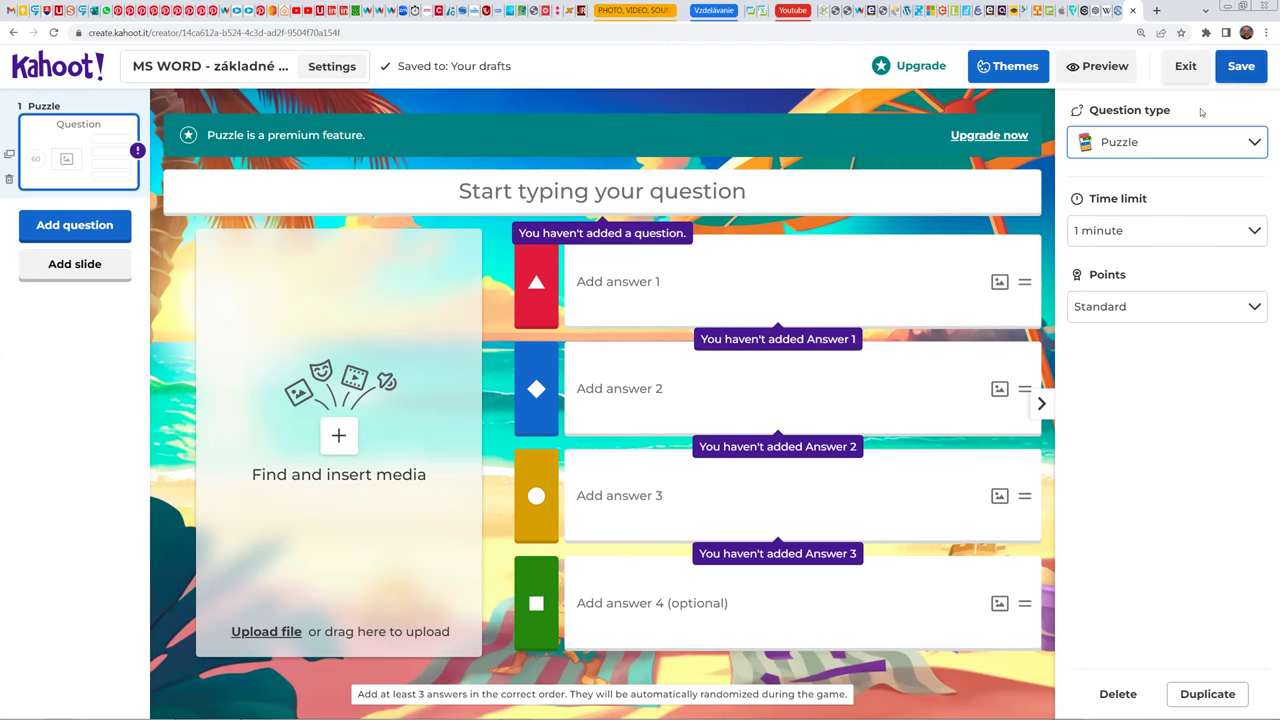
Step: Change the first question's type to Scale and examine its scale type and time limit options
left_click(1122, 146)
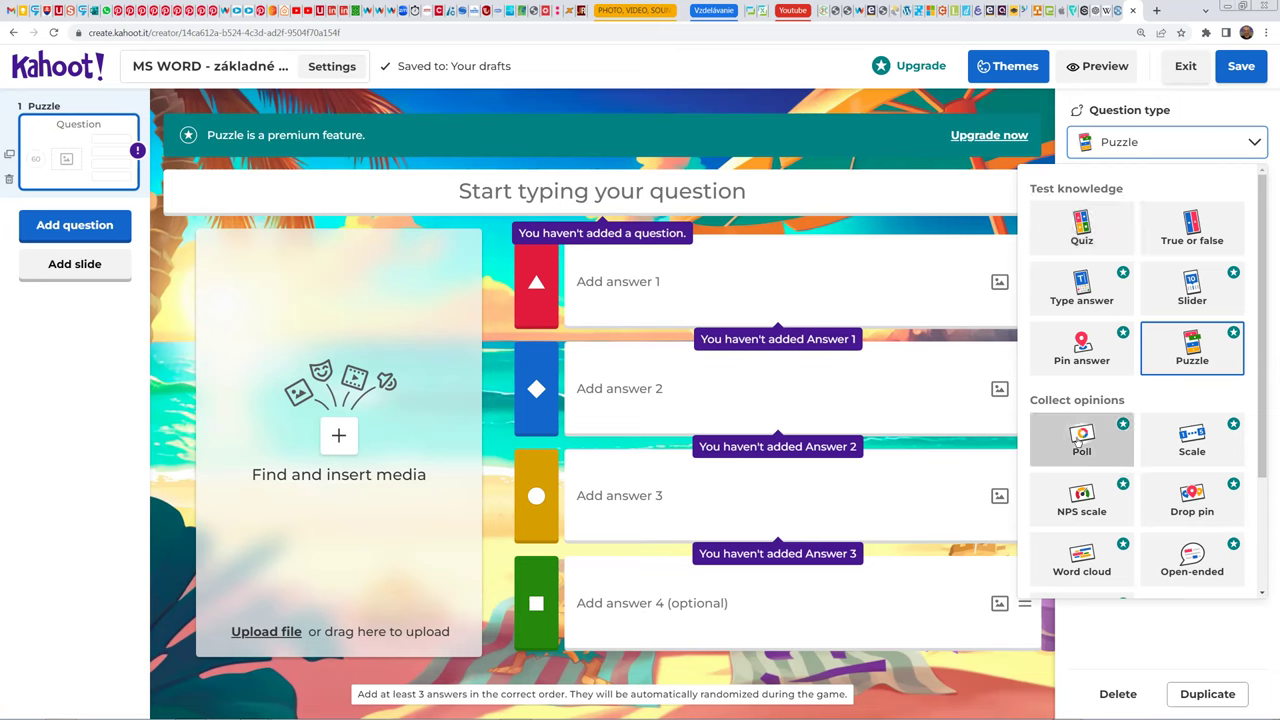
left_click(1187, 441)
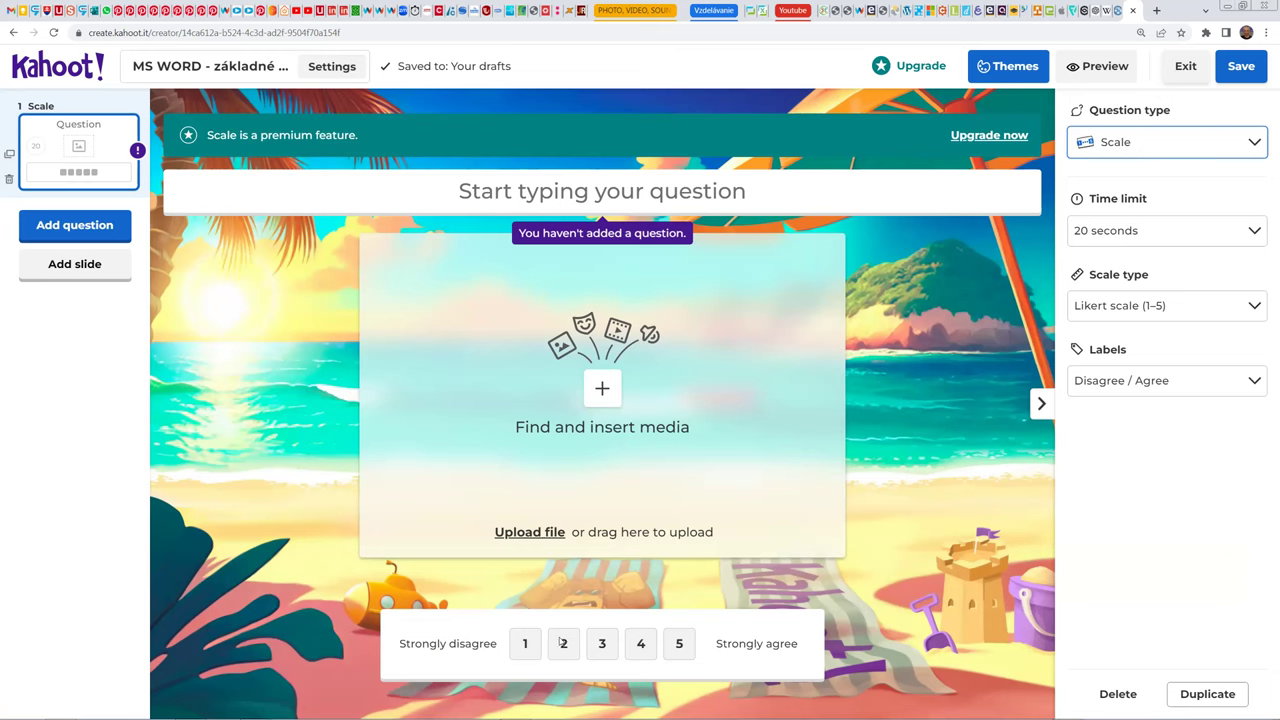
left_click(1158, 313)
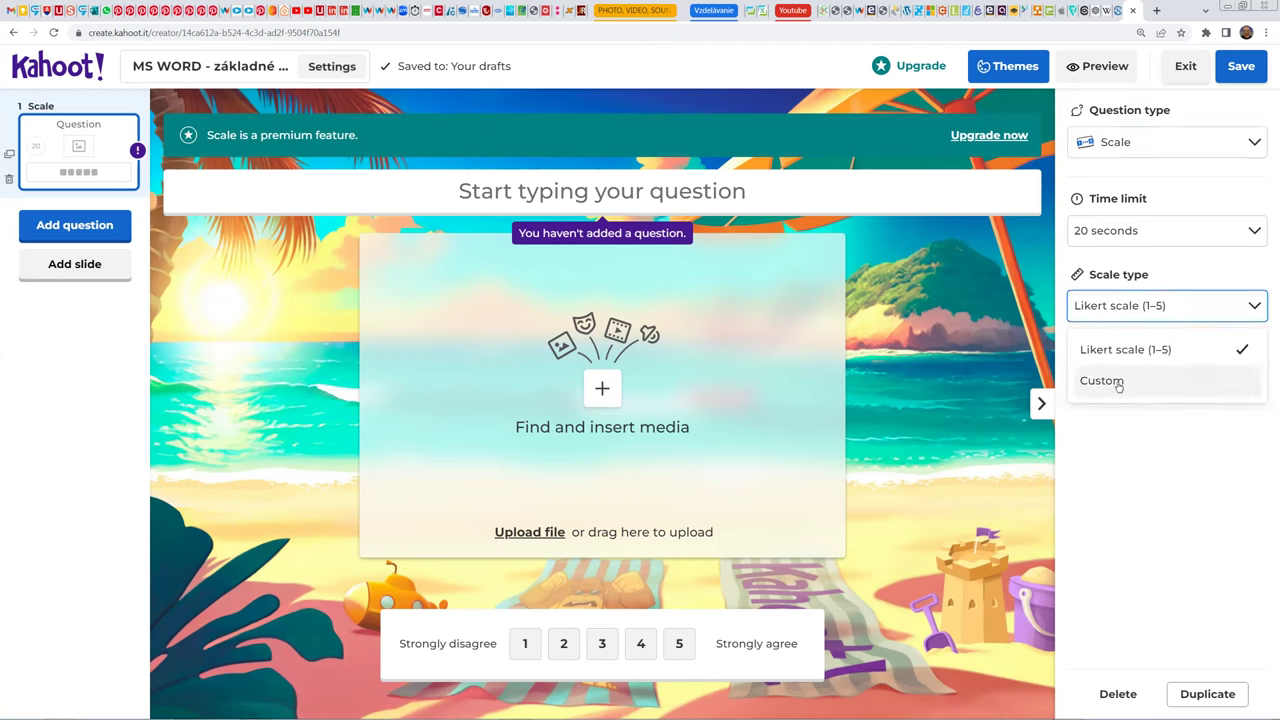
left_click(1252, 486)
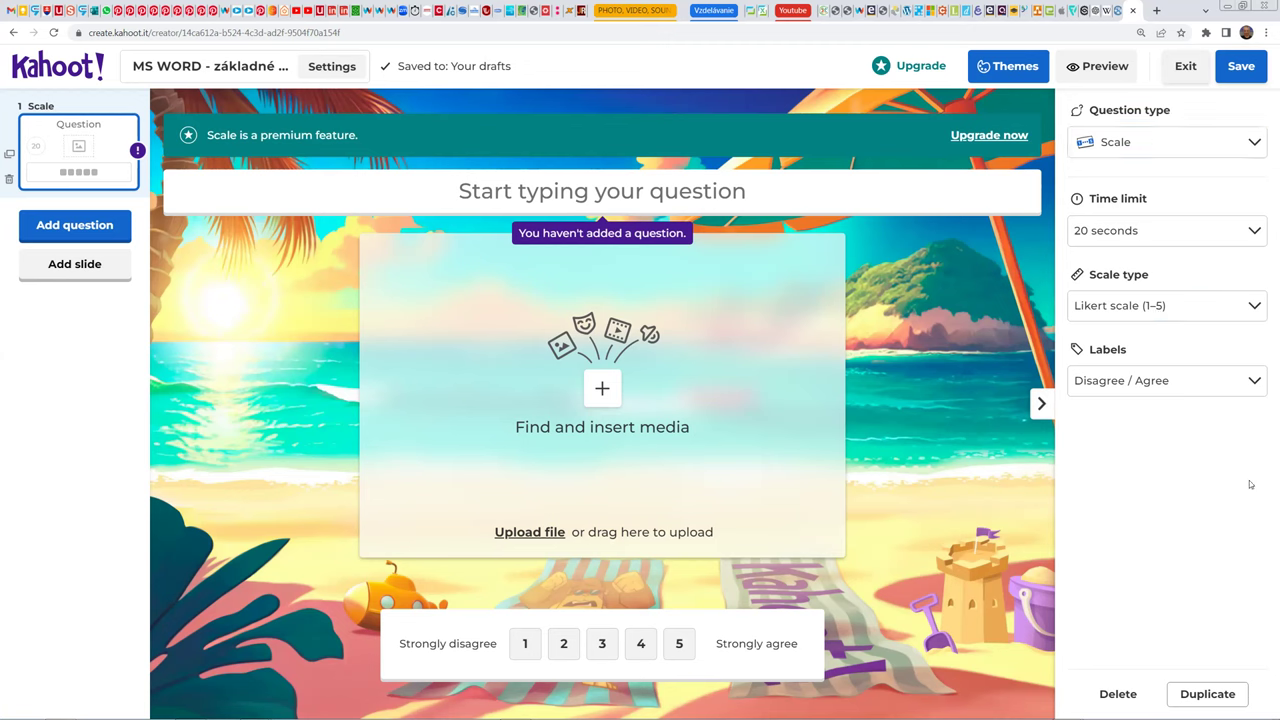
left_click(1175, 236)
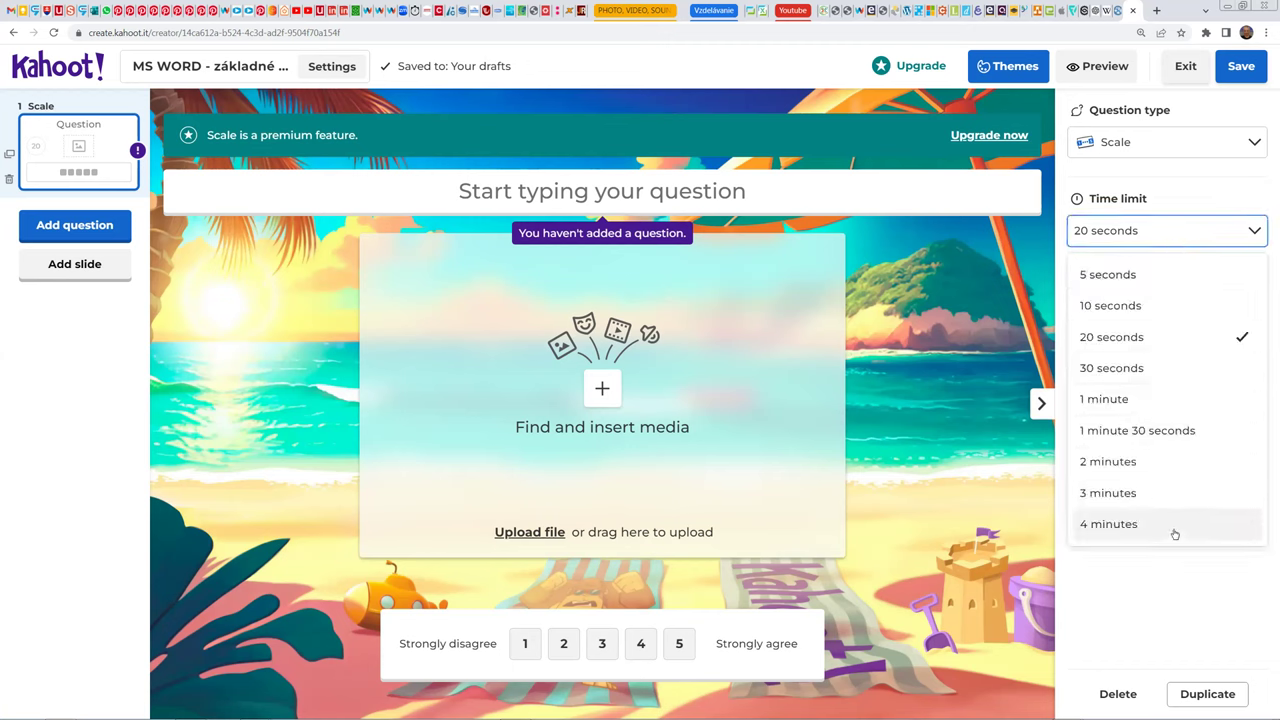
left_click(1206, 568)
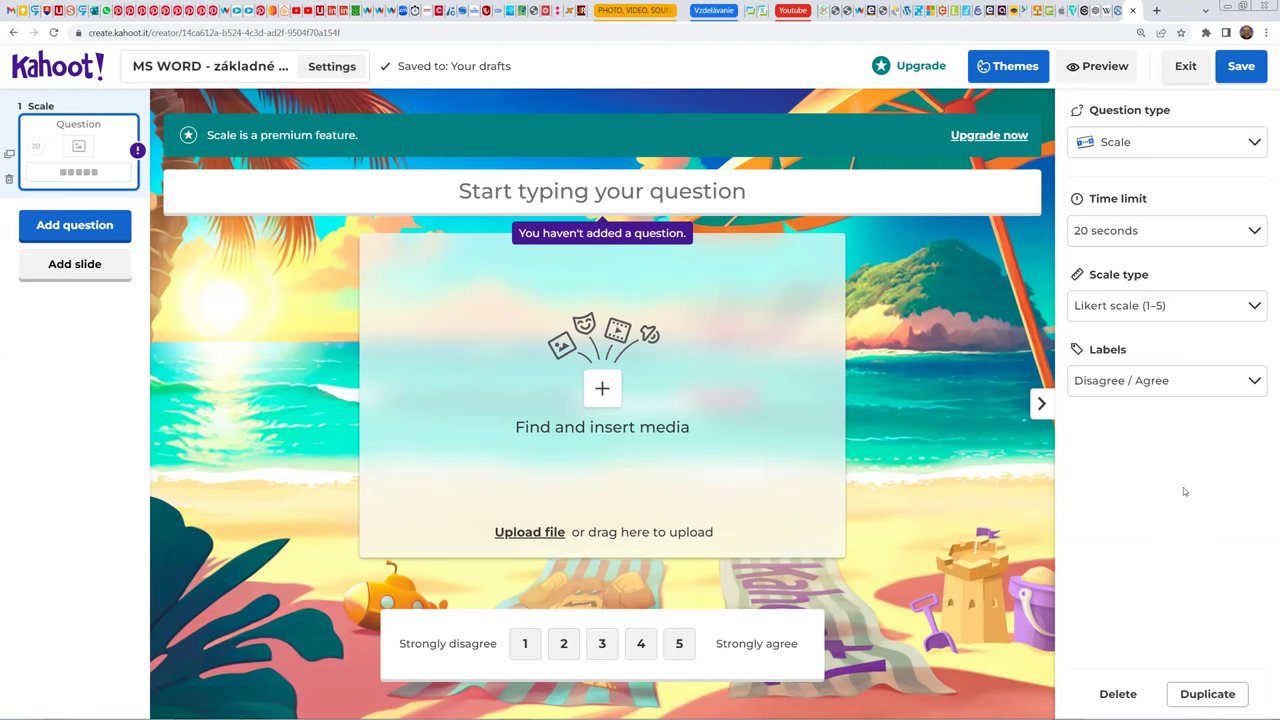
Step: Set the scale question's labels to Custom and open the start label for editing
left_click(1155, 384)
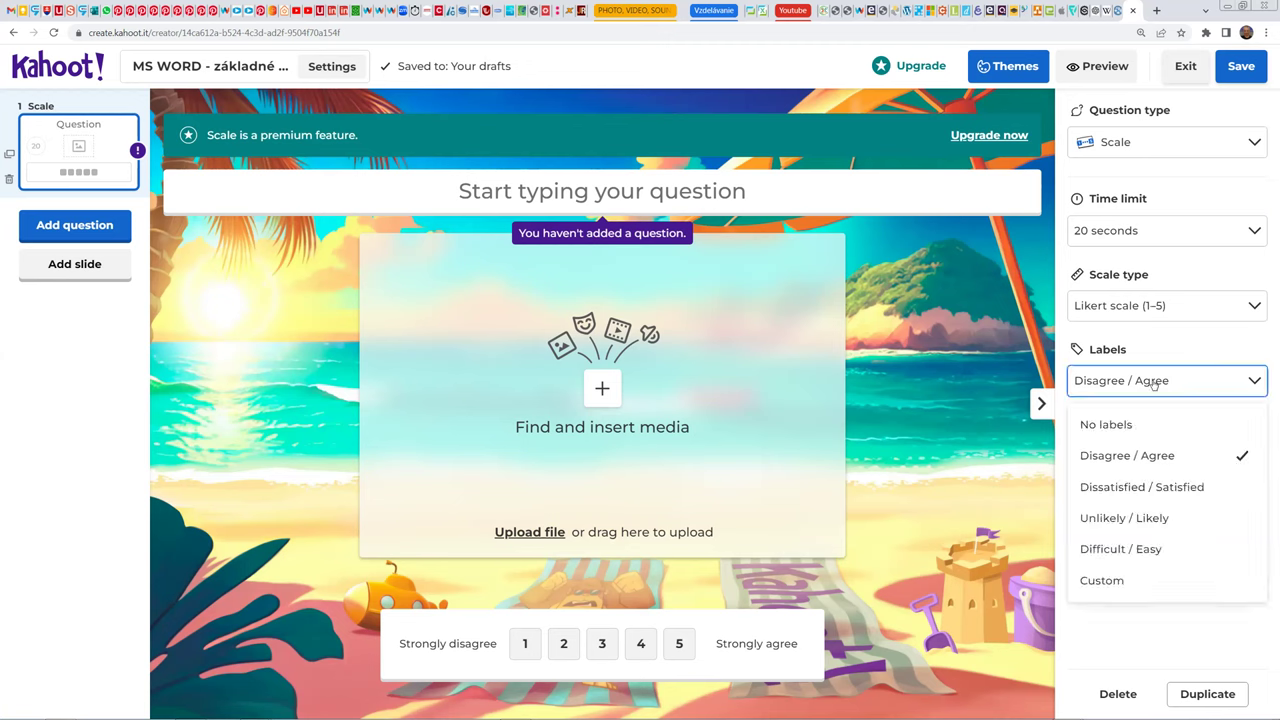
left_click(1142, 566)
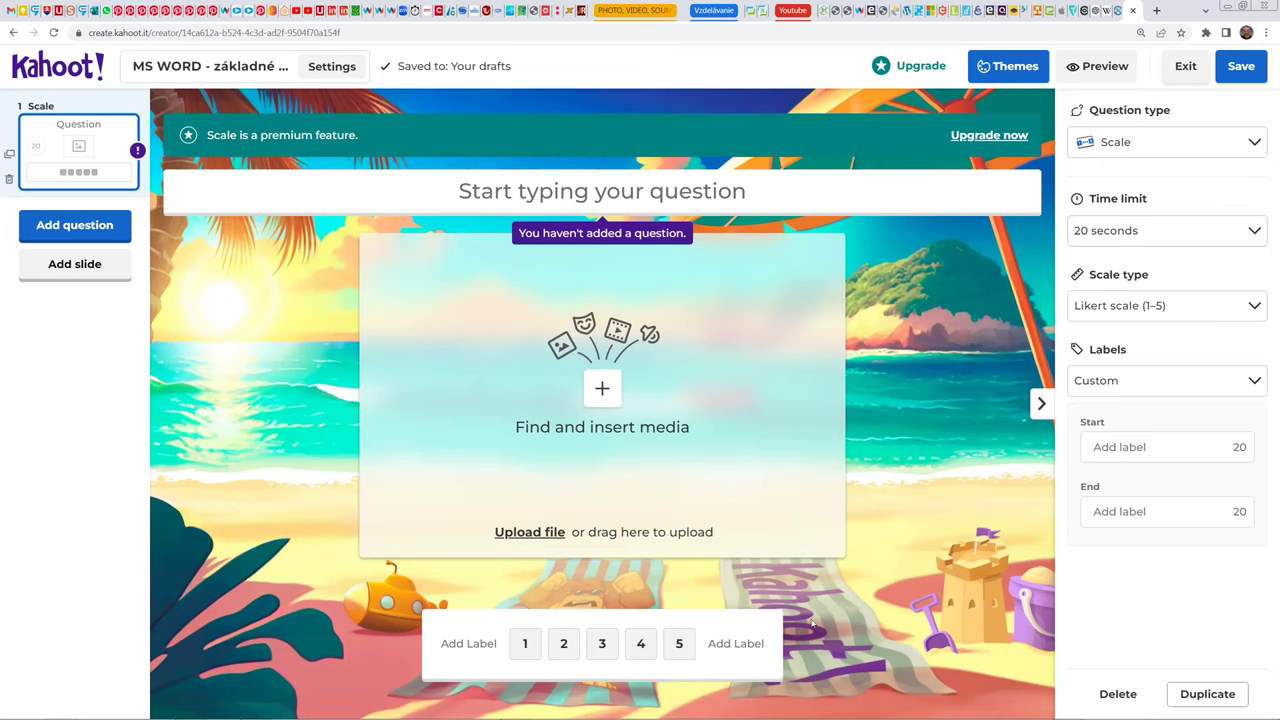
left_click(1110, 448)
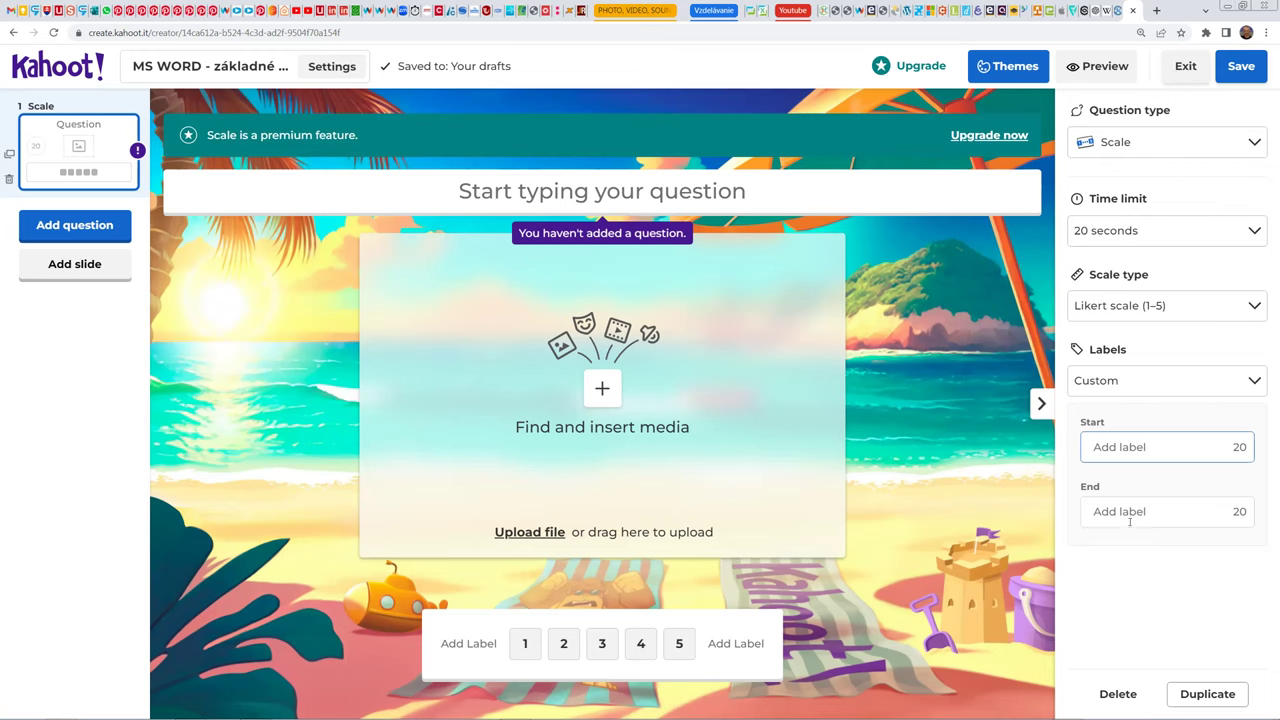
Step: Try the NPS scale and Drop pin question types on the first question
left_click(1150, 145)
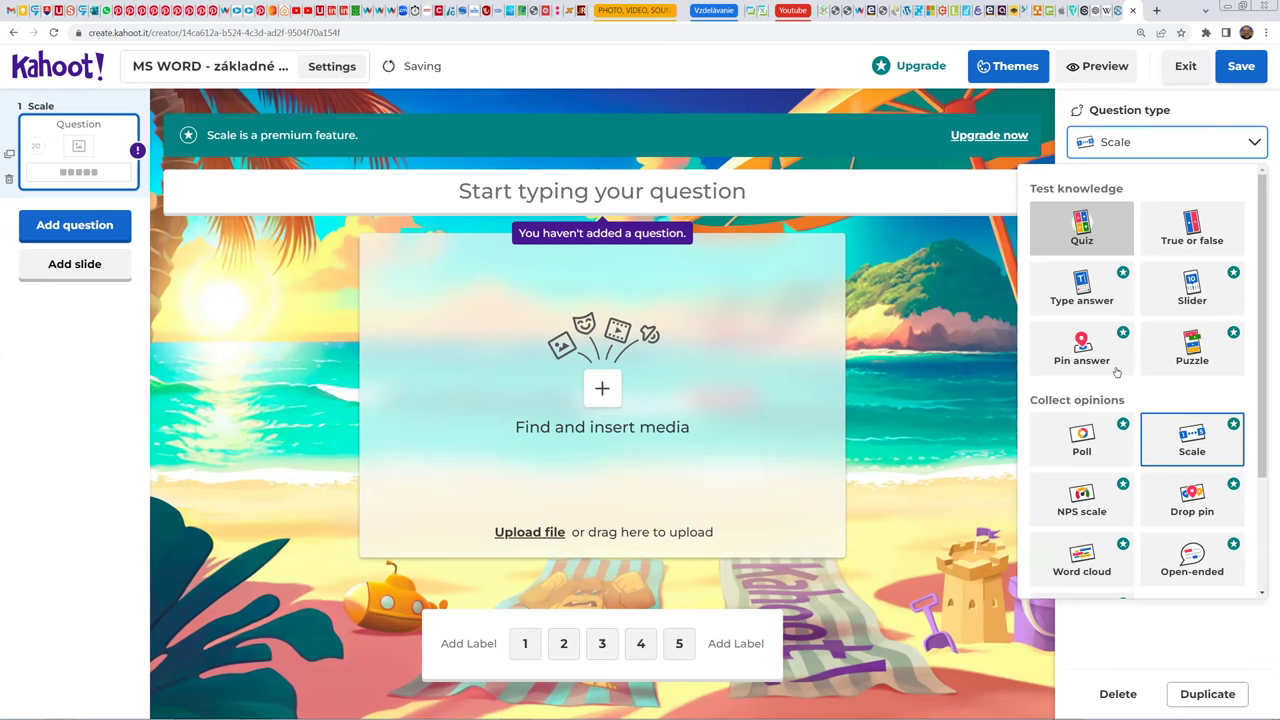
left_click(1082, 496)
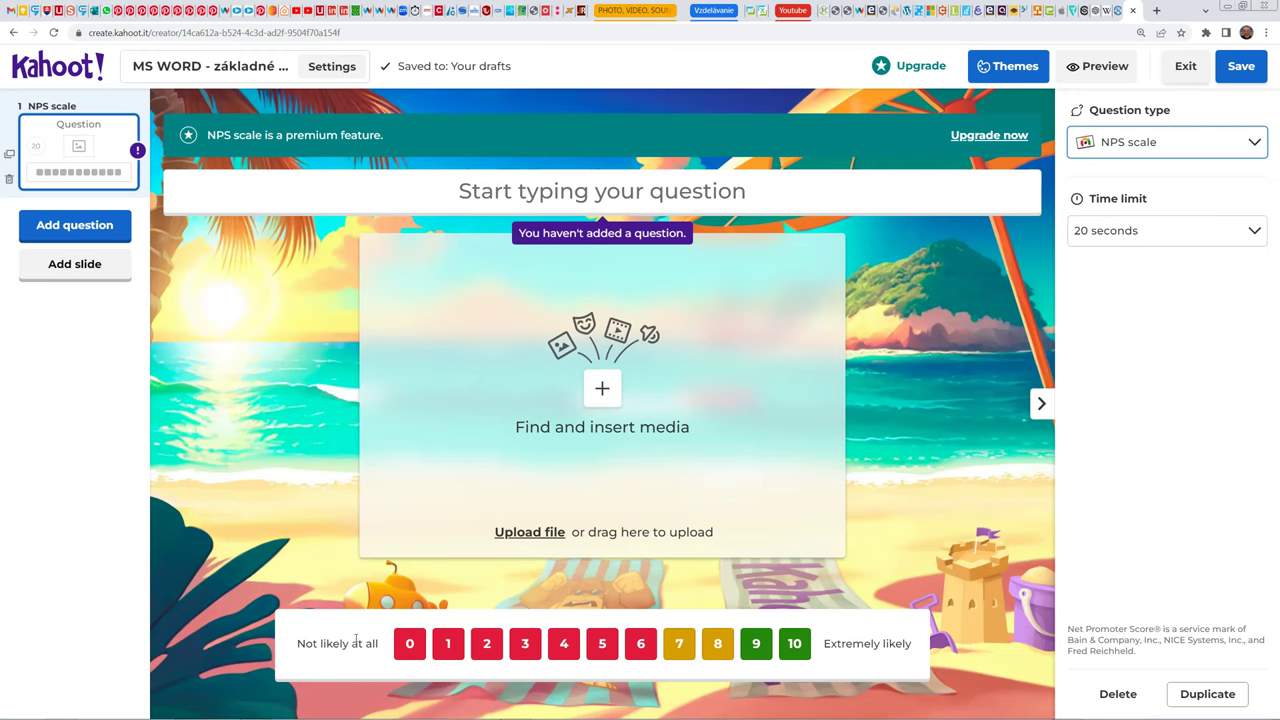
left_click(1114, 146)
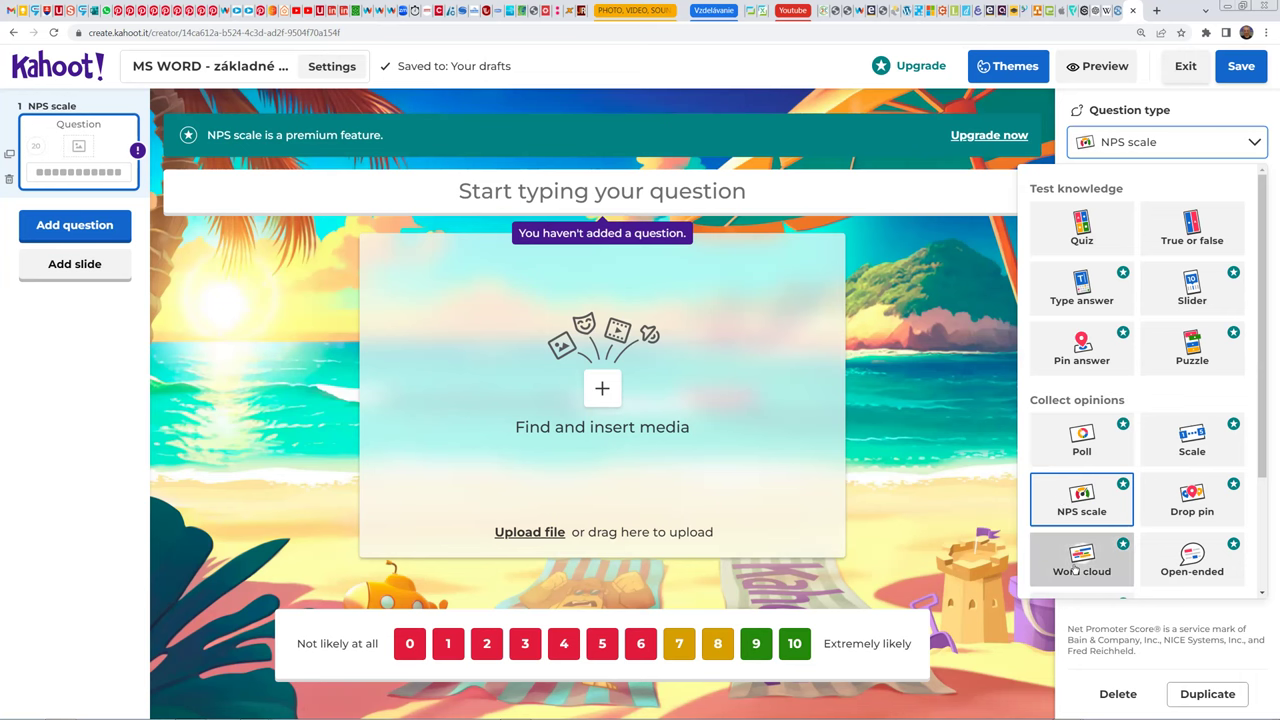
left_click(1189, 512)
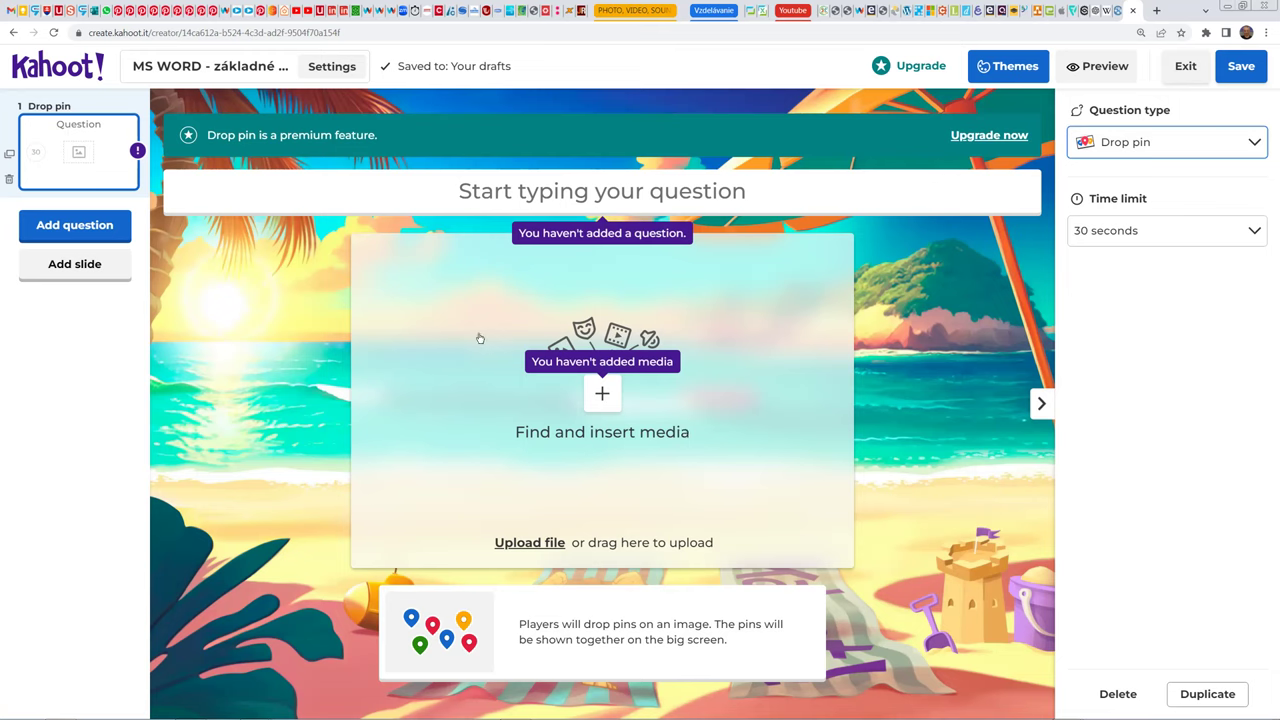
Step: Try the Word cloud and Open-ended question types, and examine the time limits offered for Open-ended
left_click(1152, 152)
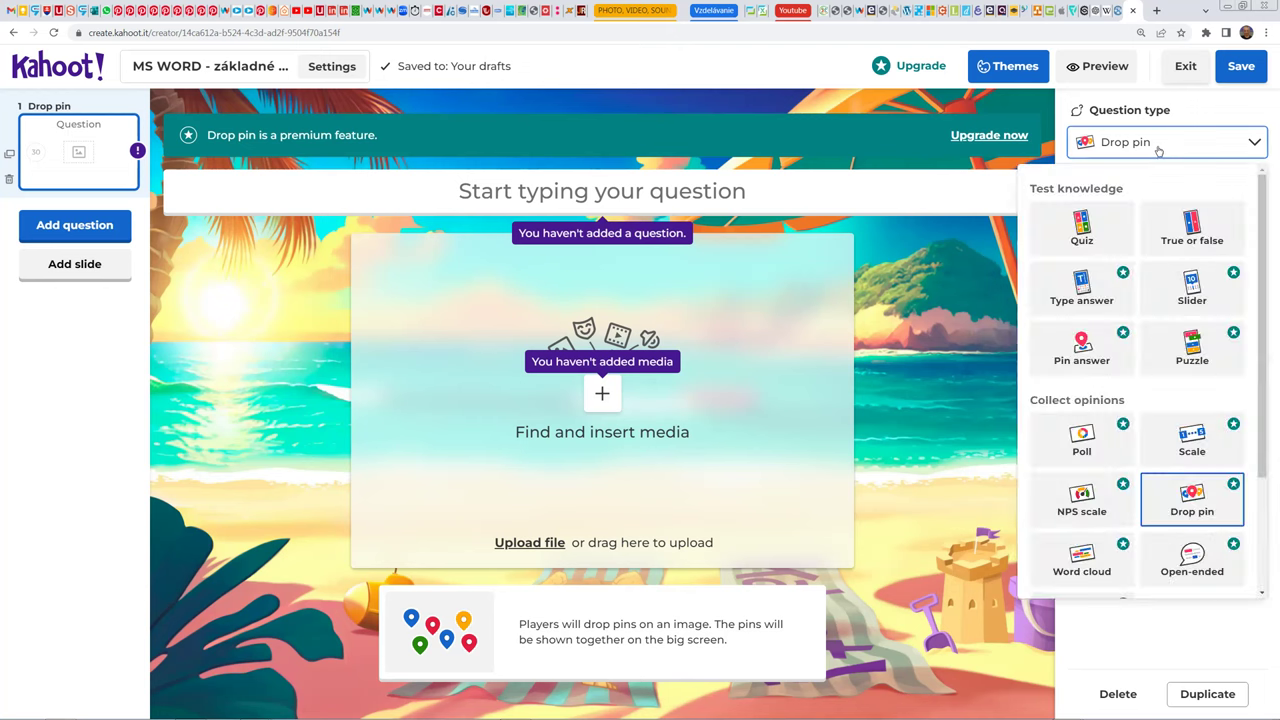
left_click(1090, 568)
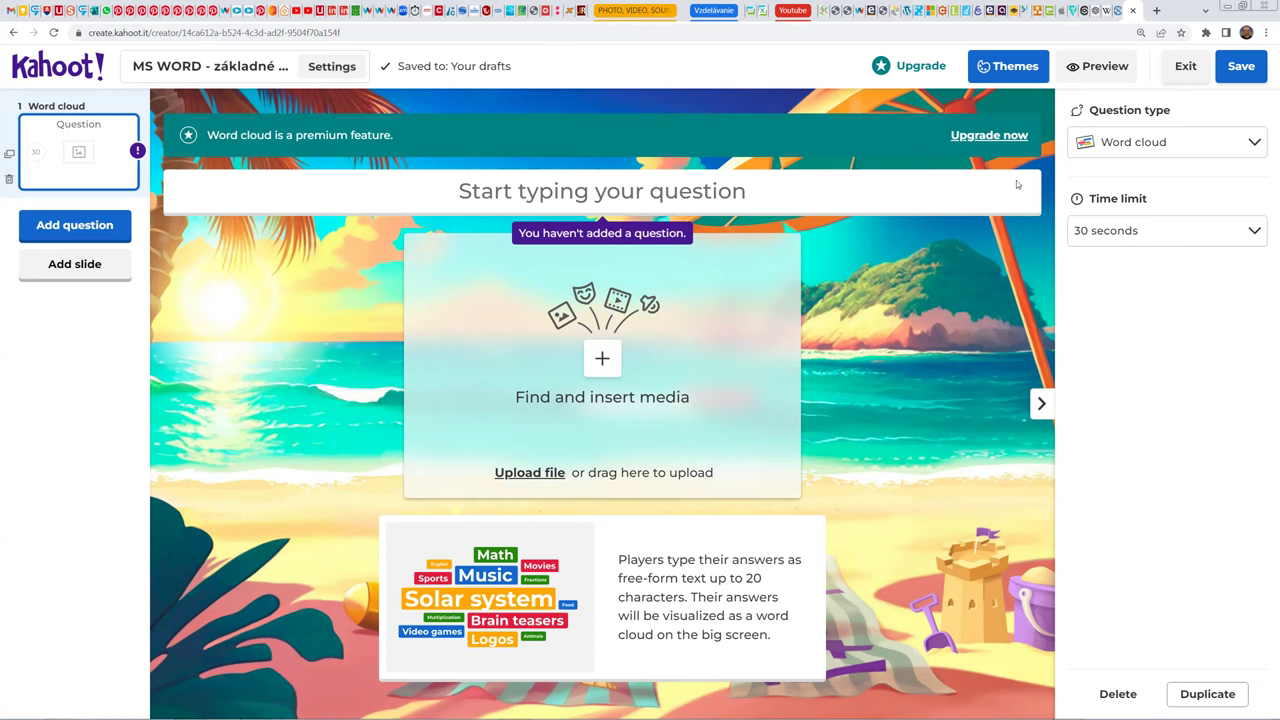
left_click(1098, 150)
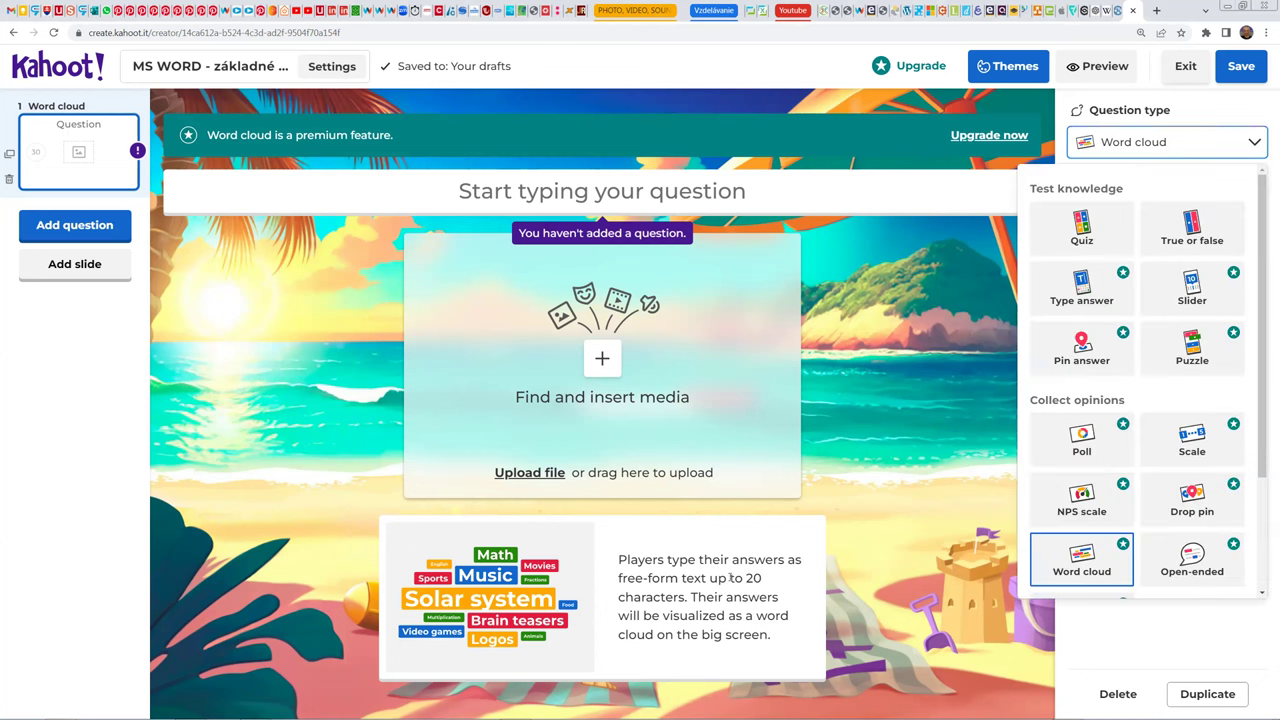
left_click(1199, 566)
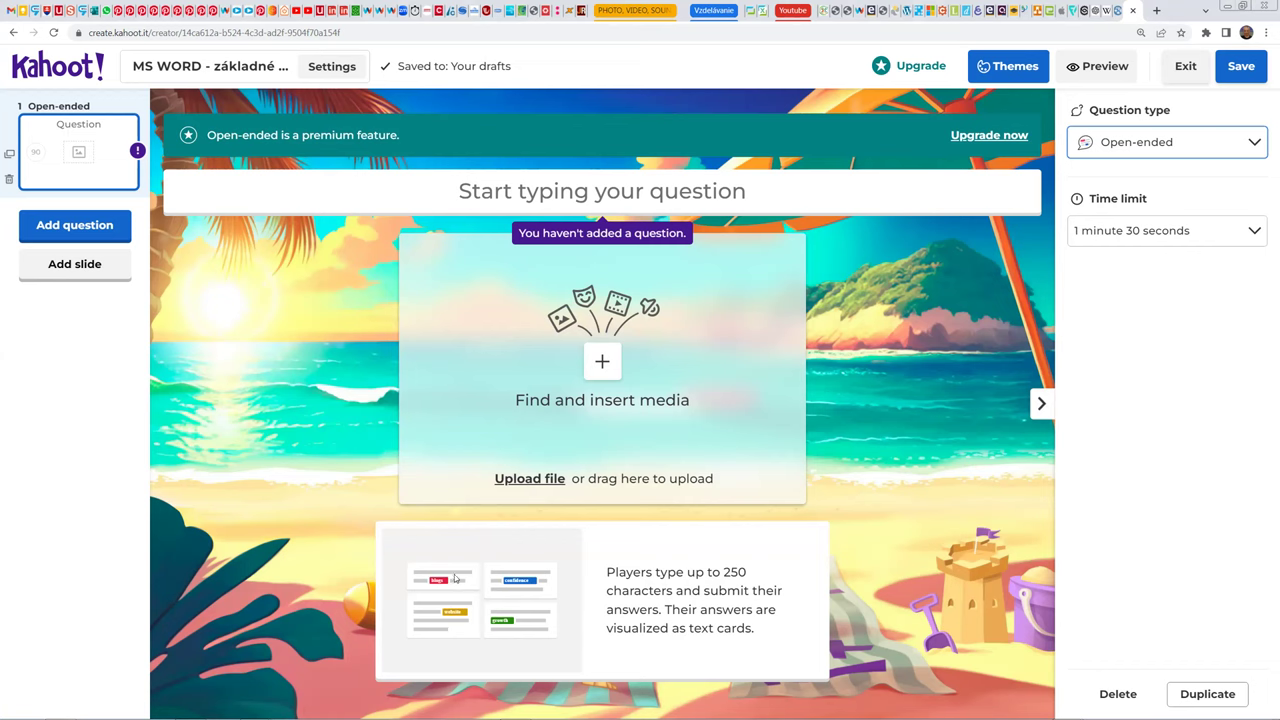
left_click(1190, 232)
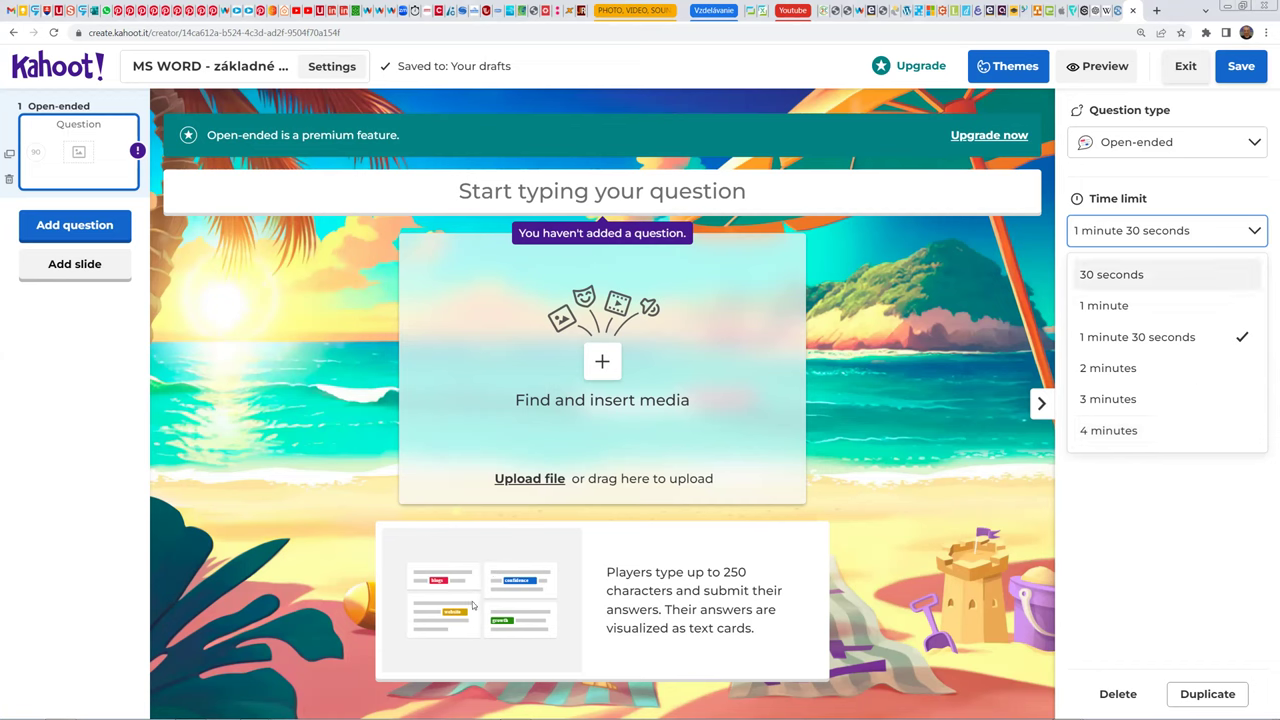
Step: Try the Poll type, return the first question to Quiz, and open its question text for editing
left_click(1146, 148)
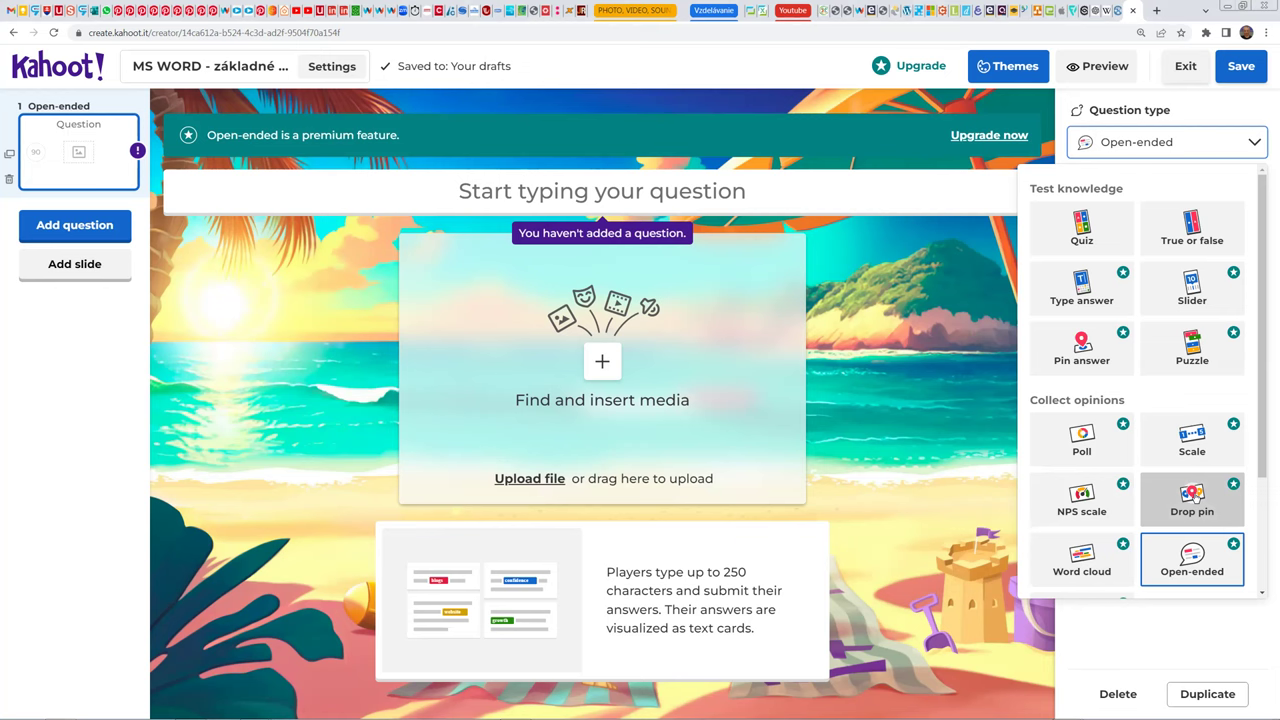
left_click(1086, 438)
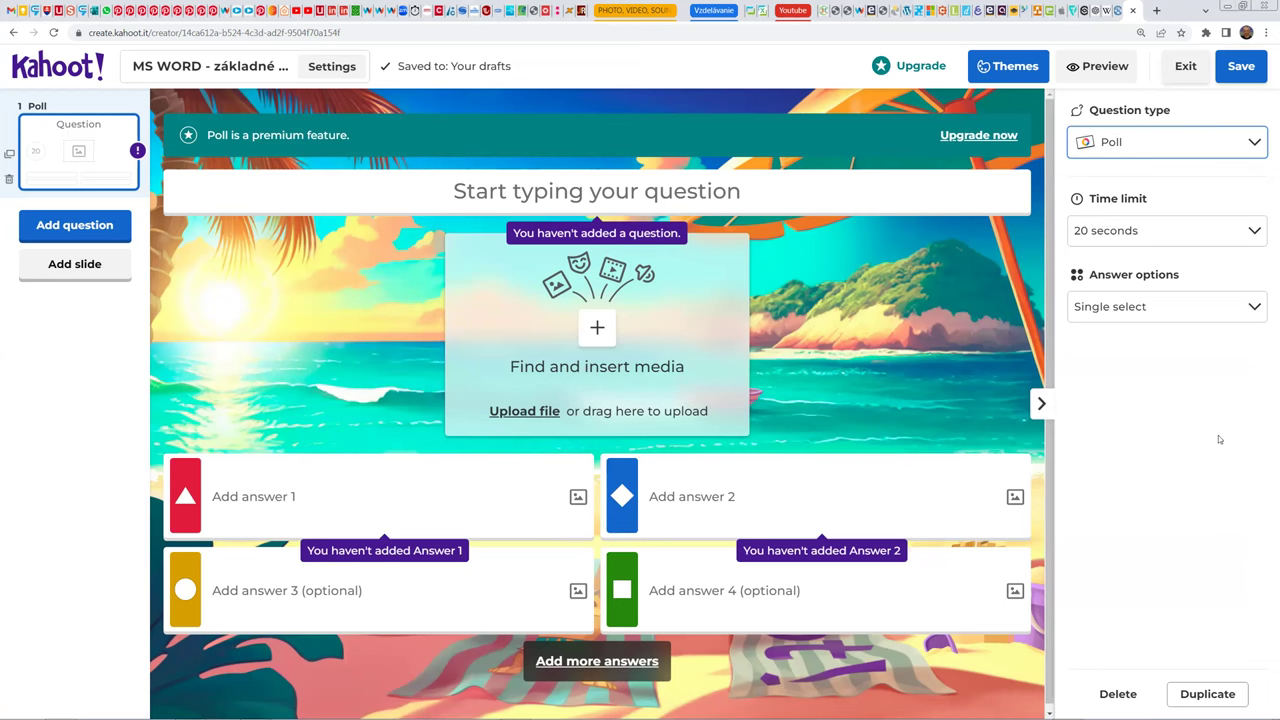
left_click(1109, 142)
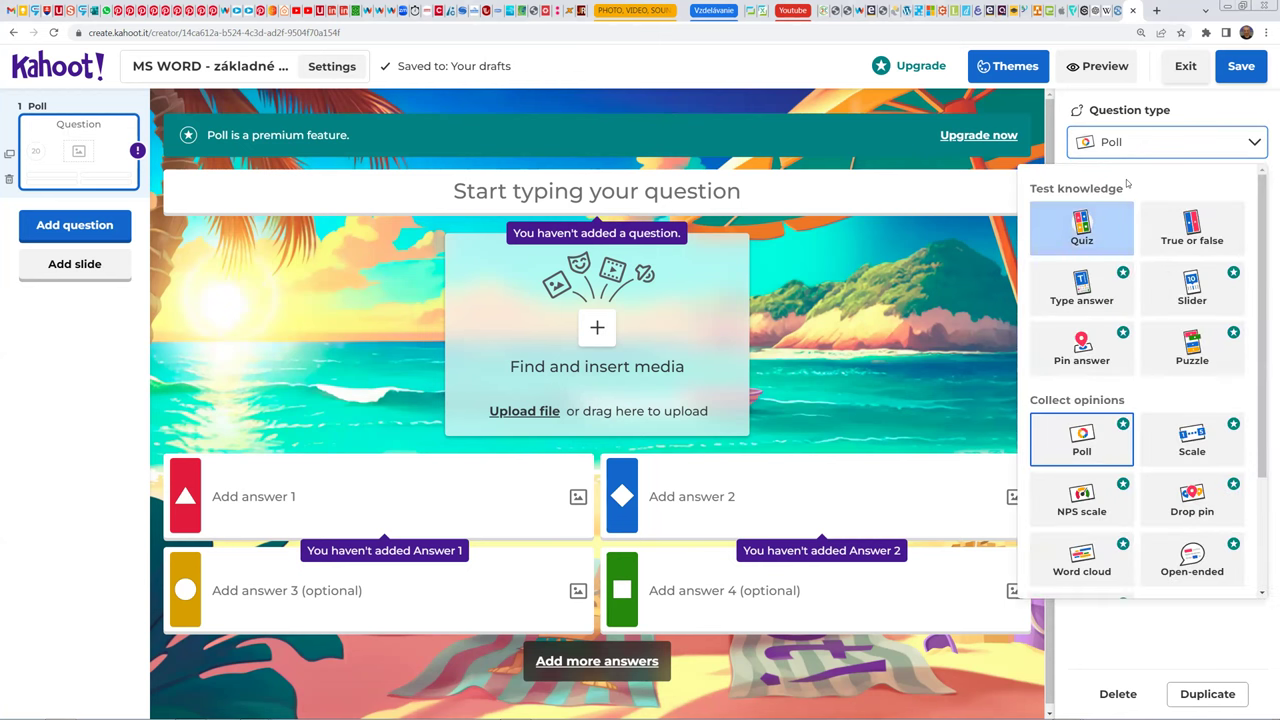
left_click(1098, 222)
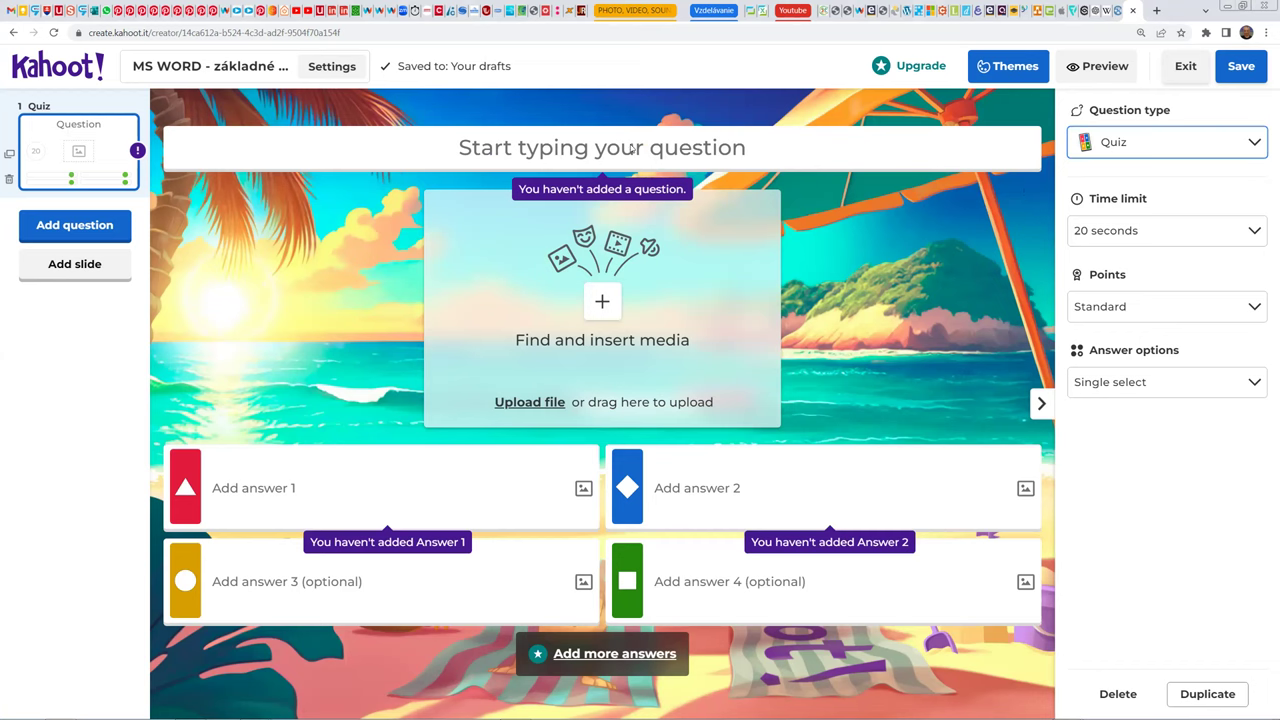
left_click(492, 148)
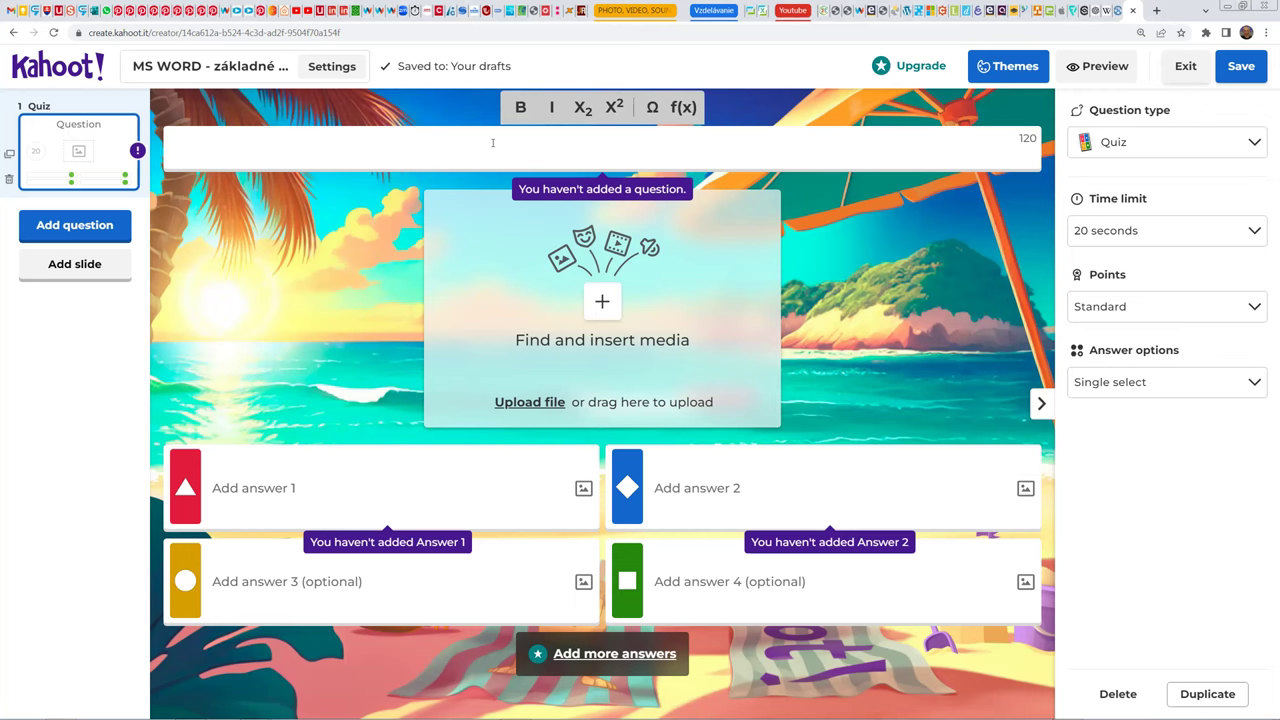
Step: Add a slide with the Classic media layout after the first question and set its background color to Blue
left_click(50, 272)
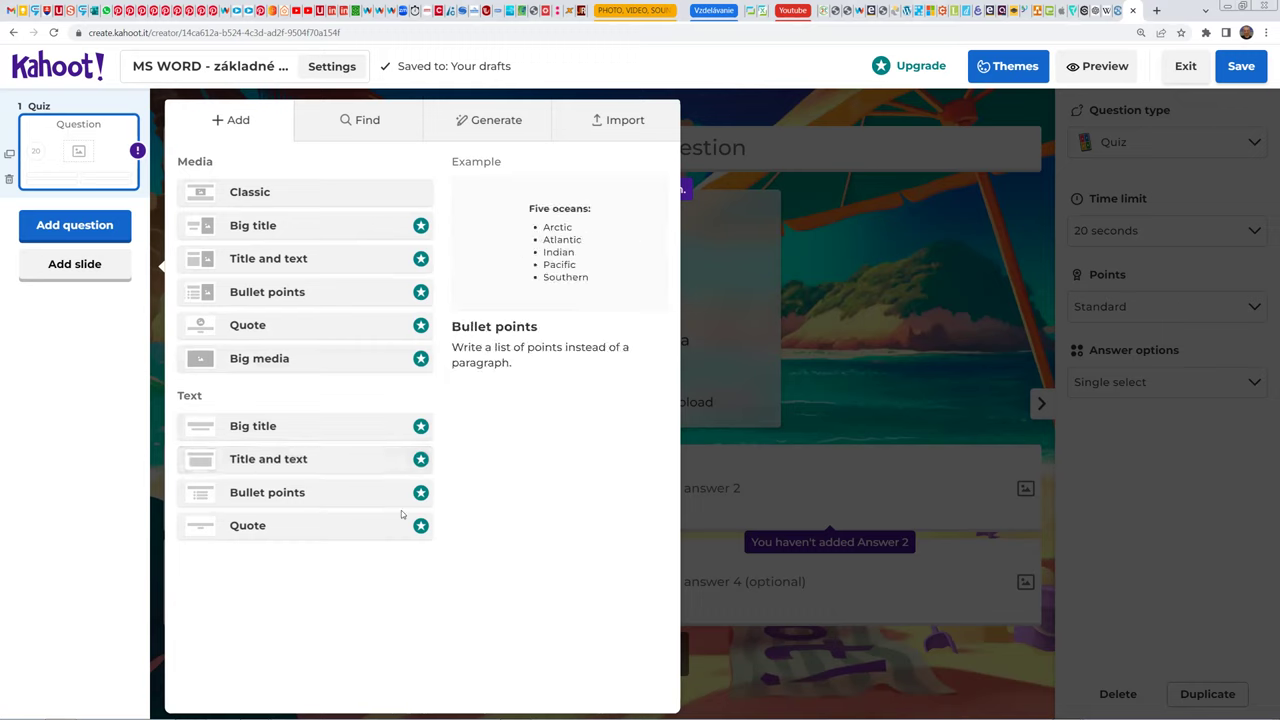
left_click(240, 193)
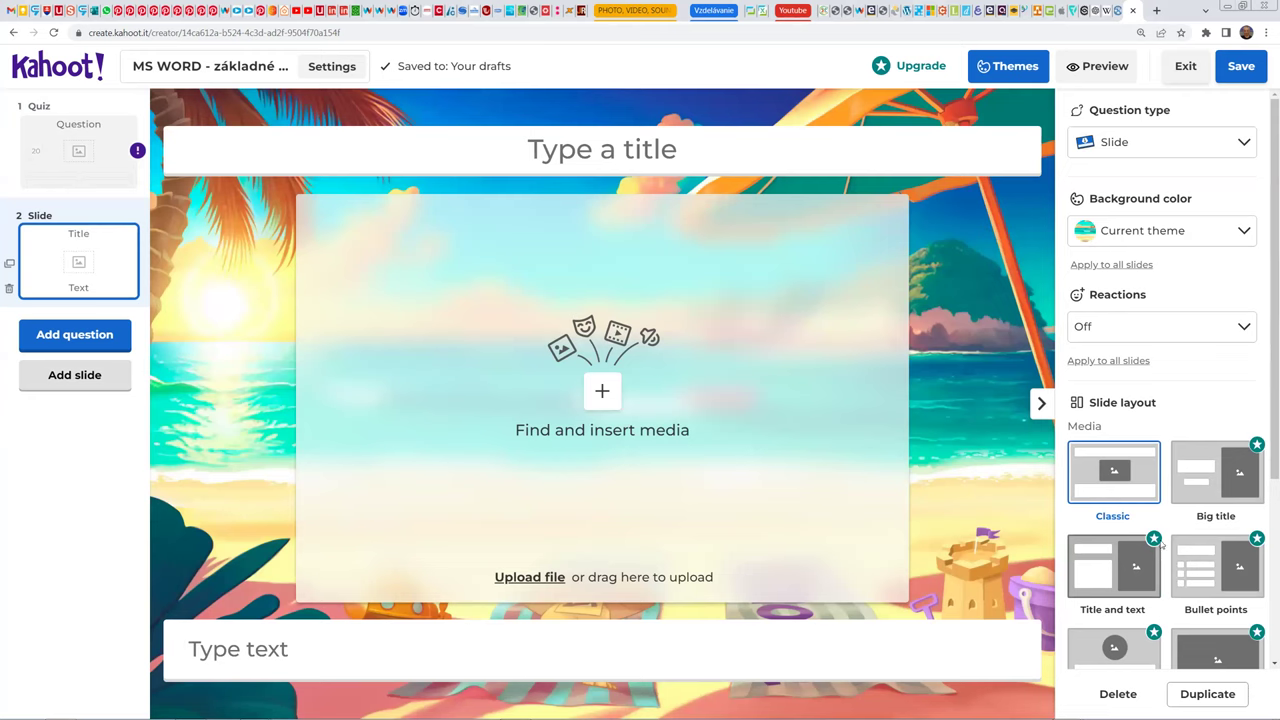
left_click(1161, 233)
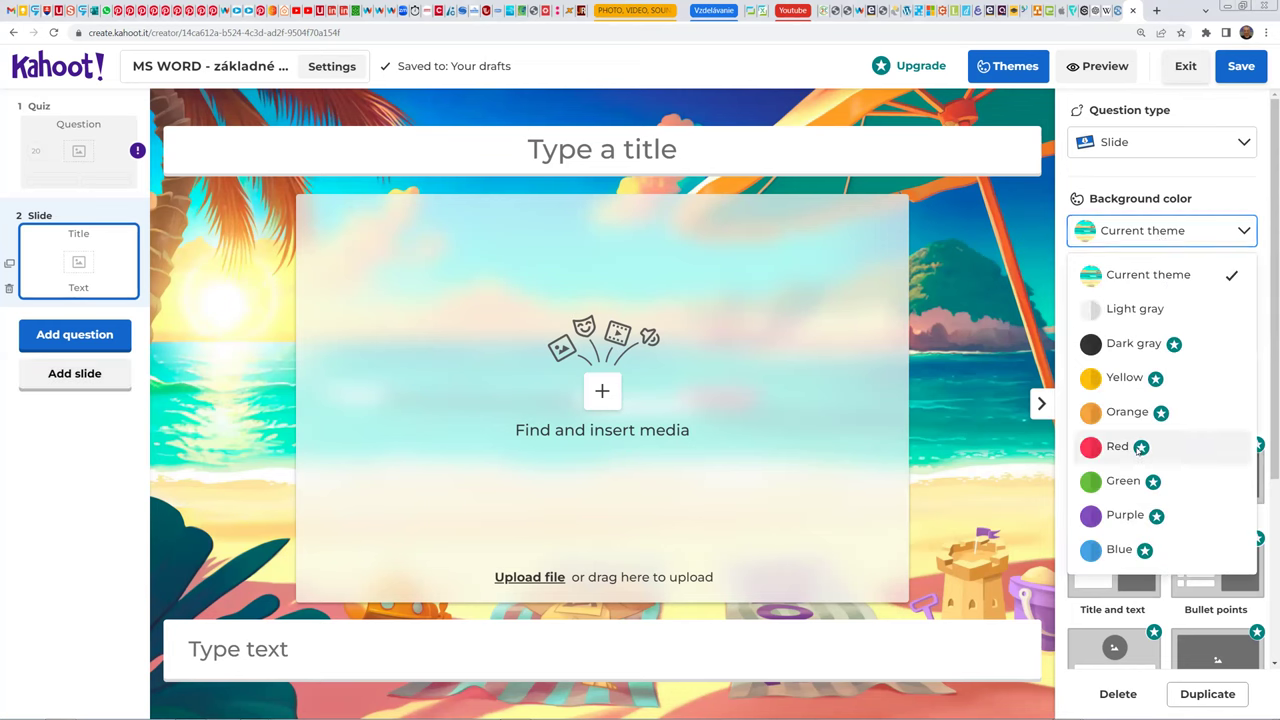
left_click(1117, 558)
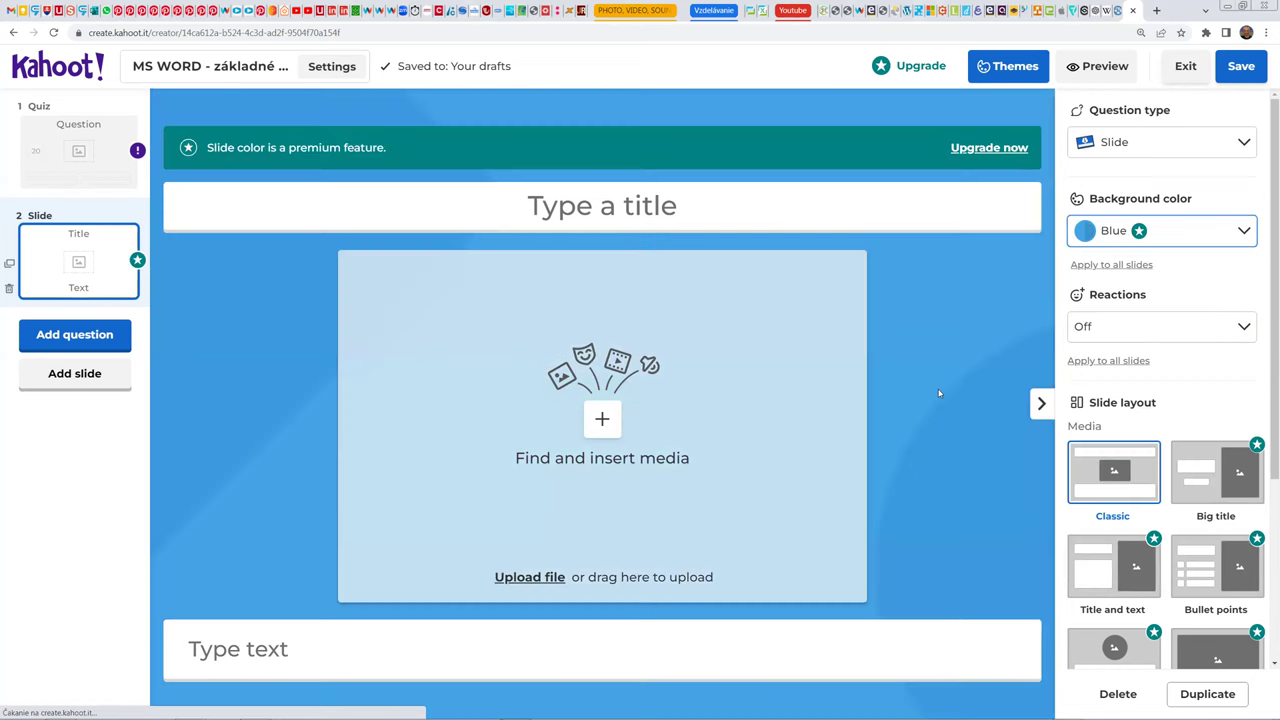
Step: Upload the Word logo image from the SOFTWARE logo folder to the slide's media area, and open the slide title for editing
left_click(602, 419)
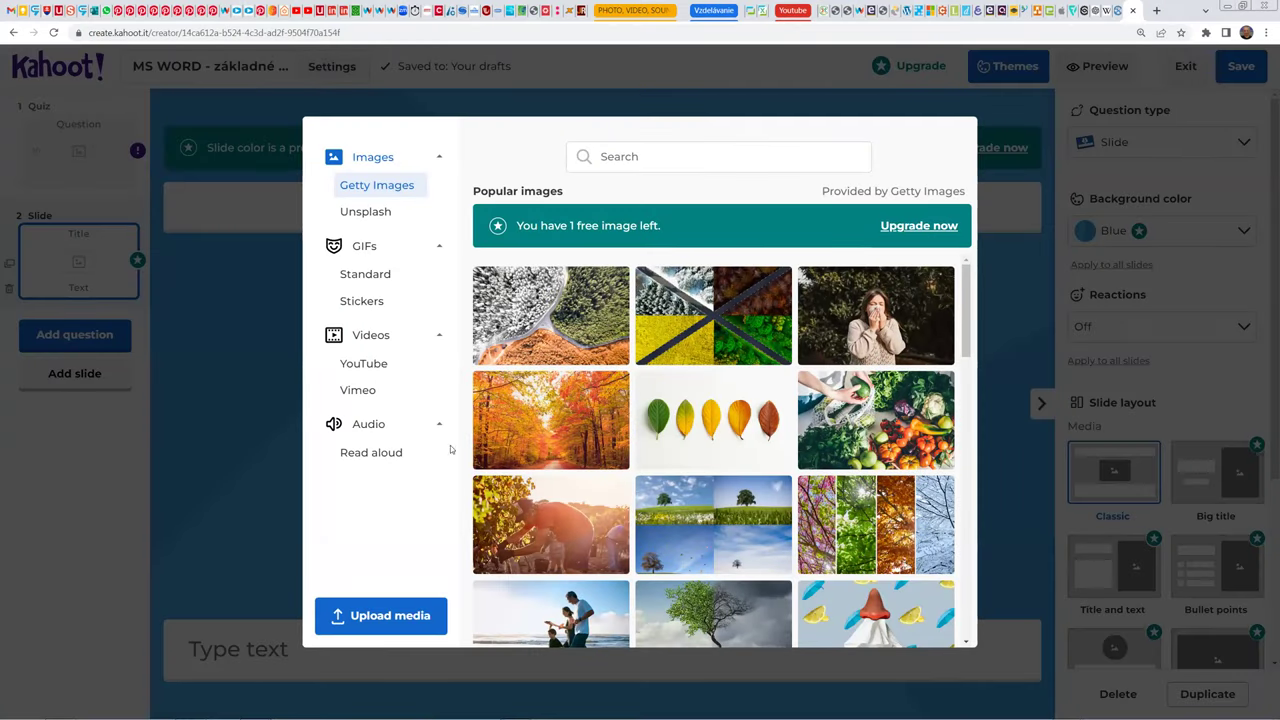
left_click(378, 617)
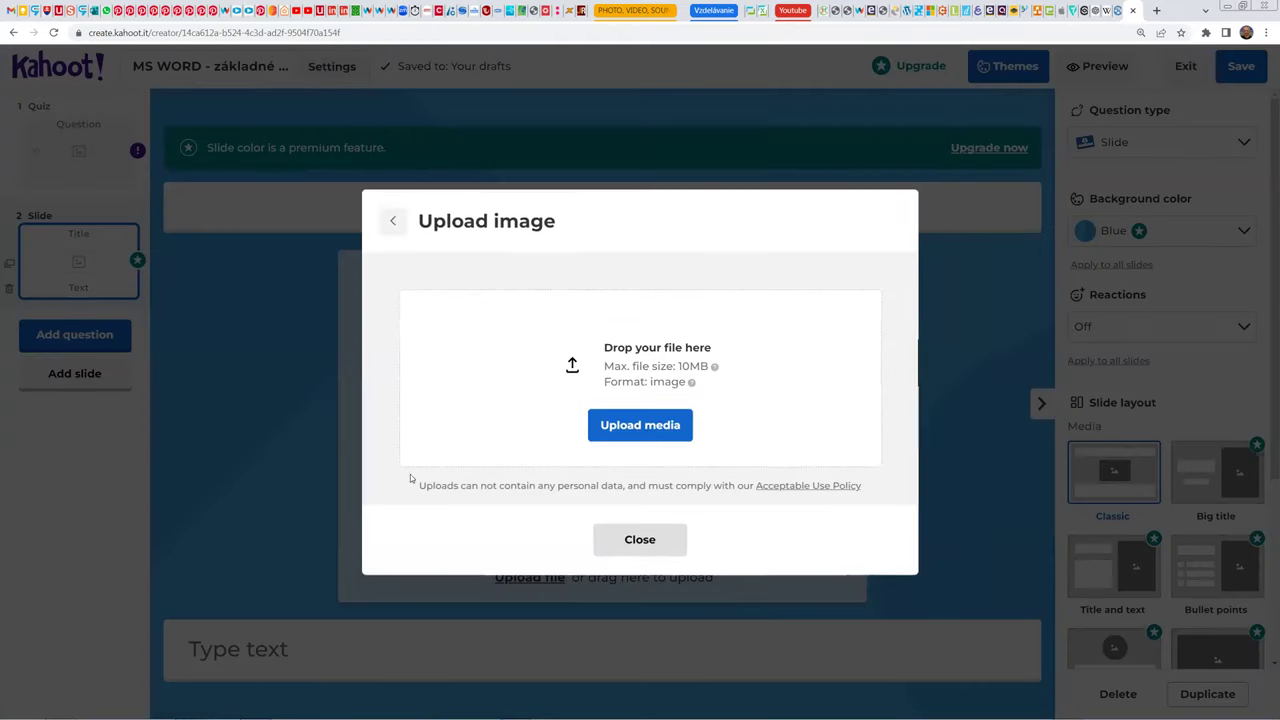
left_click(626, 436)
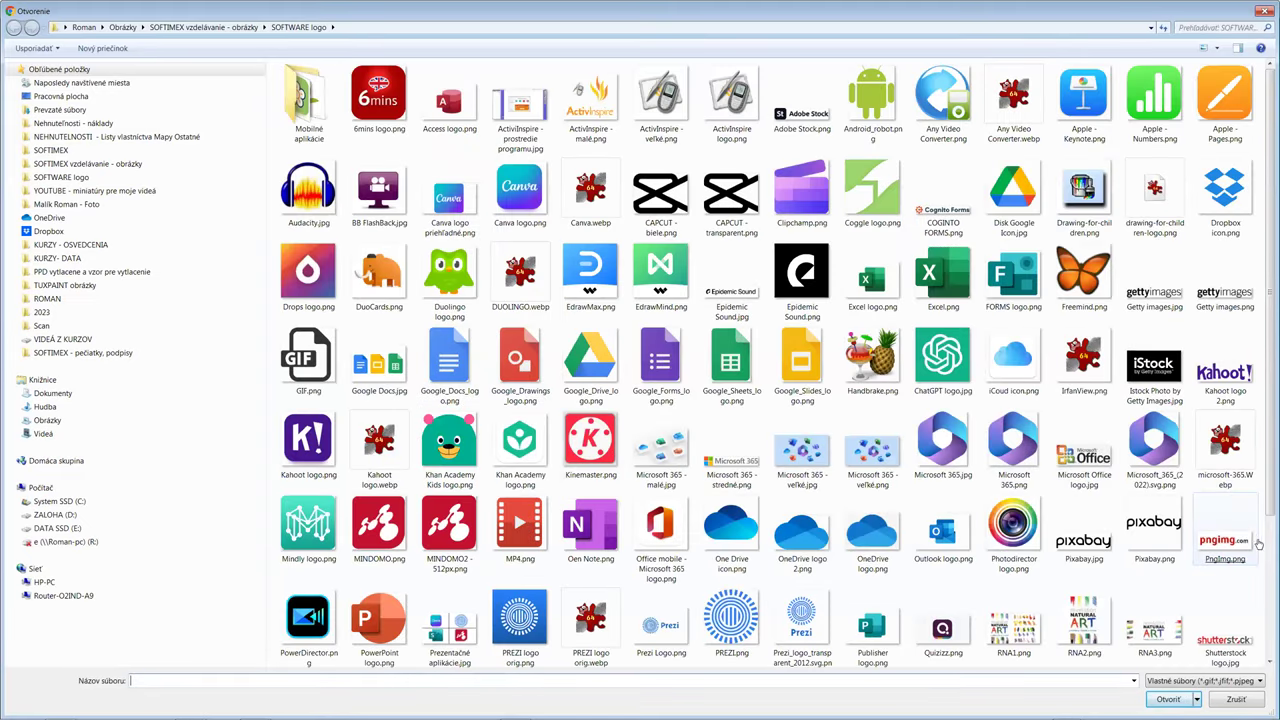
scroll(1265, 552, "down", 3)
left_click(586, 626)
double_click(586, 626)
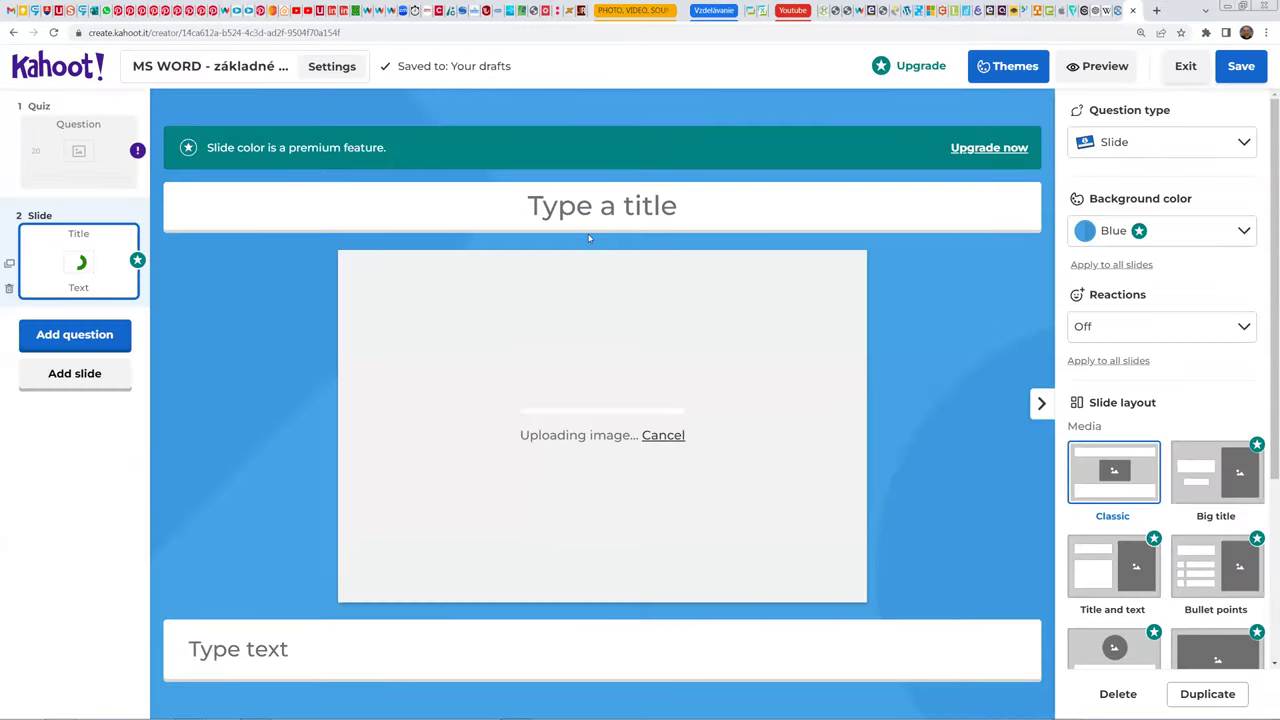
left_click(591, 204)
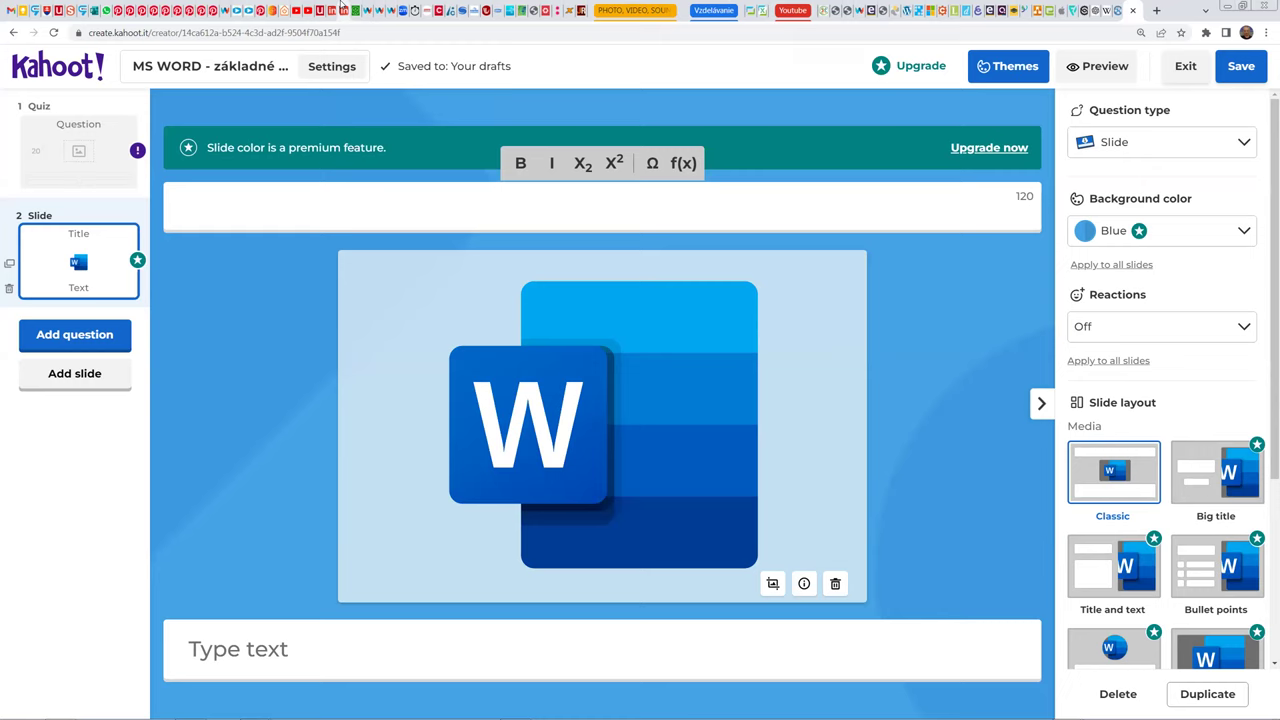
Step: Title the slide "MICROSOFT WORD" and enter the slide text "MICROSOFT WORD je výborný textový editor, je súčasťou balíka aplikácií MICROSOFT 365."
type("MICROSOFT WORD")
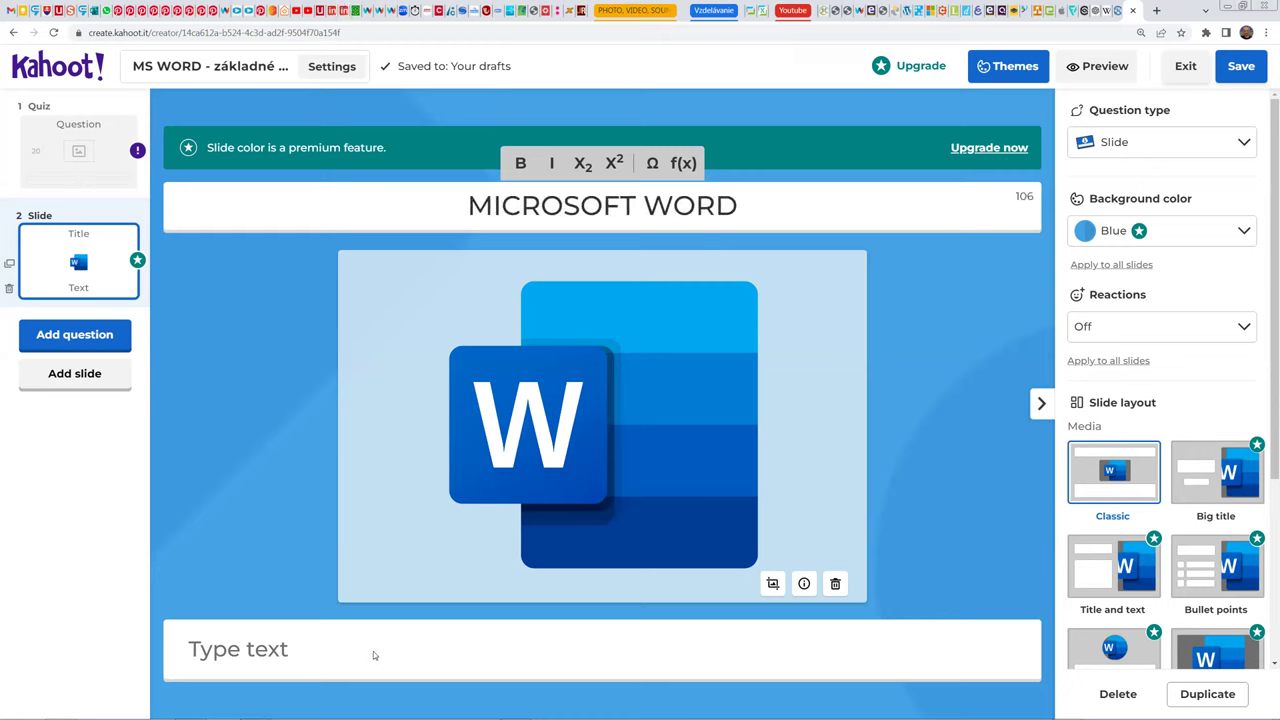
key("ctrl+a")
key("ctrl+c")
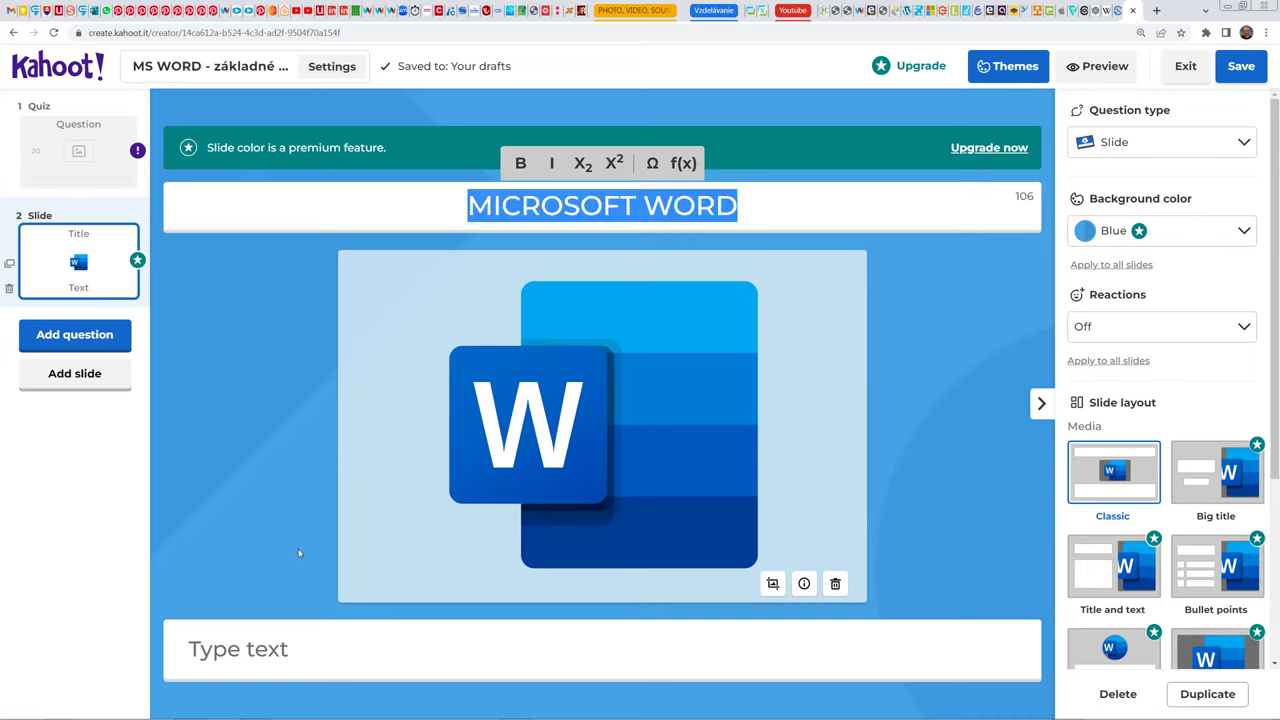
left_click(303, 646)
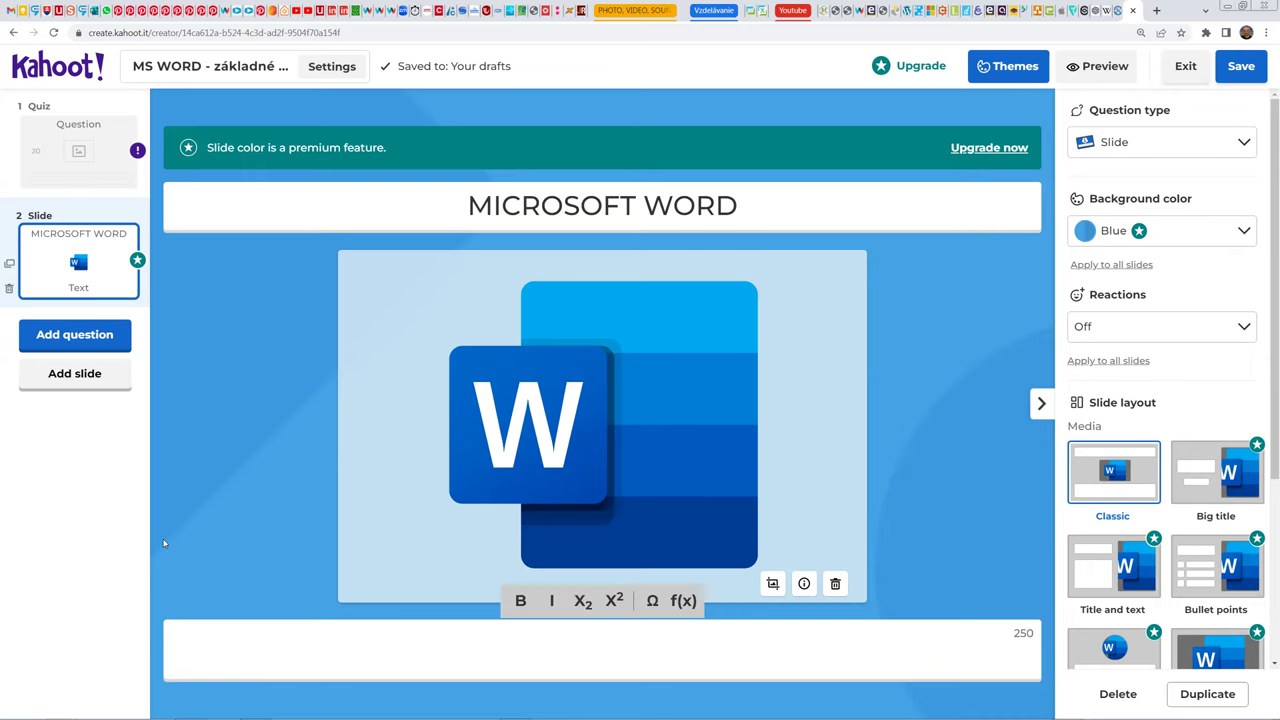
key("ctrl+v")
type("je výborný textový editor")
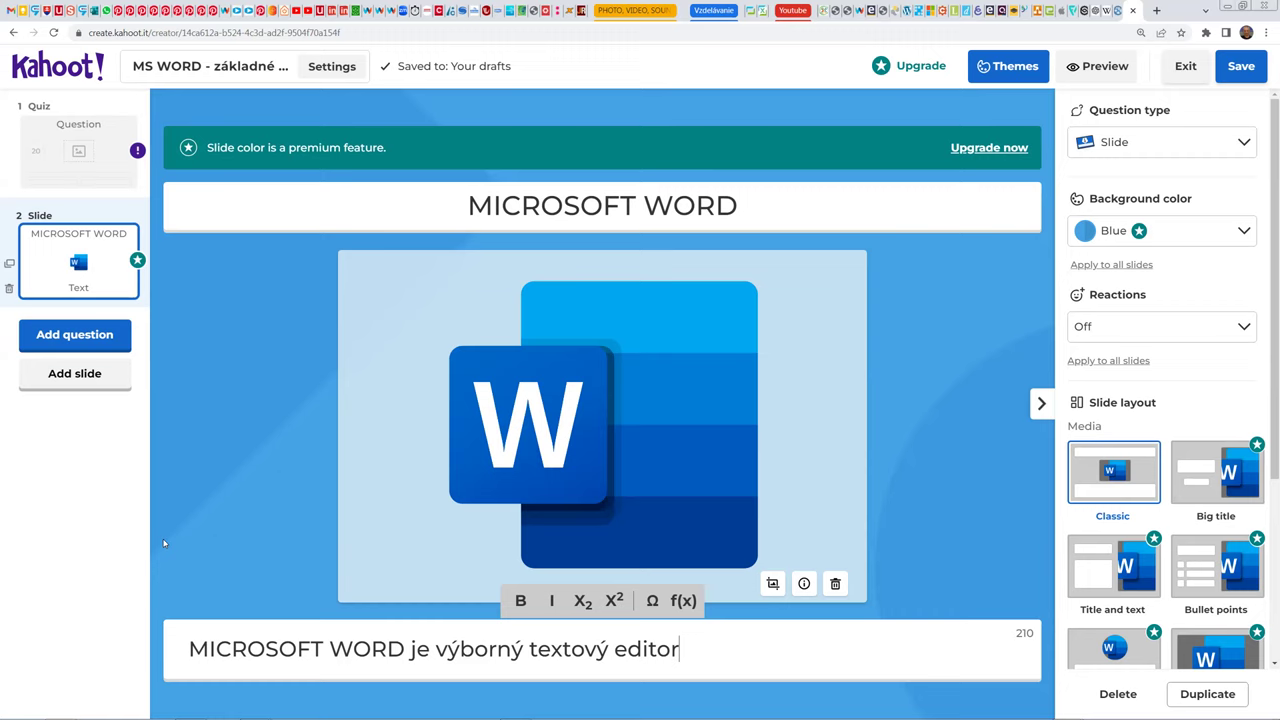
type(", je súčasťou ")
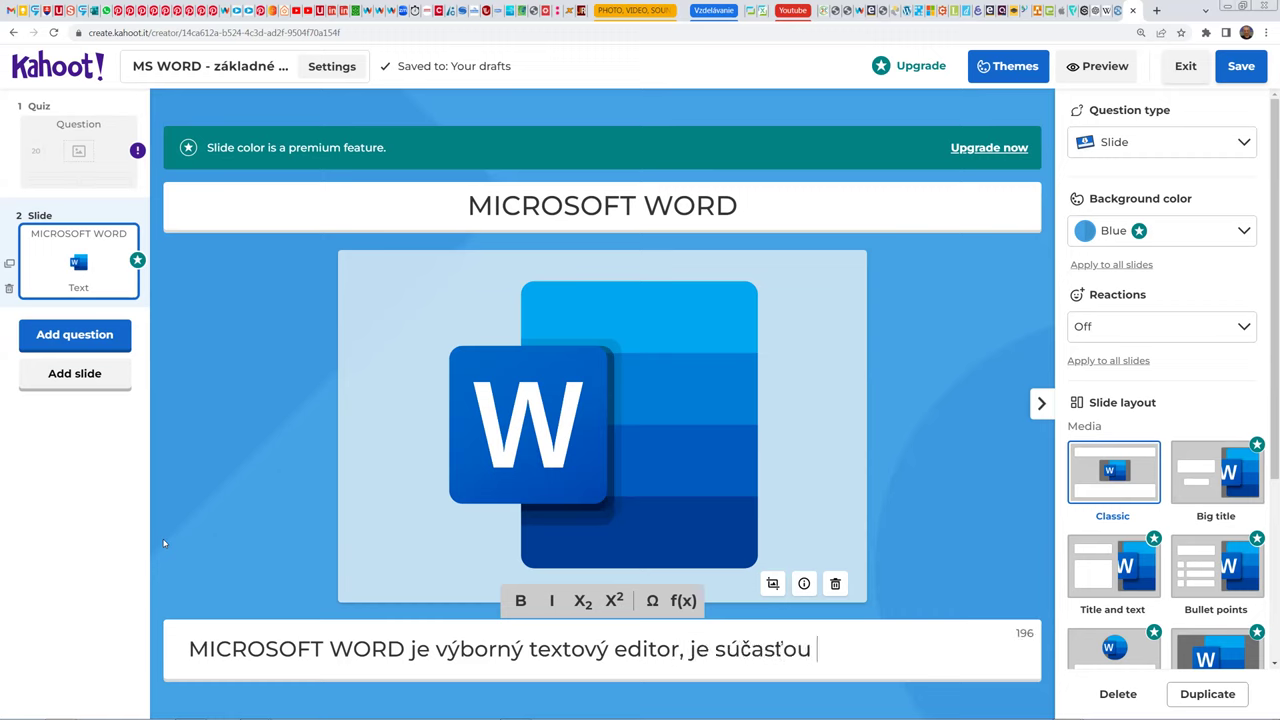
type("balíka apl")
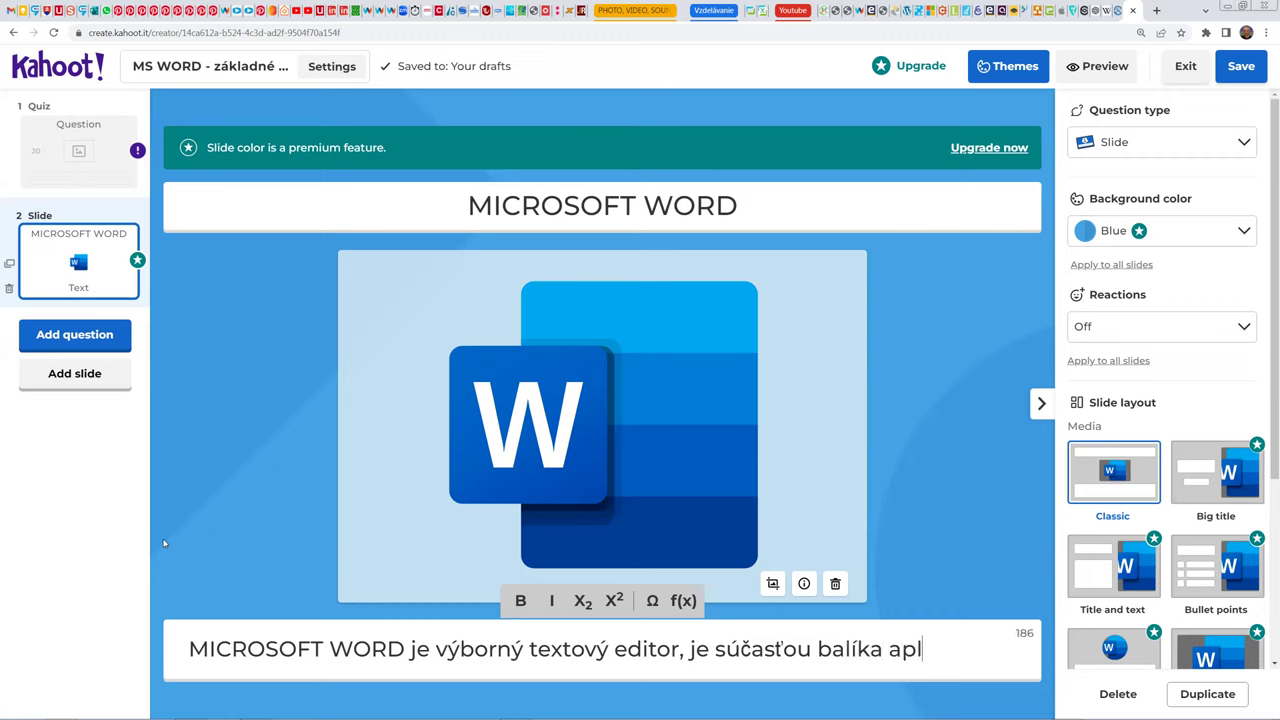
type("ikácií MICROSOFT 365.")
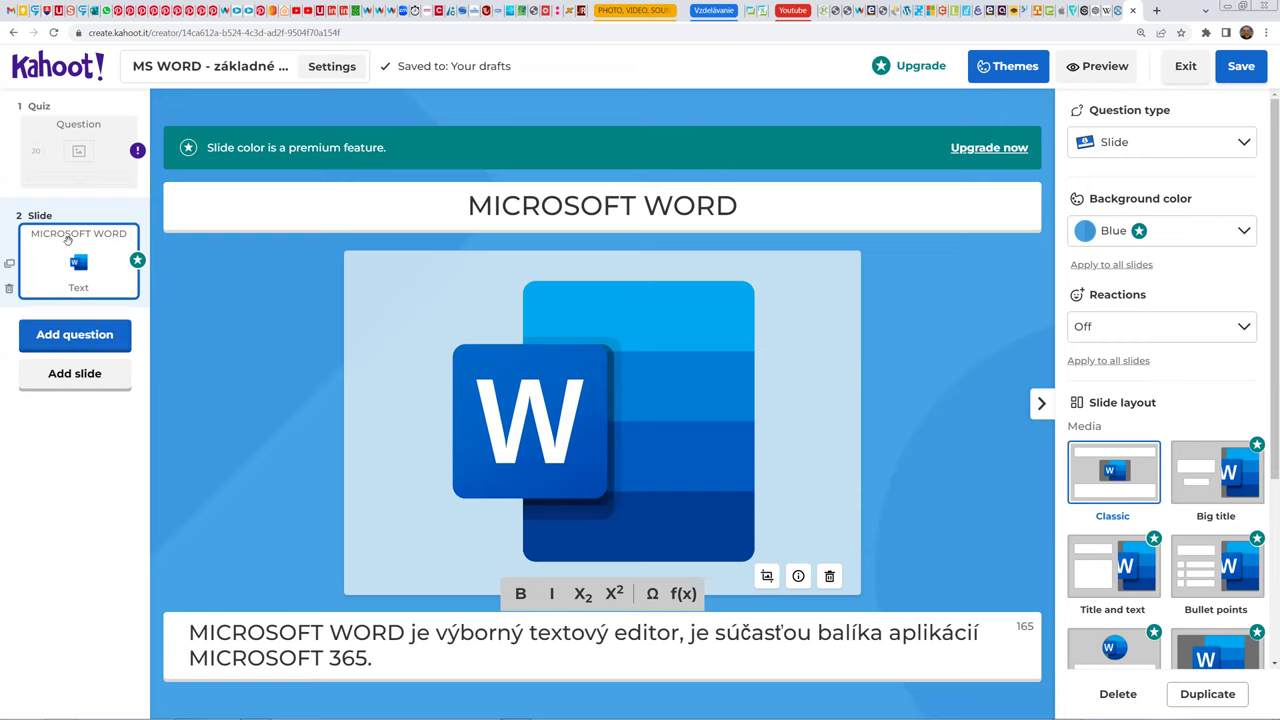
Step: Move the slide ahead of the quiz question, and set the question text to "Aká je prípona súborov vytvorených v MS WORD?"
left_click_drag(67, 238, 61, 128)
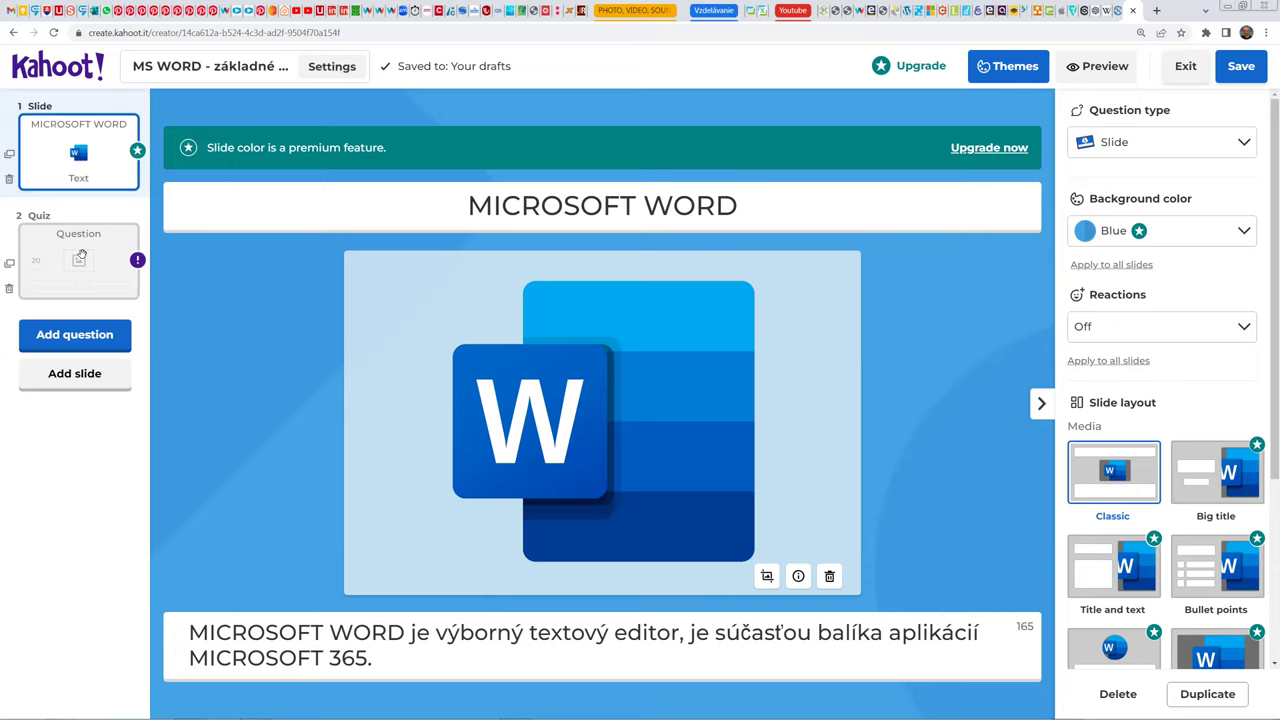
left_click(82, 253)
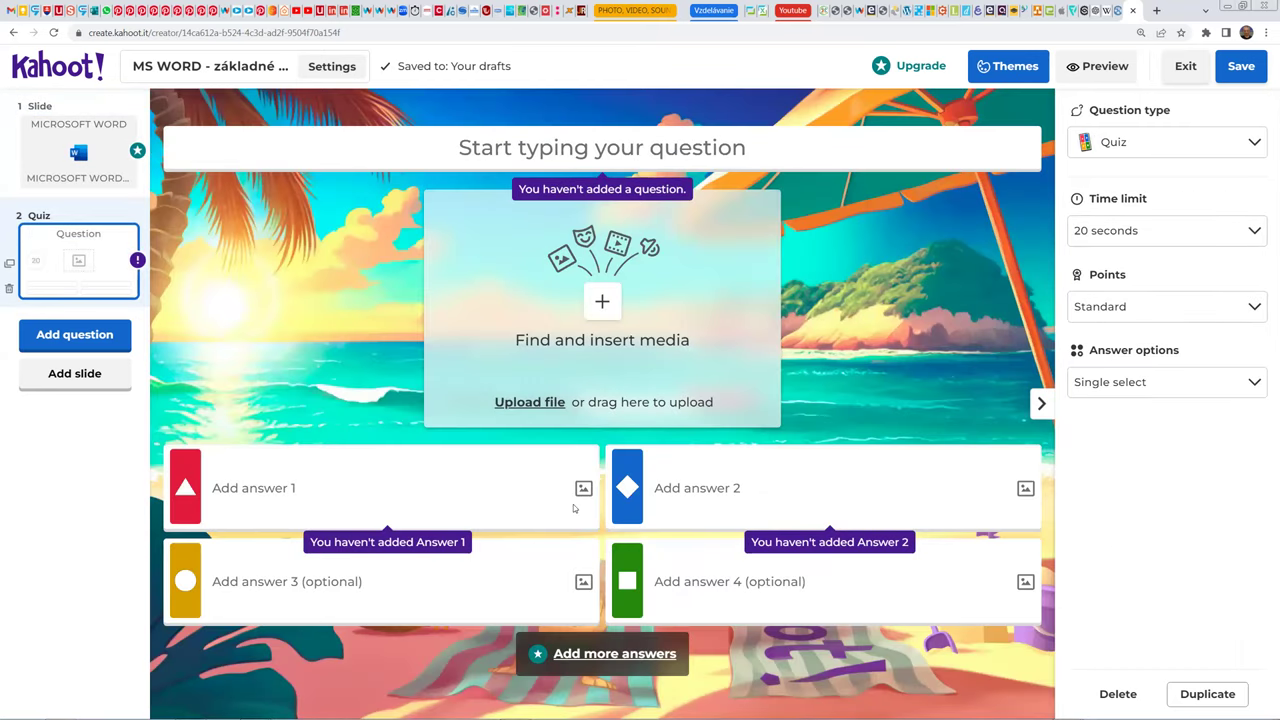
left_click(553, 148)
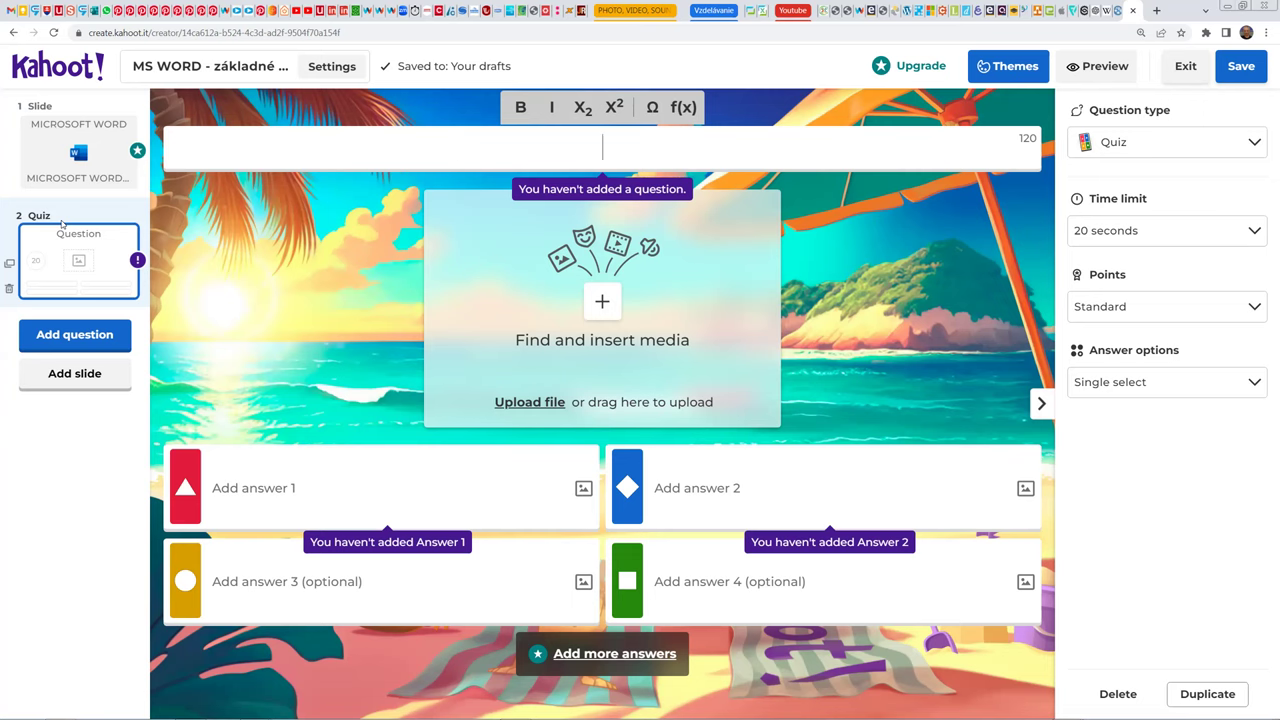
type("Aká je prípona súbor")
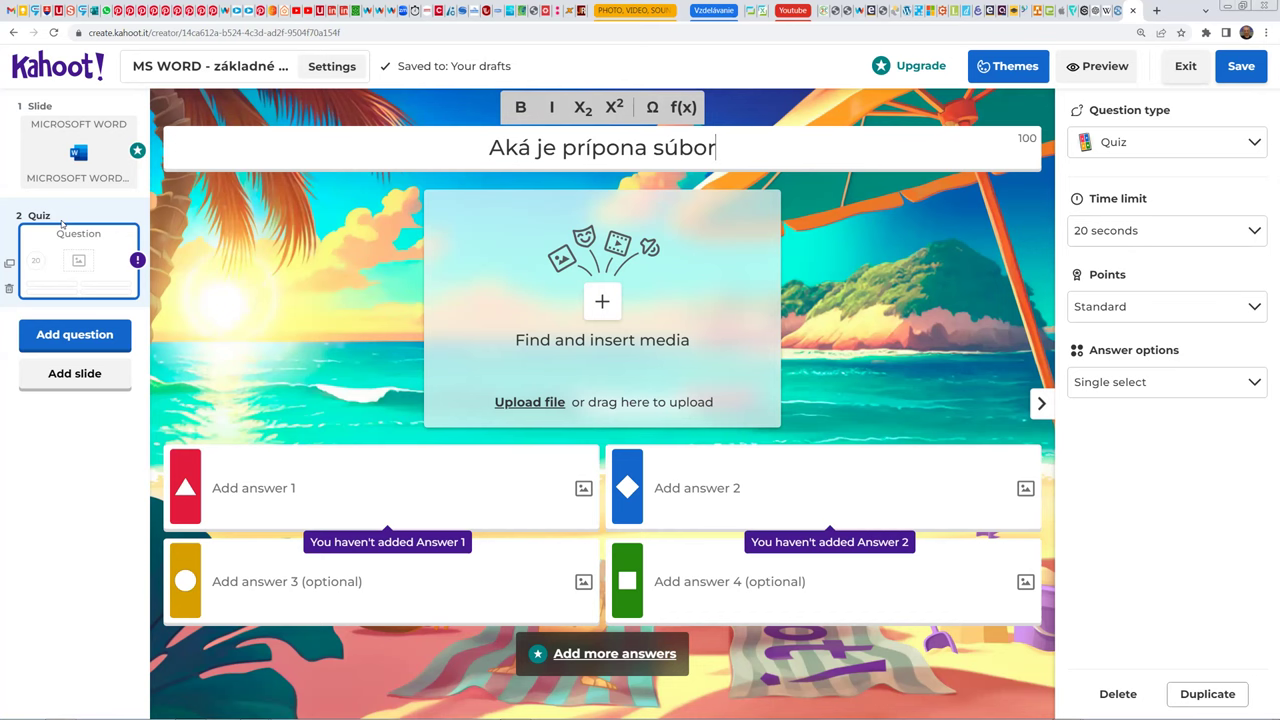
type("ov vytvorených v MS WORD?")
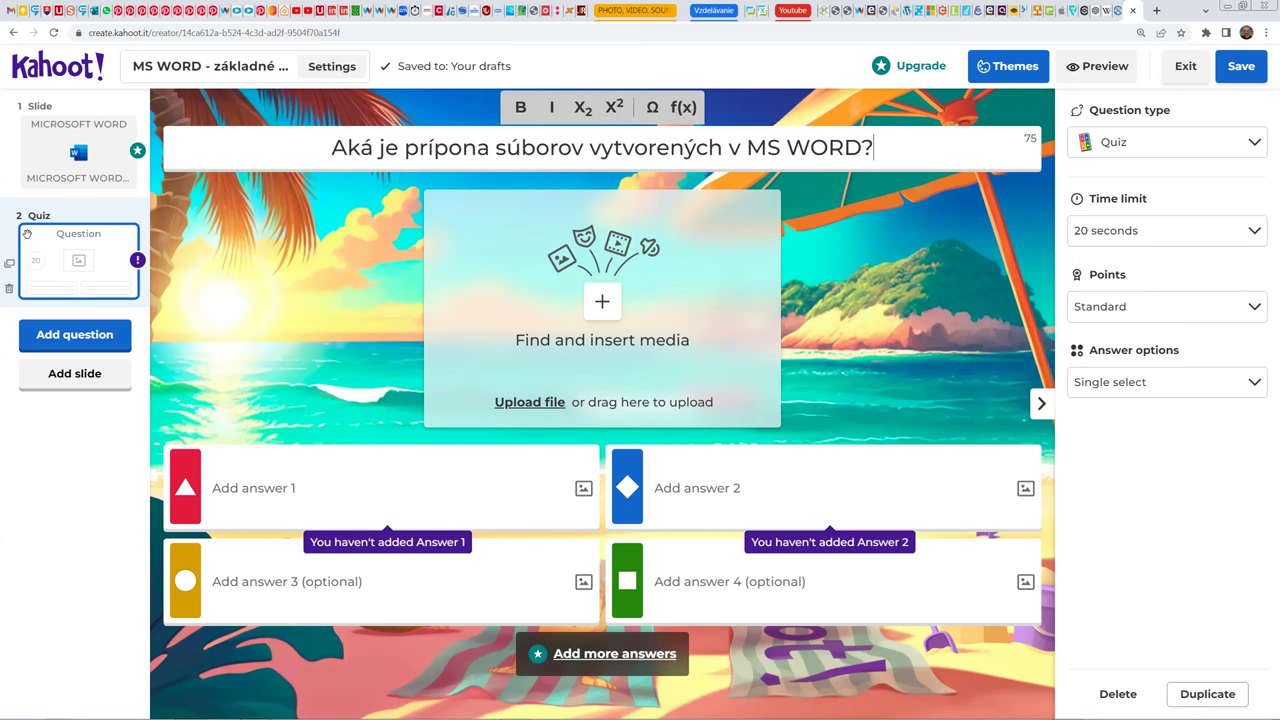
Step: Search the question's media library for "WORD" and look through the Getty images, standard GIFs and stickers
left_click(598, 301)
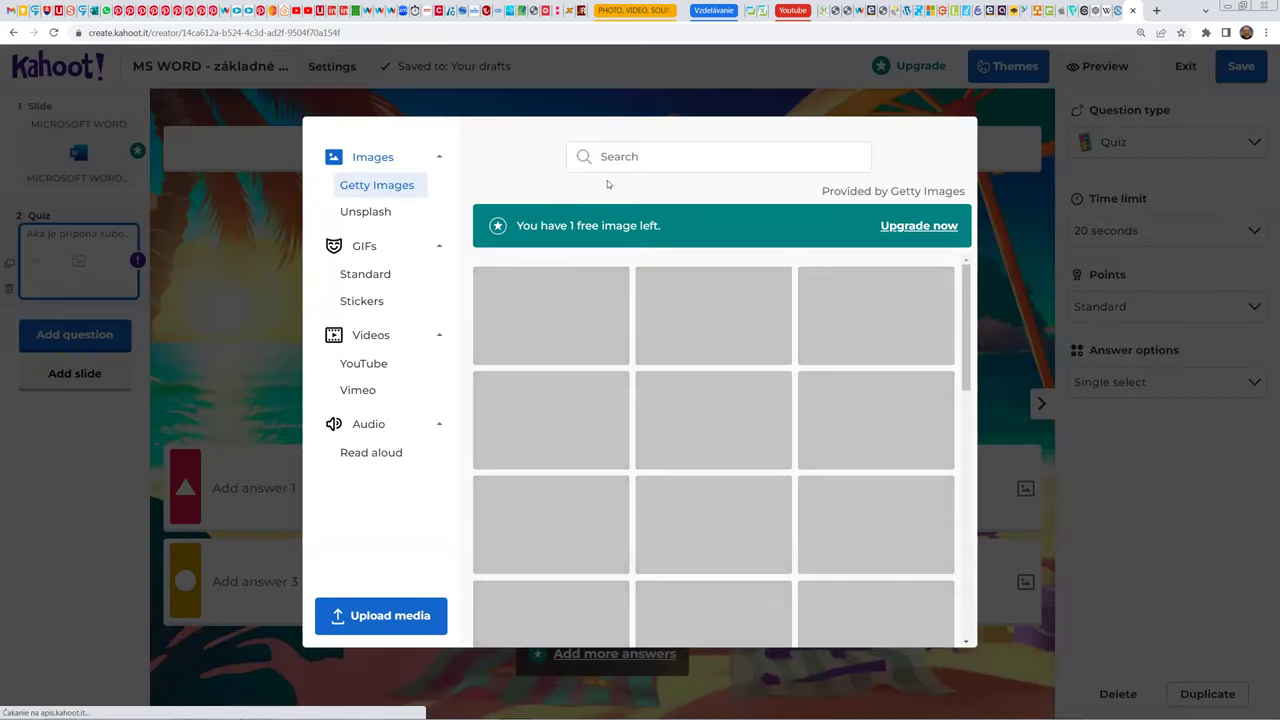
type("WORD")
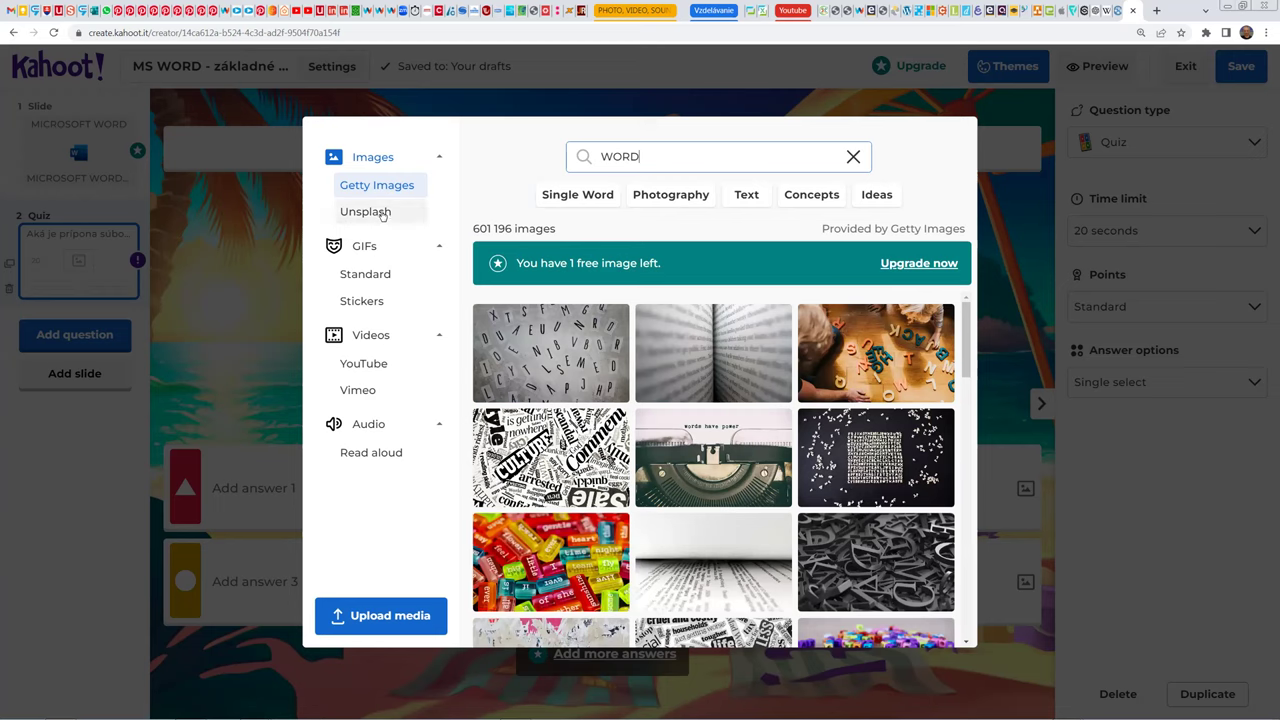
left_click(383, 273)
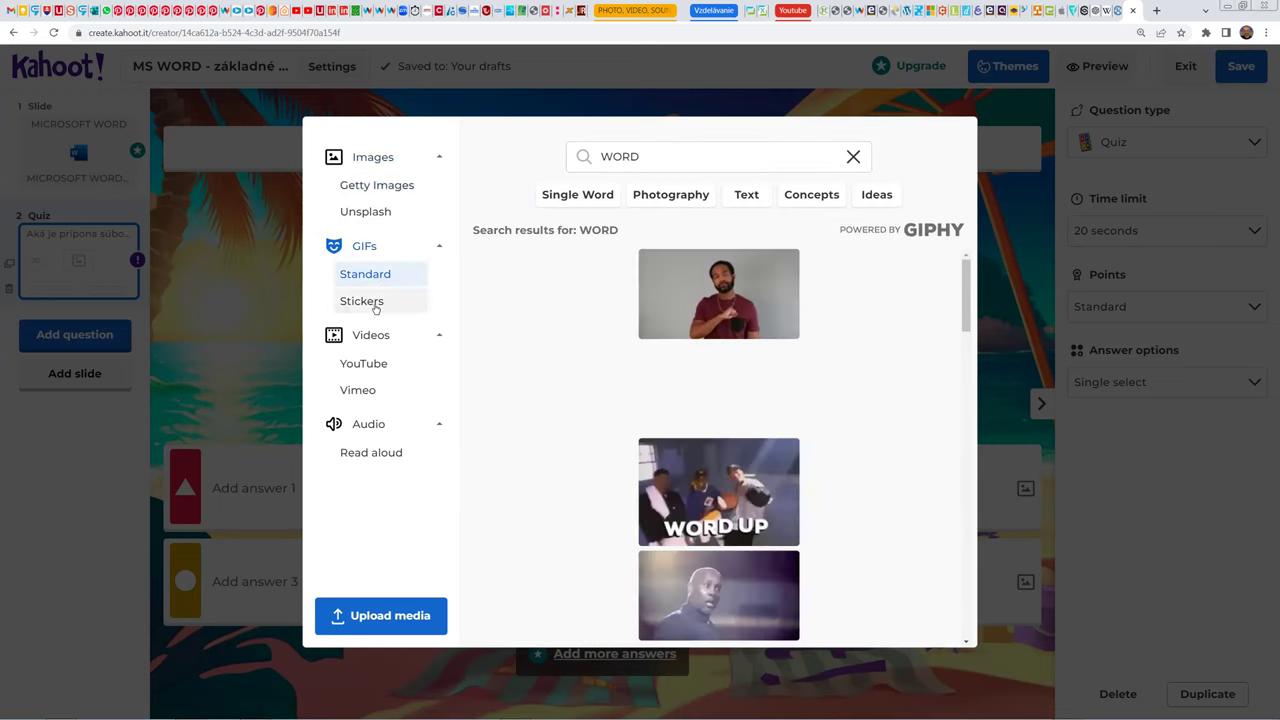
left_click(375, 306)
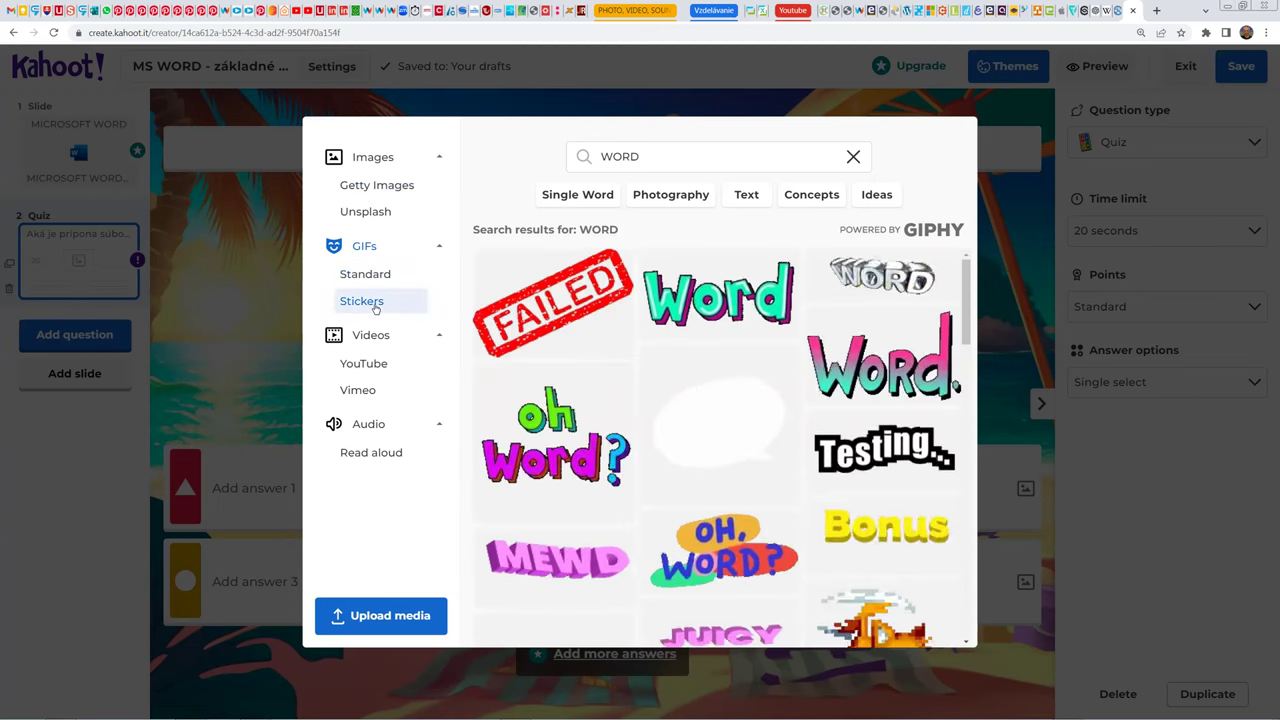
Step: Enter "Aká je prípona súborov, vytvorených v MS WORD?" as read-aloud audio text for the question and listen to the preview
left_click(386, 458)
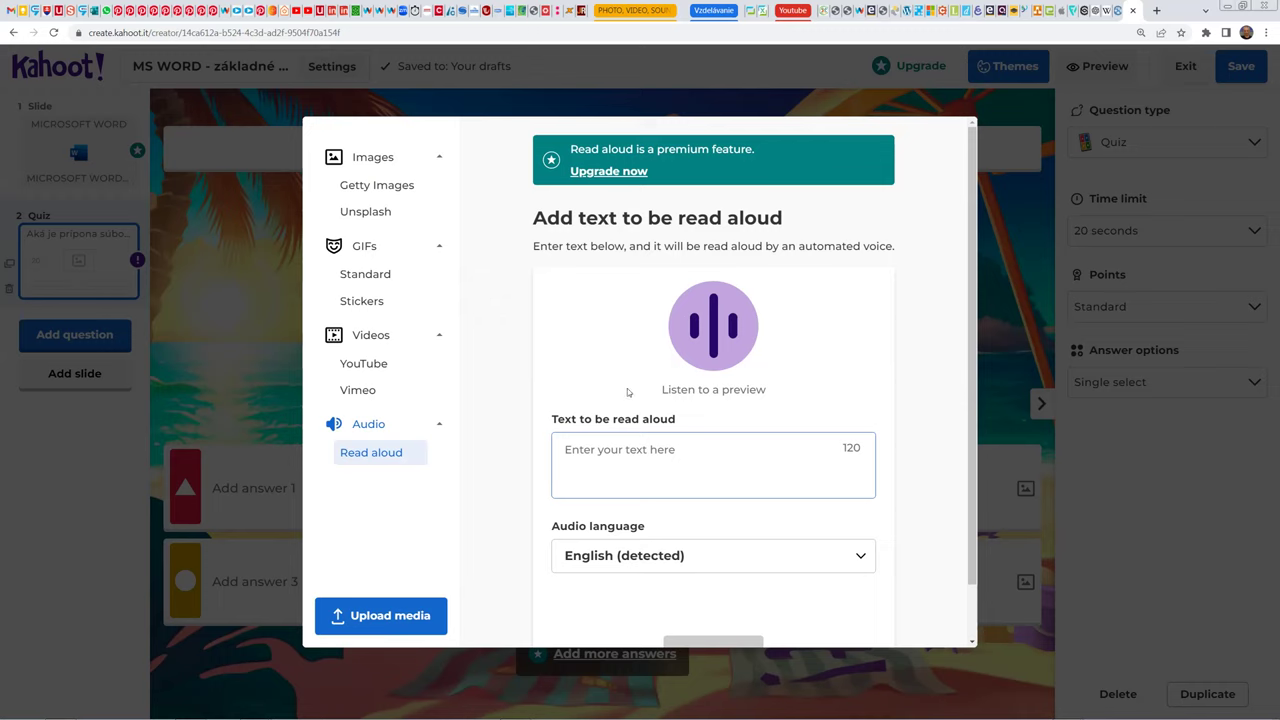
type("Aká je pri")
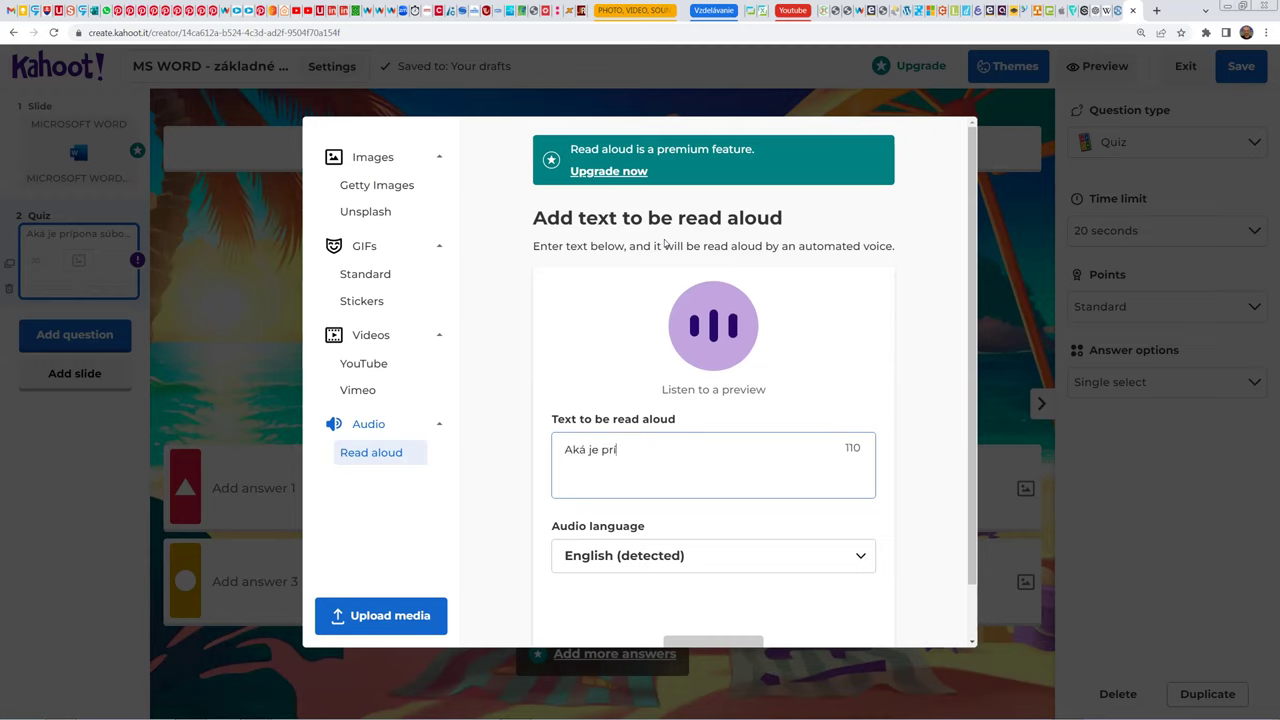
key("BackSpace")
type("ípona ")
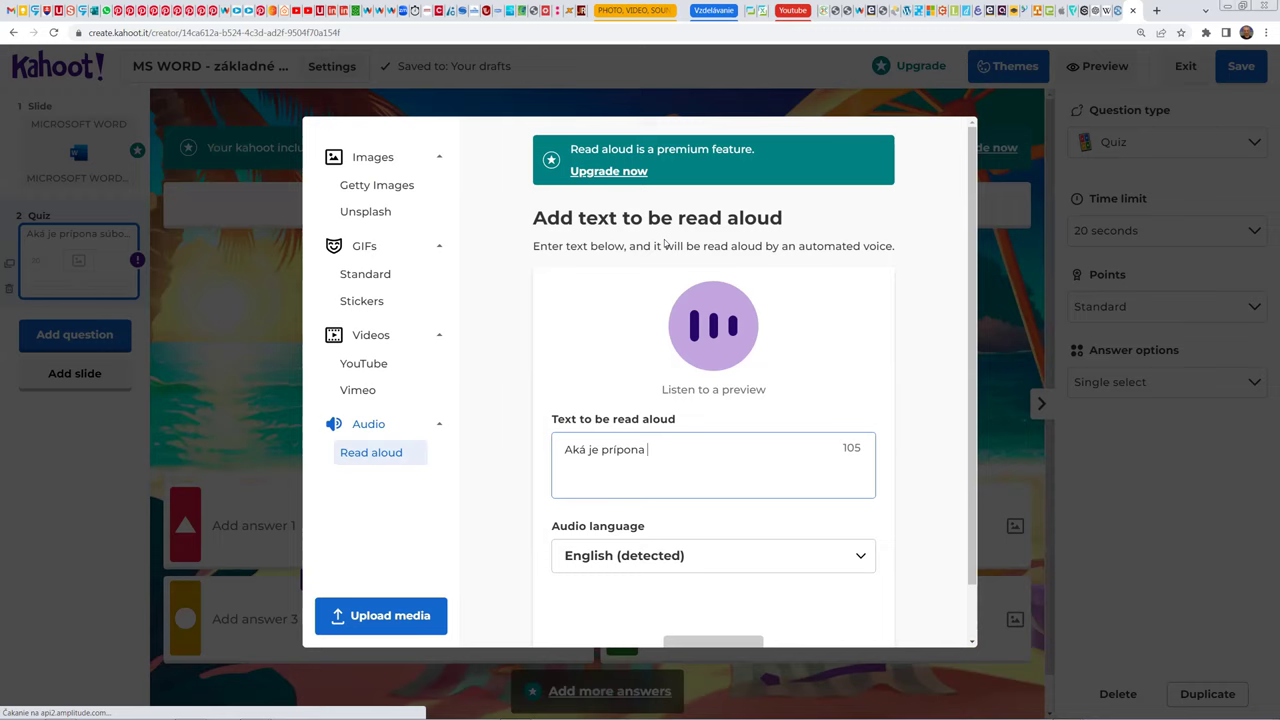
type("súborov, vytvorených v MS")
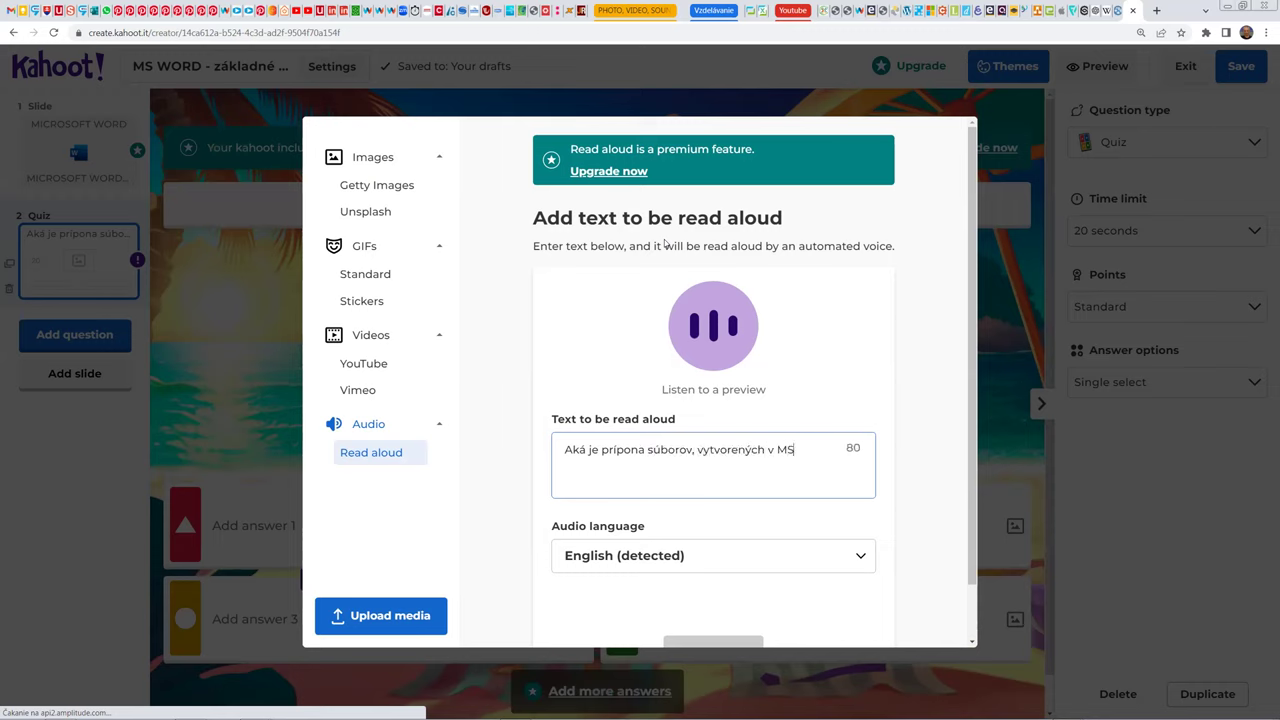
type(" WORD?")
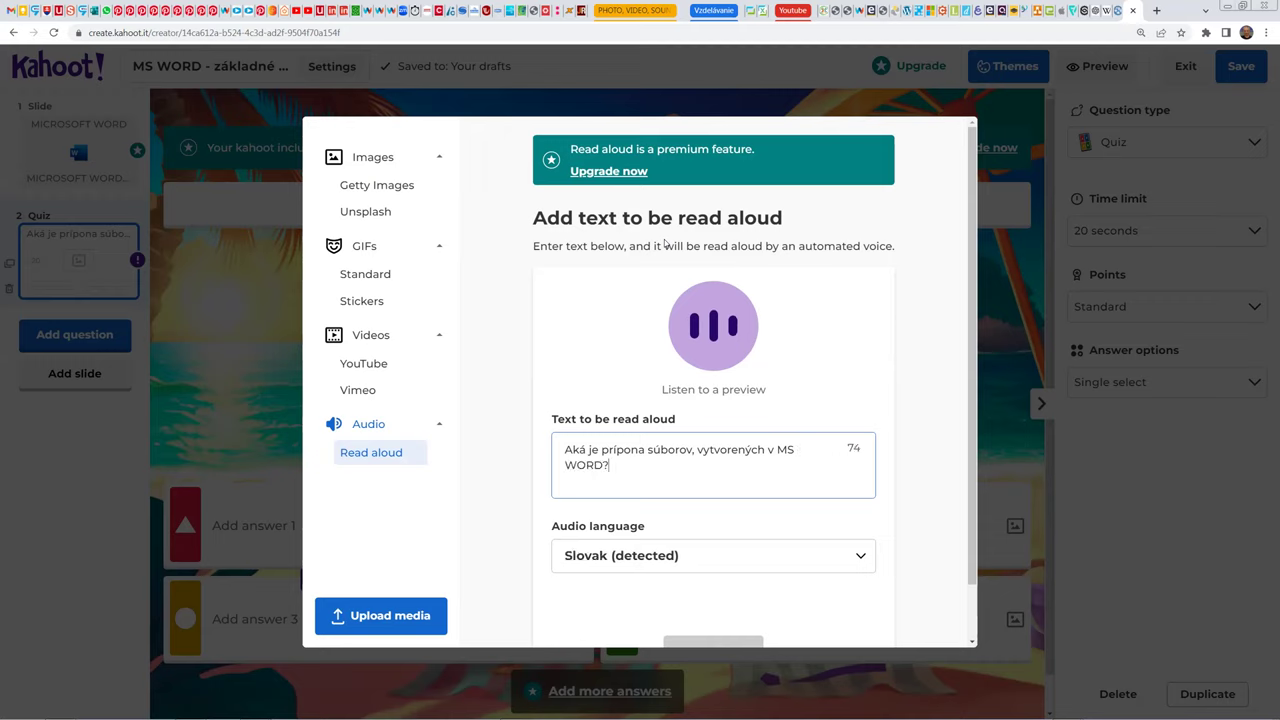
left_click(703, 390)
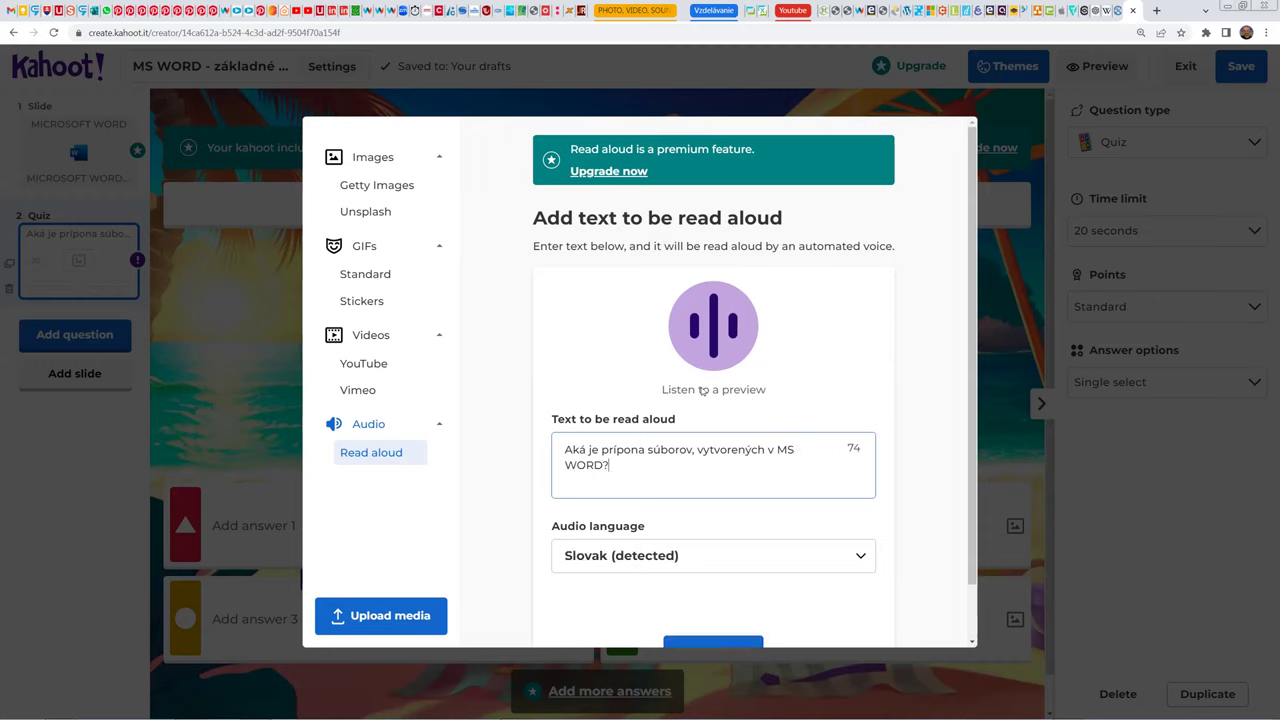
left_click(706, 314)
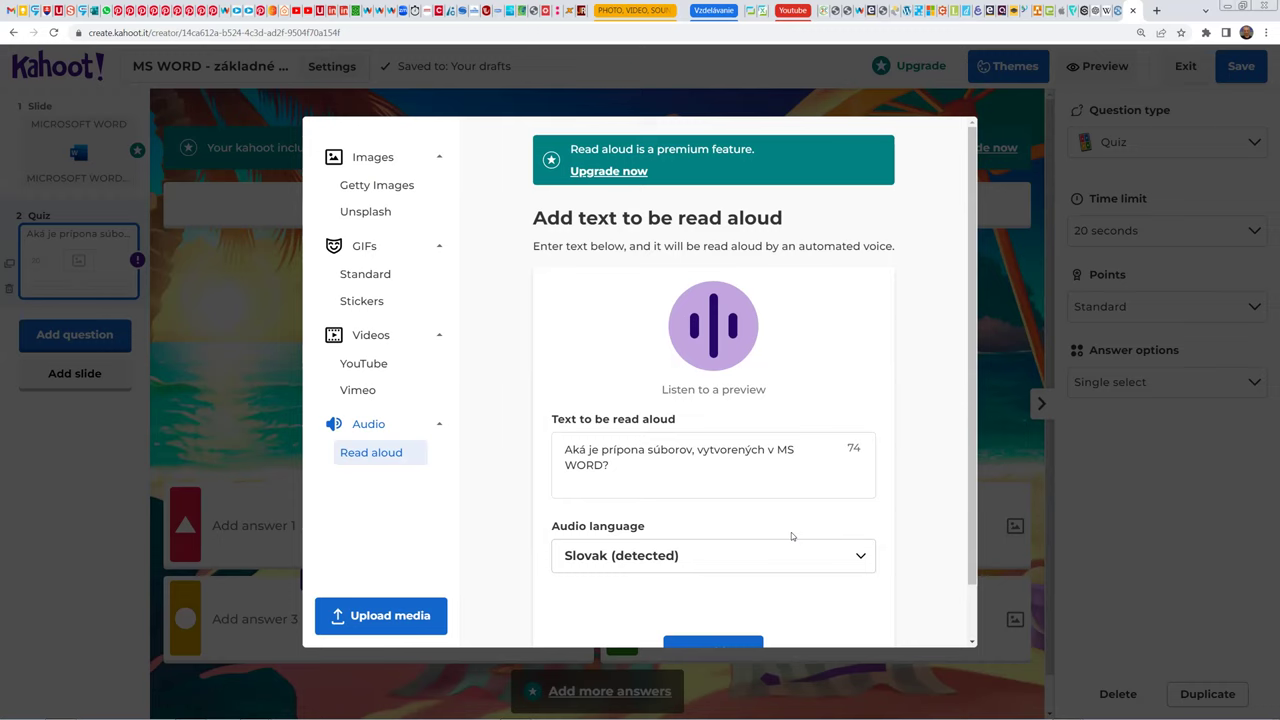
Step: Replace "MS" with "Microsoft" in the read-aloud text and add the audio to the question
mouse_move(971, 575)
left_mouse_down()
mouse_move(971, 609)
mouse_move(971, 575)
left_mouse_up()
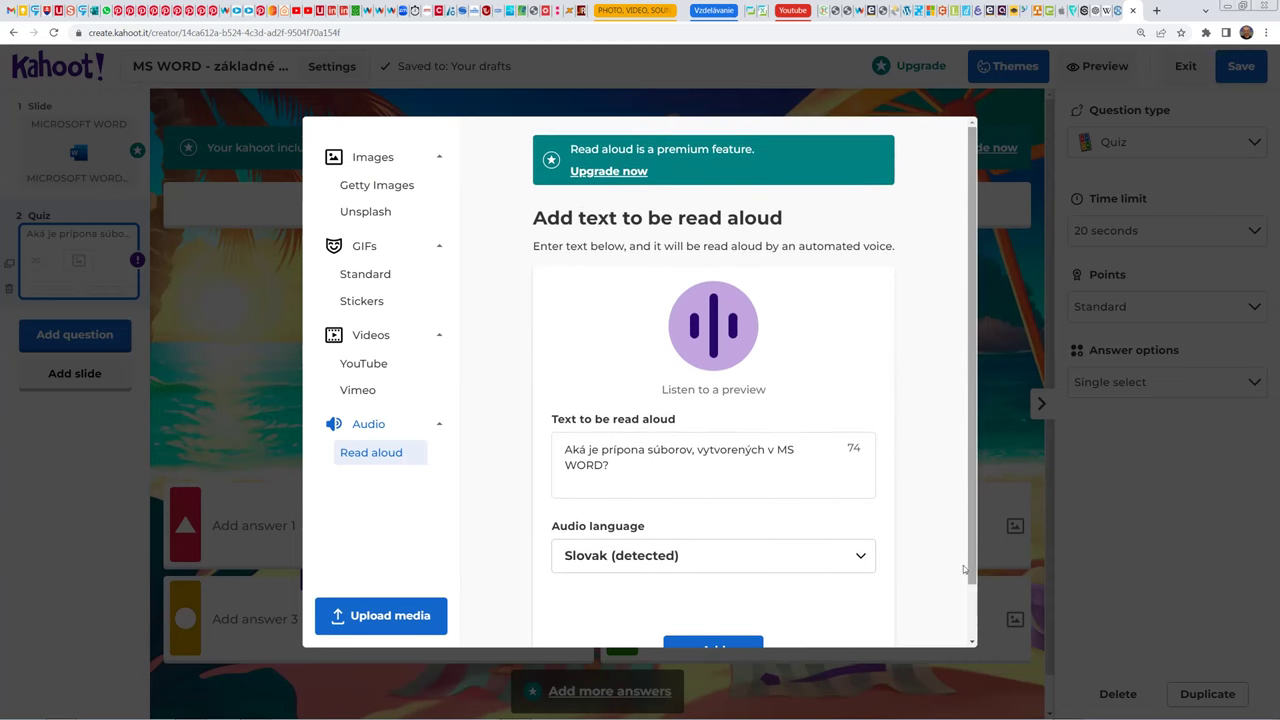
left_click(800, 450)
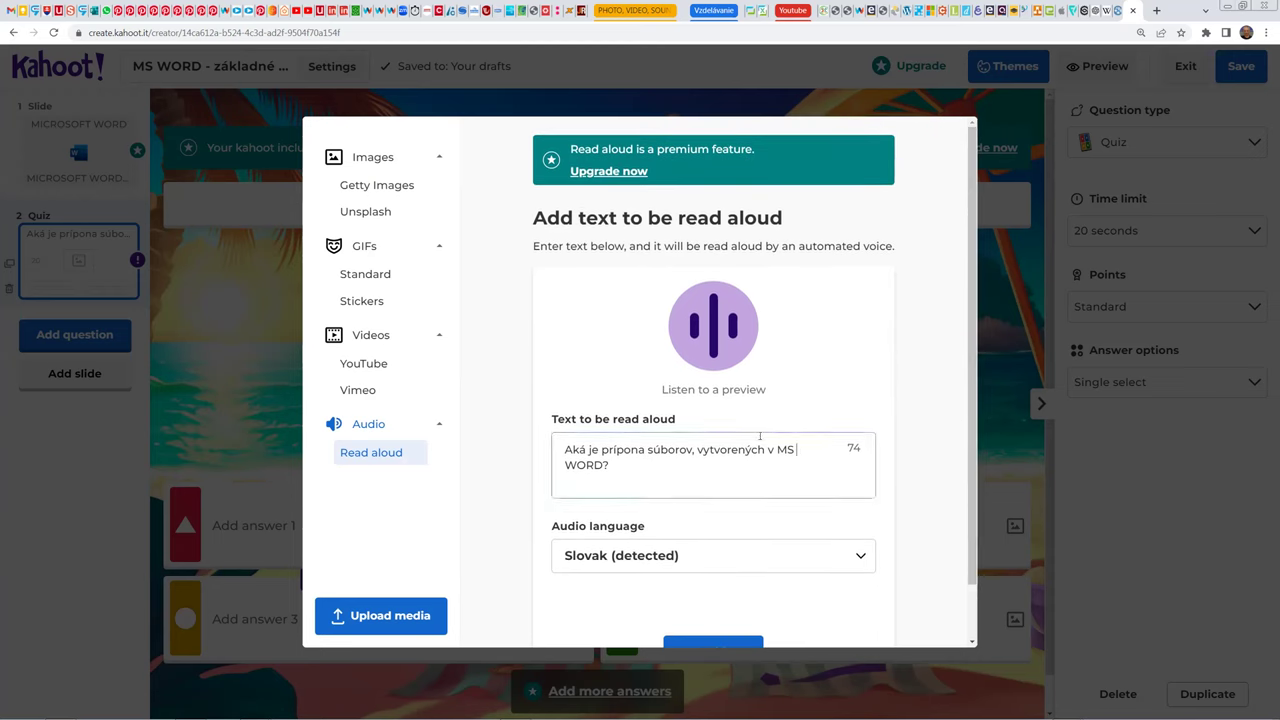
key("BackSpace")
key("BackSpace")
type("icrosof")
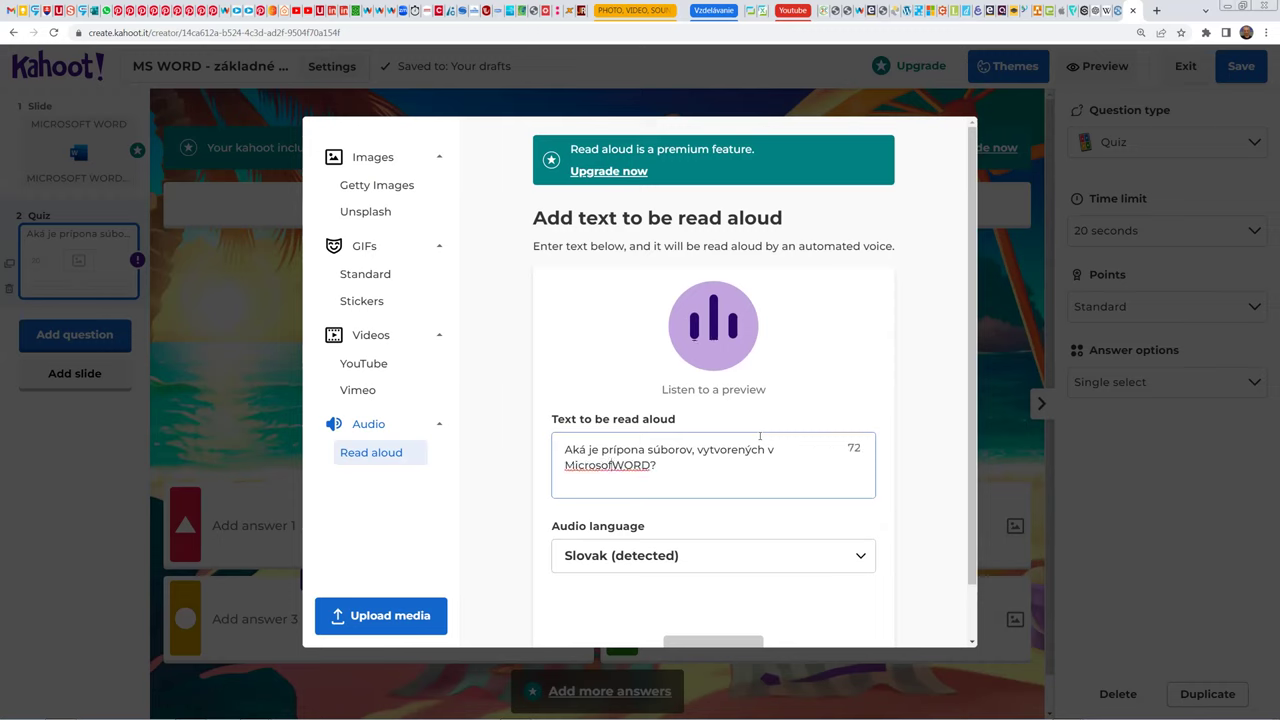
type("t")
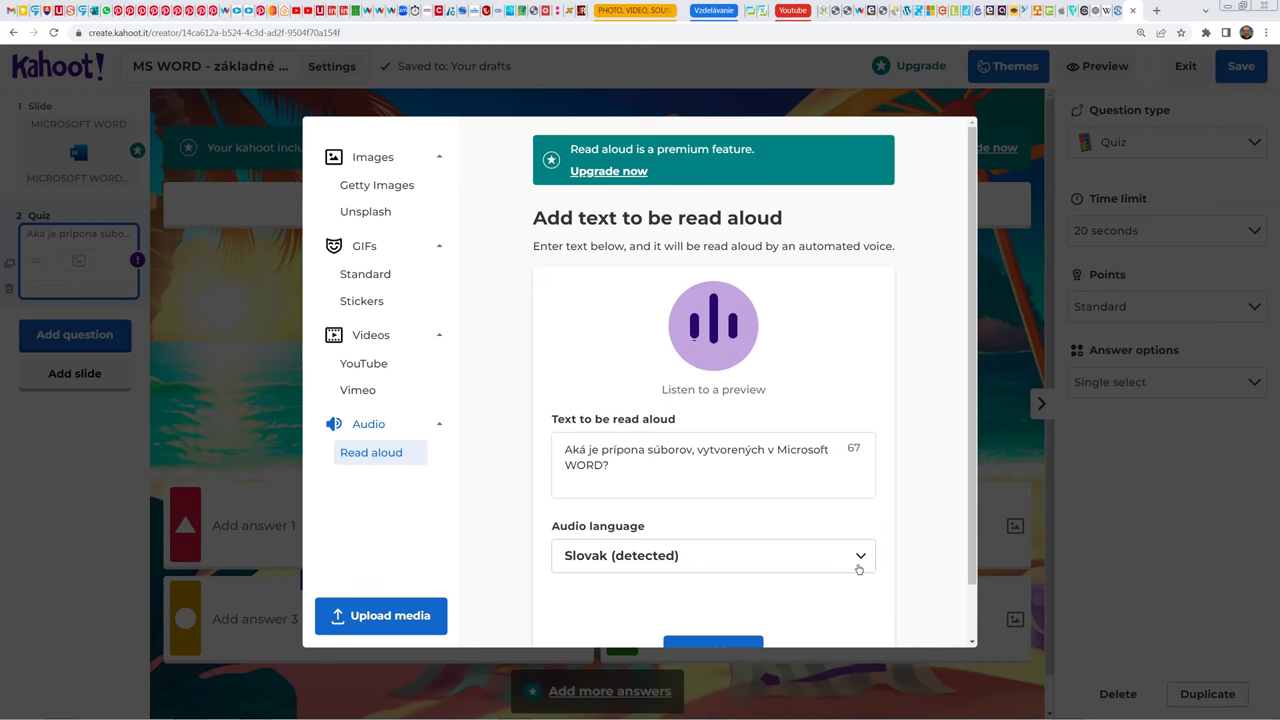
left_click(713, 642)
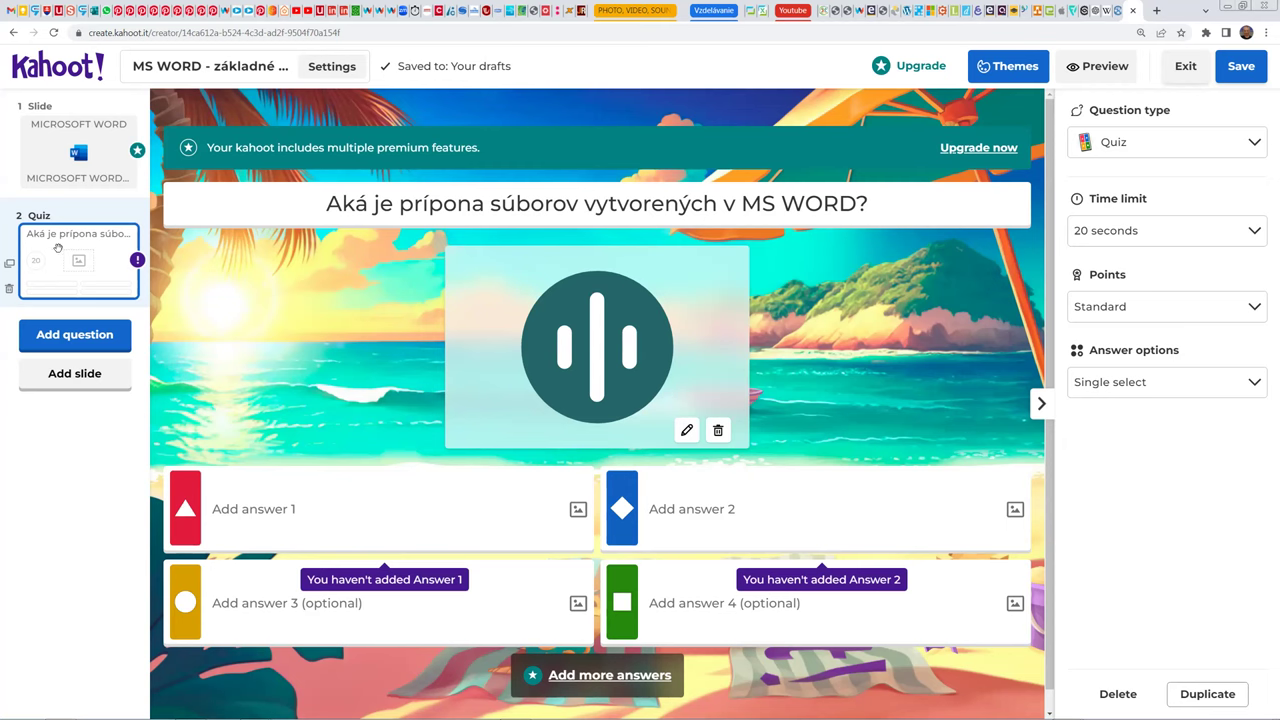
Step: Enter the question's four answers in order as "wor", "word", "doc" and "docx"
left_click(260, 516)
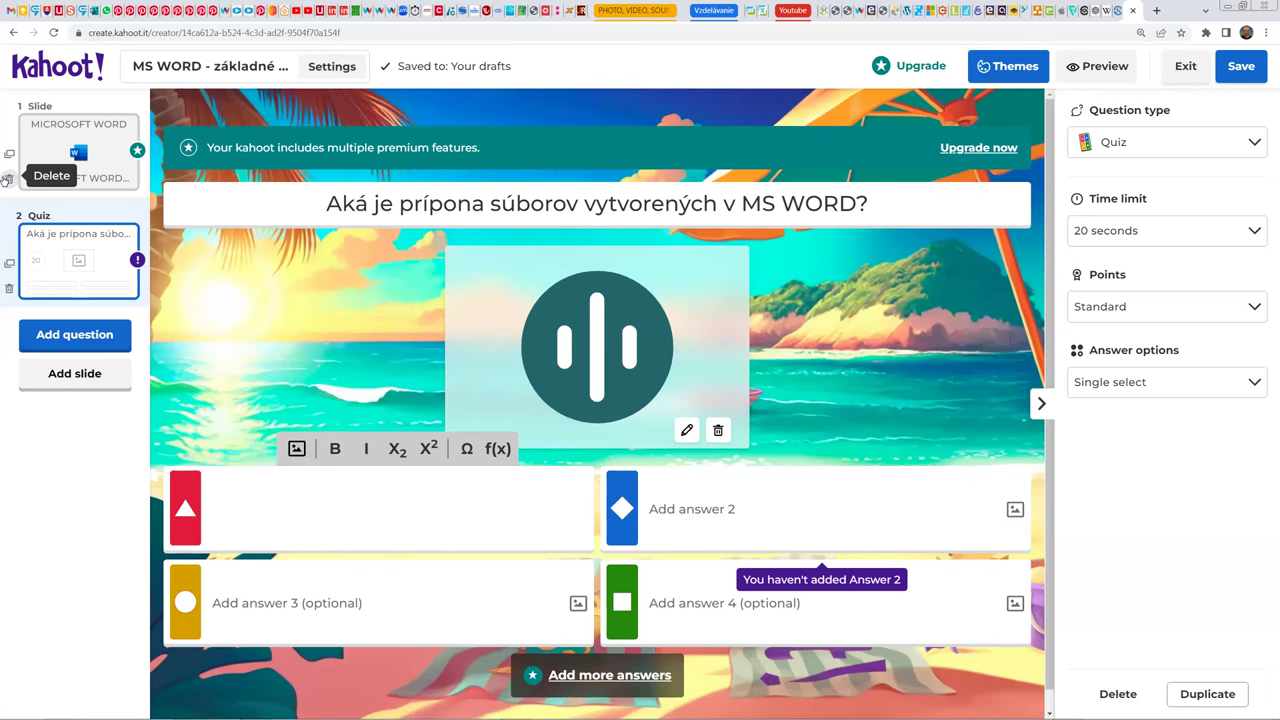
type("wor")
key("Tab")
key("Tab")
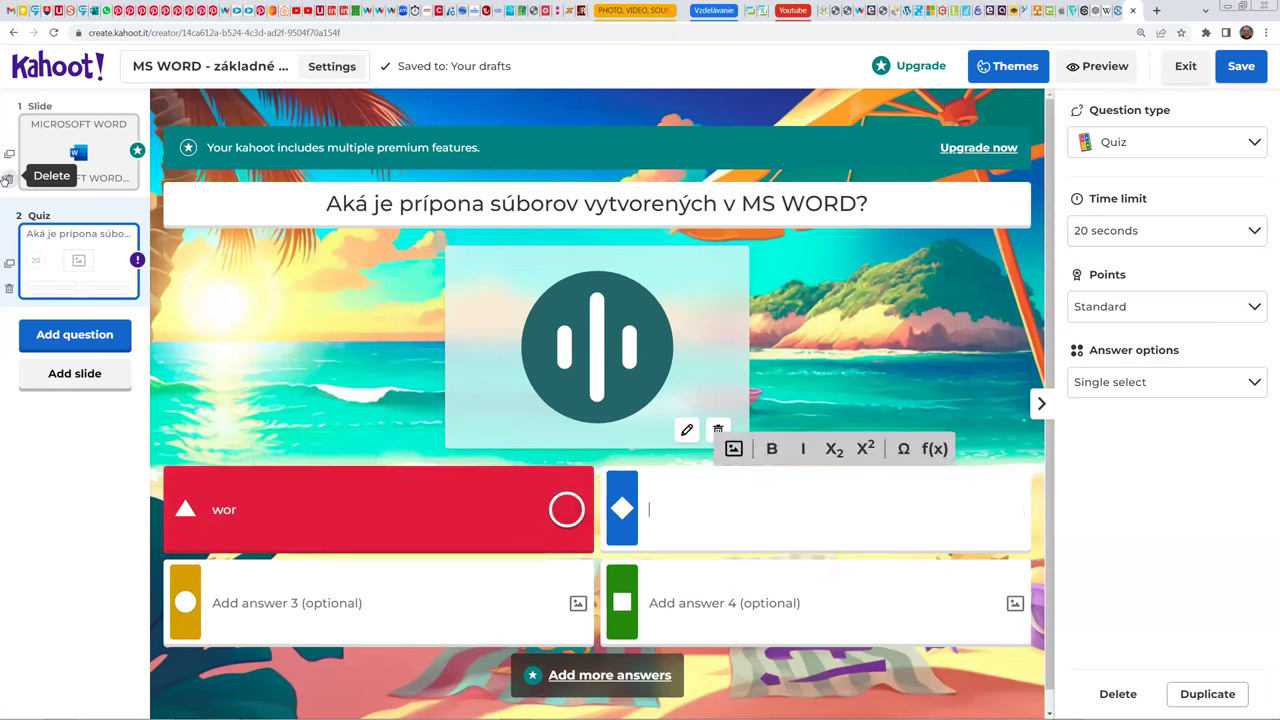
type("word")
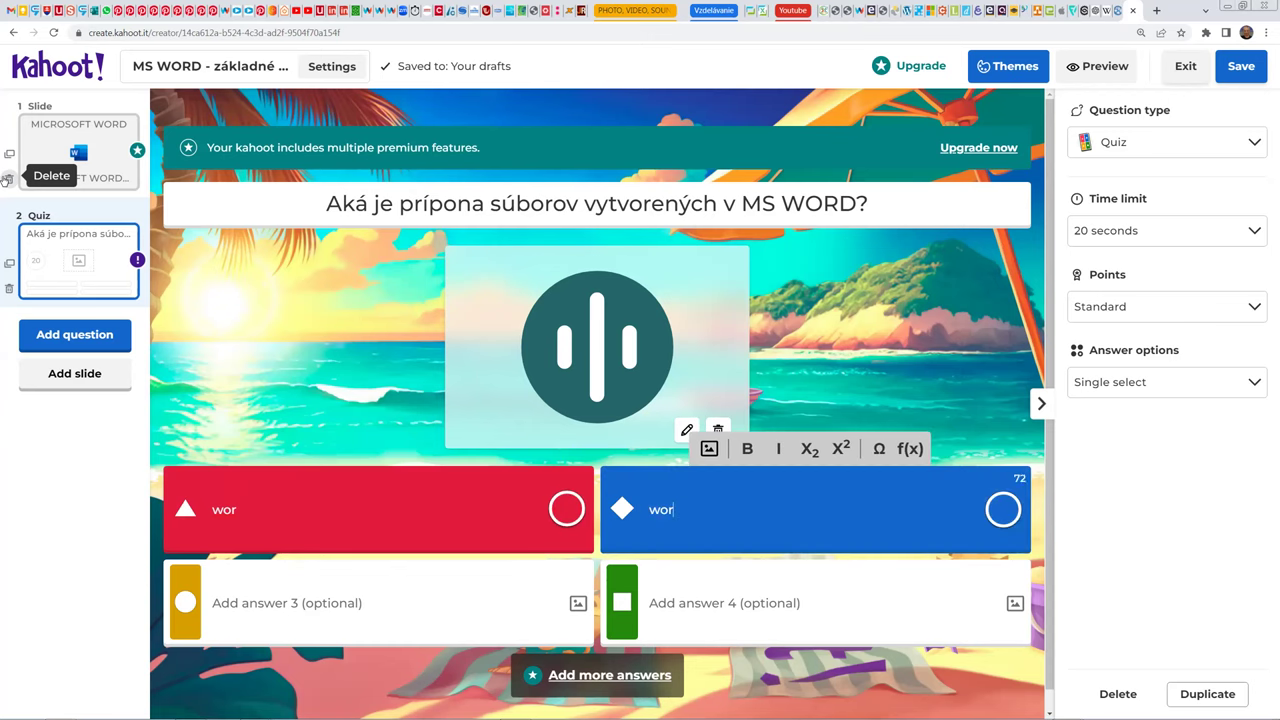
key("Tab")
key("Tab")
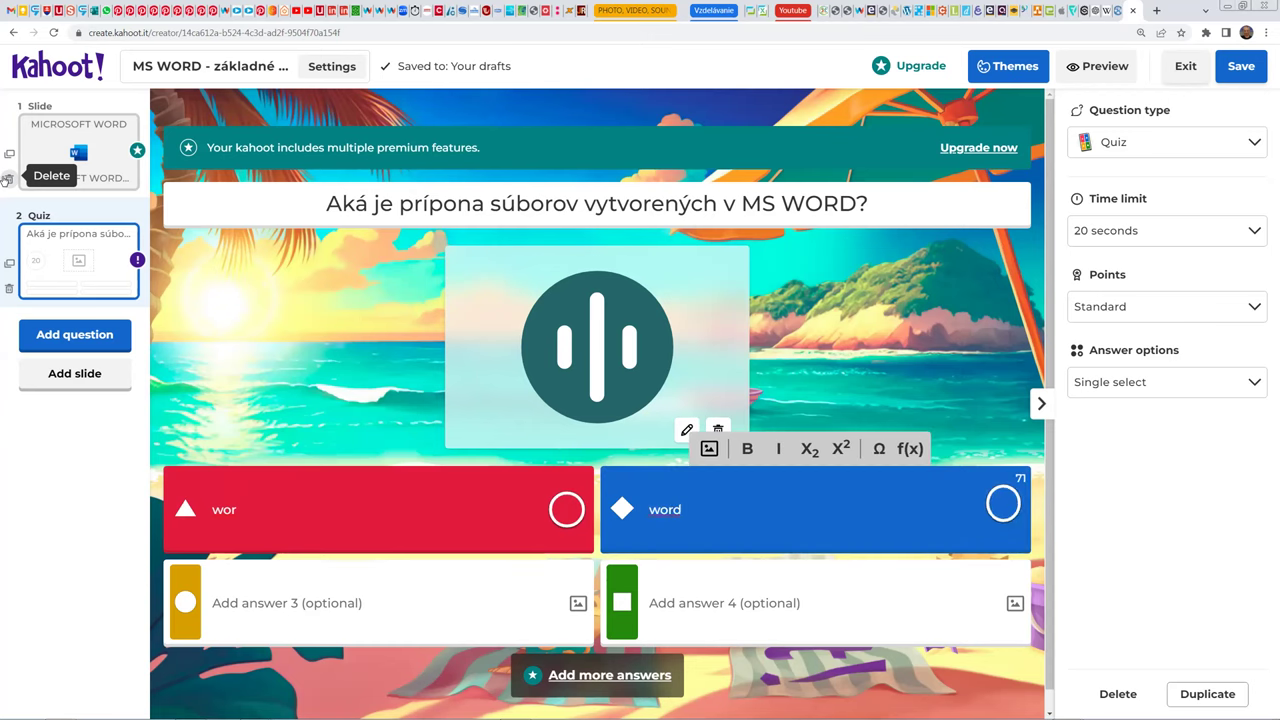
type("doc")
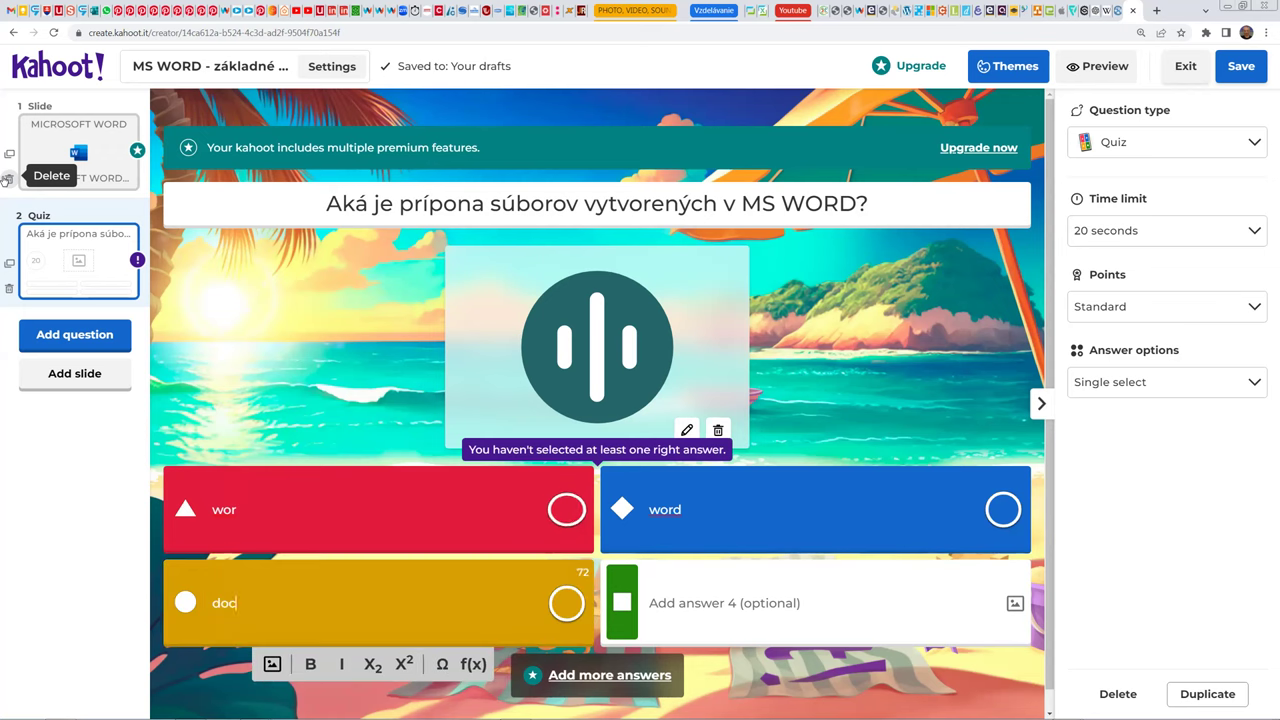
key("Tab")
key("Tab")
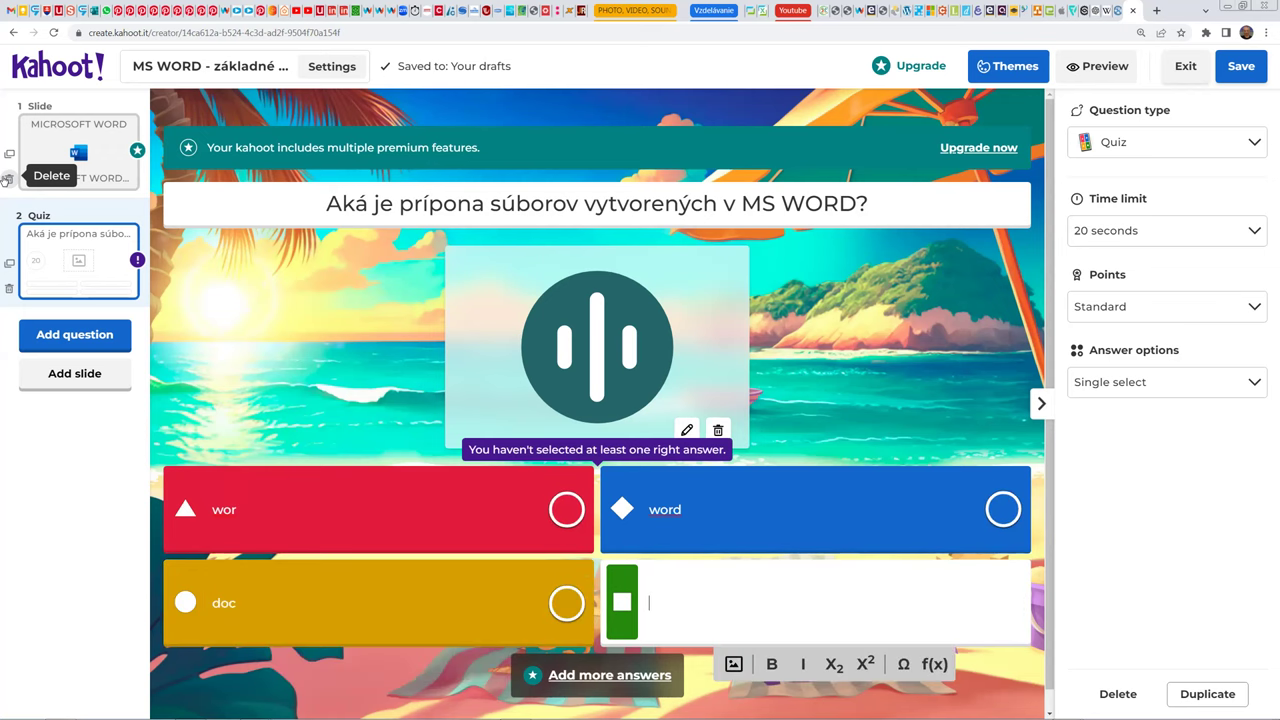
type("docx")
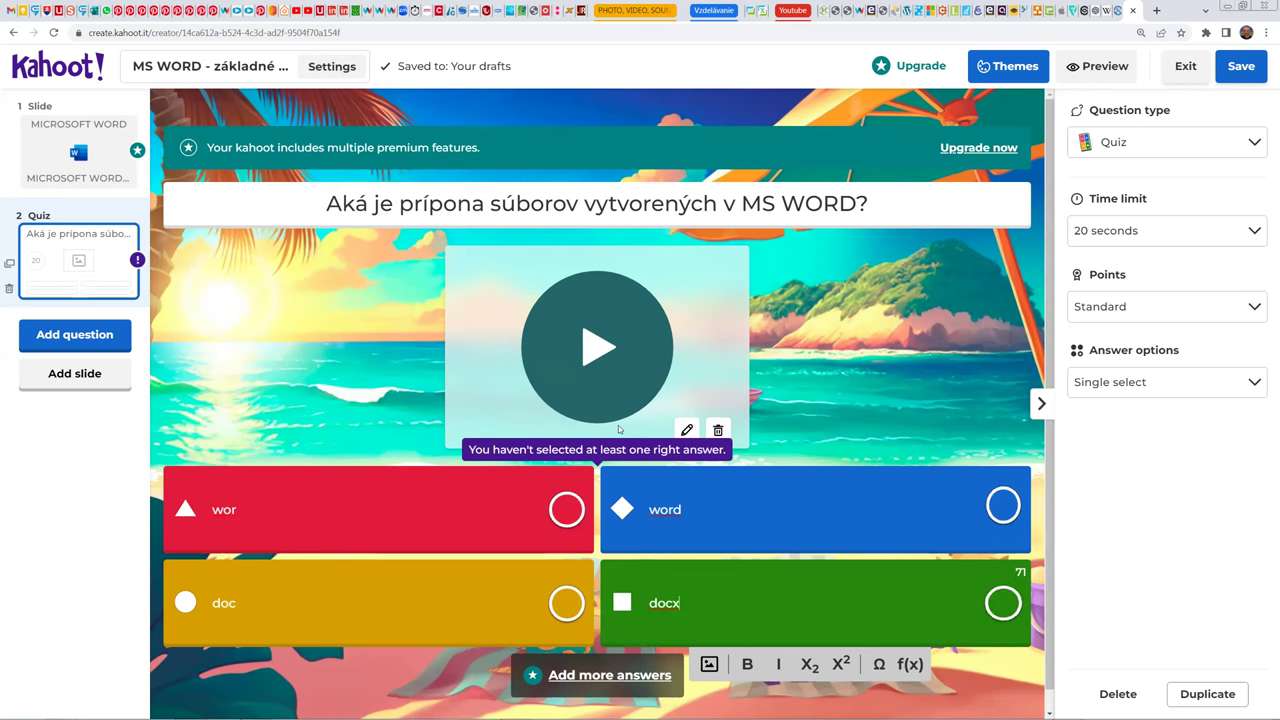
Step: Mark "docx" as the correct answer to the file-extension question
key("Tab")
key("space")
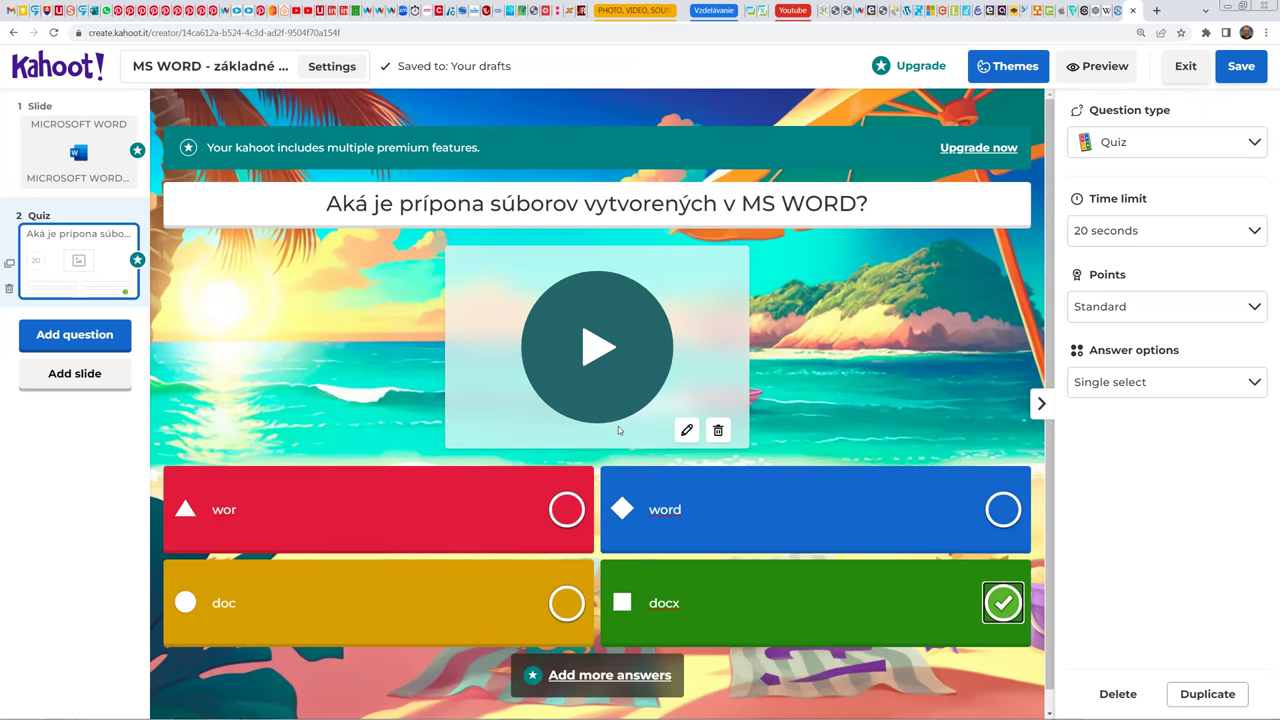
left_click(618, 426)
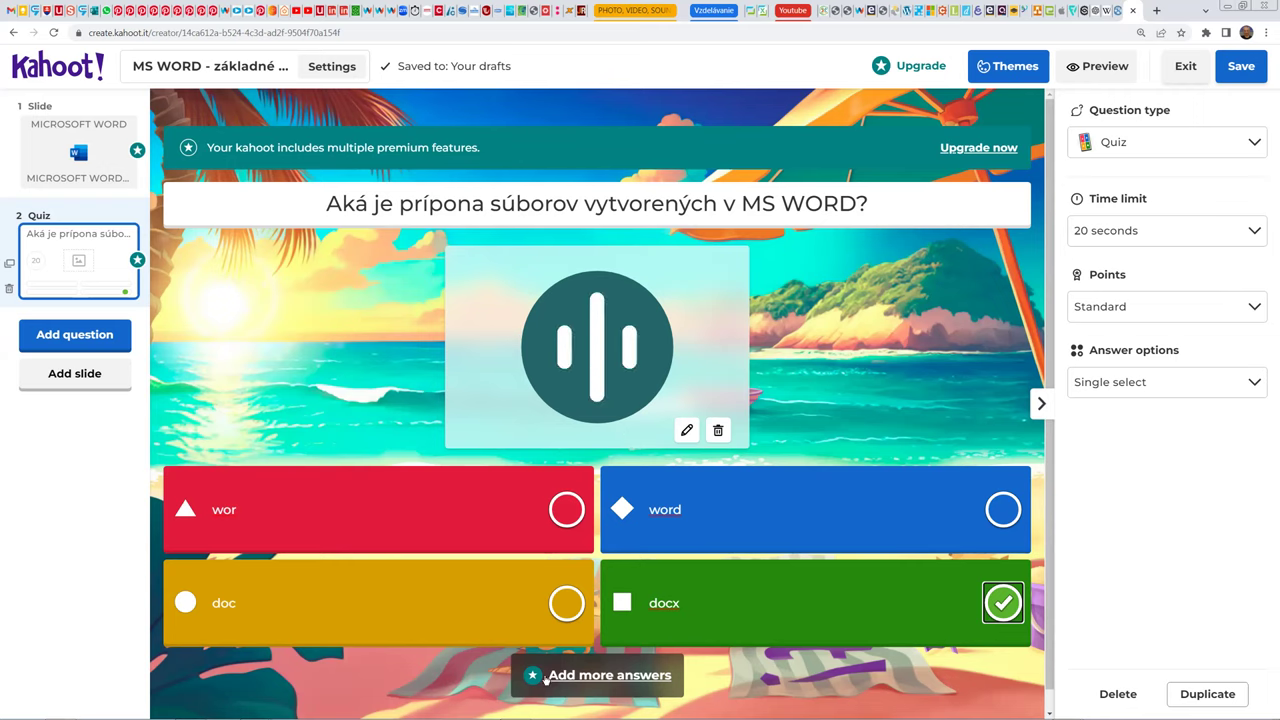
right_click(750, 511)
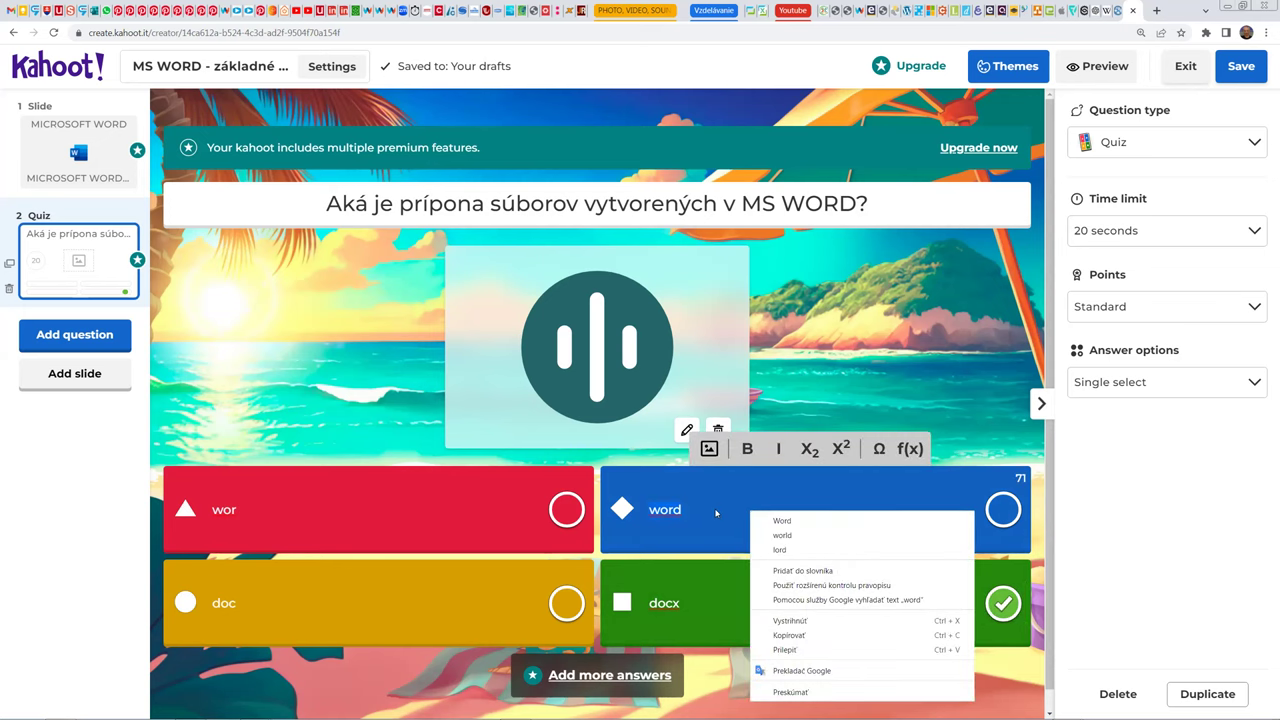
left_click(716, 513)
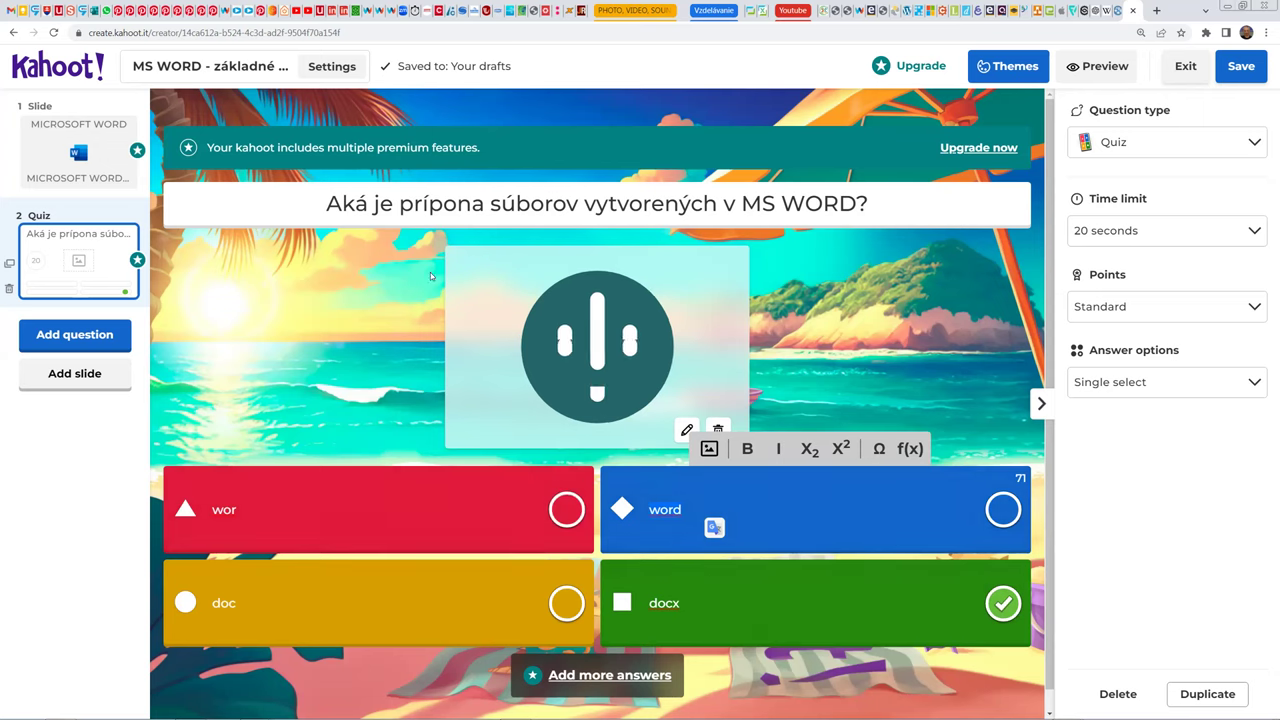
Step: Preview the file-extension question as players see it and review the introductory Word slide
left_click(1097, 65)
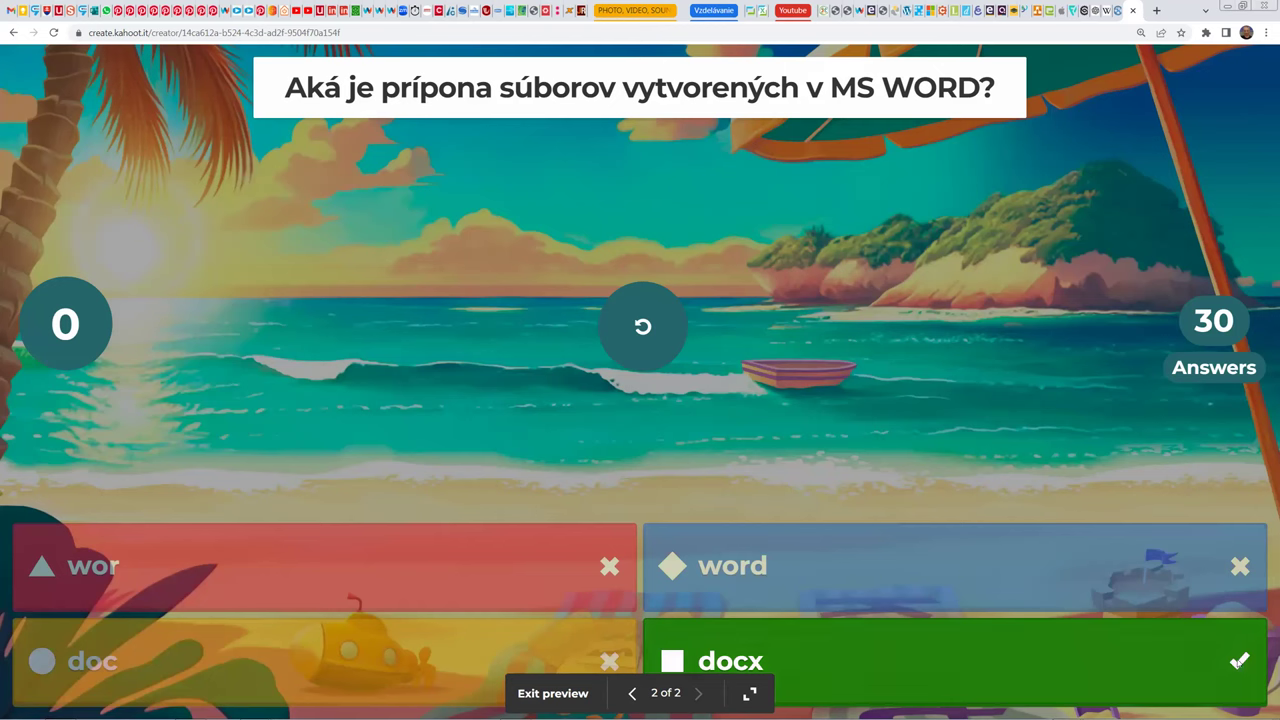
left_click(573, 694)
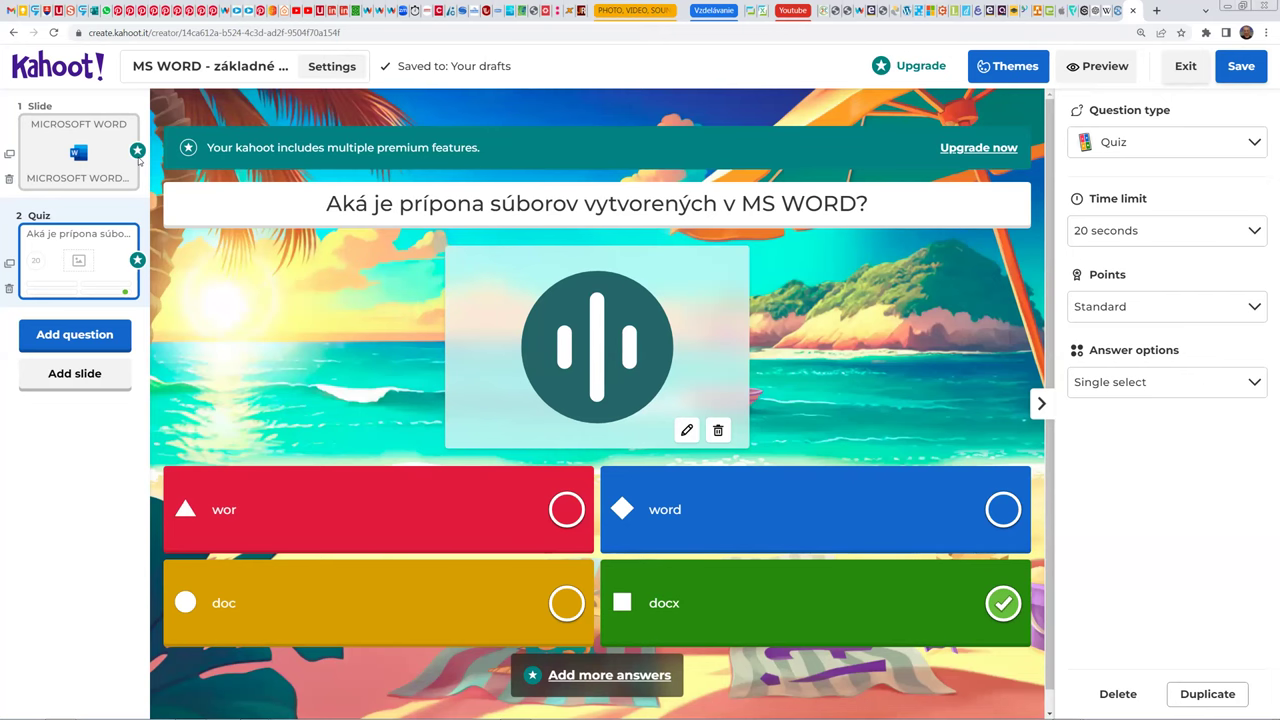
left_click(101, 152)
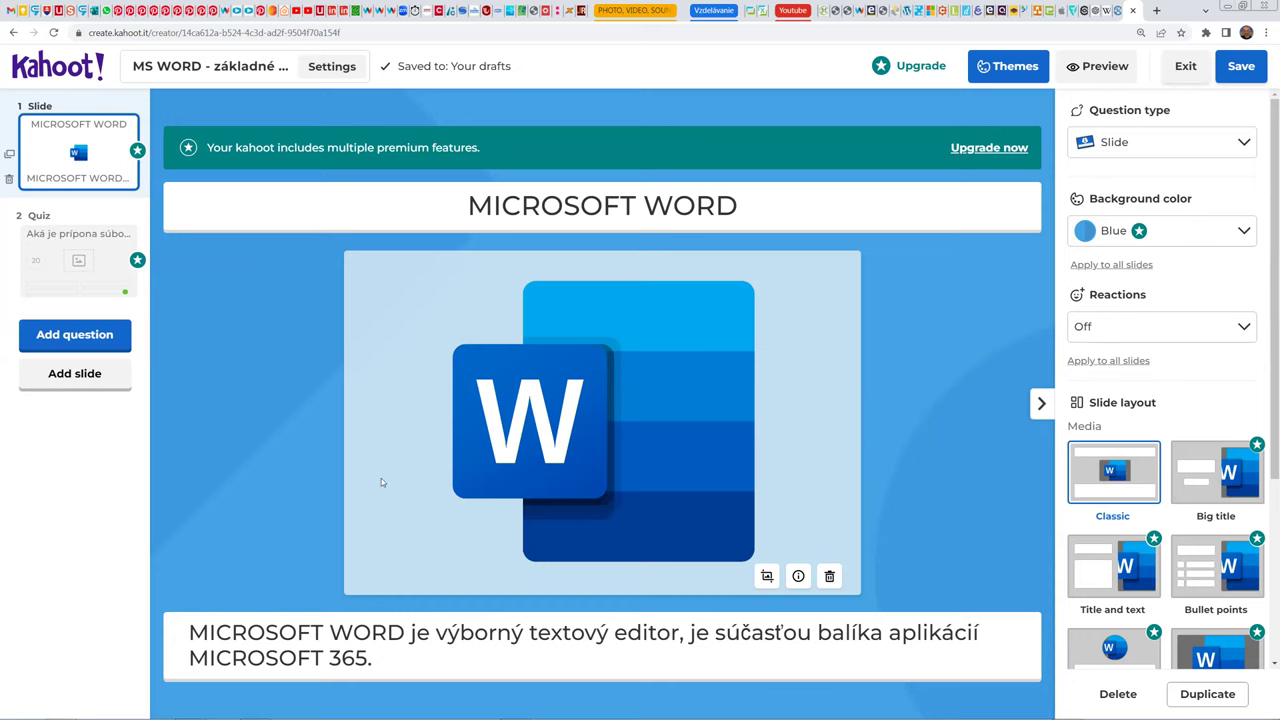
left_click(122, 257)
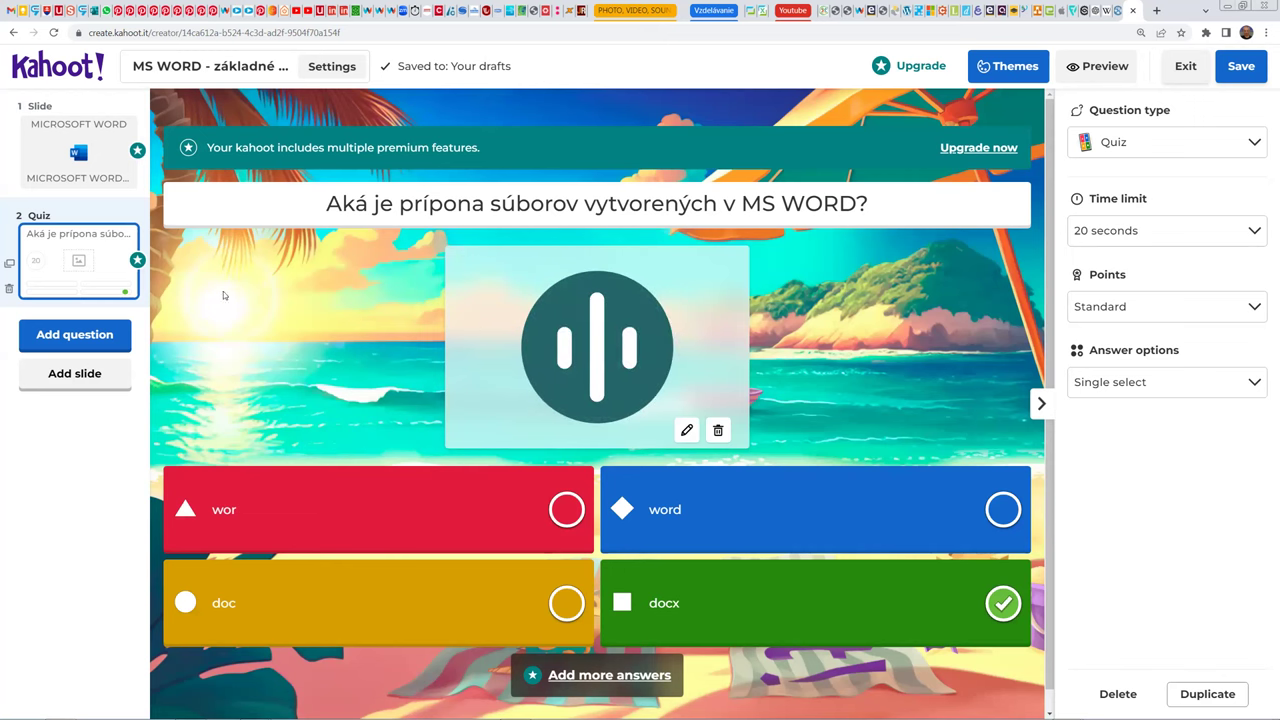
Step: Add a True or false question reading "Word existuje v online verzii..." and mark True as the correct answer
left_click(78, 341)
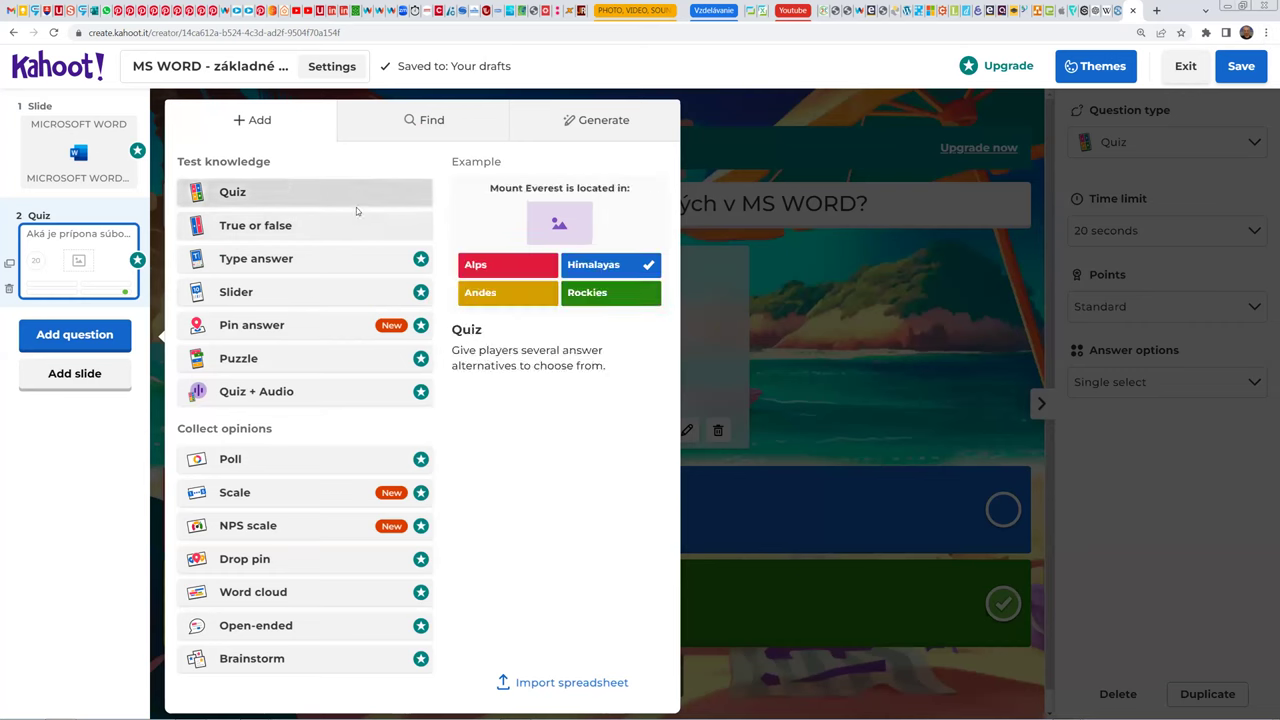
left_click(252, 228)
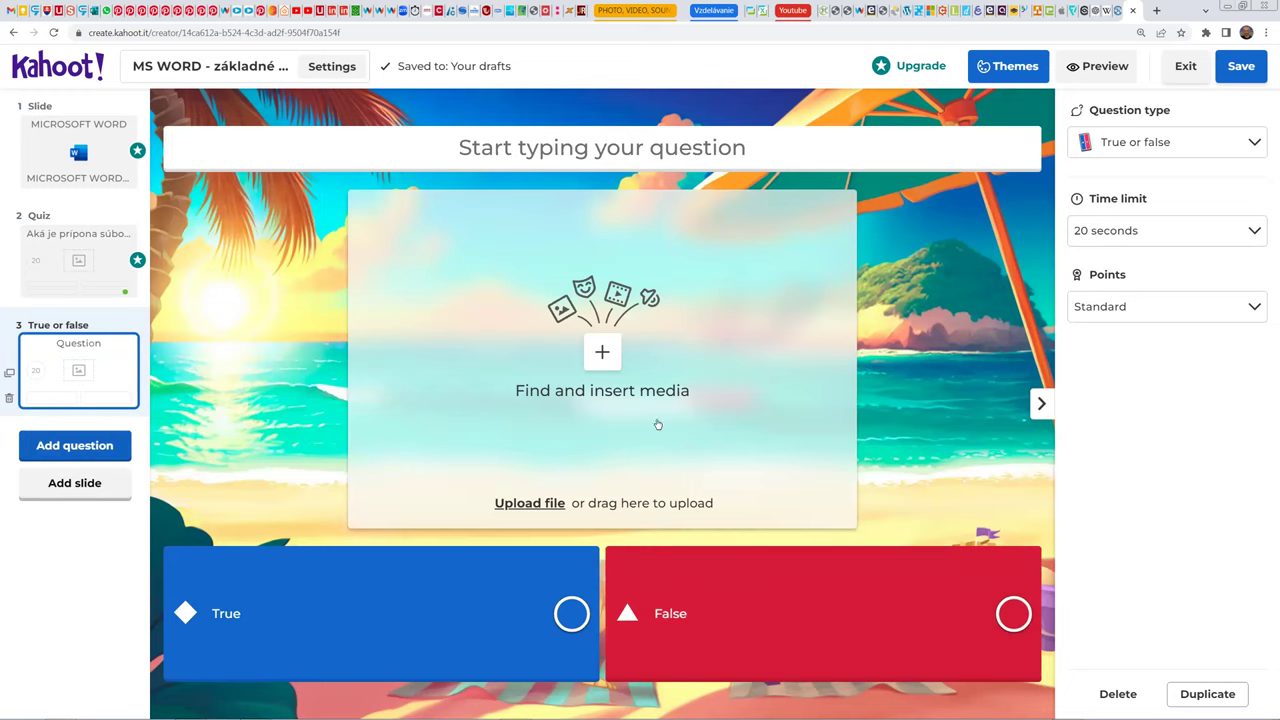
left_click(614, 154)
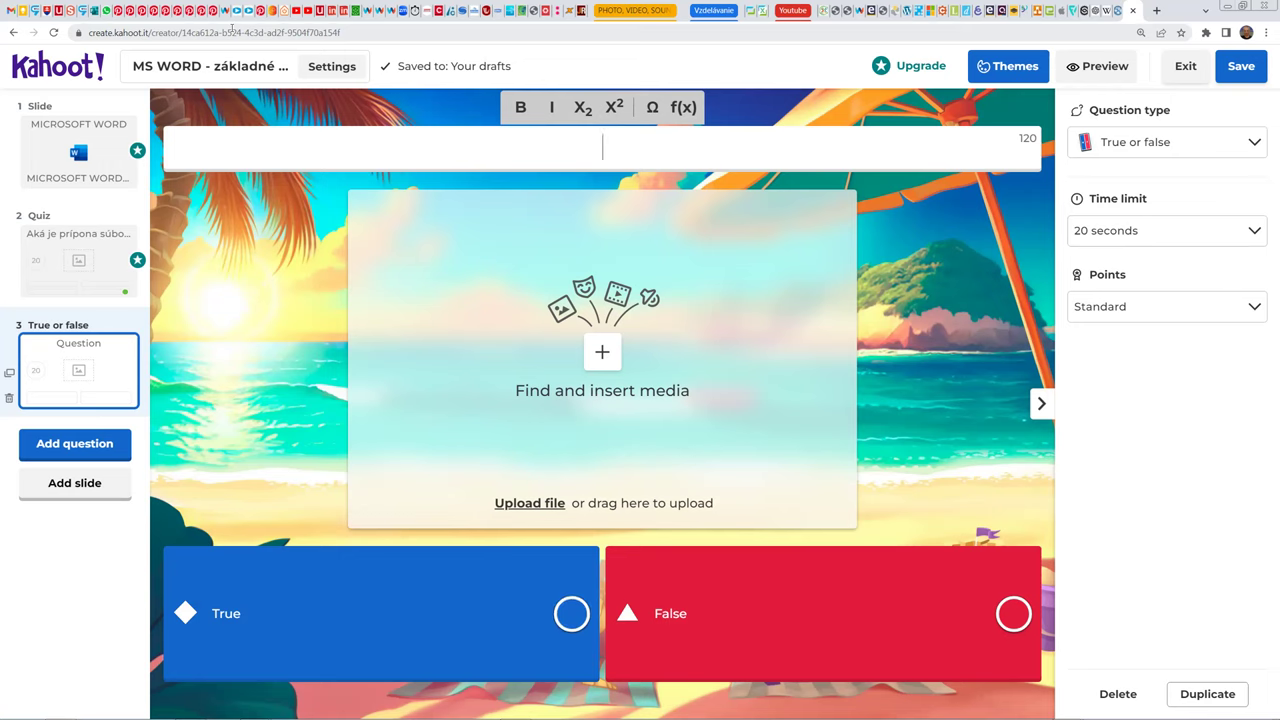
type("Word ")
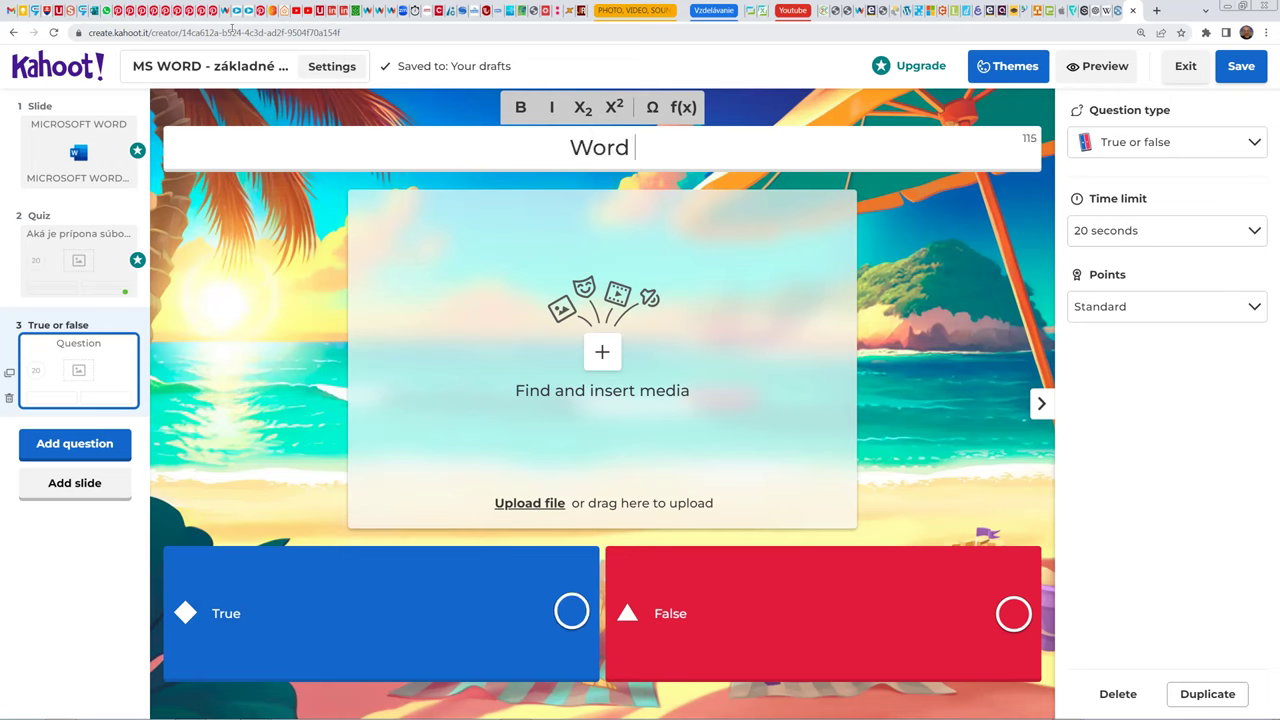
type("existuje ")
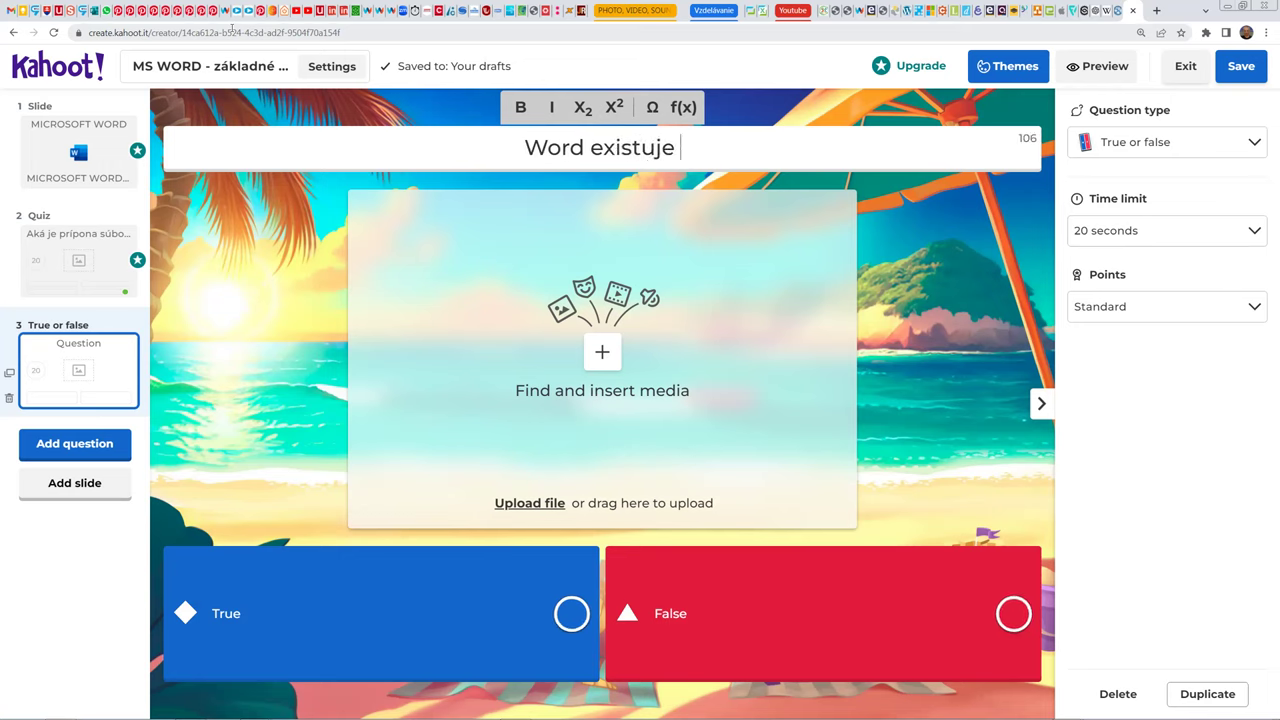
type("v online verzii")
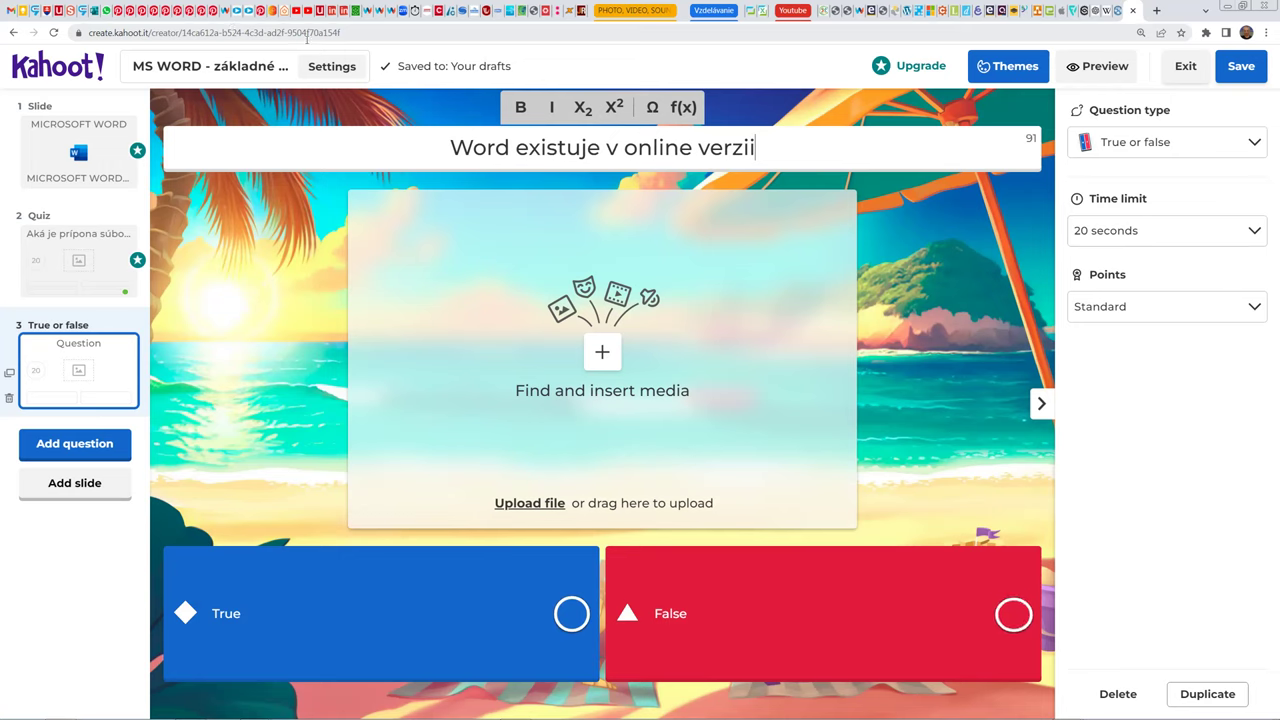
type("...")
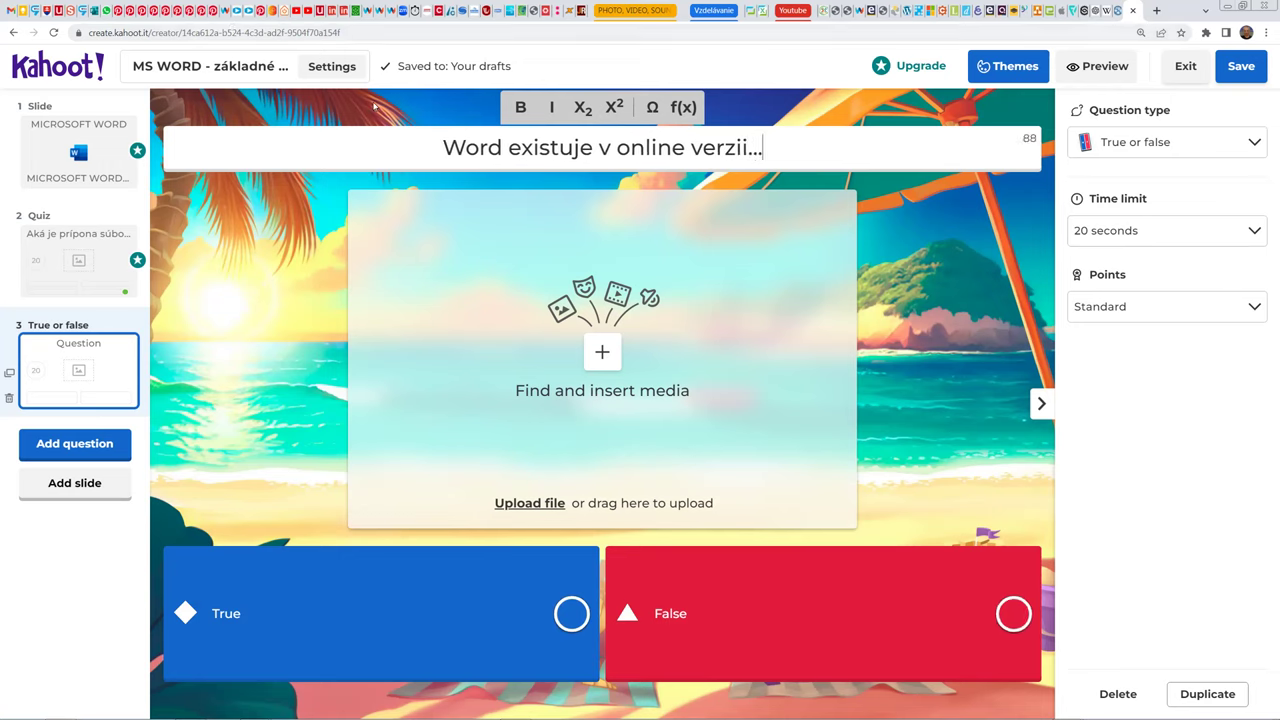
left_click(568, 612)
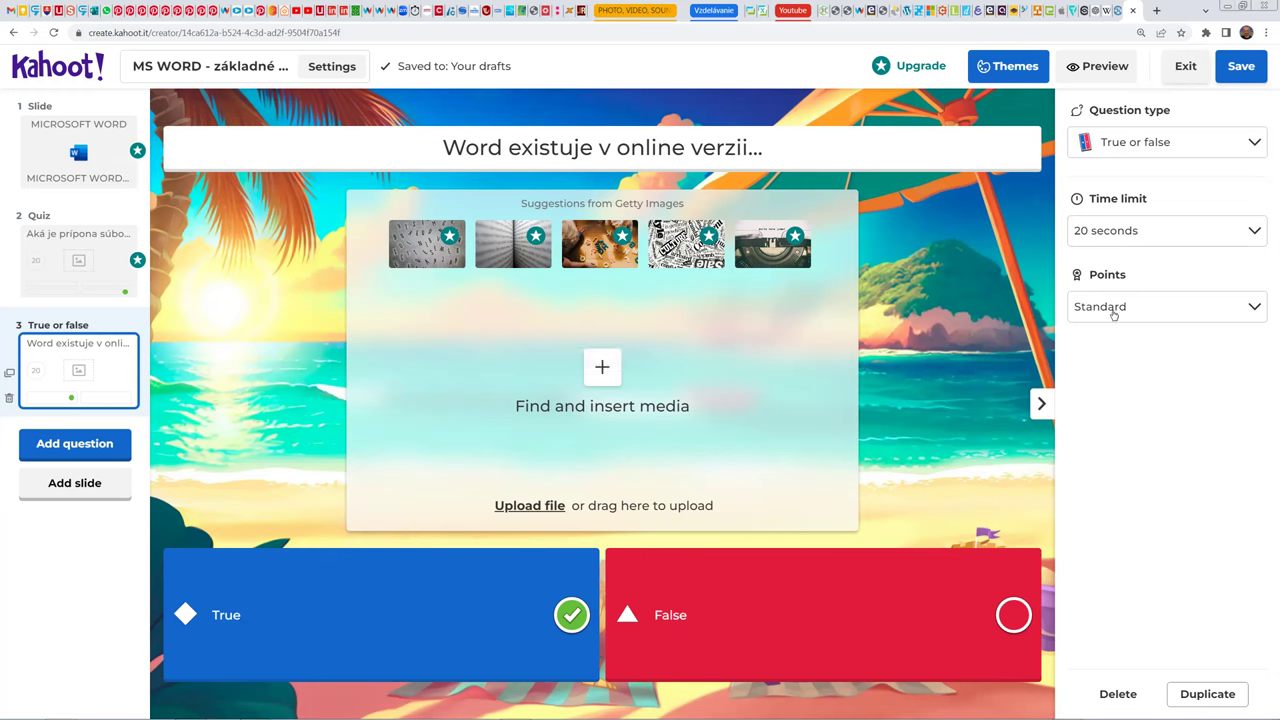
Step: Set the file-extension quiz question to award Double points
left_click(75, 255)
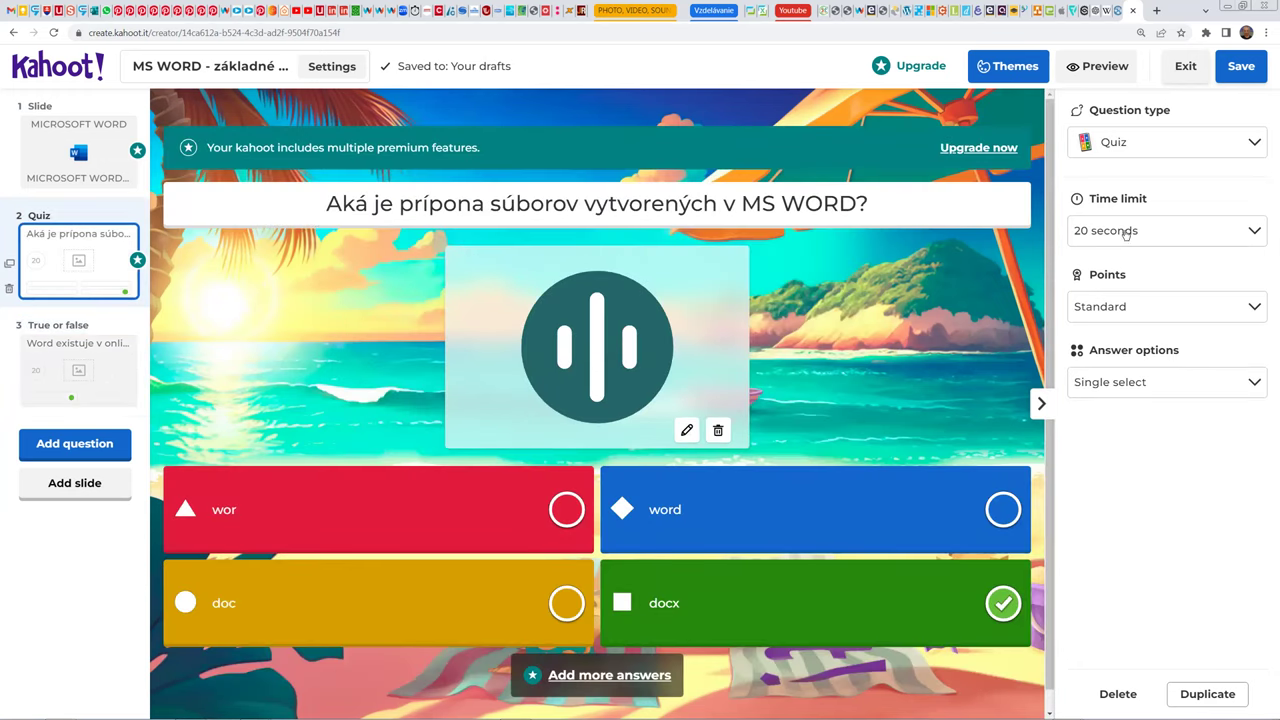
left_click(1143, 305)
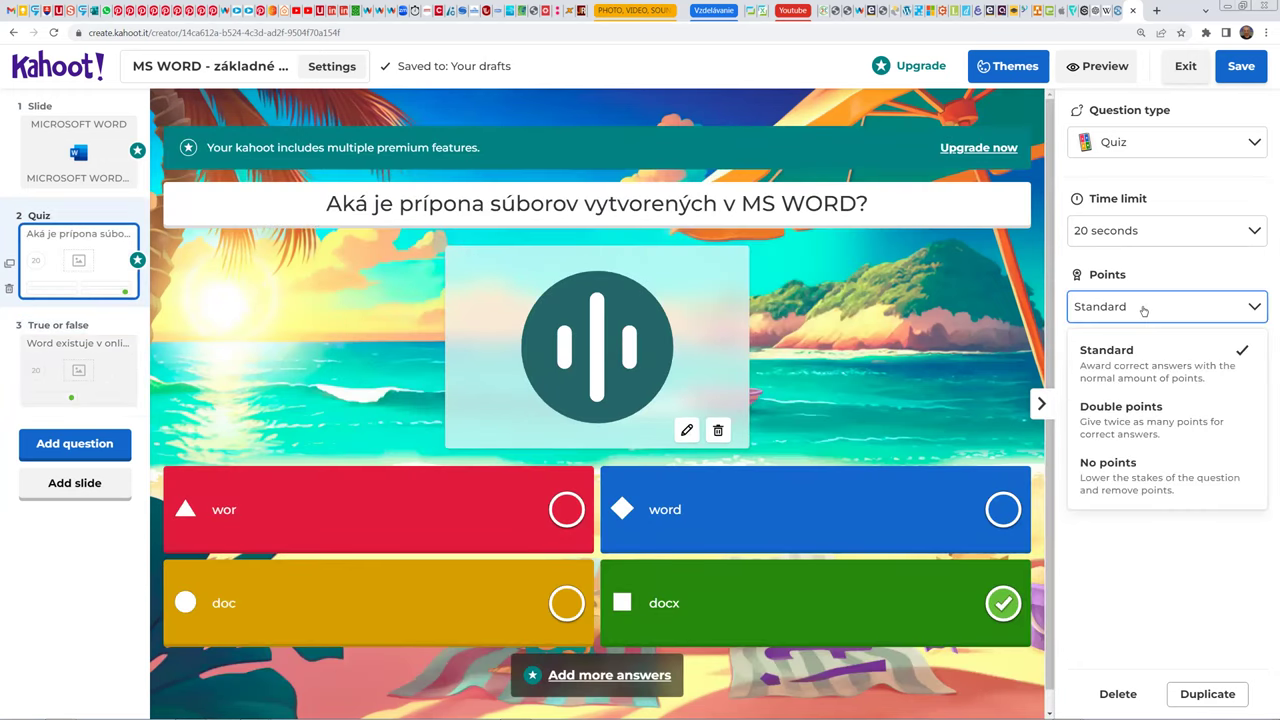
left_click(1137, 418)
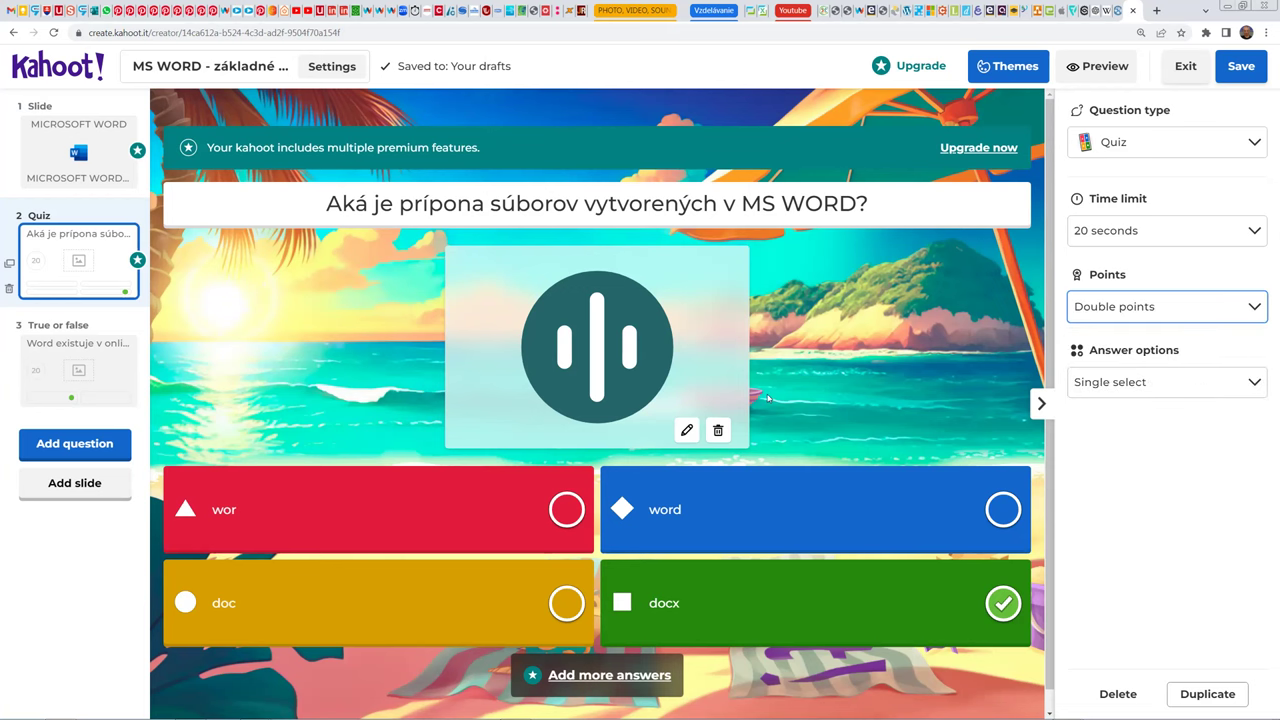
Step: Change the background color of the introductory Word slide to Light gray
left_click(95, 163)
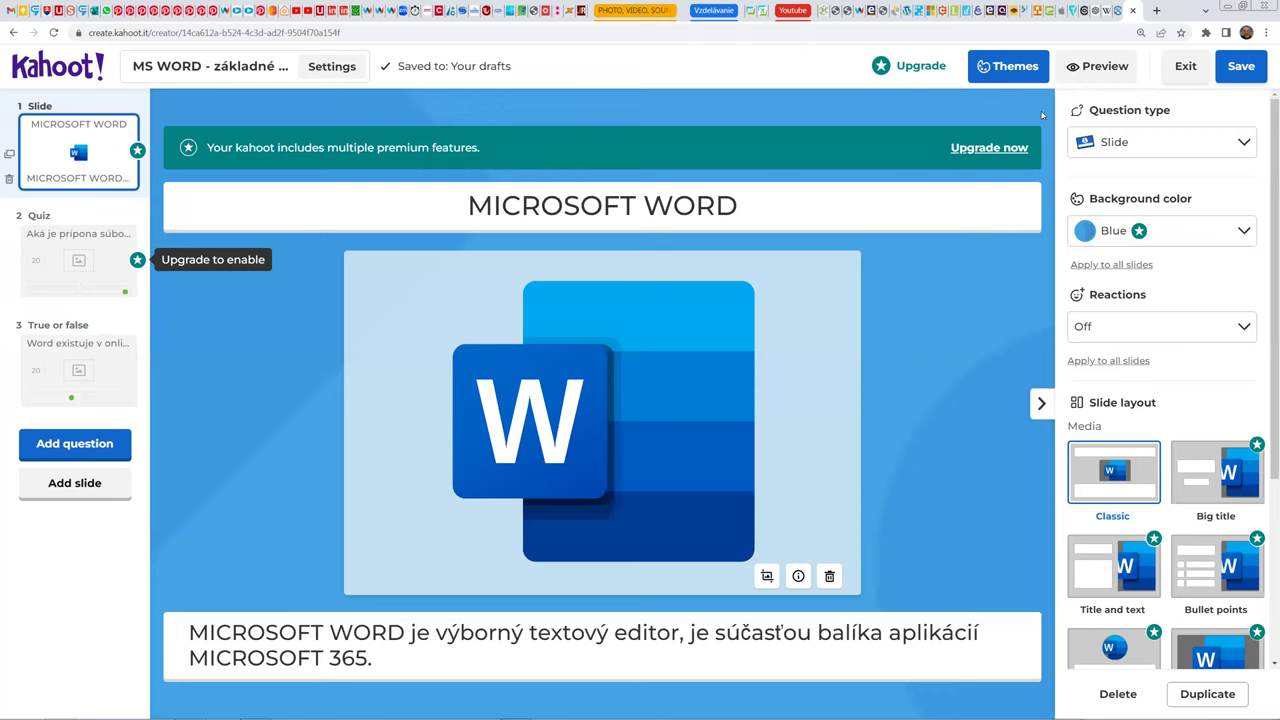
left_click(1117, 143)
left_click(1117, 143)
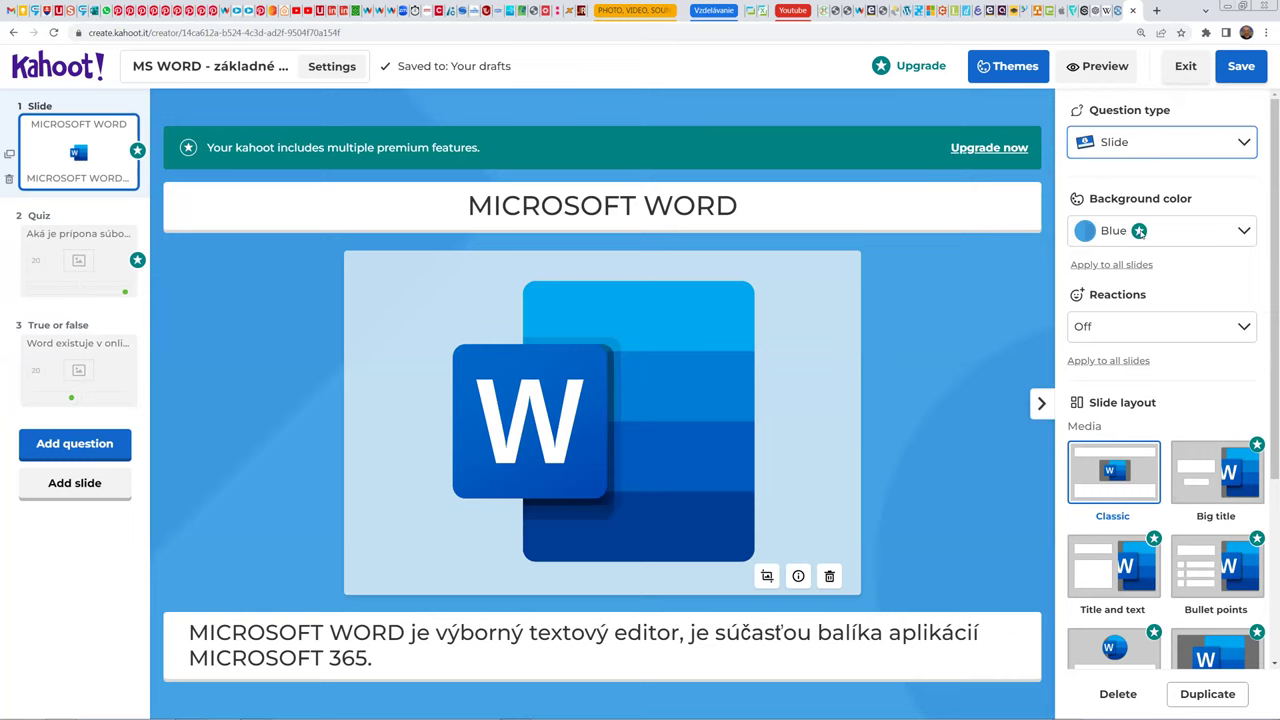
left_click(1139, 231)
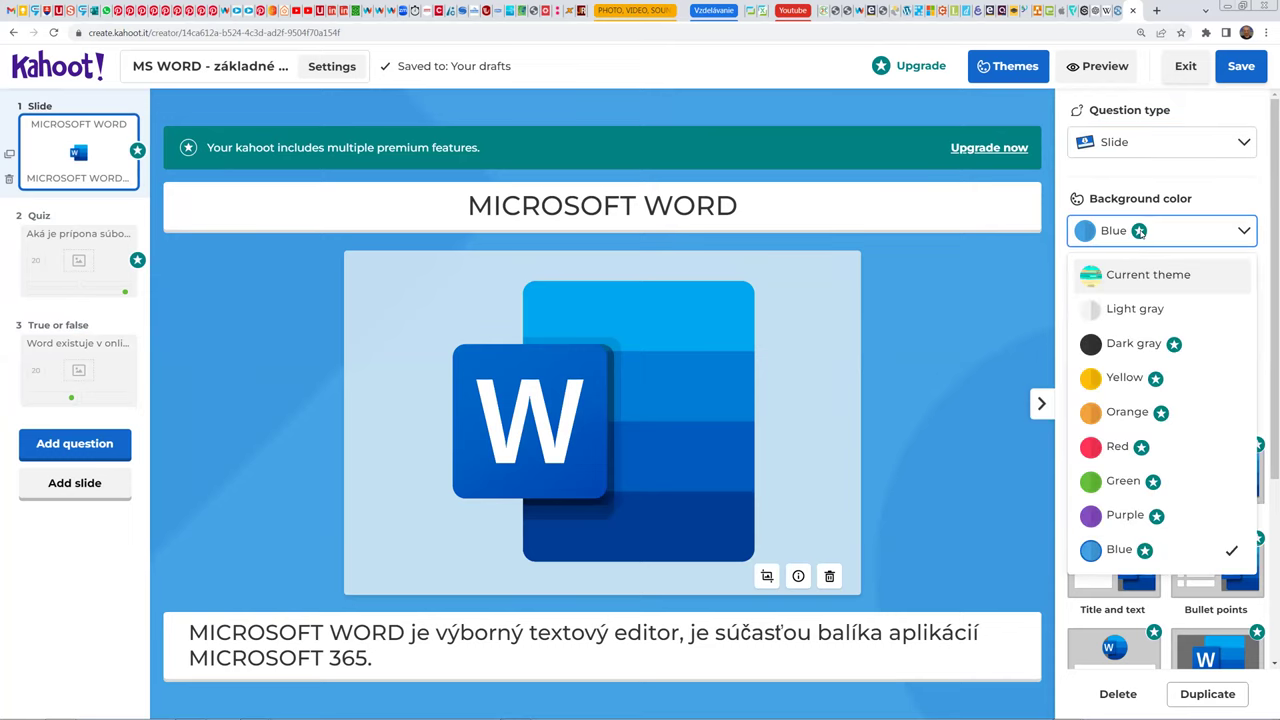
left_click(1137, 308)
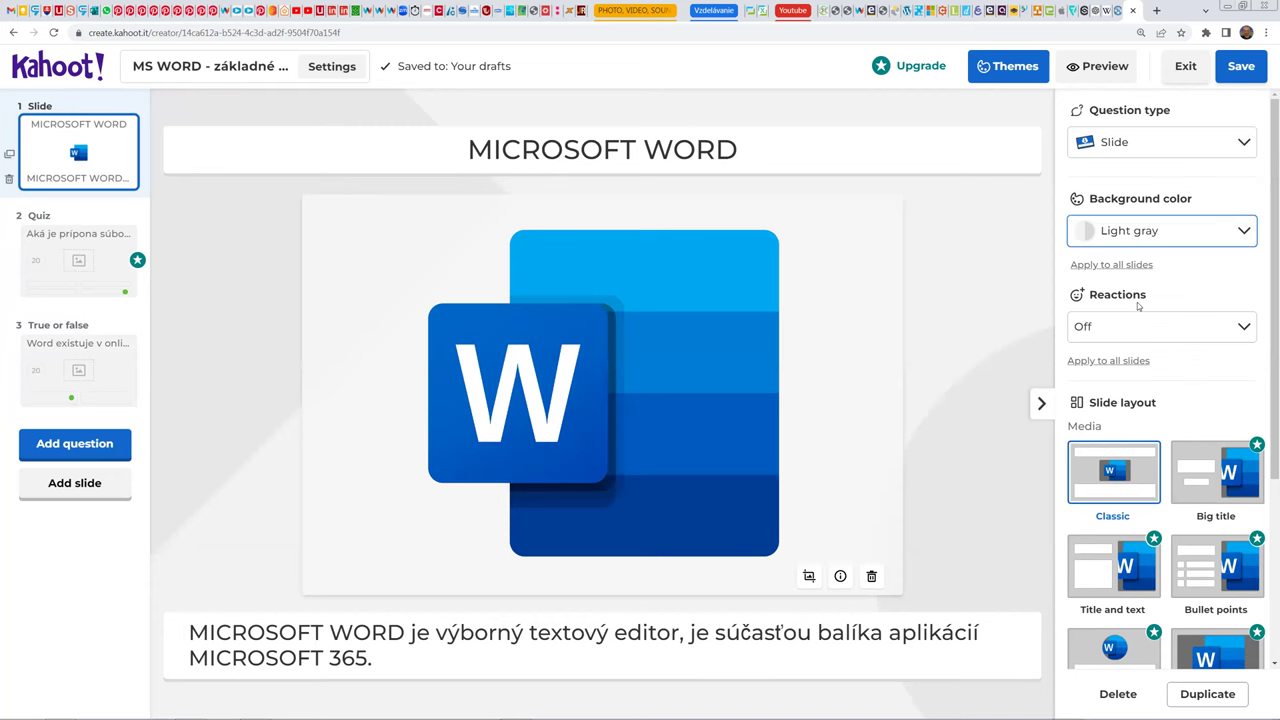
Step: Check the read-aloud audio in the file-extension quiz question
left_click(82, 262)
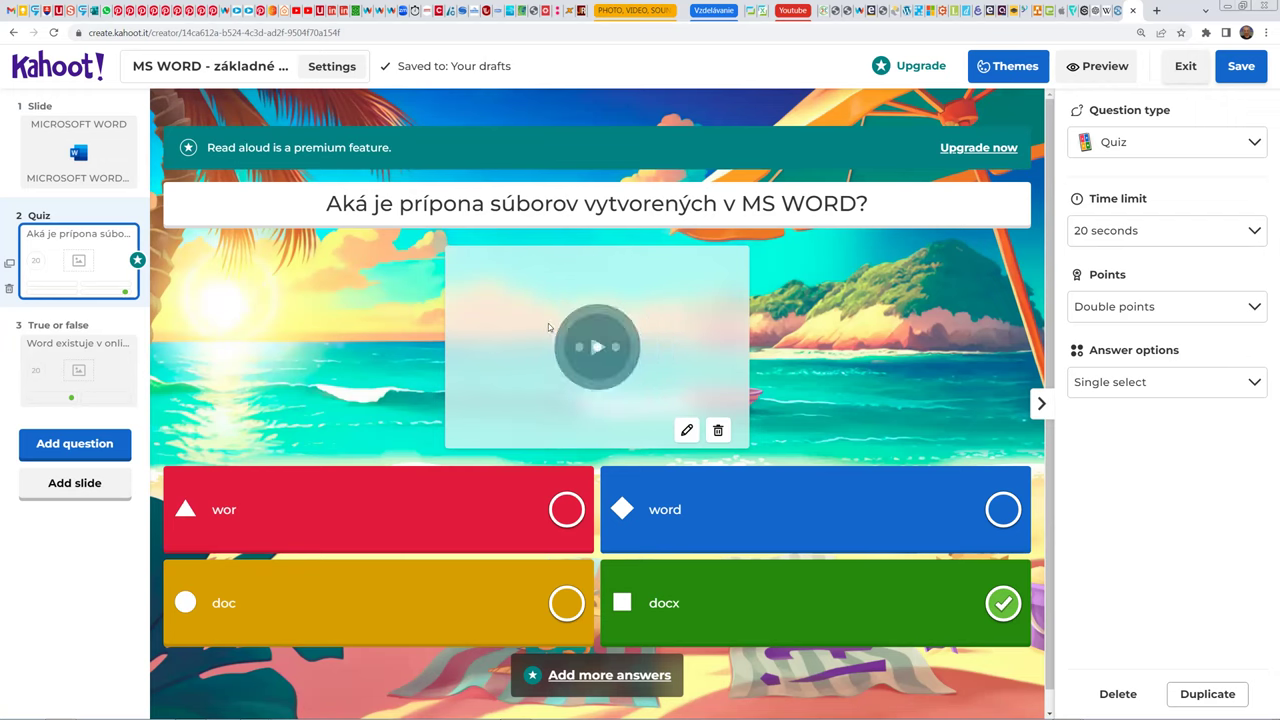
left_click(656, 330)
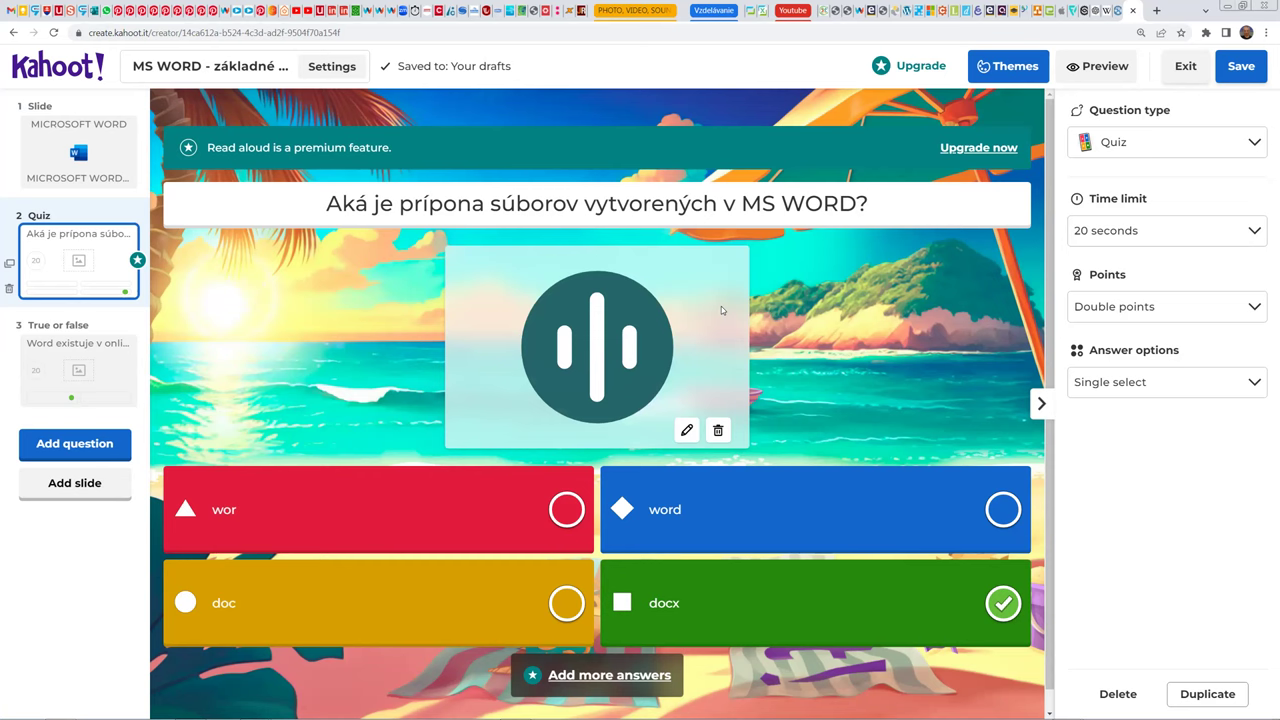
left_click(615, 337)
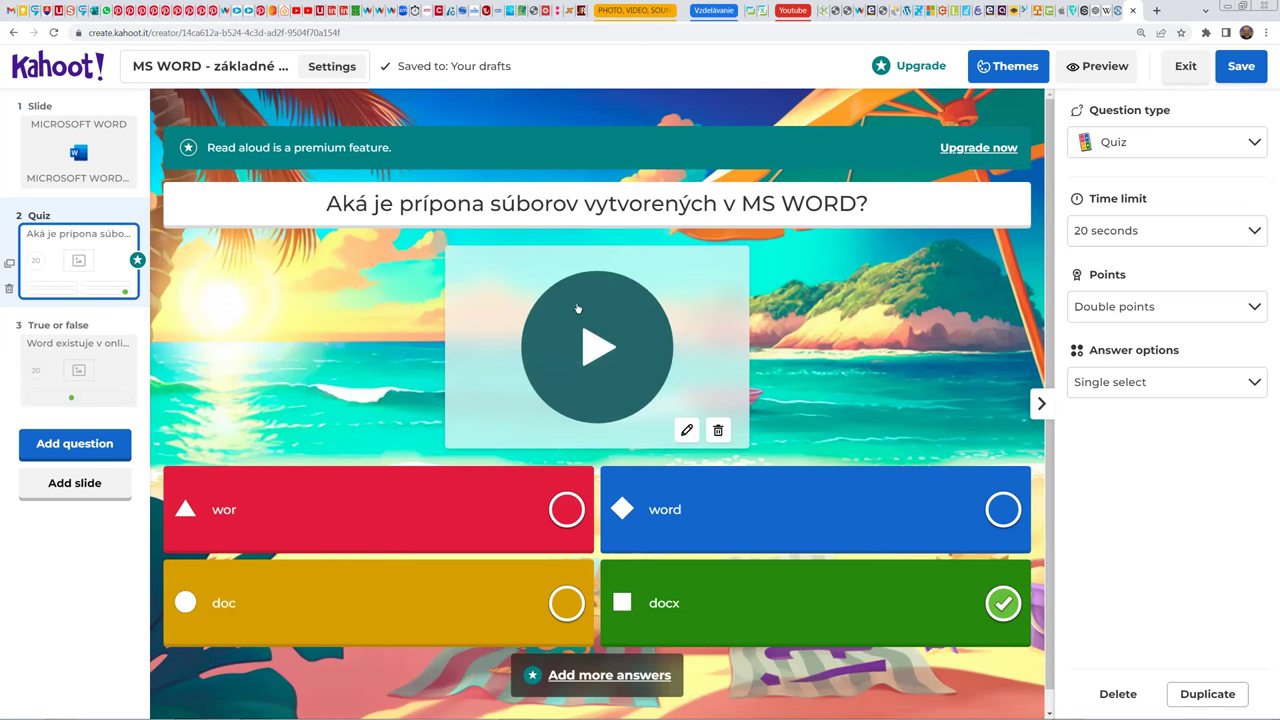
Step: Add a Type answer question after the True or false one, reading "Napíš klávesovú skratku pre vytvorenie novej strany..."
left_click(74, 387)
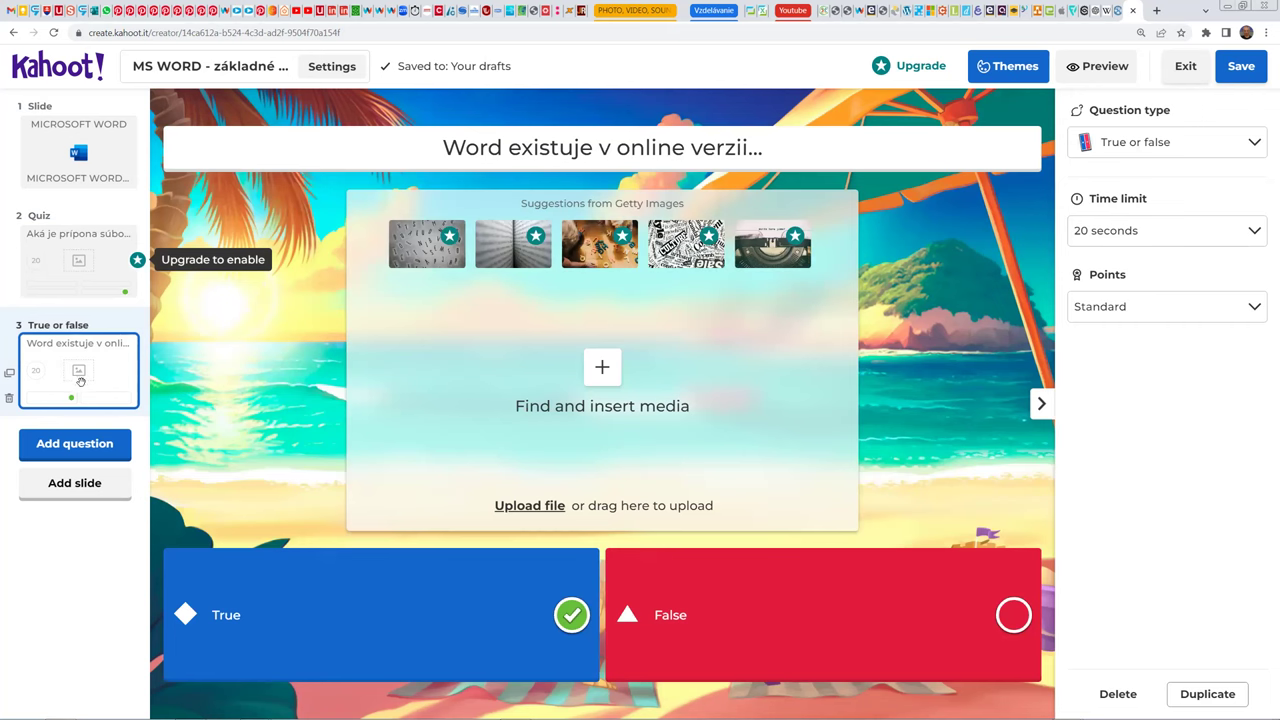
left_click(95, 450)
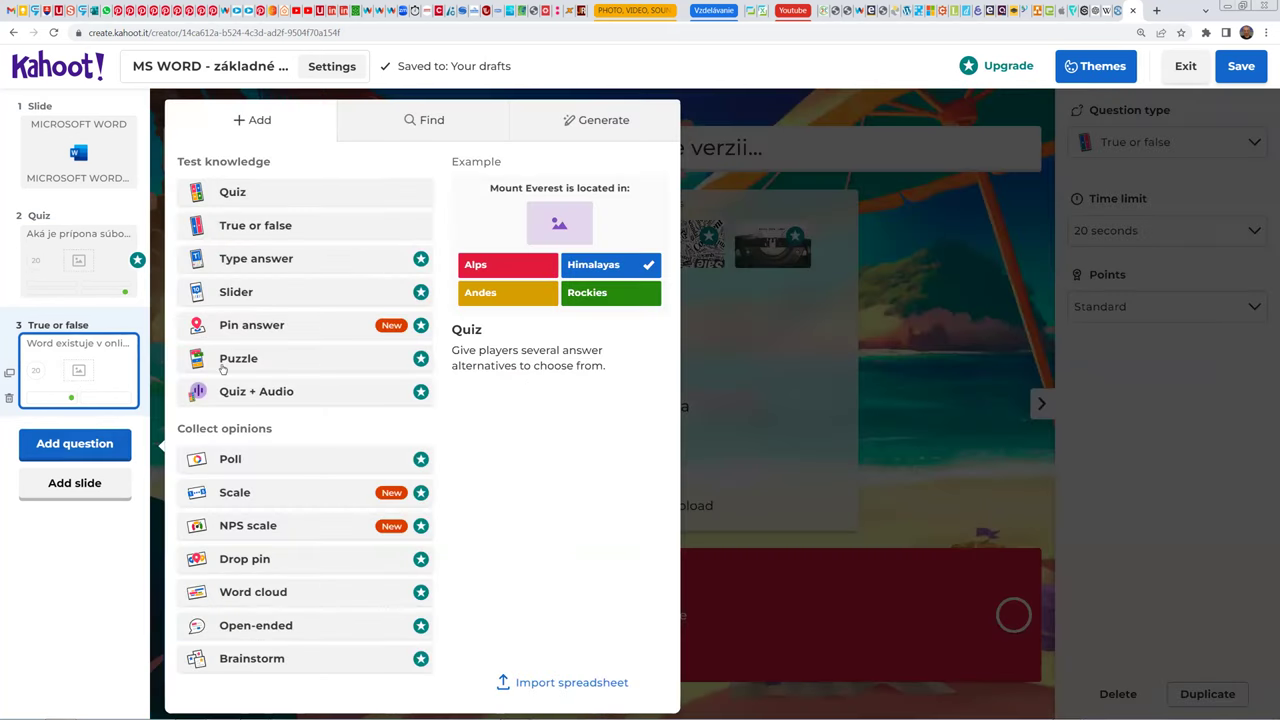
left_click(256, 258)
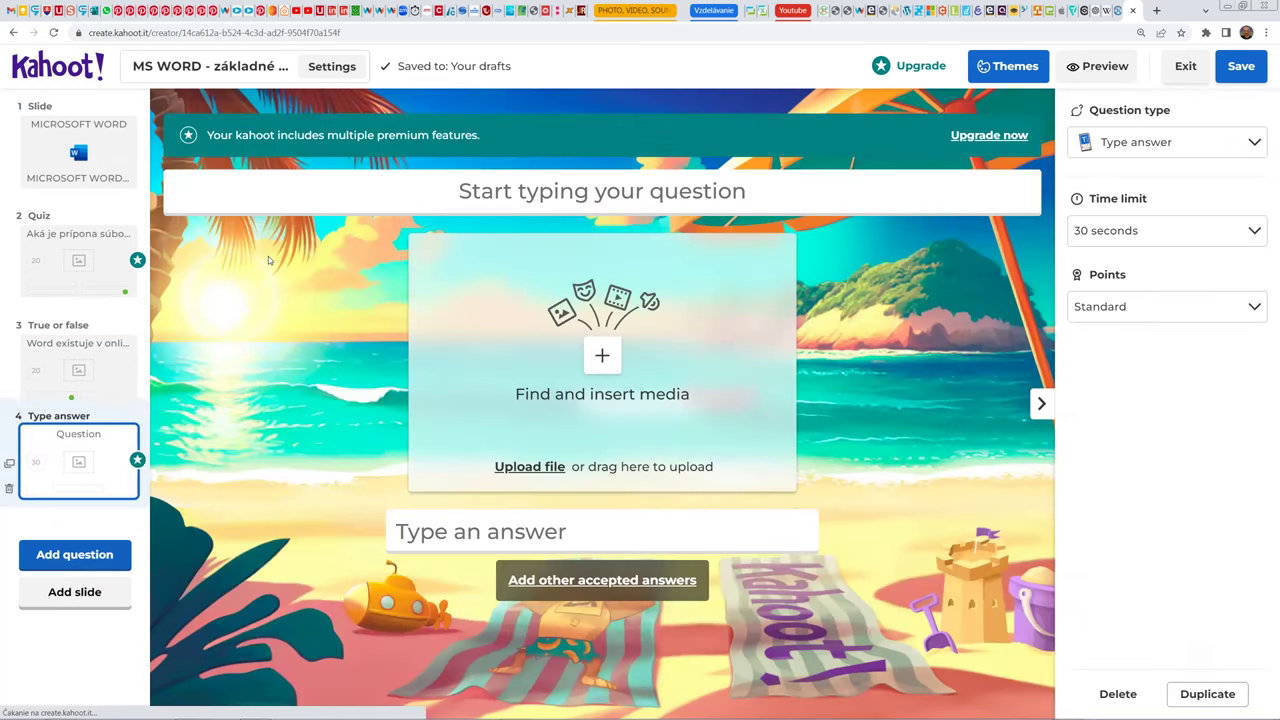
left_click(591, 197)
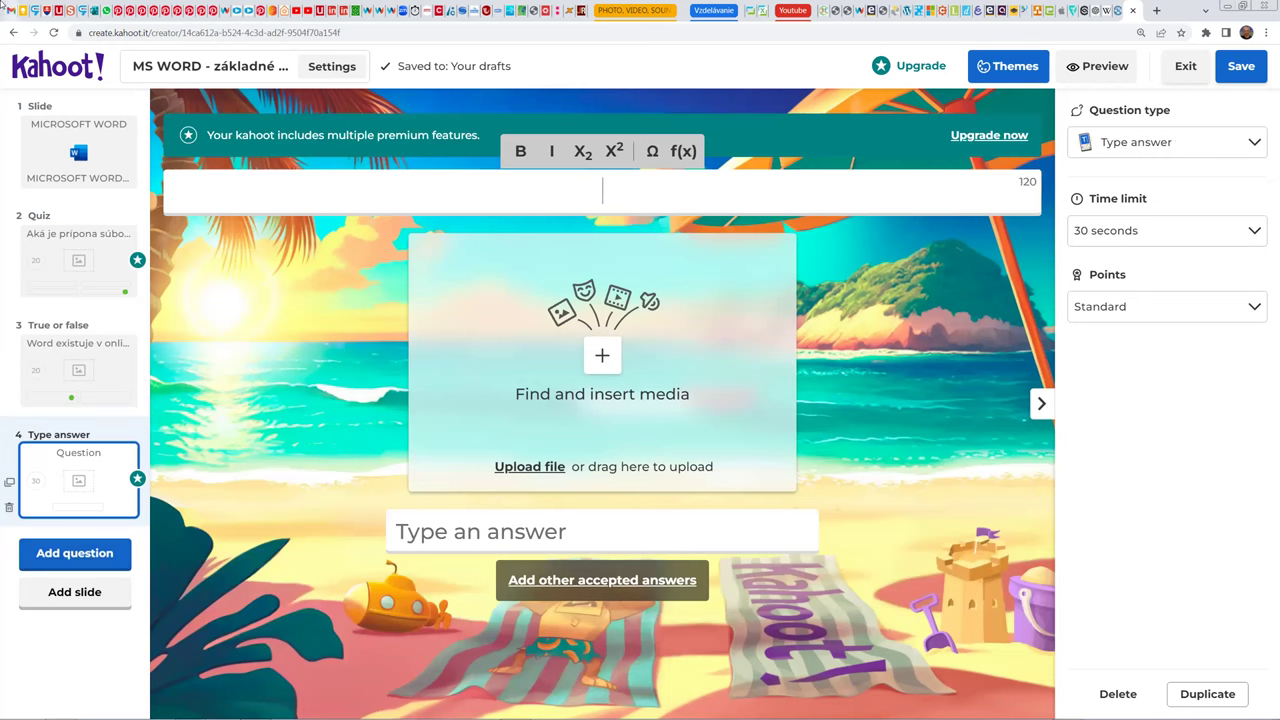
type("Napíš kláve")
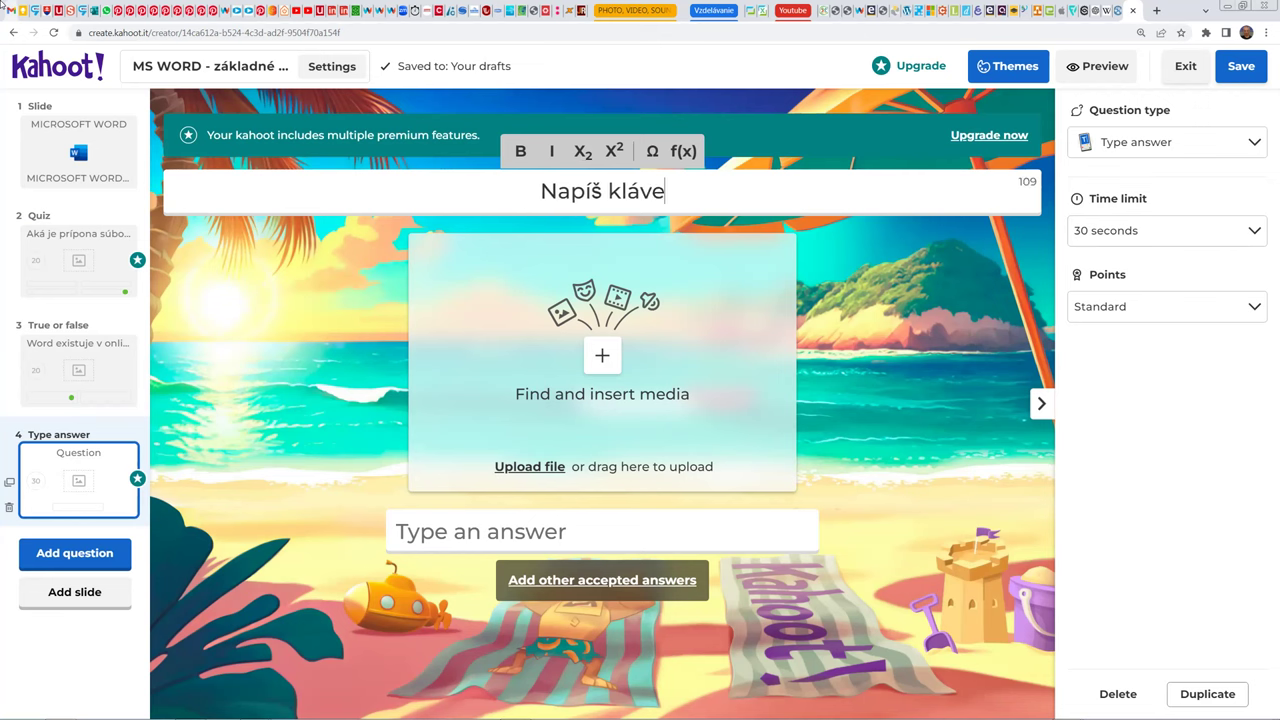
type("sovú sk")
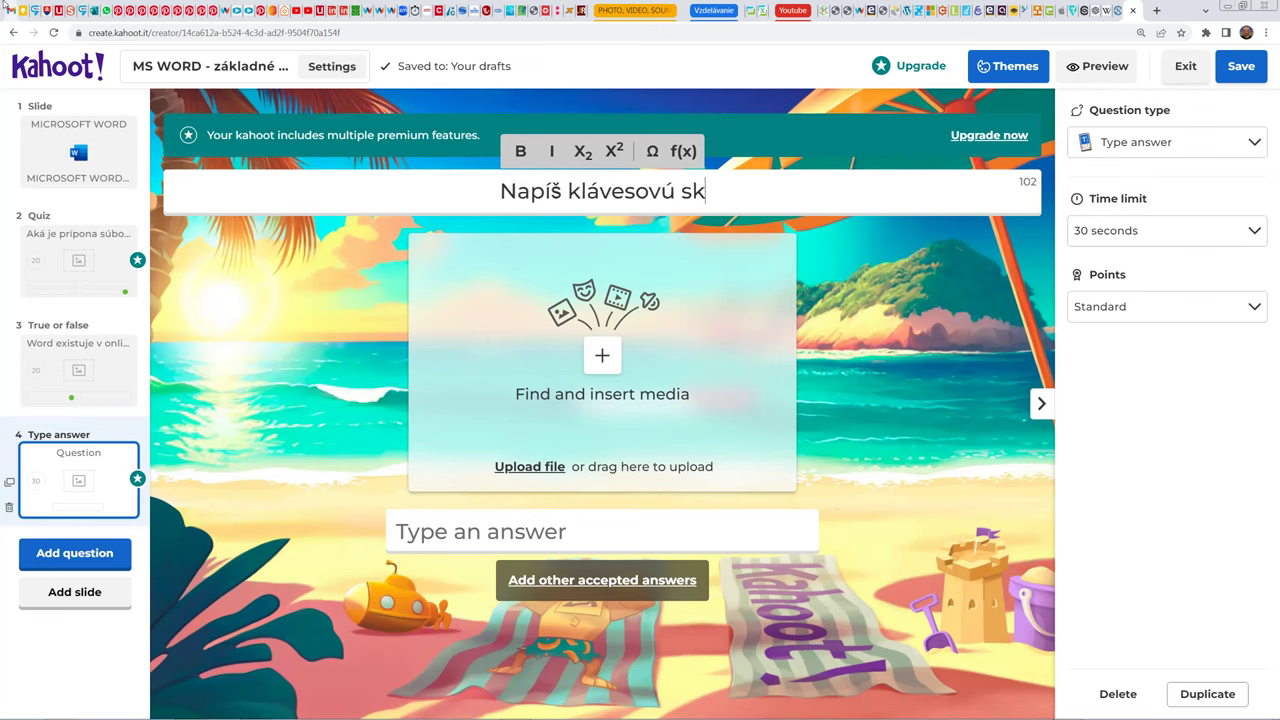
type("ratku pre vy")
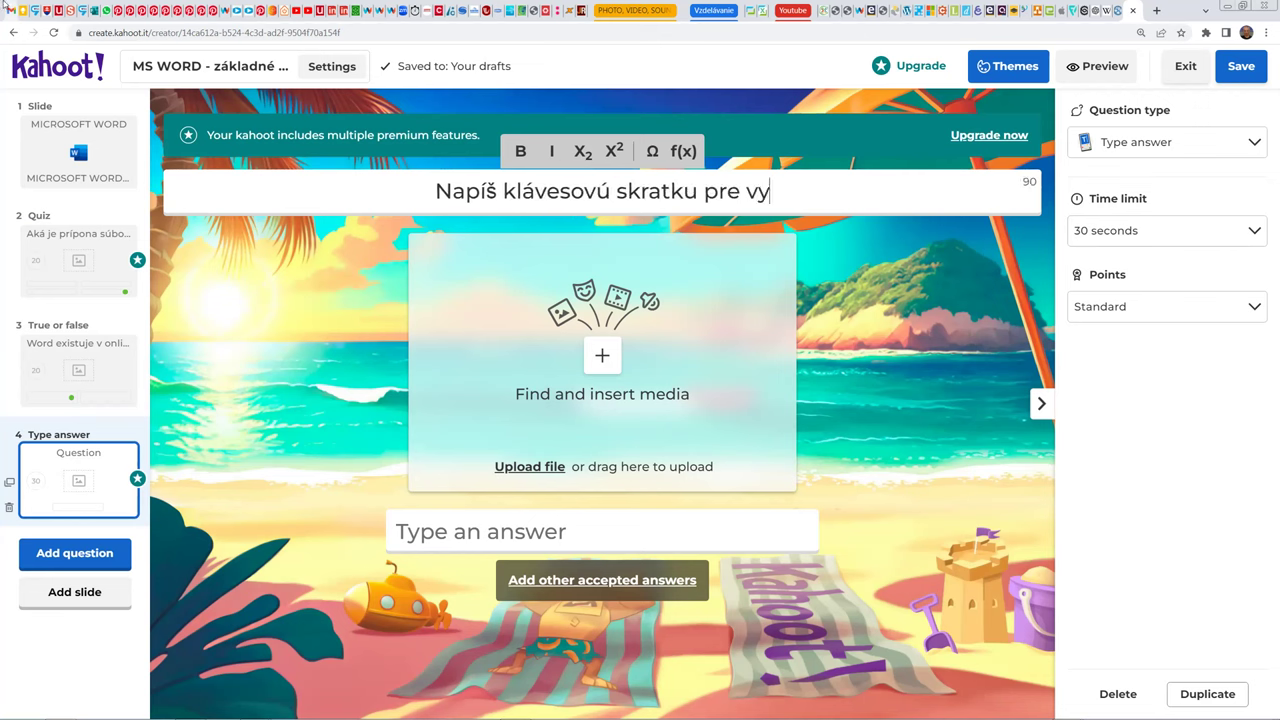
type("tvorenie novej st")
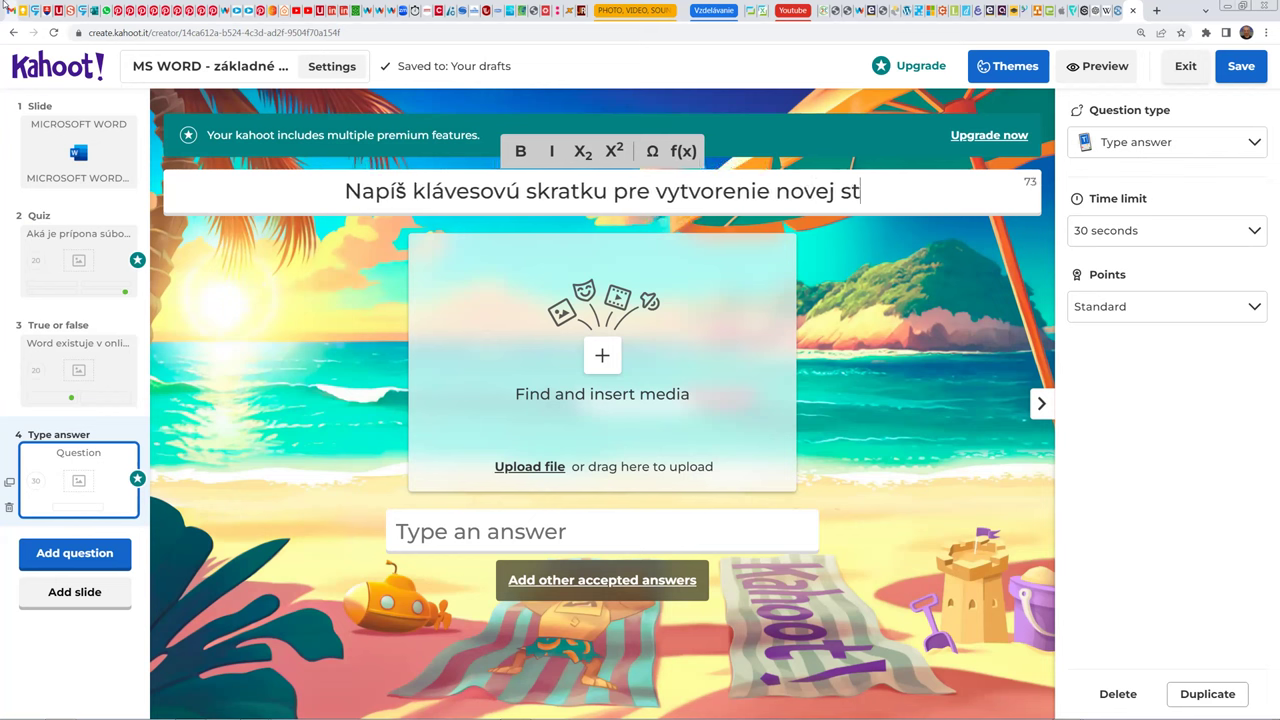
type("rany...")
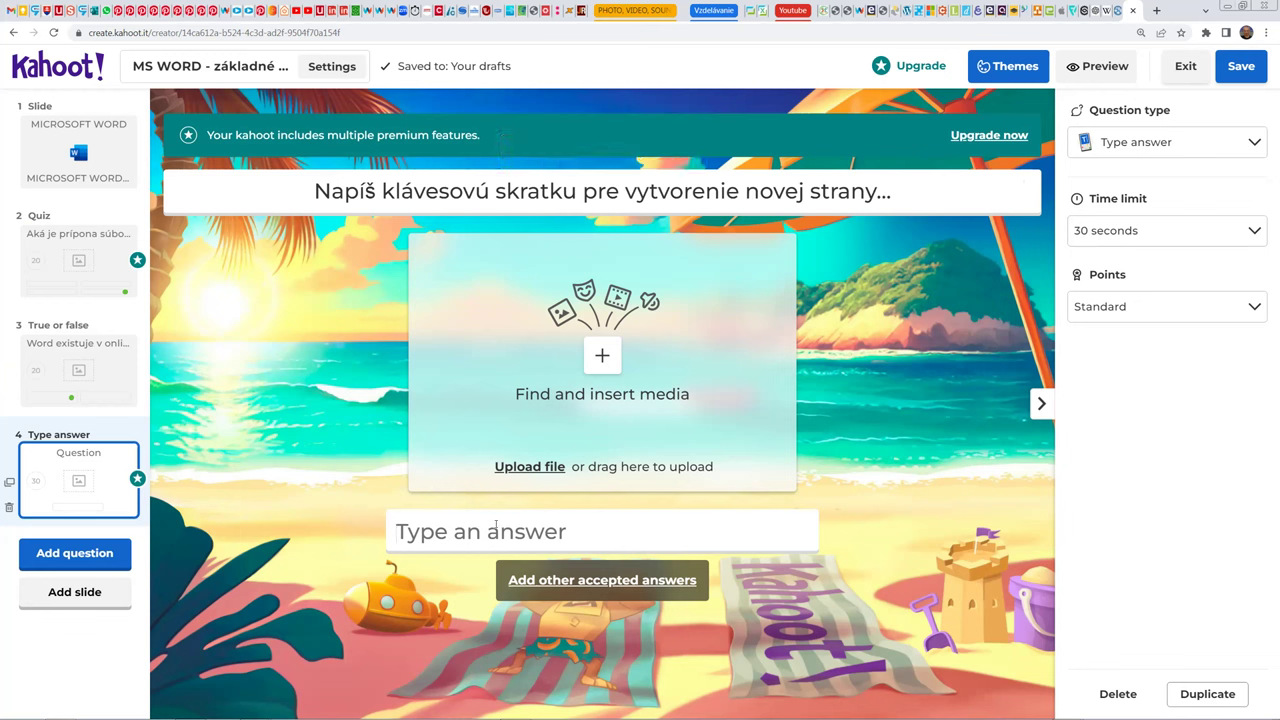
Step: Enter "Ctrl+Enter" as the correct answer and add "Ctrl + Enter" as another accepted answer
key("Tab")
type("C")
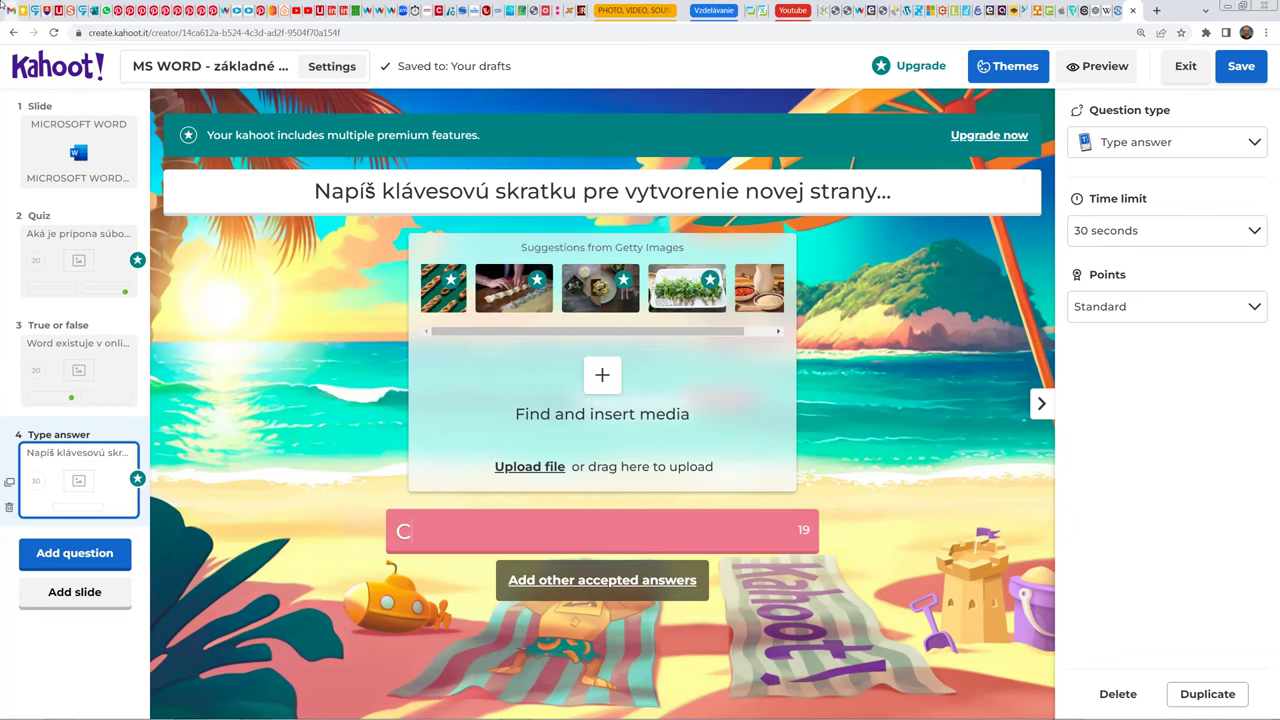
type("trl+Enter")
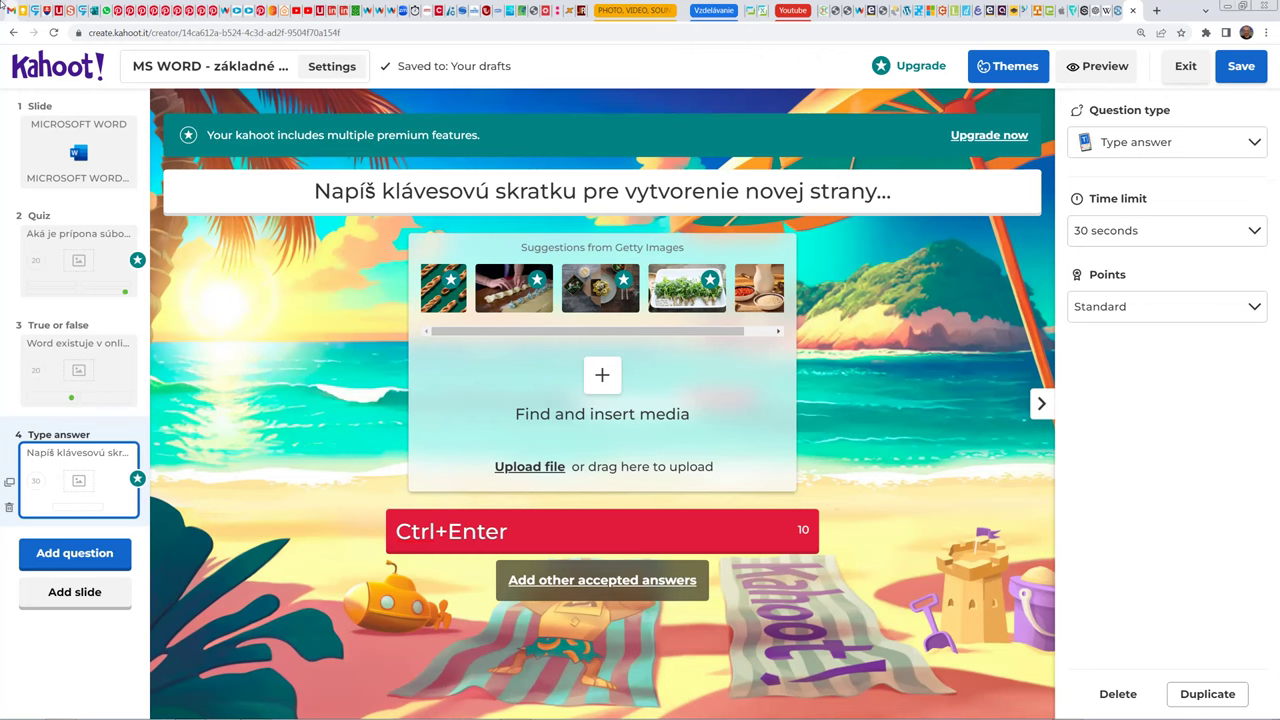
key("Tab")
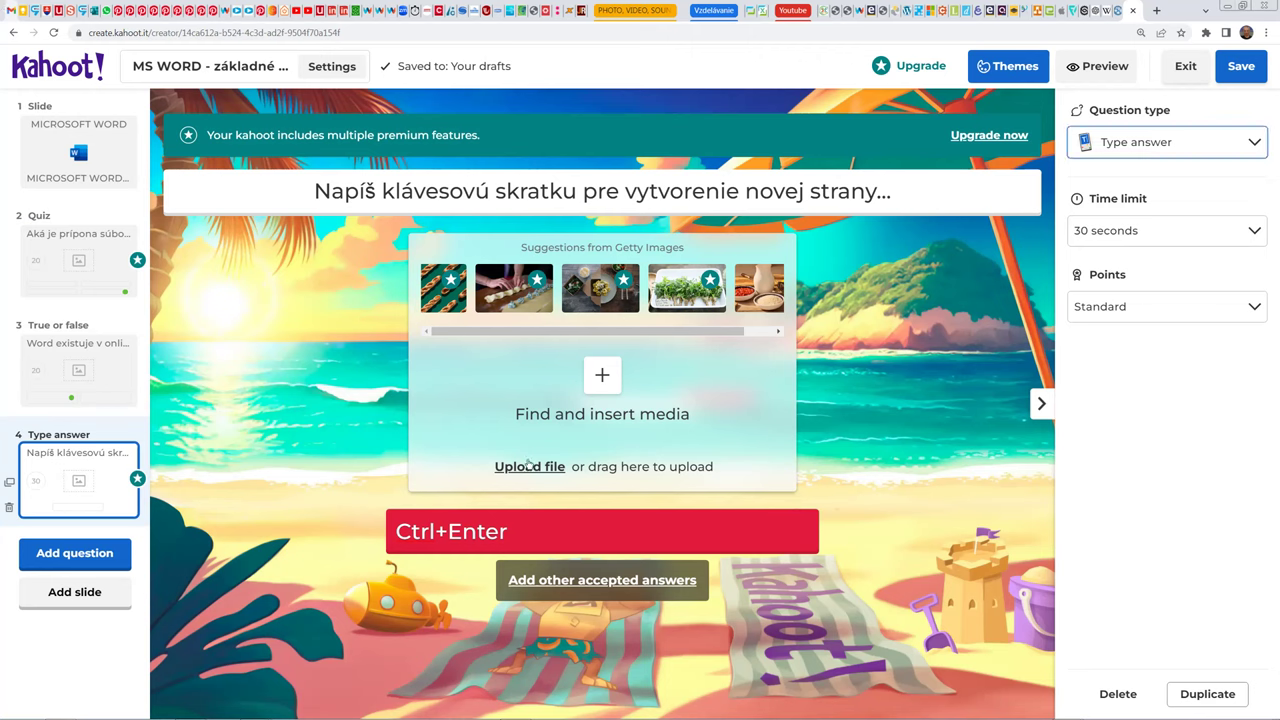
left_click(607, 584)
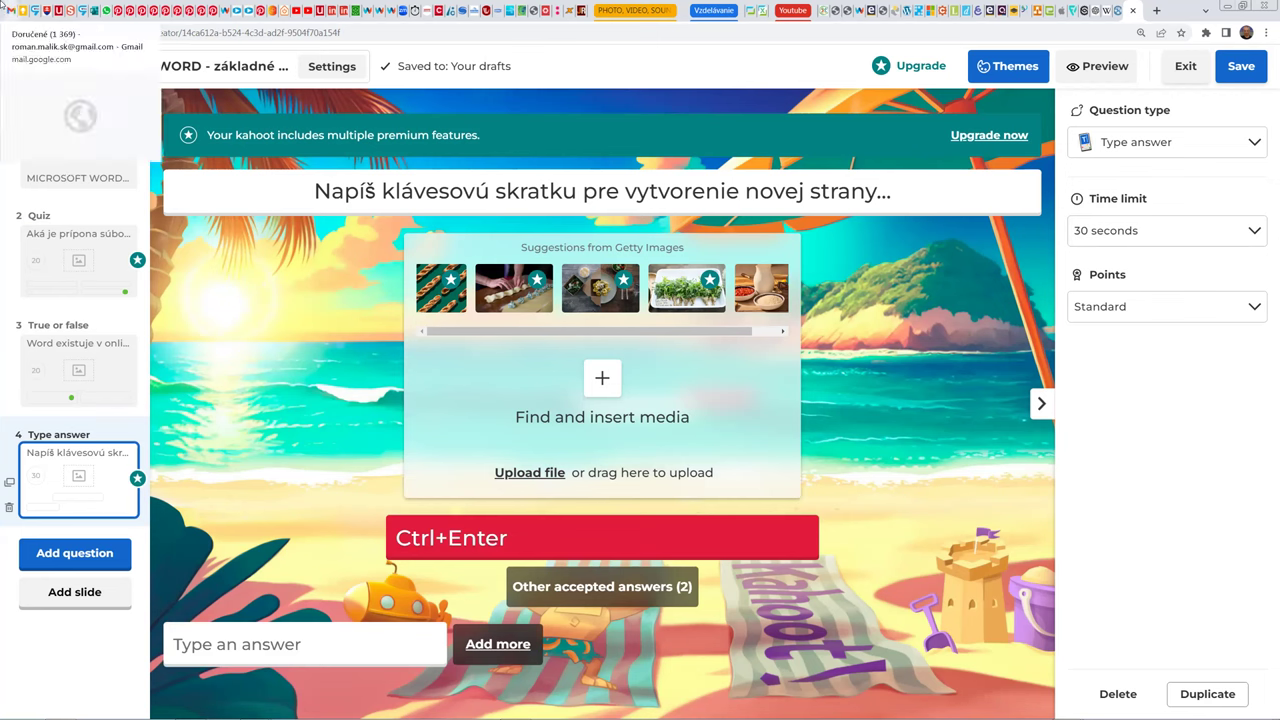
type("Ctrl + ")
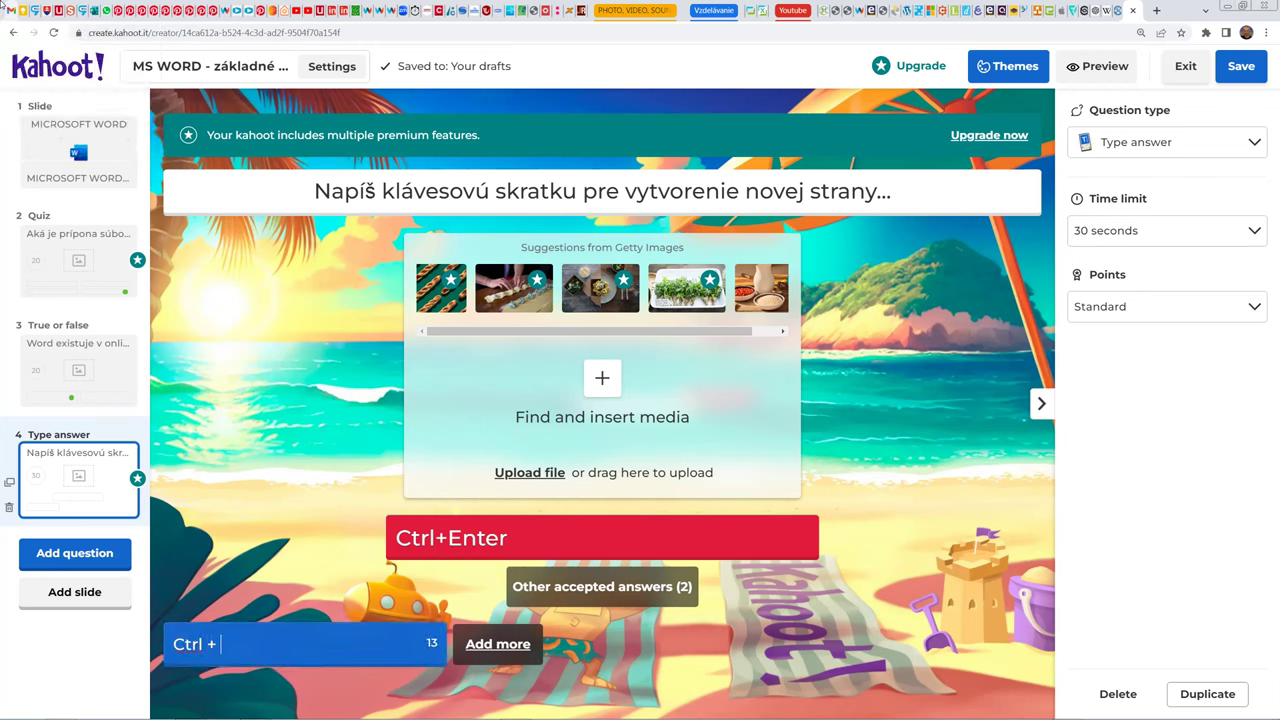
type("Enter")
left_click(651, 652)
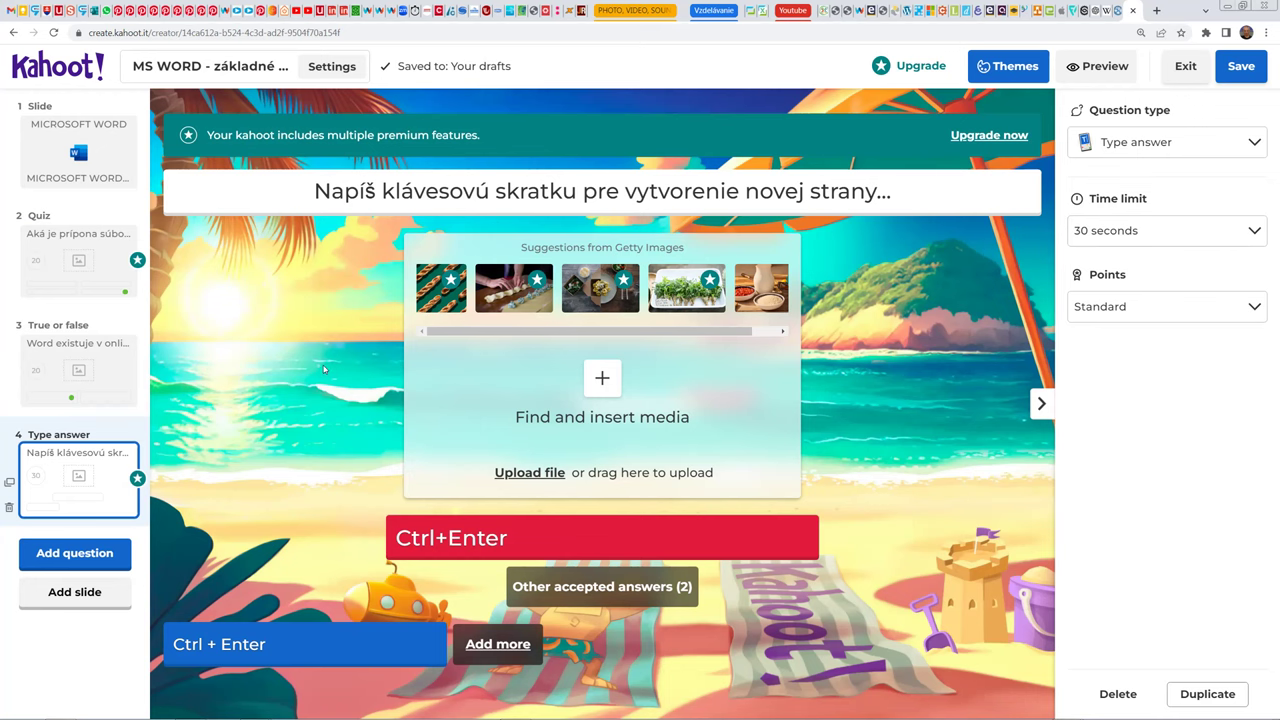
Step: Add a Quiz + Audio question after the Type answer one, without read-aloud text, and change its type to Scale
left_click(107, 550)
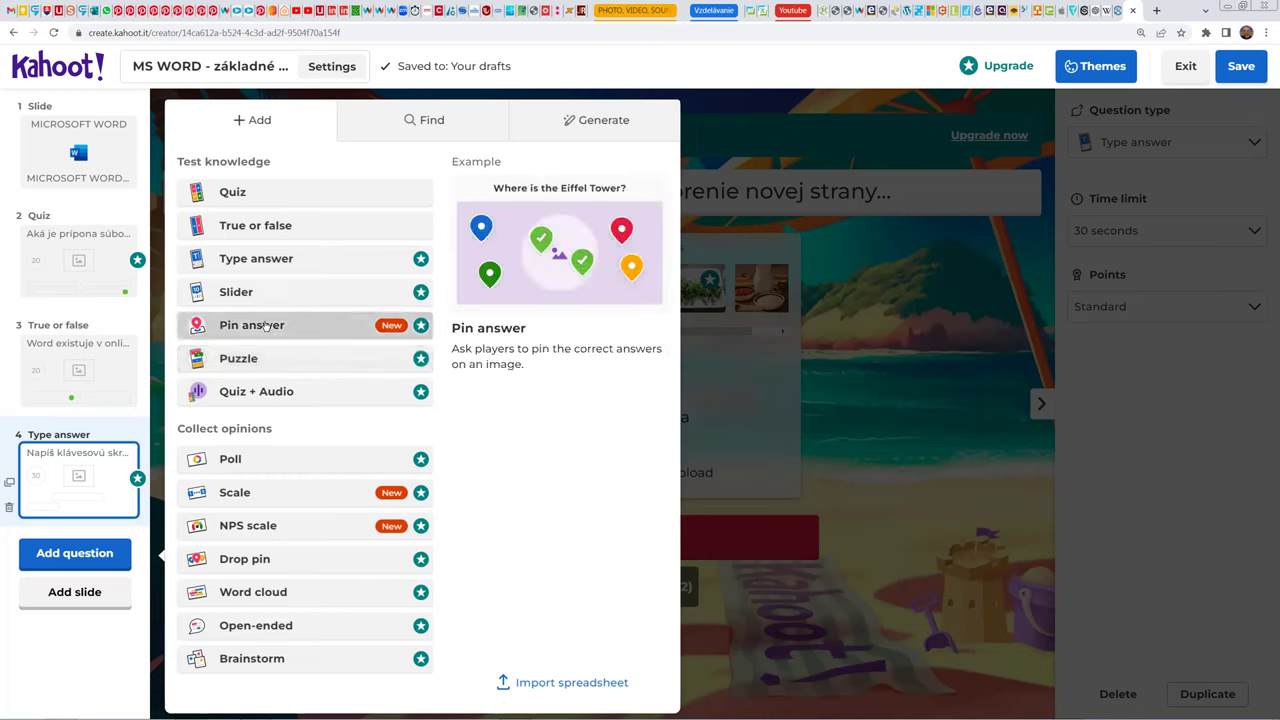
left_click(268, 393)
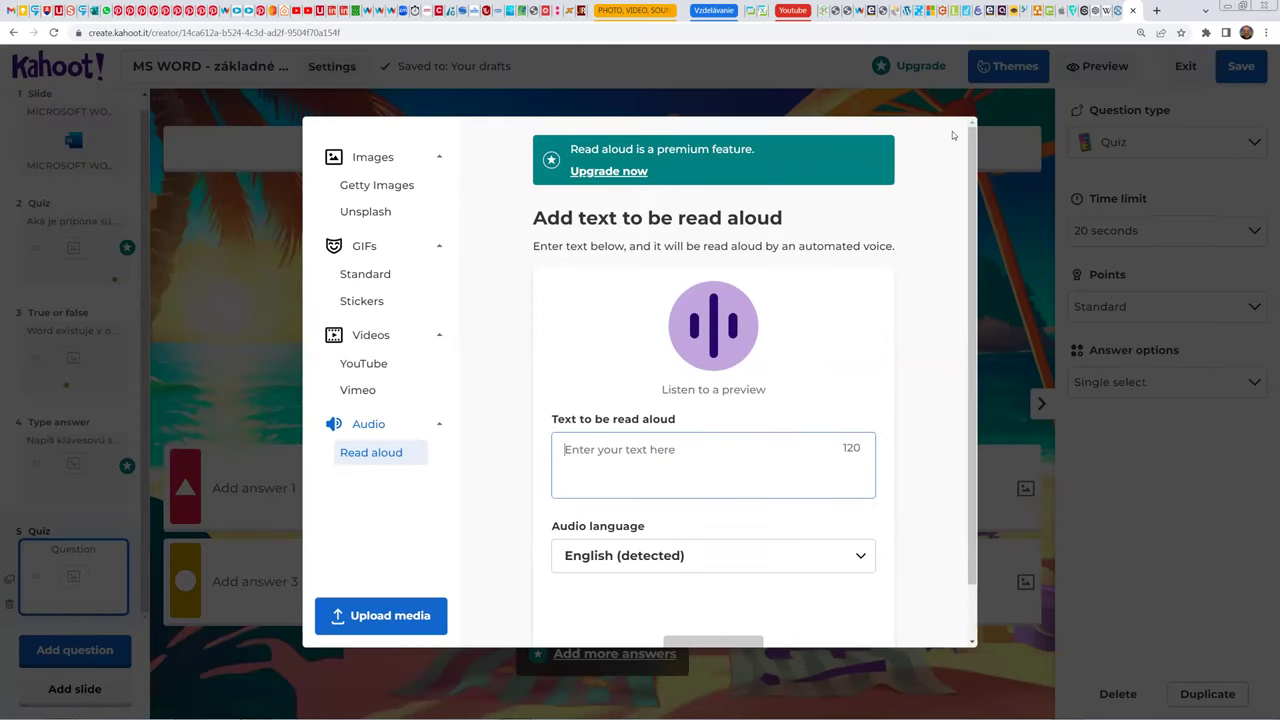
left_click(1006, 268)
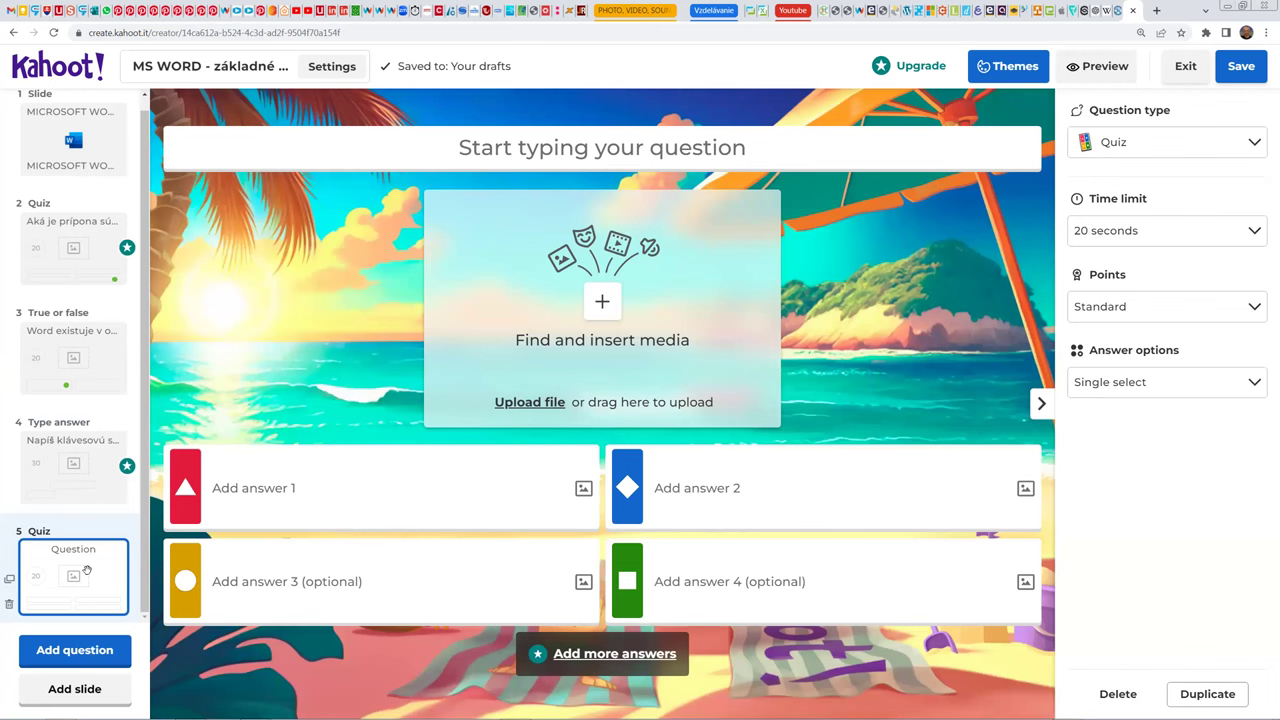
left_click(1154, 148)
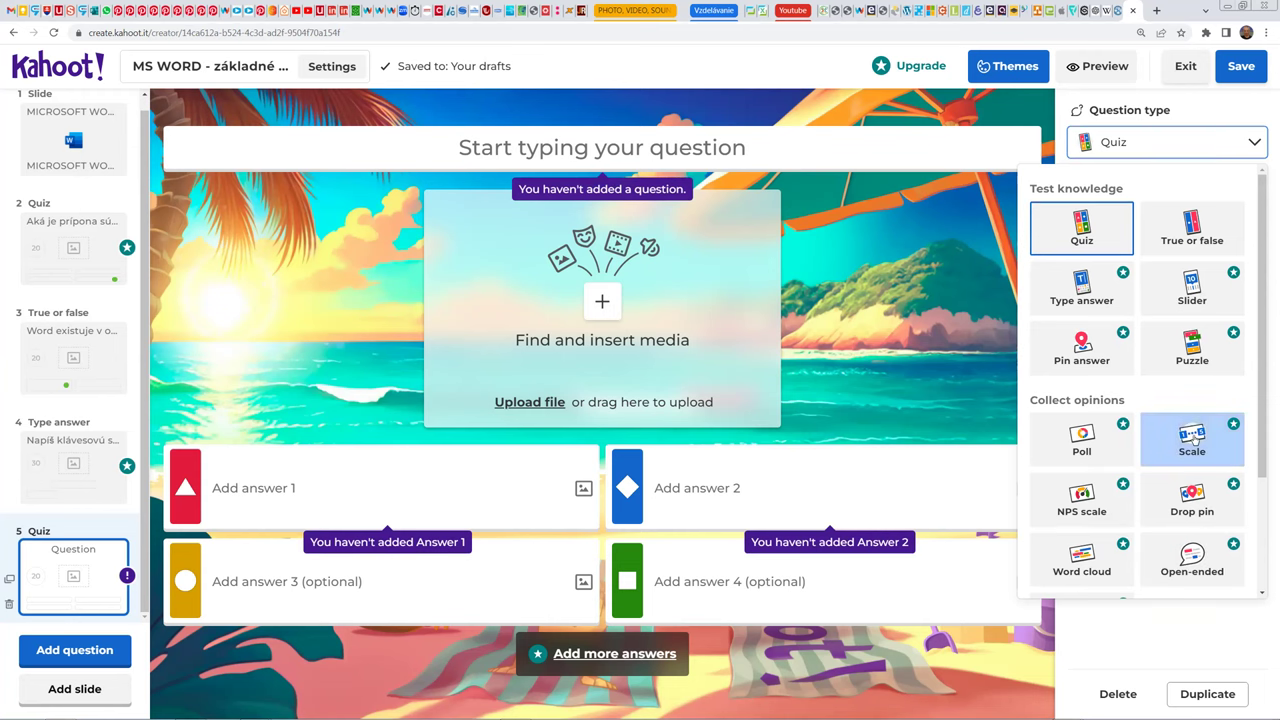
left_click(1192, 440)
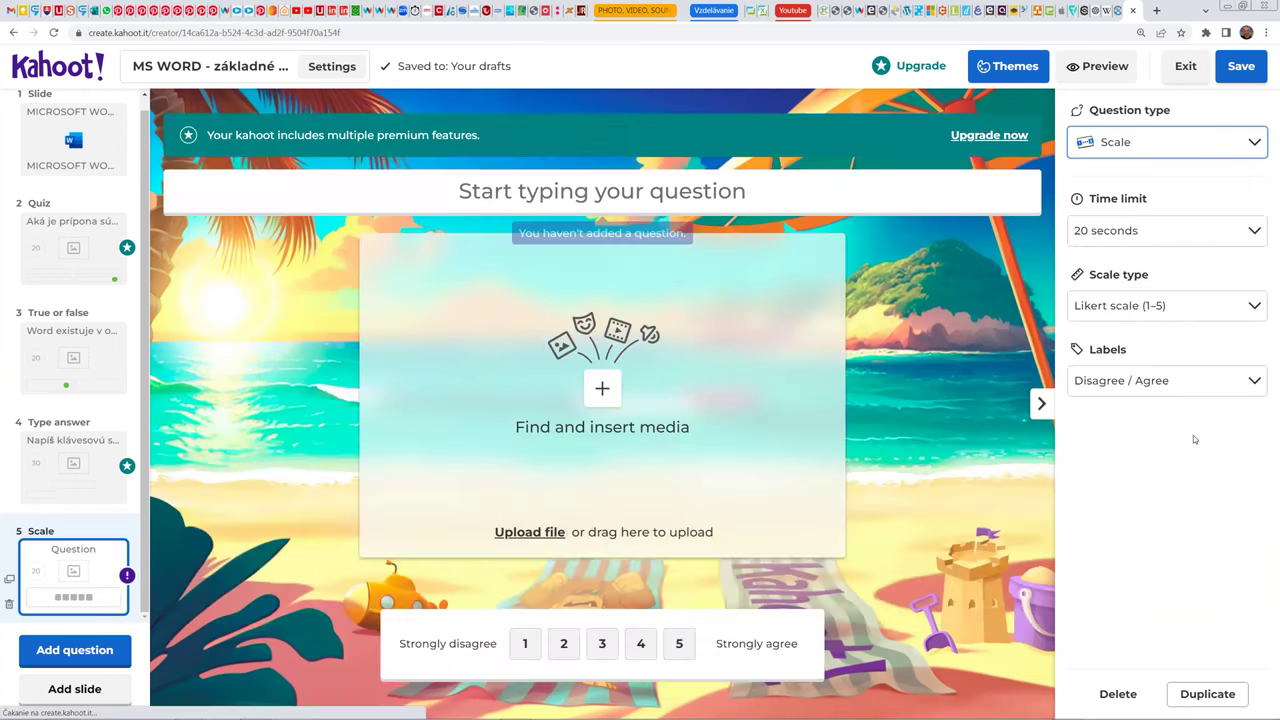
Step: Enter "Ako hodnotíš aplikáciu WORD?" as the text of the Scale question
left_click(703, 206)
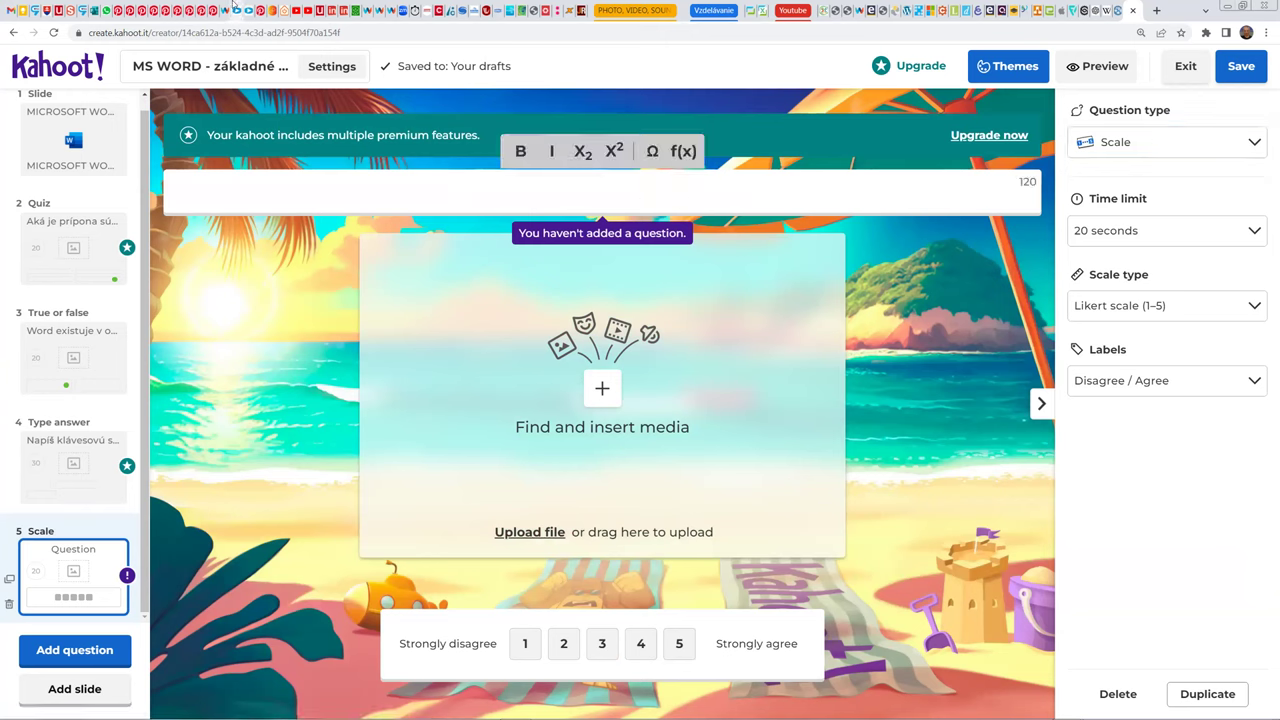
type("Ako hodnotíš ")
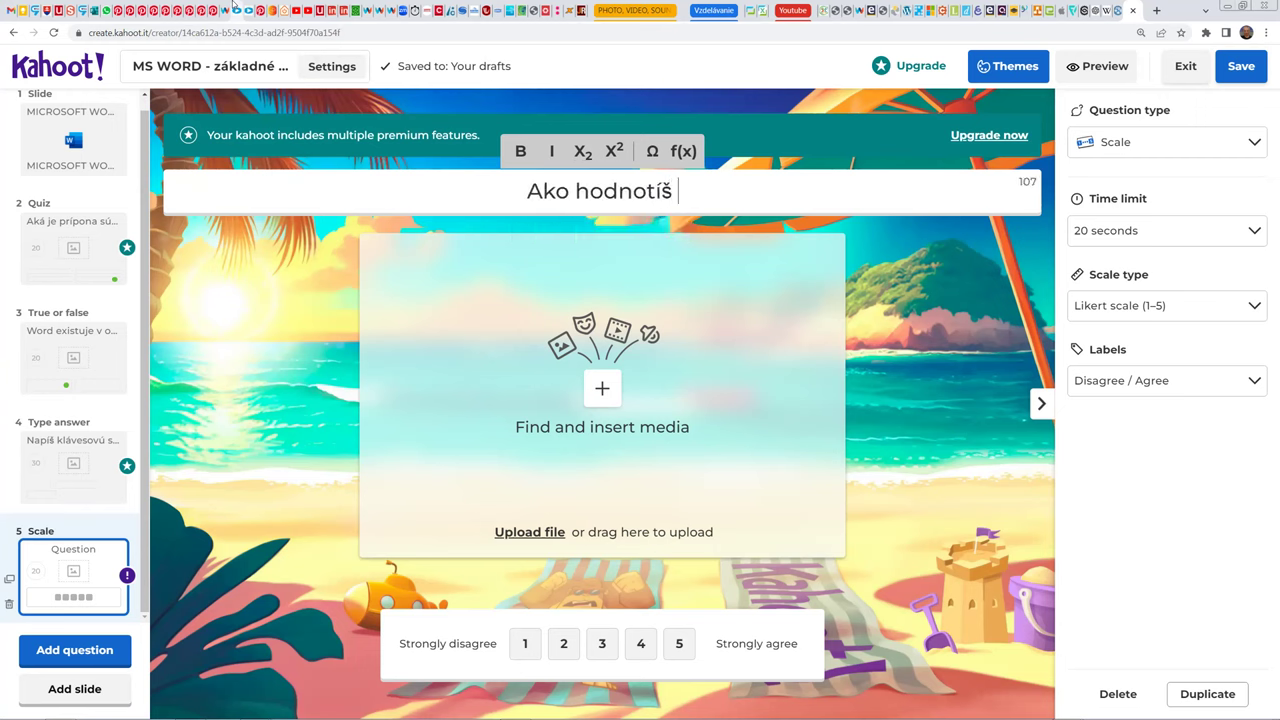
type("aplik")
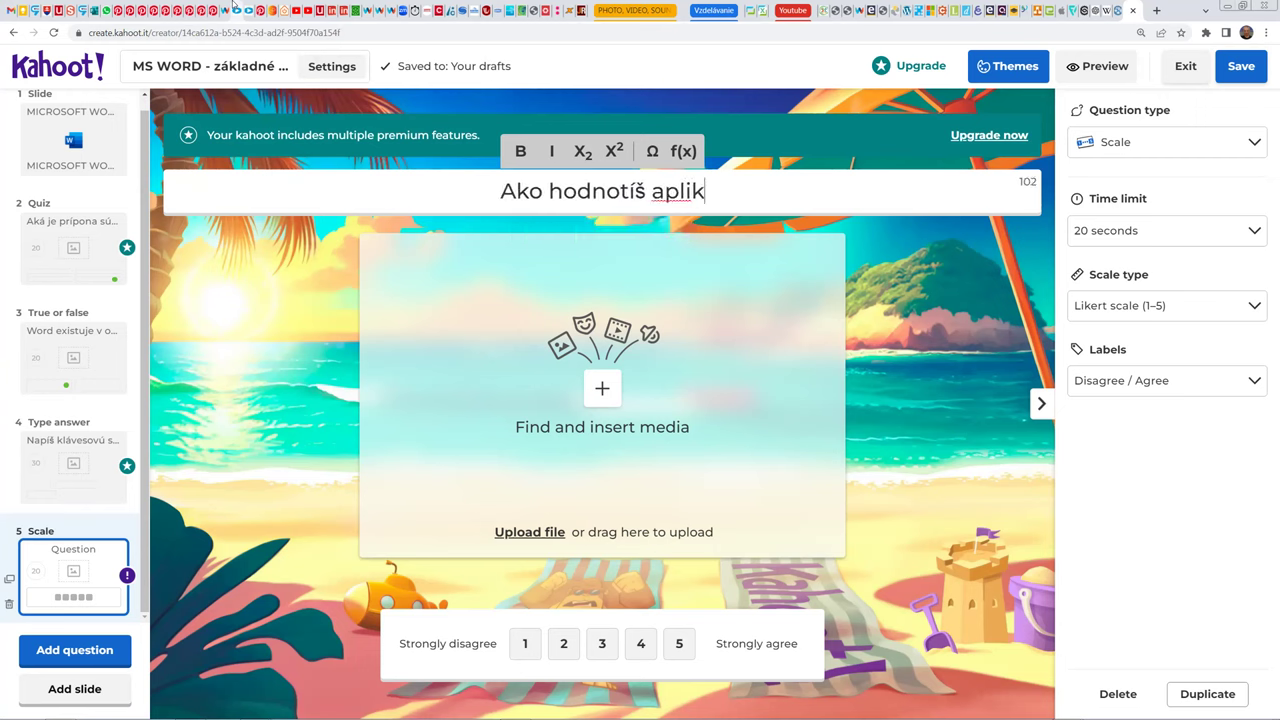
type("áciu WORD")
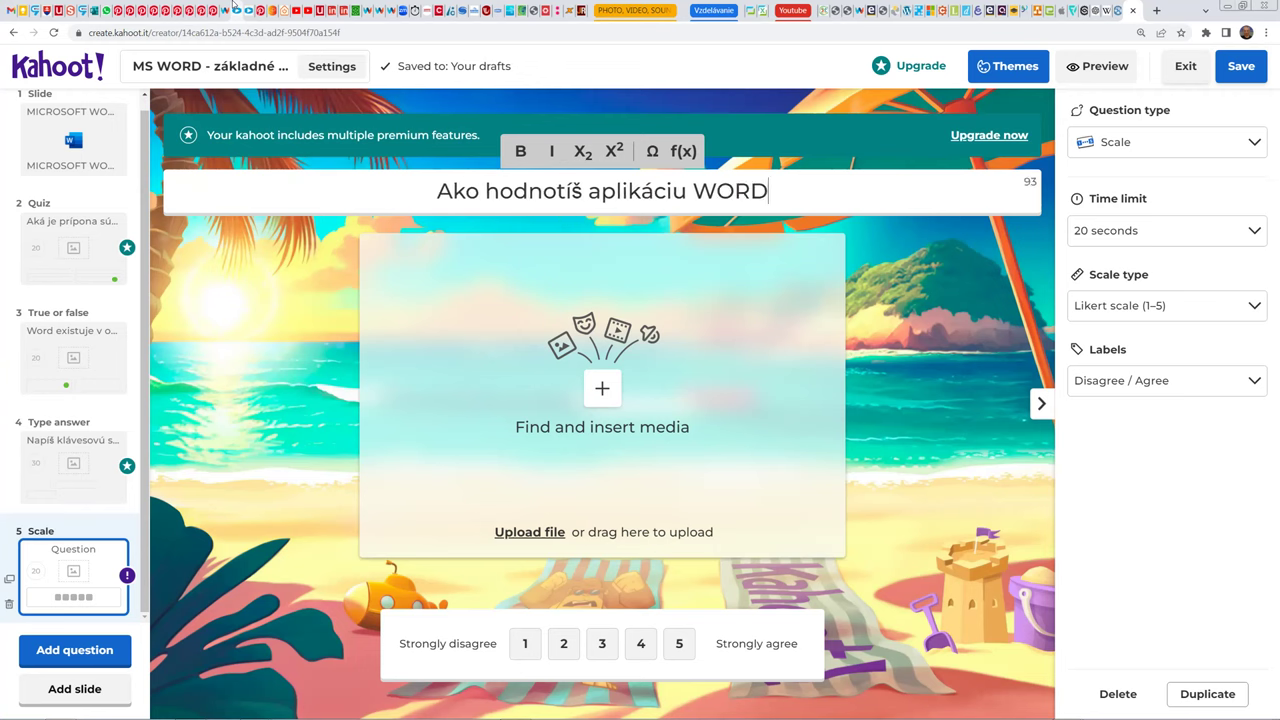
type("?")
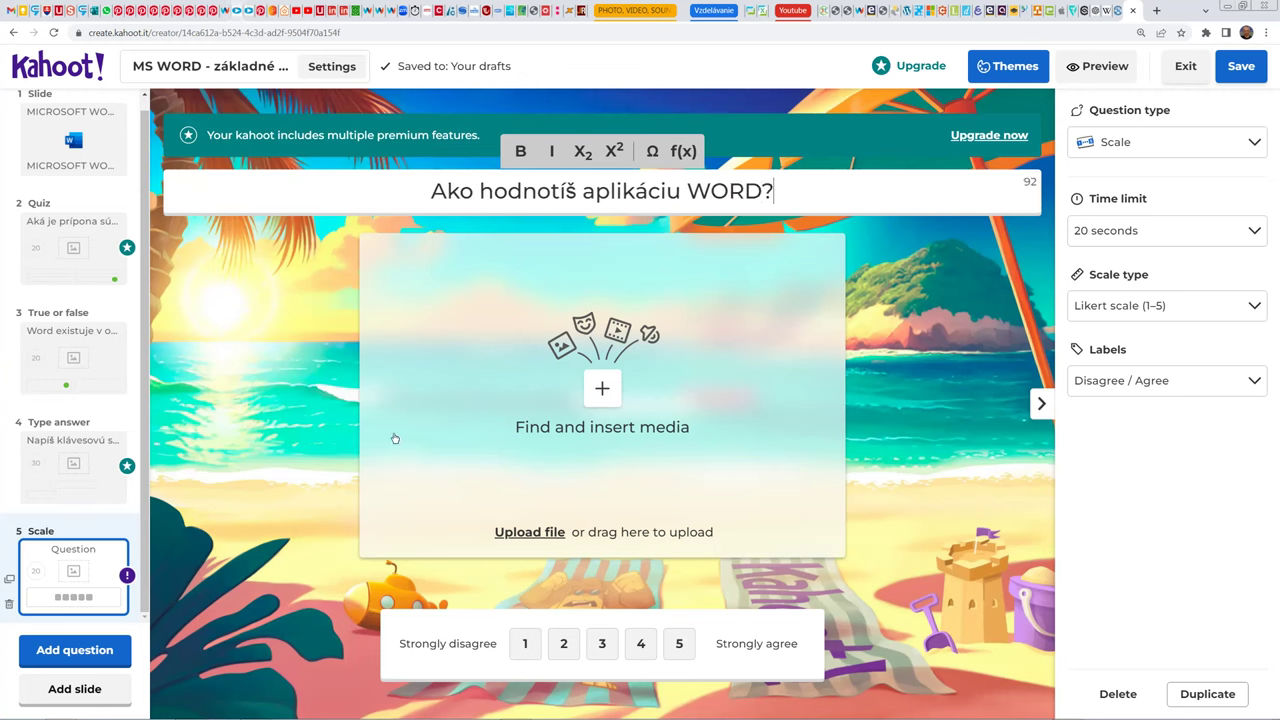
Step: Give the scale custom labels, with "Nevohovujúca" at the start and "Je super!" at the end
left_click(1165, 384)
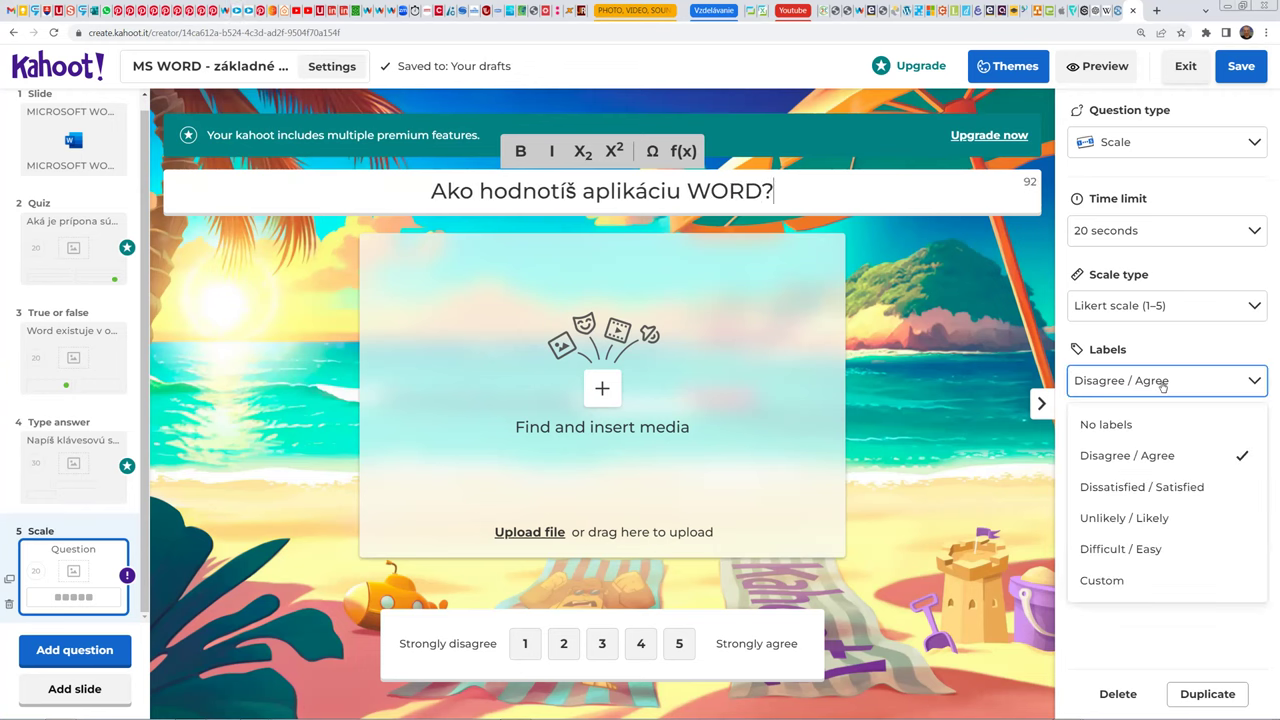
left_click(1140, 584)
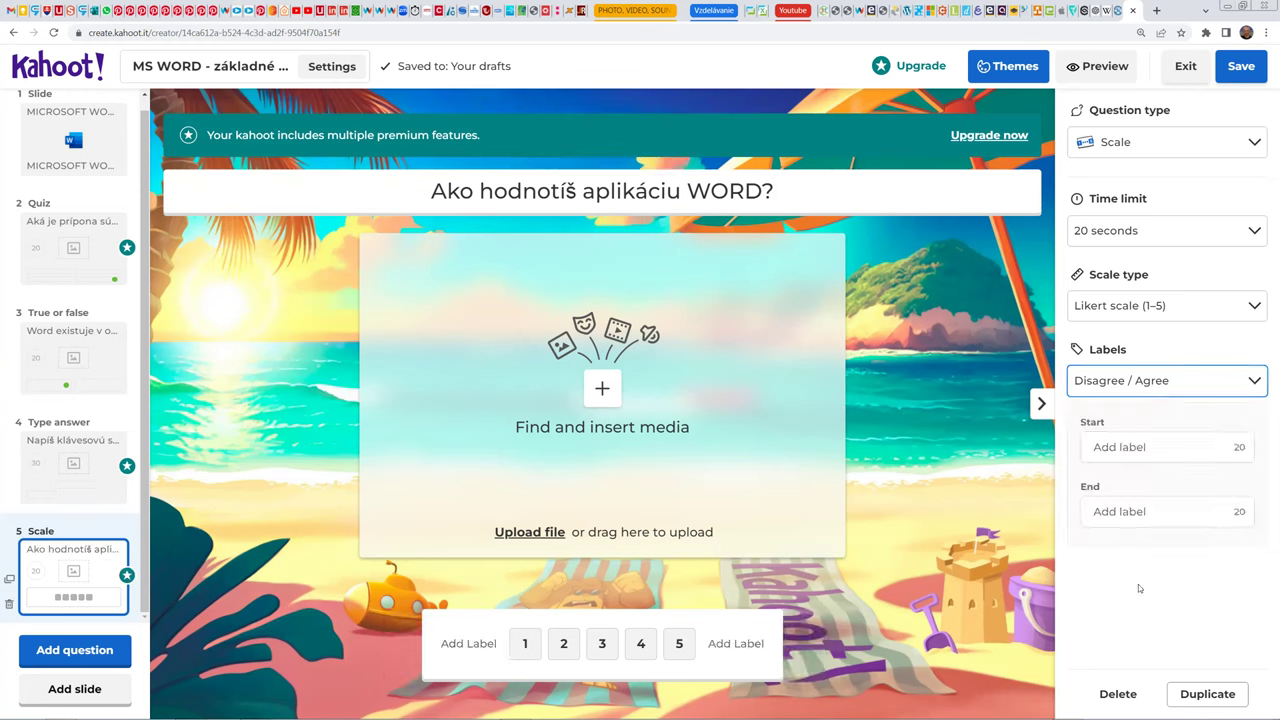
left_click(1119, 447)
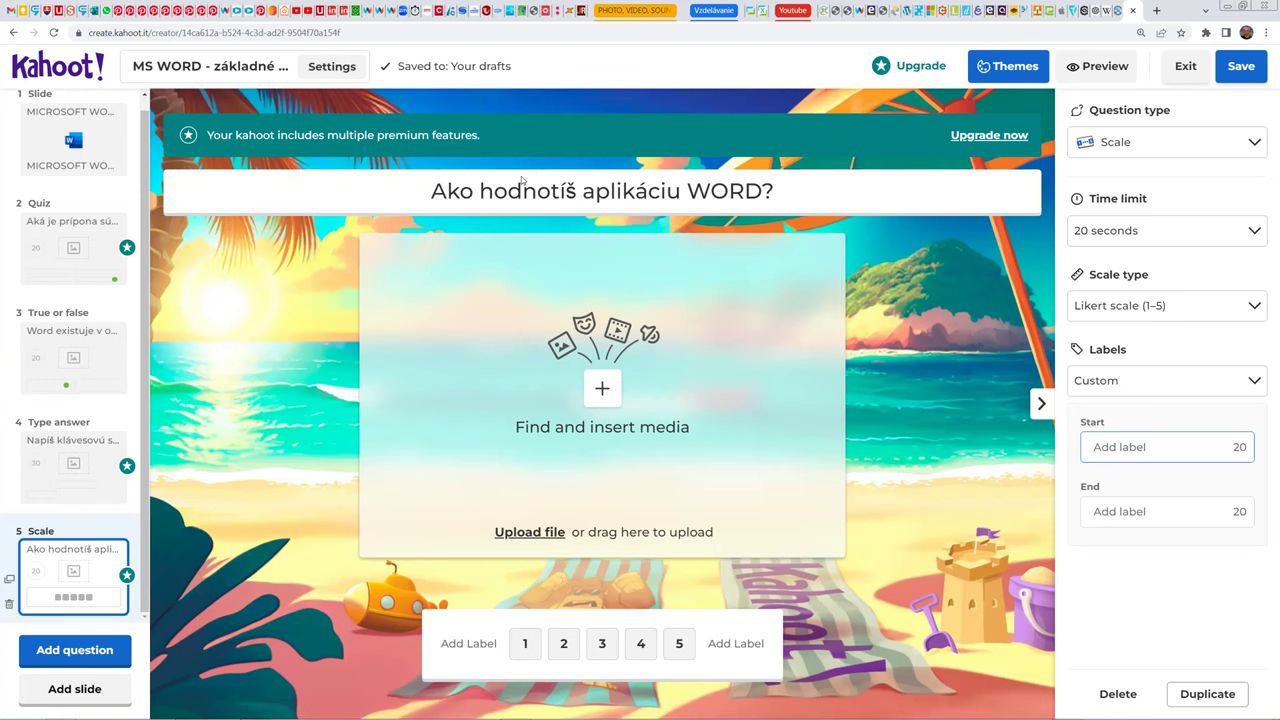
type("Nevohovujúca")
key("Tab")
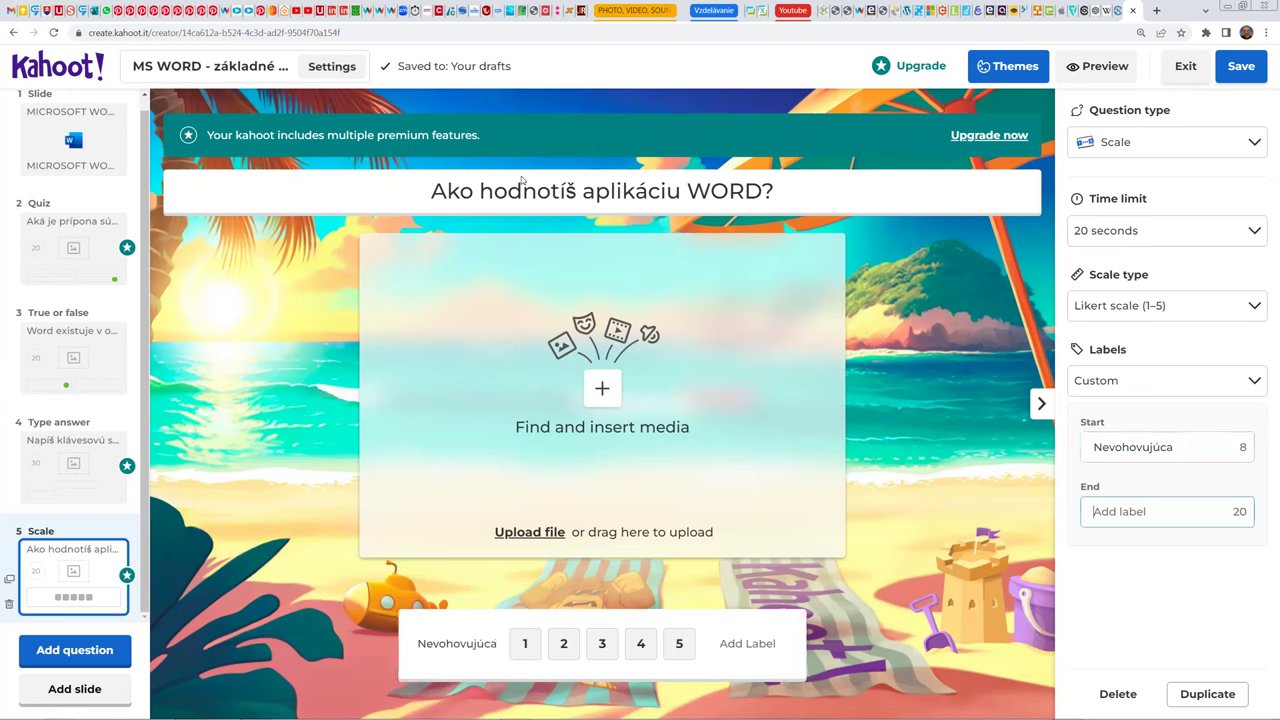
type("Je super!")
key("F11")
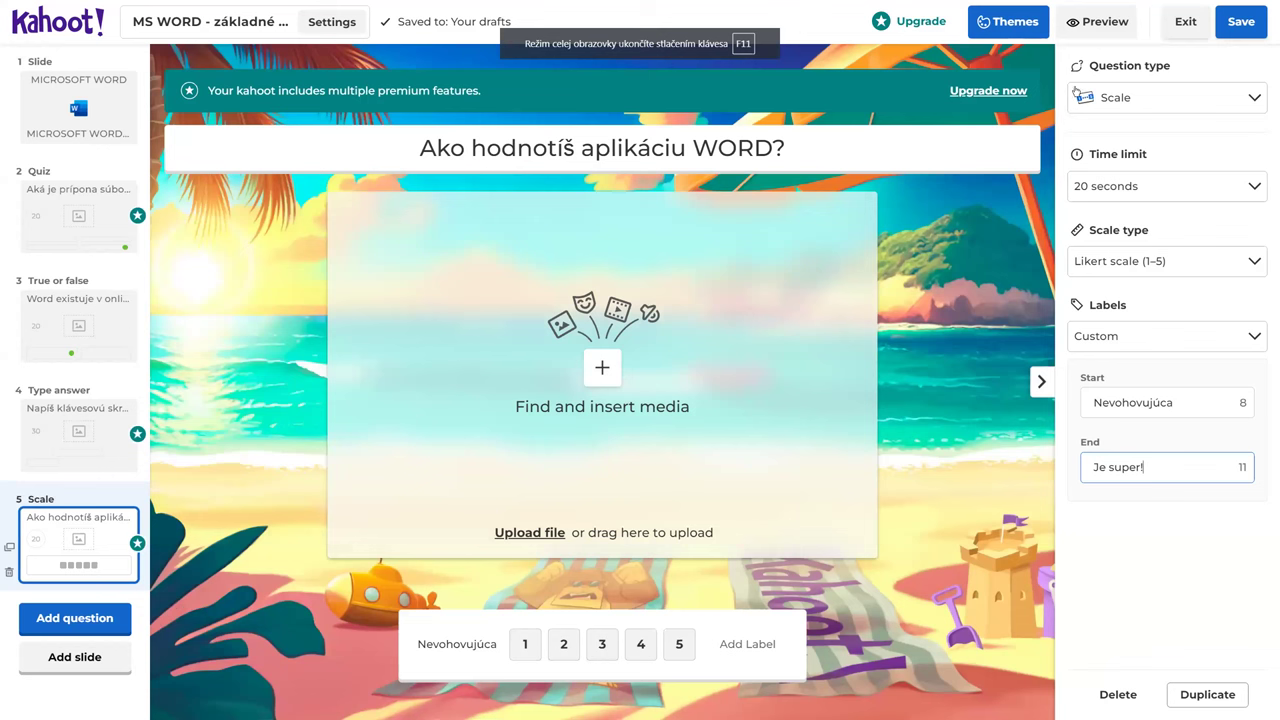
Step: Try to save the kahoot, dismissing the premium upgrade offer, and exit the editor
left_click(1243, 22)
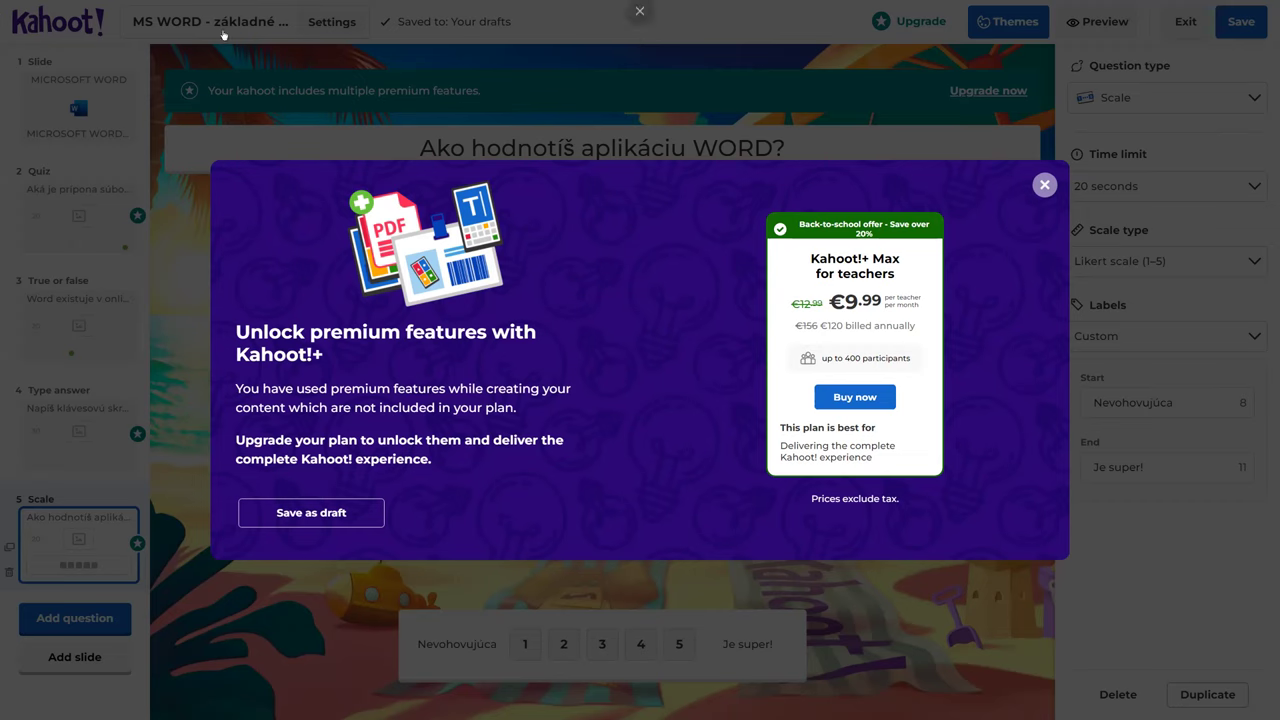
left_click(1043, 186)
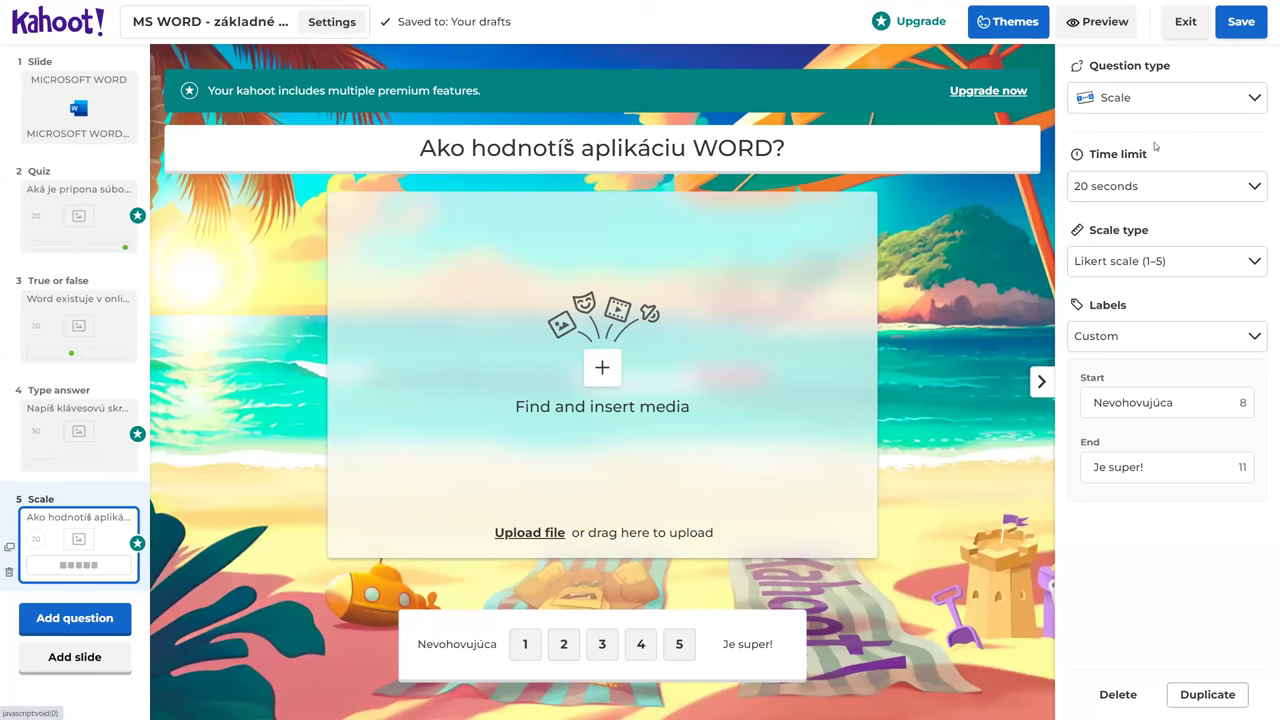
left_click(1183, 22)
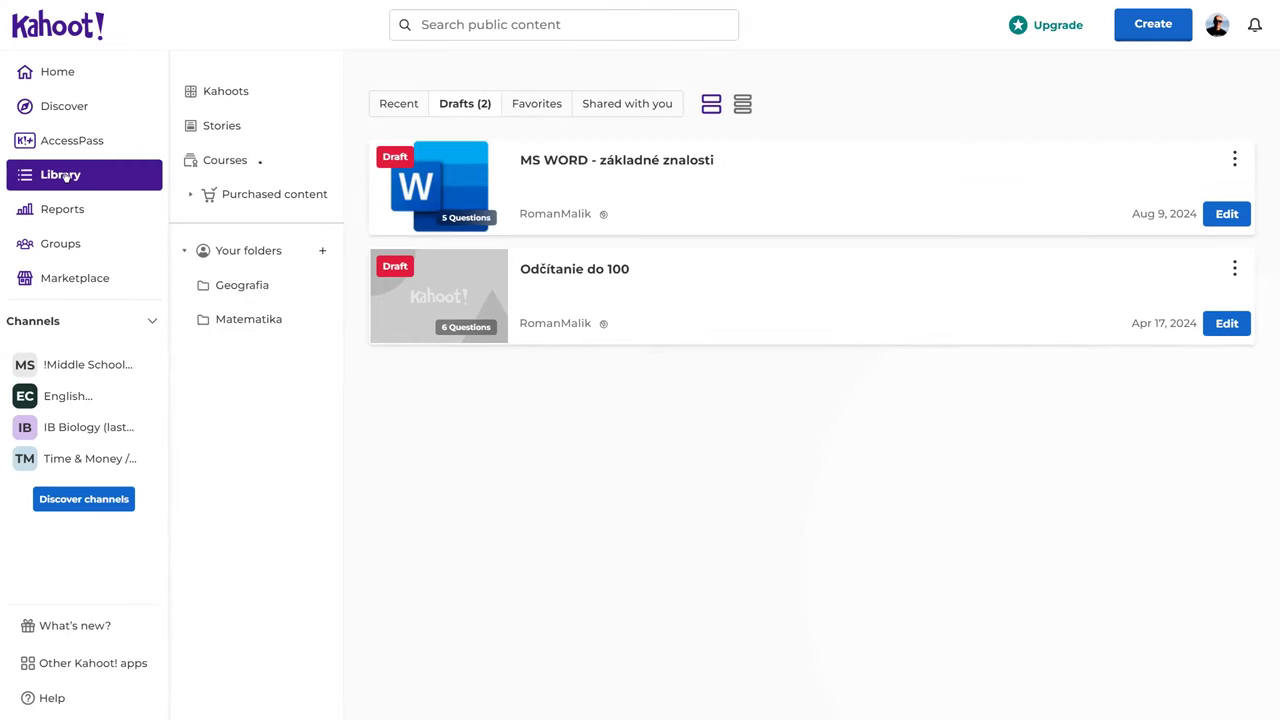
Step: Look through the library's kahoots and drafts and check the options offered for the "MS WORD - základné znalosti" draft
left_click(322, 98)
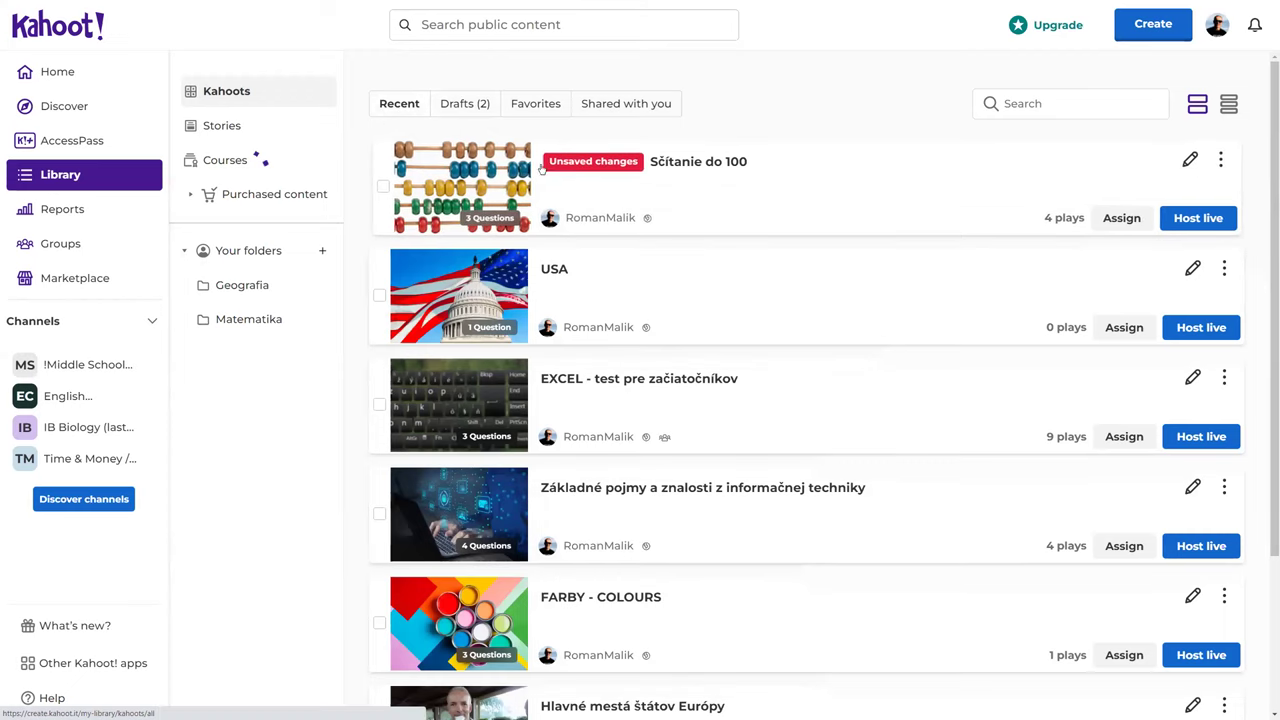
left_click(462, 108)
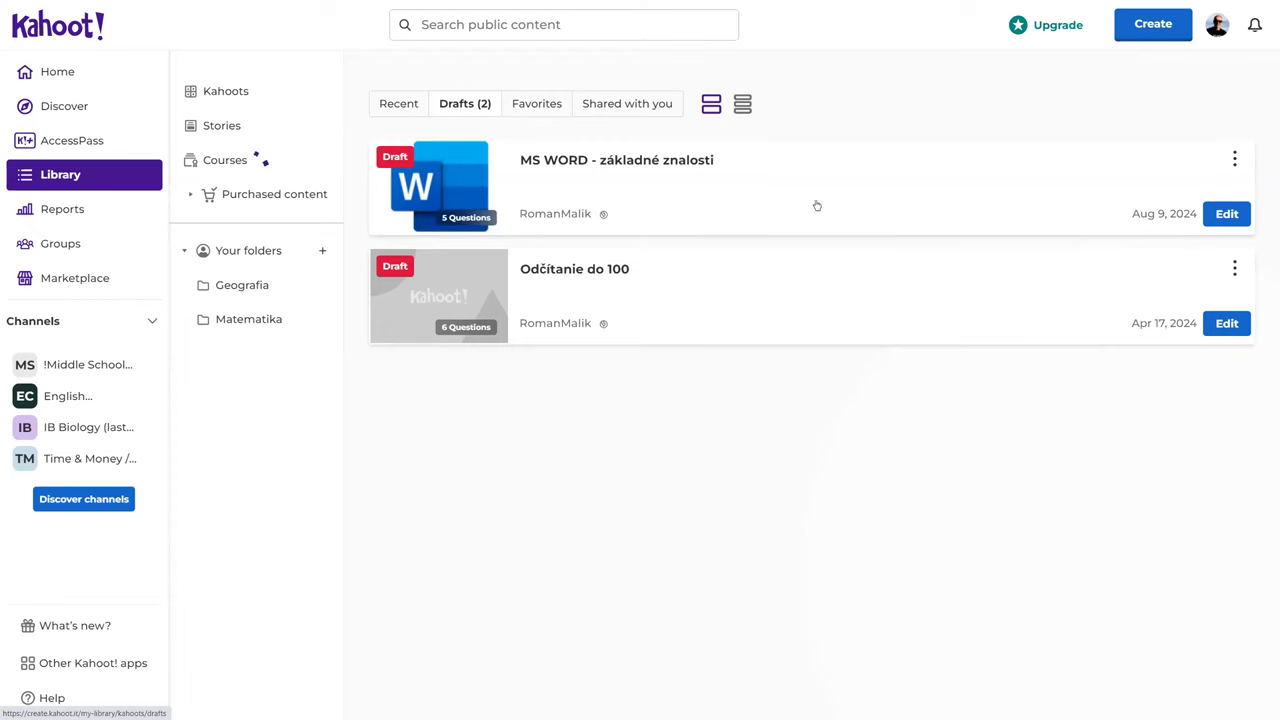
left_click(1236, 160)
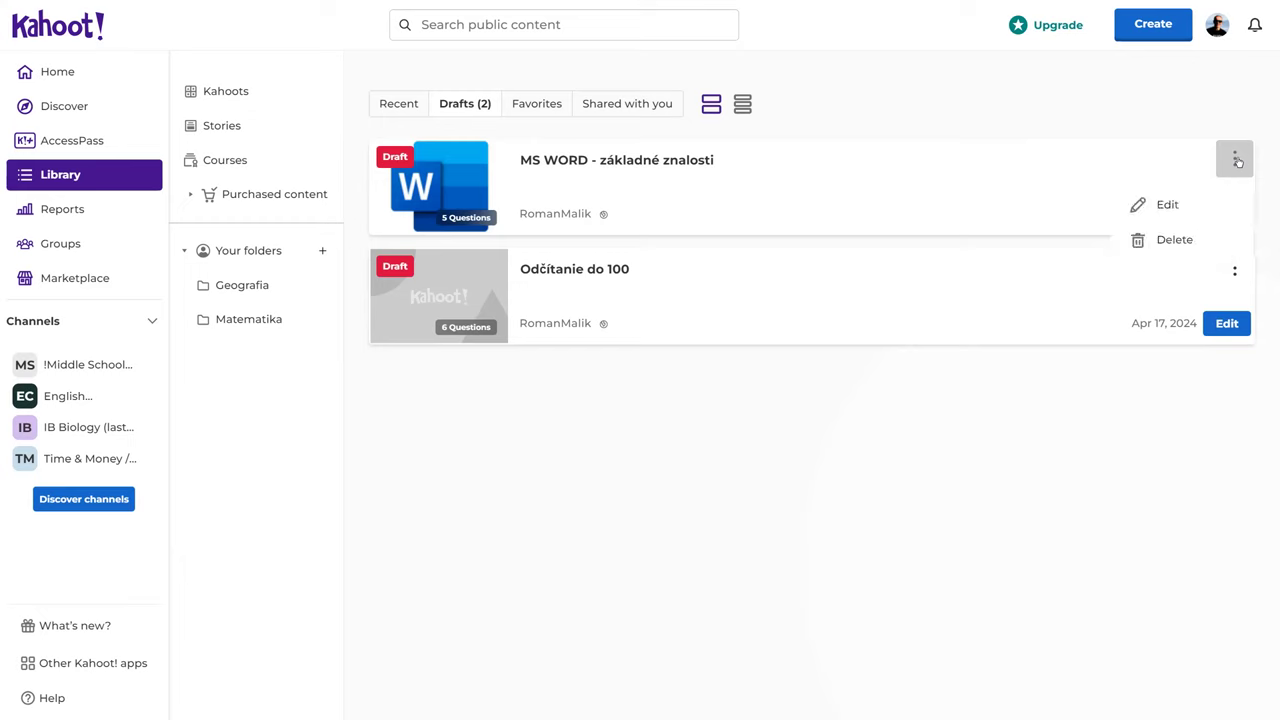
left_click(1157, 113)
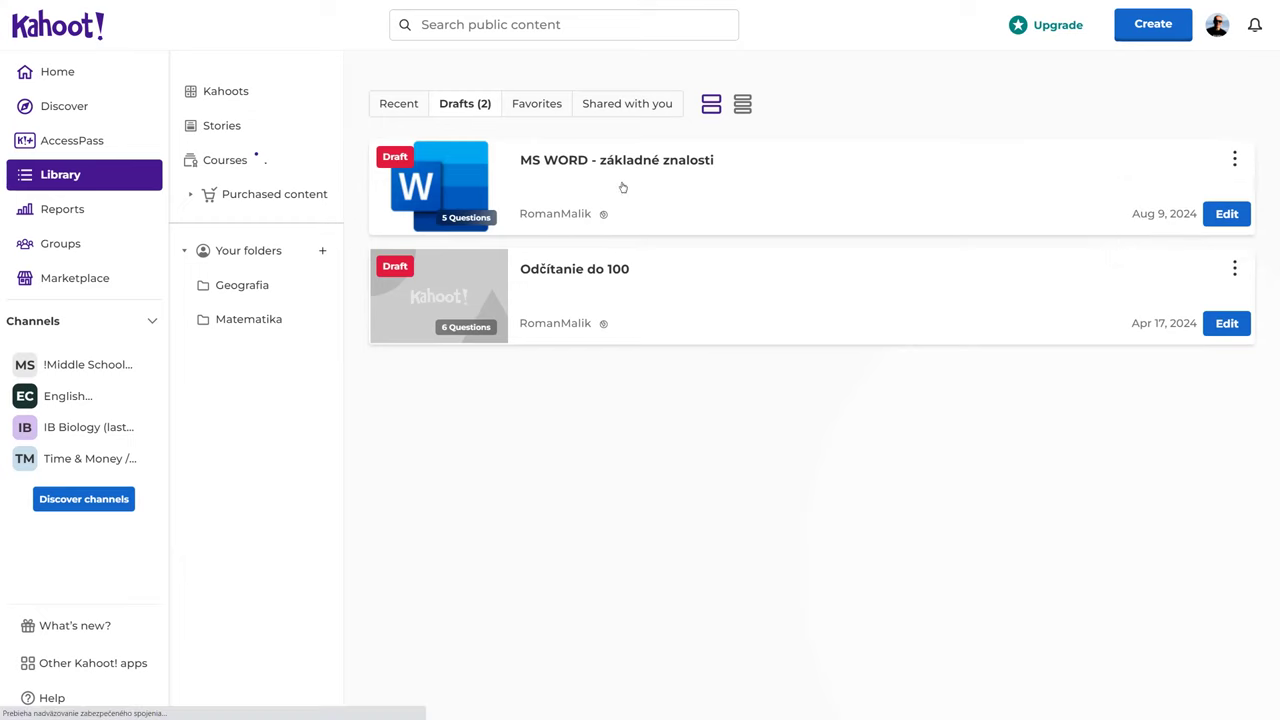
left_click(438, 182)
left_click(438, 182)
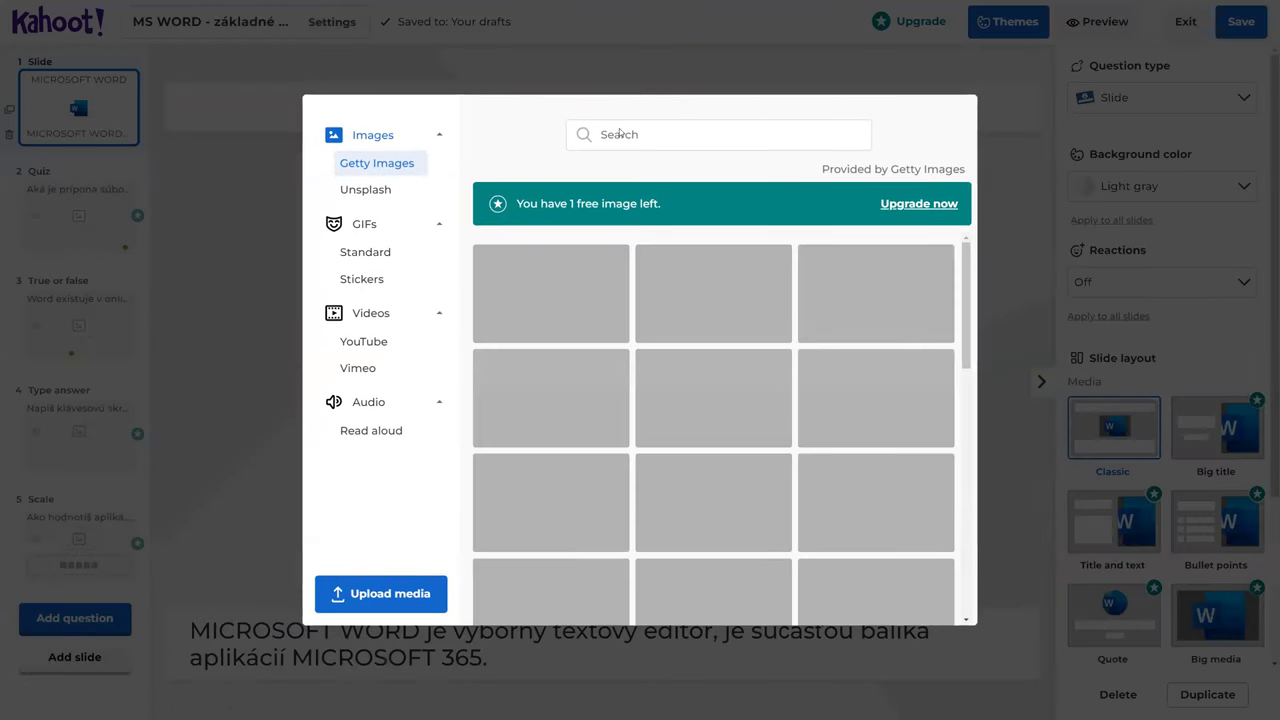
left_click(1203, 30)
left_click(1186, 22)
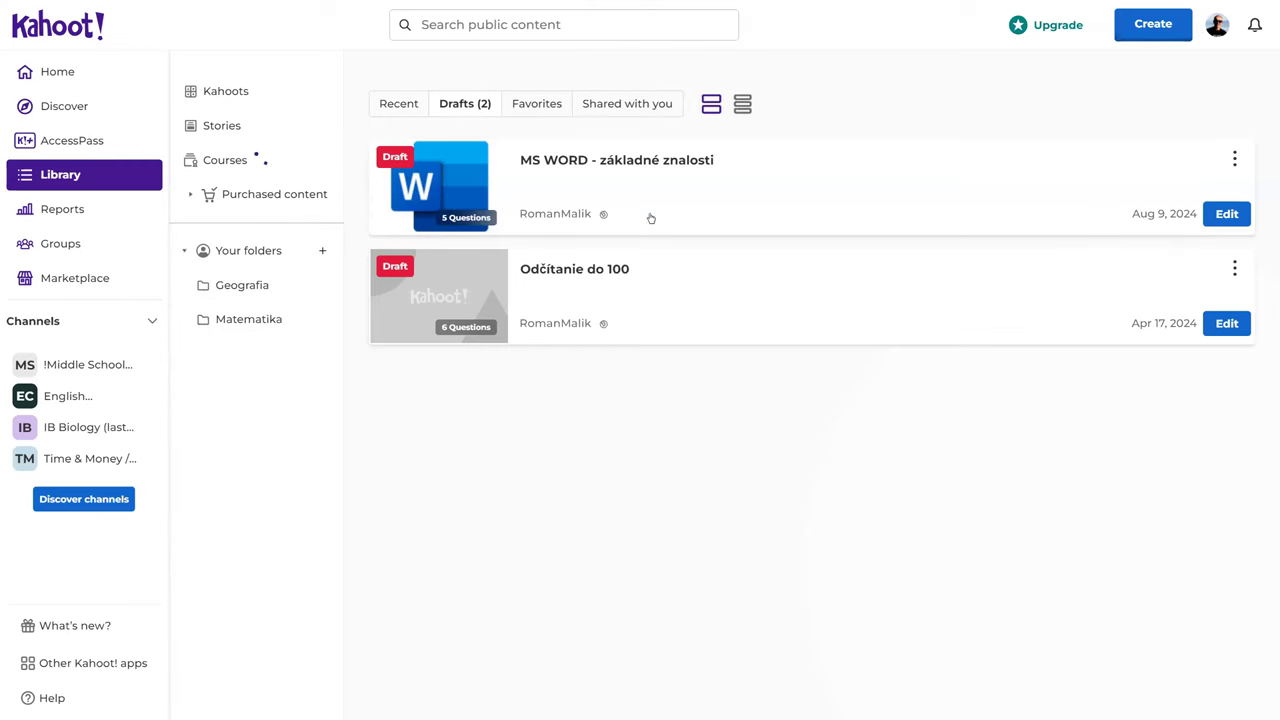
Step: Reopen the "MS WORD - základné znalosti" draft for editing and delete its Type answer question
left_click(1234, 159)
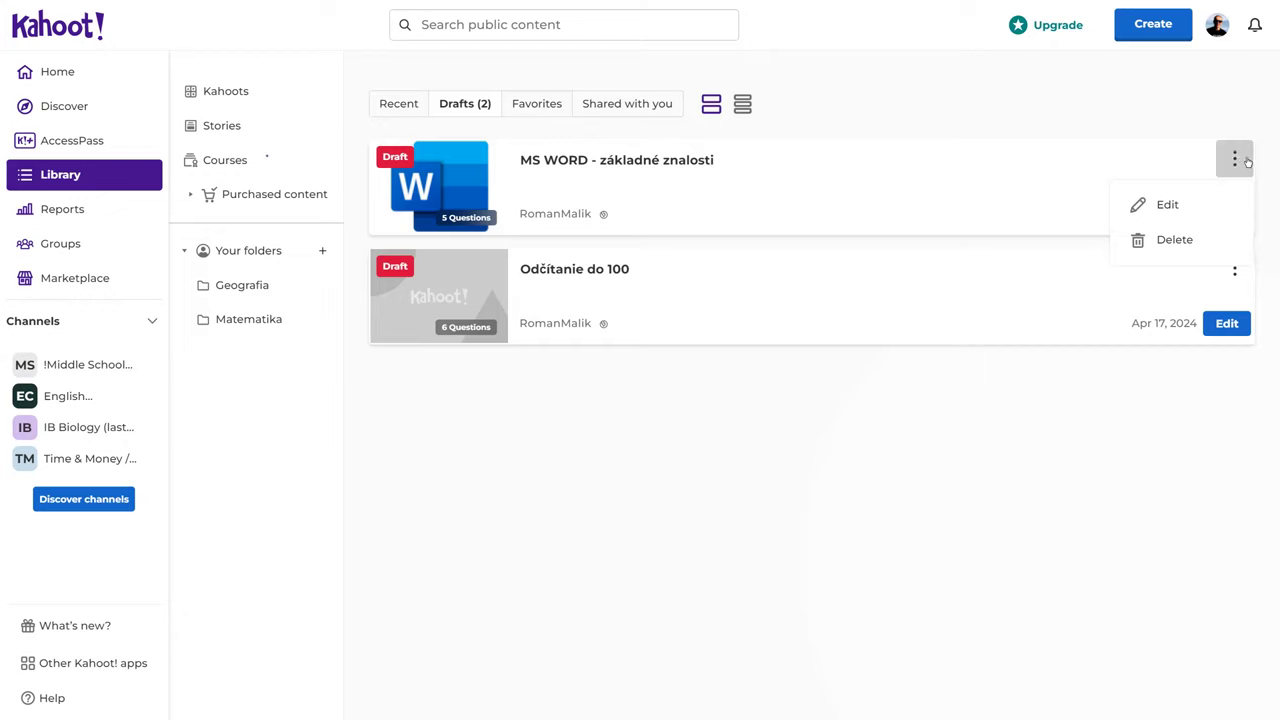
left_click(1190, 208)
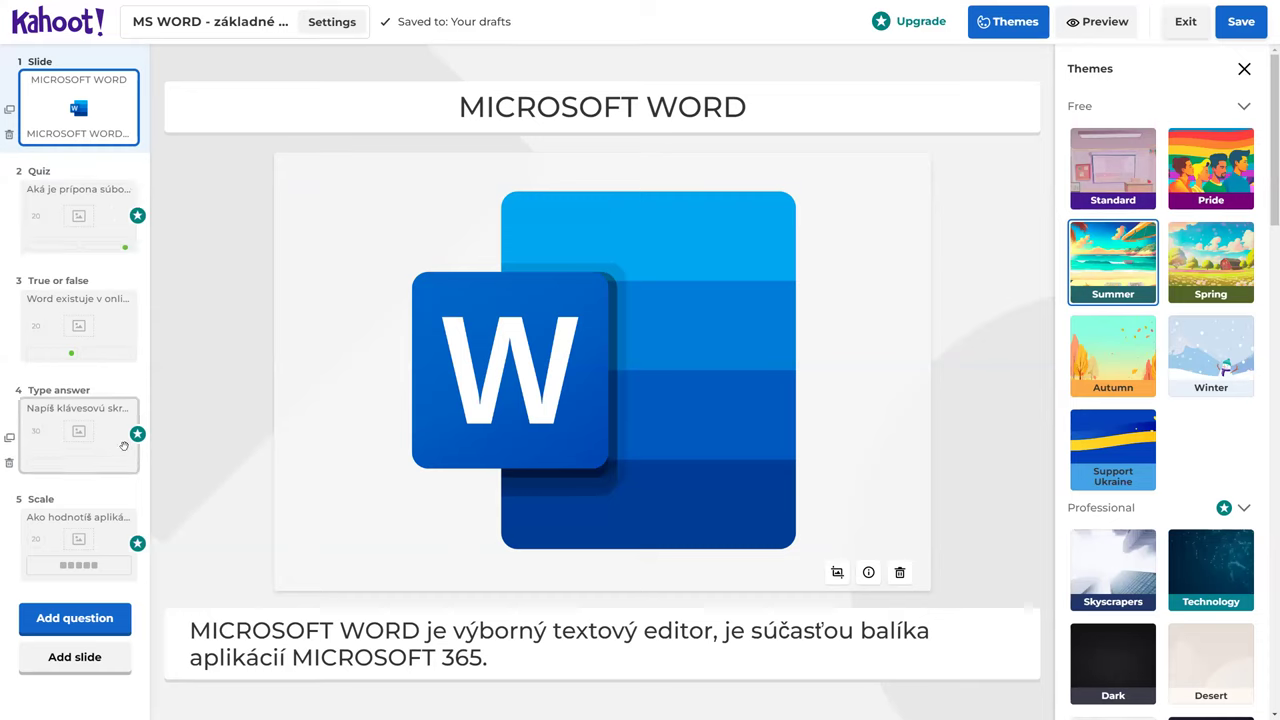
left_click(9, 463)
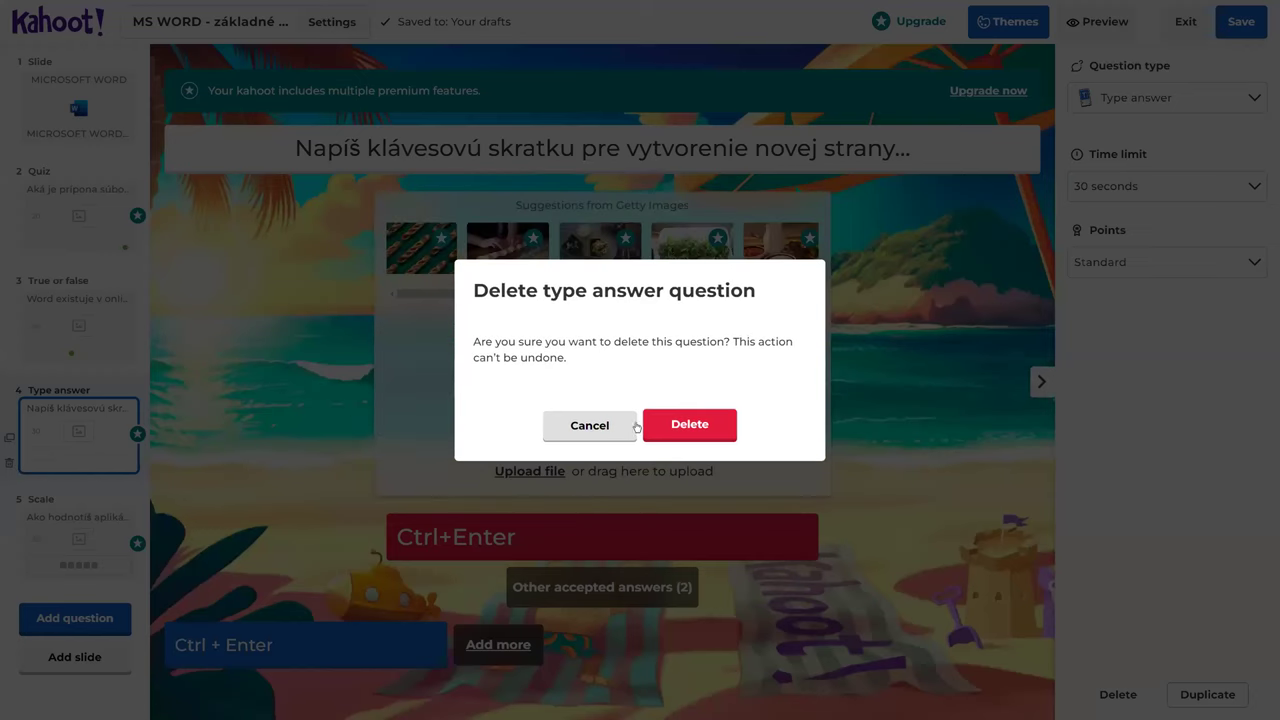
left_click(665, 427)
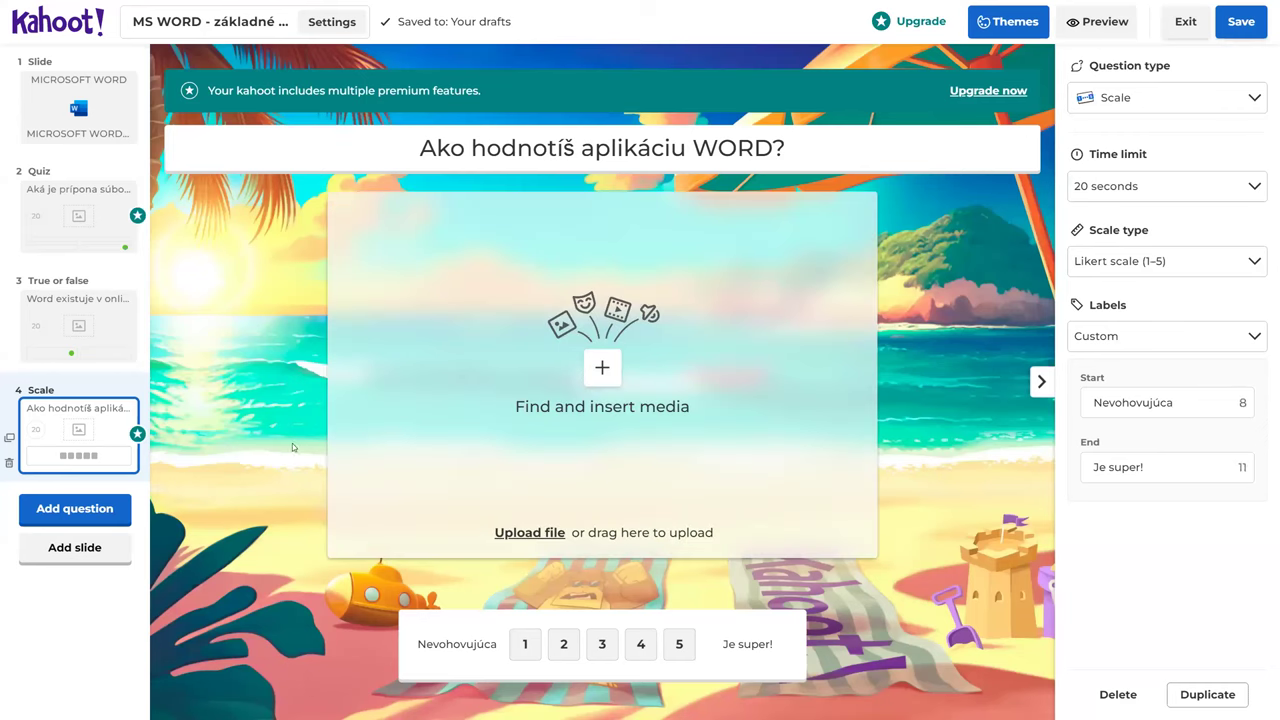
Step: Delete the Scale question and remove the premium read-aloud media from the Quiz question about MS WORD file extensions
left_click(9, 463)
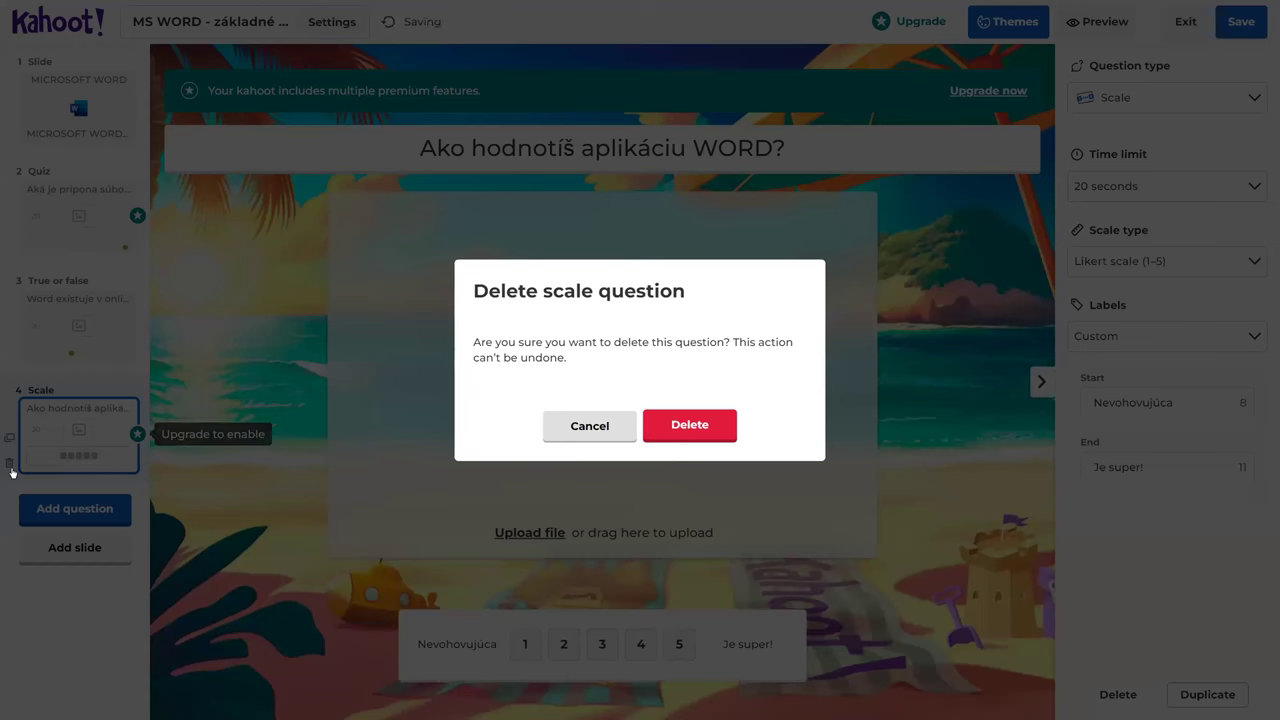
left_click(655, 430)
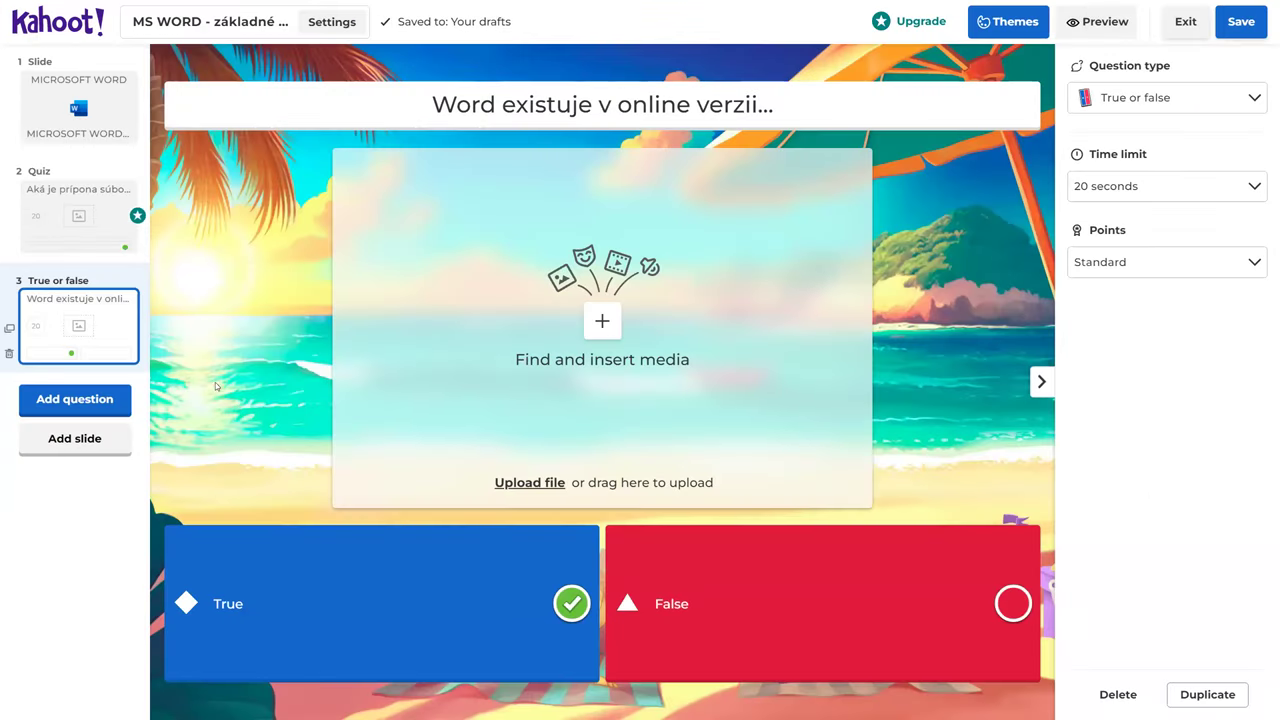
left_click(99, 216)
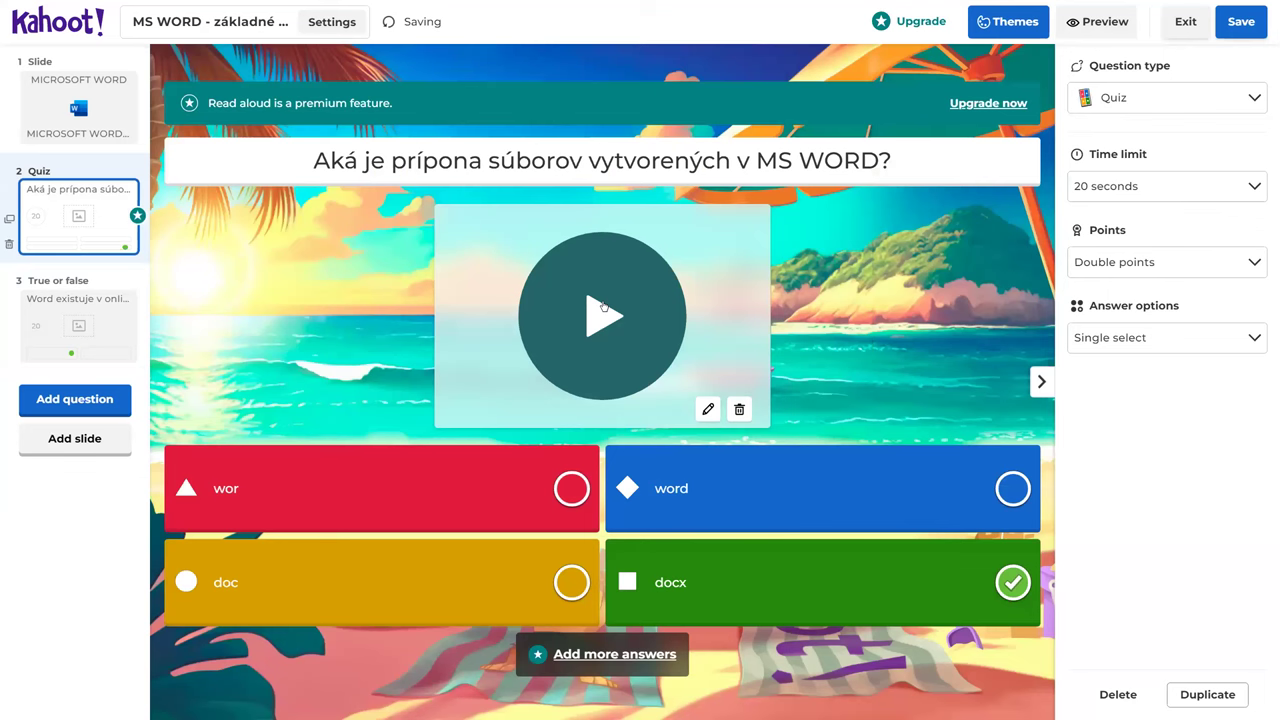
left_click(741, 413)
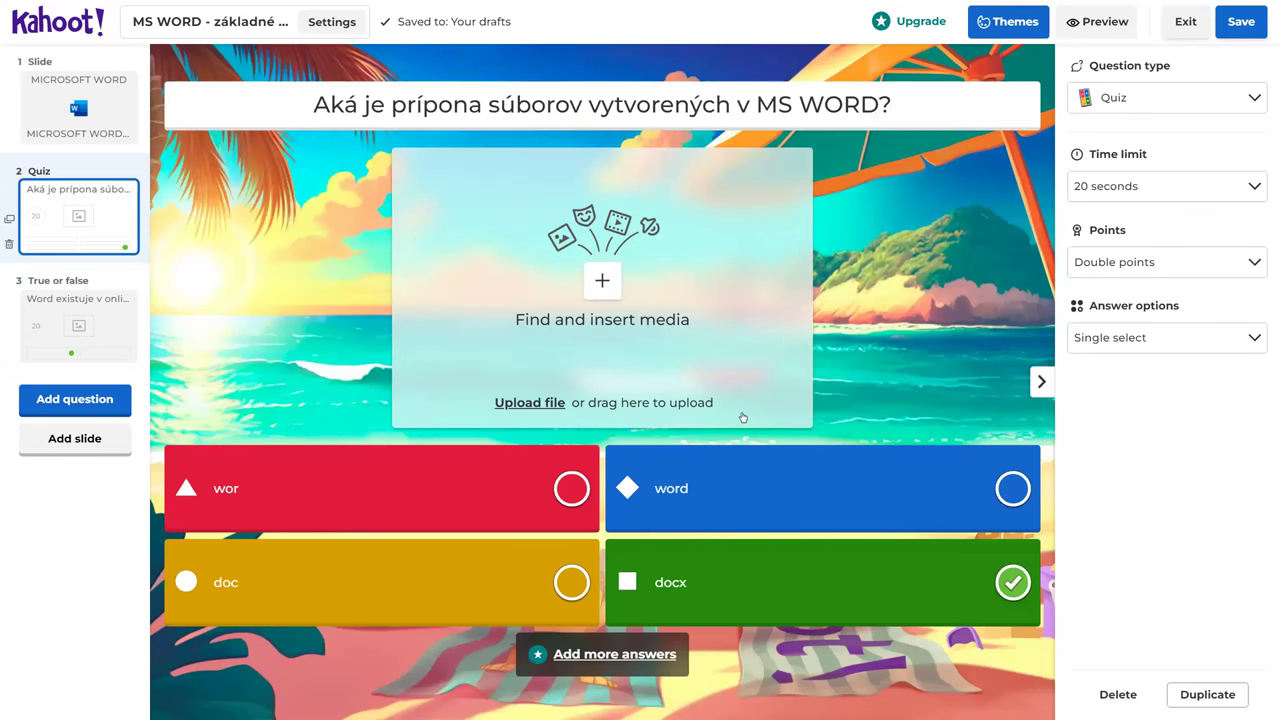
Step: Search Getty Images for "word" and insert the black-and-white newspaper-clippings picture into the Quiz question
left_click(600, 281)
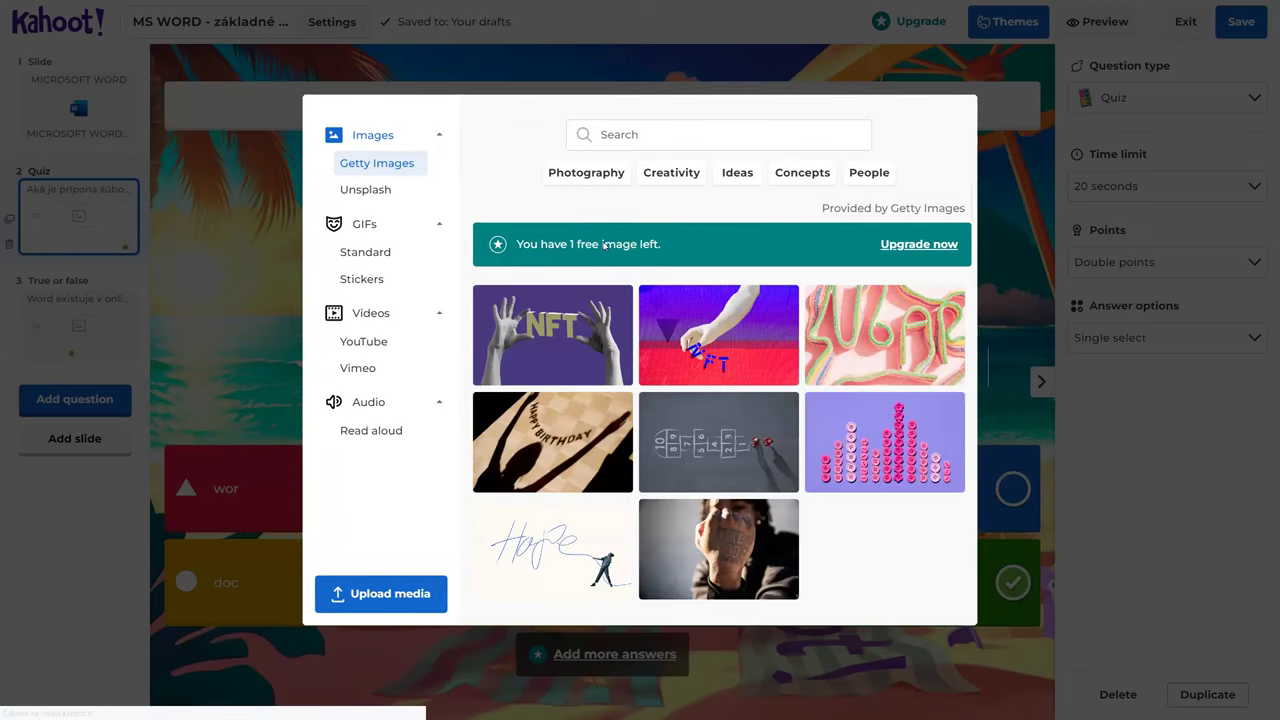
left_click(636, 134)
type("word")
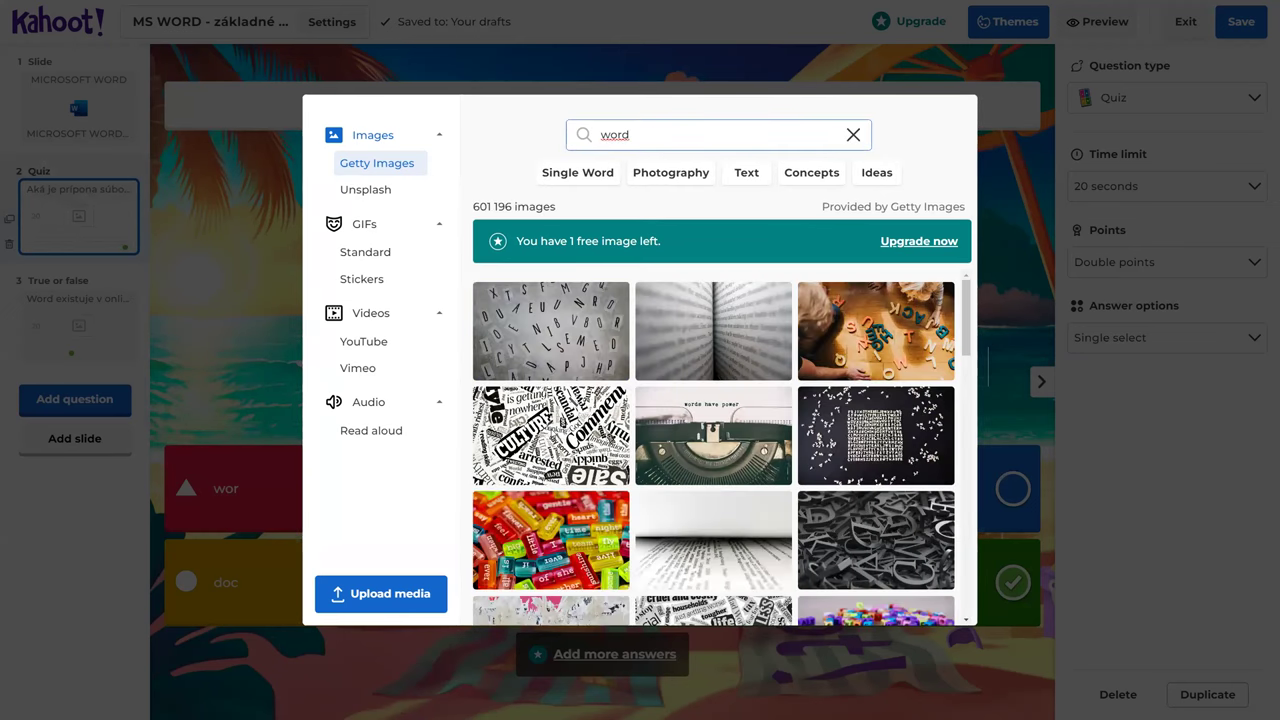
left_click(553, 435)
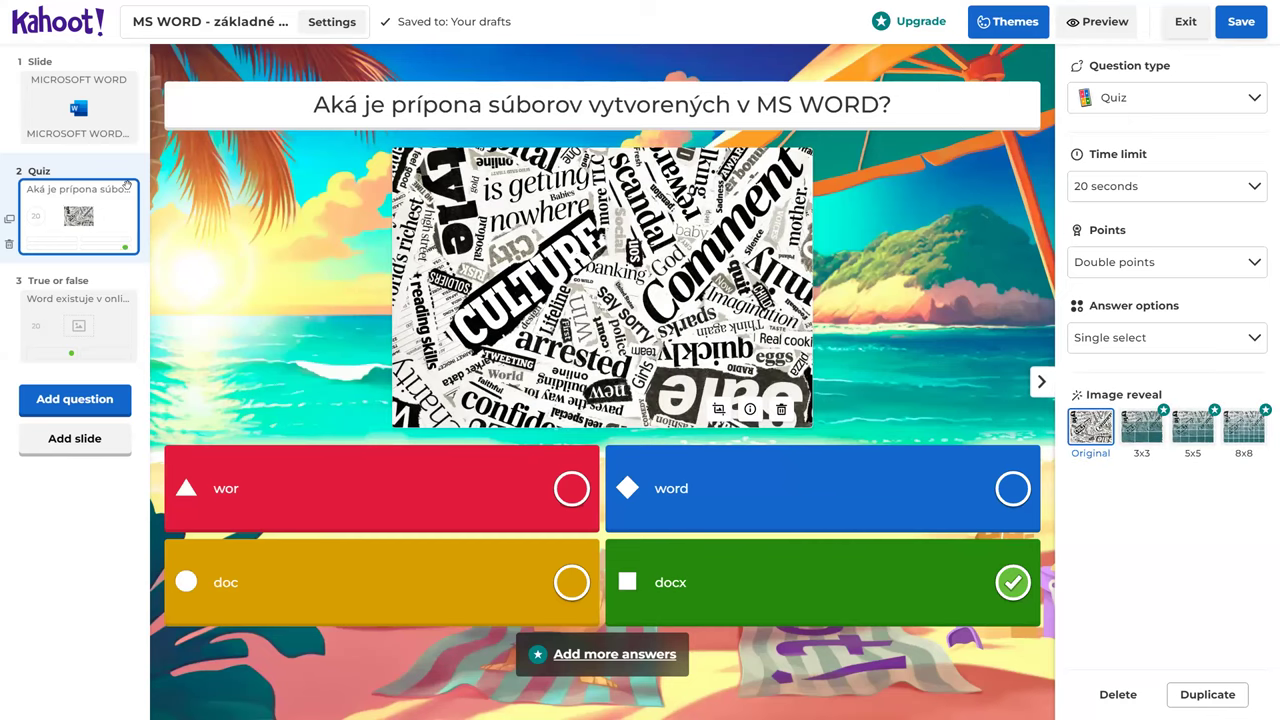
Step: Save the finished kahoot and open the details page of "MS WORD - základné znalosti" from the library's kahoots
left_click(1242, 24)
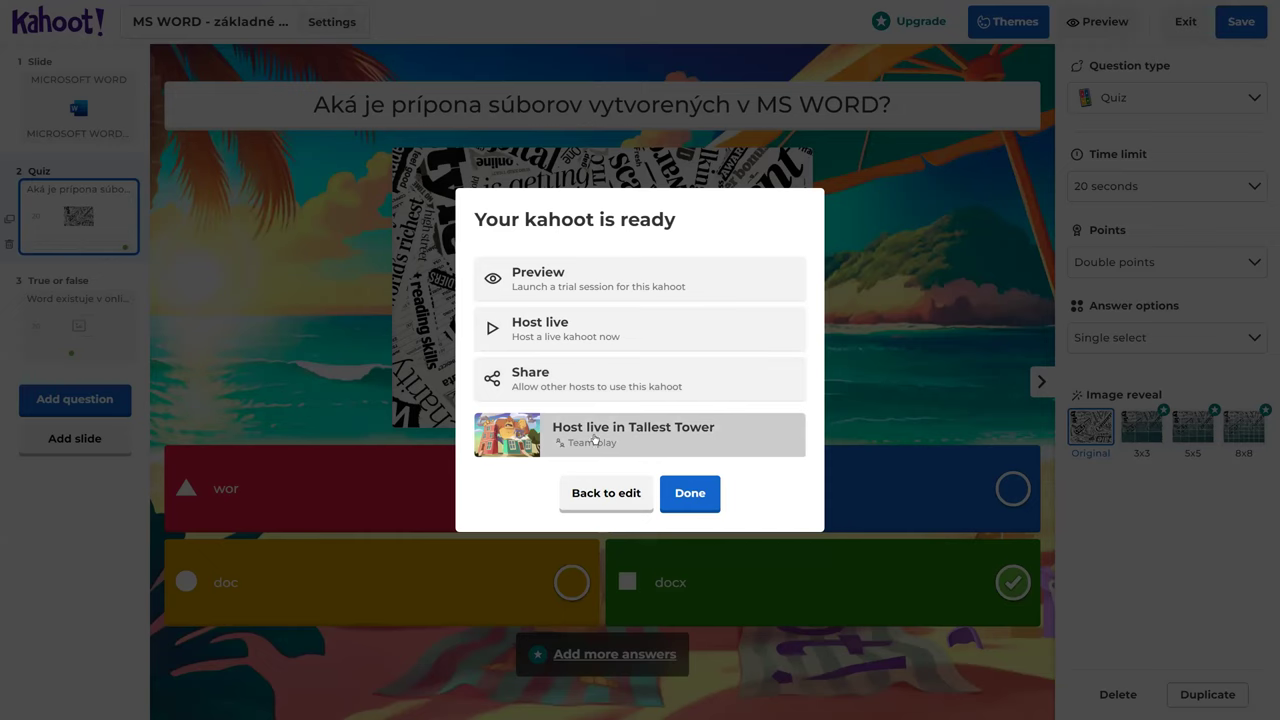
left_click(690, 494)
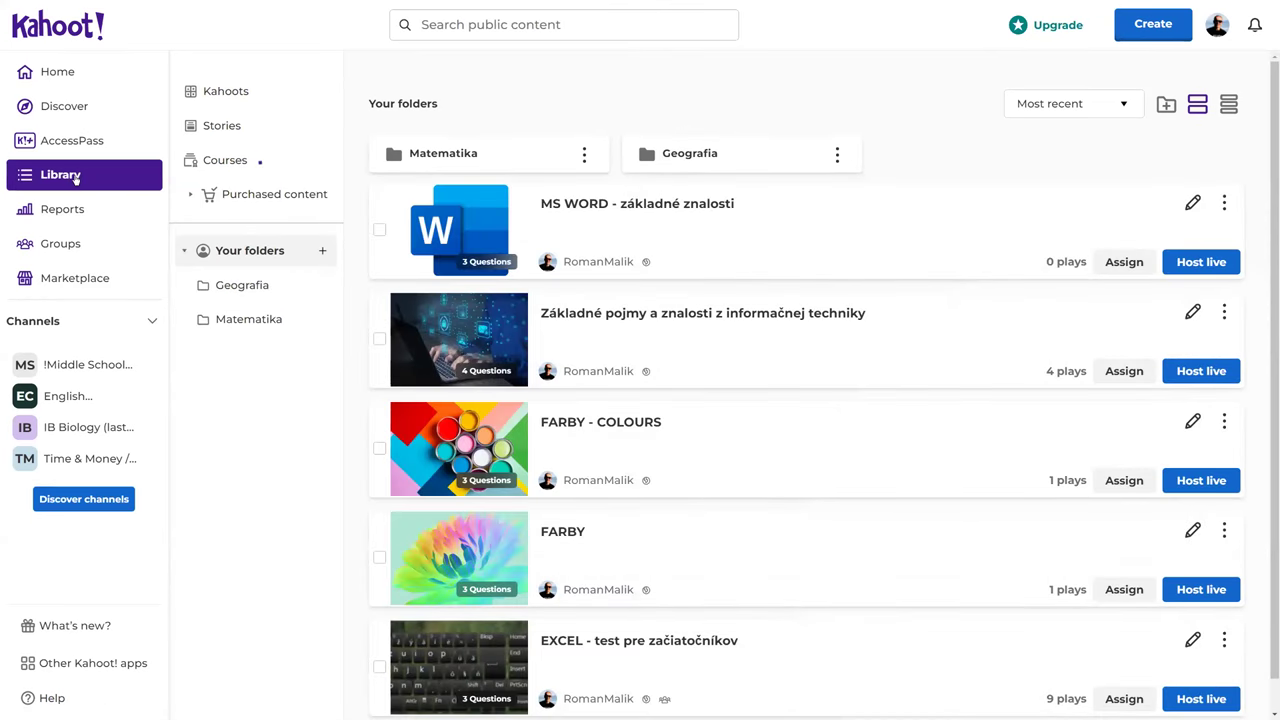
left_click(226, 92)
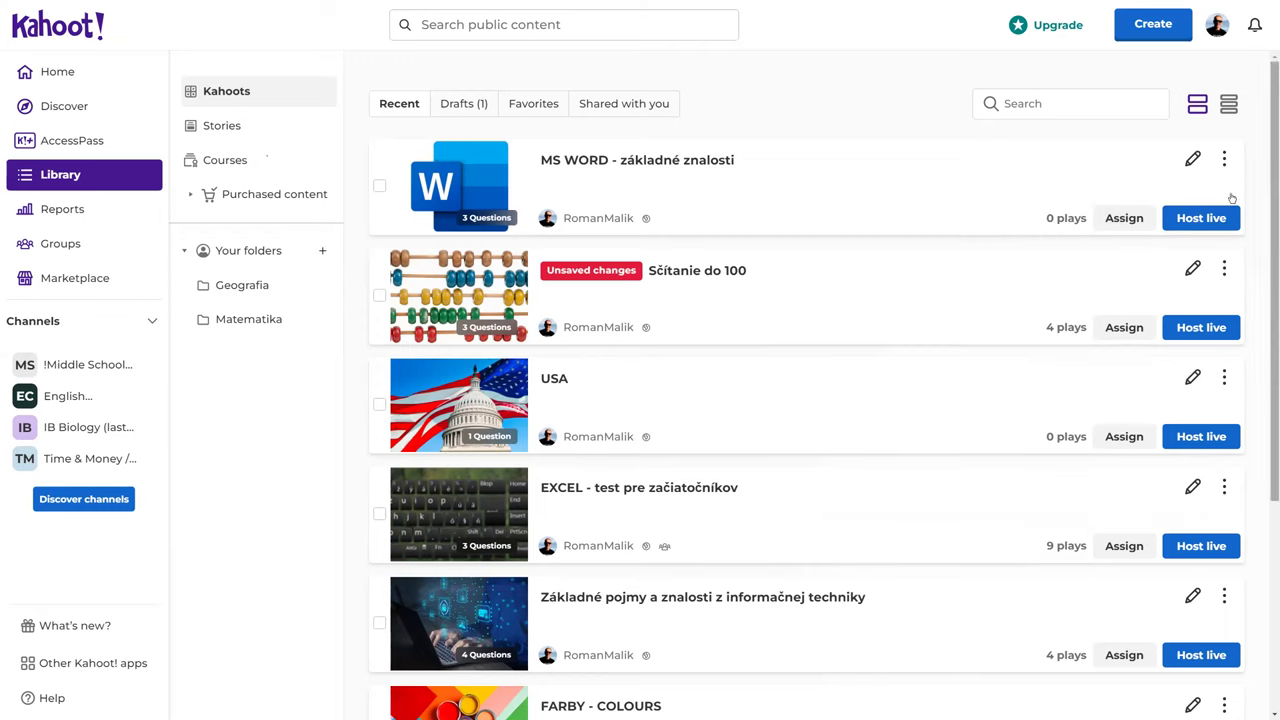
left_click(600, 189)
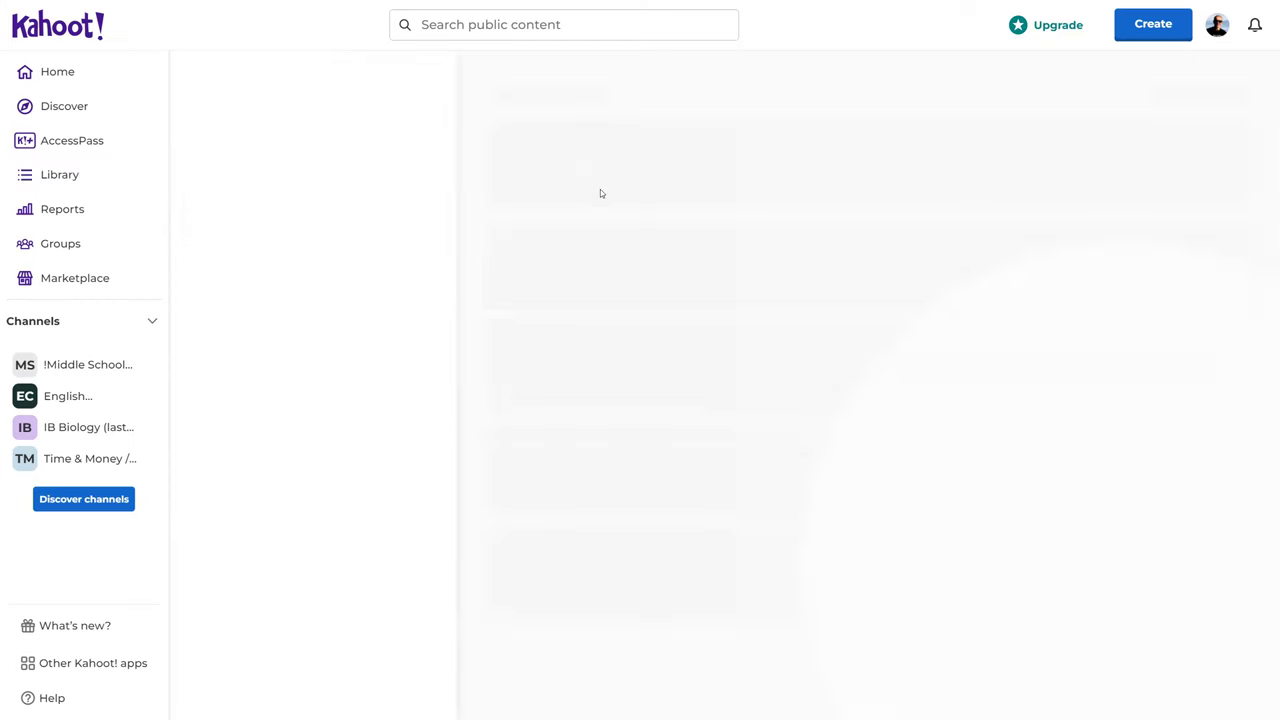
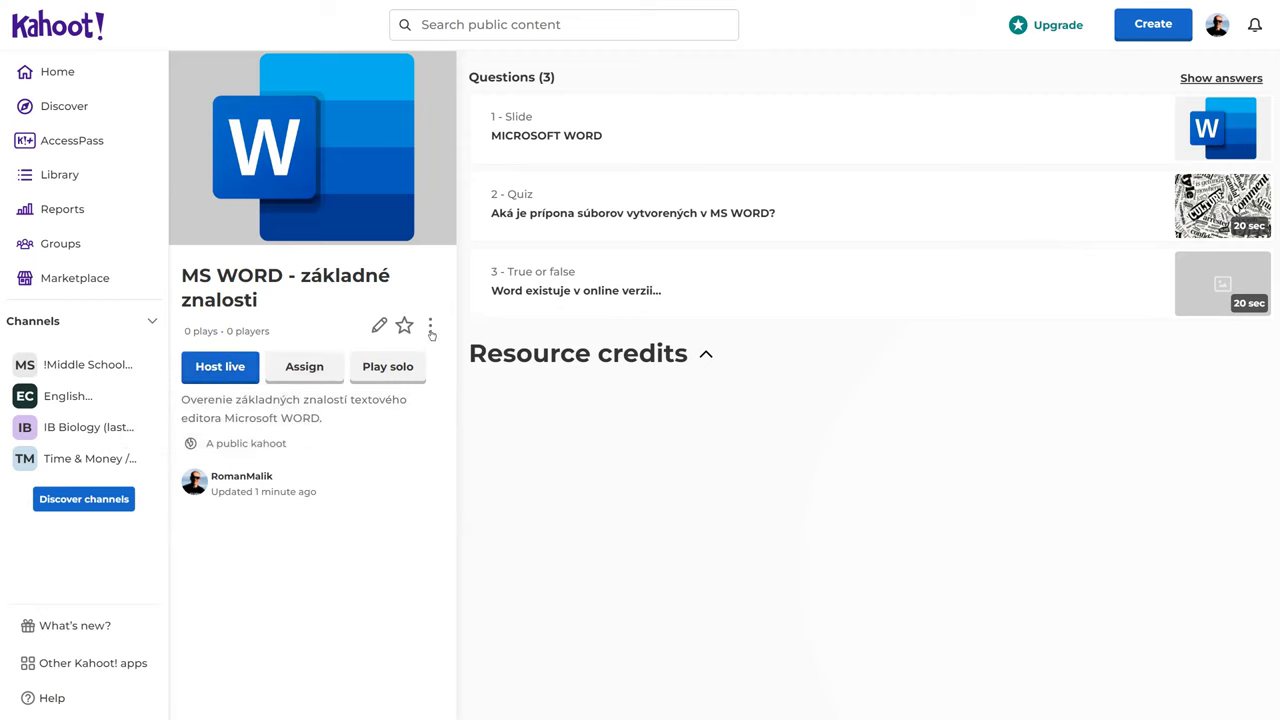
Step: Start a solo game of the kahoot in Classic mode and join it with the player's nickname
left_click(389, 369)
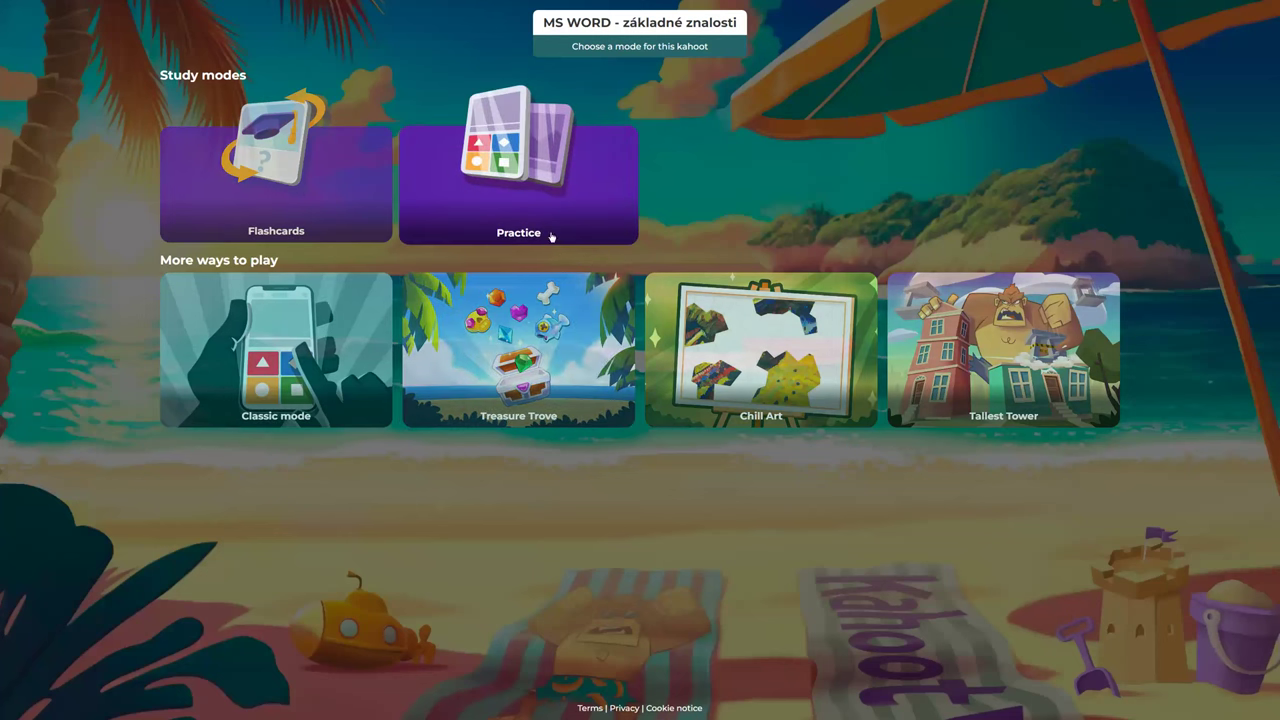
left_click(333, 355)
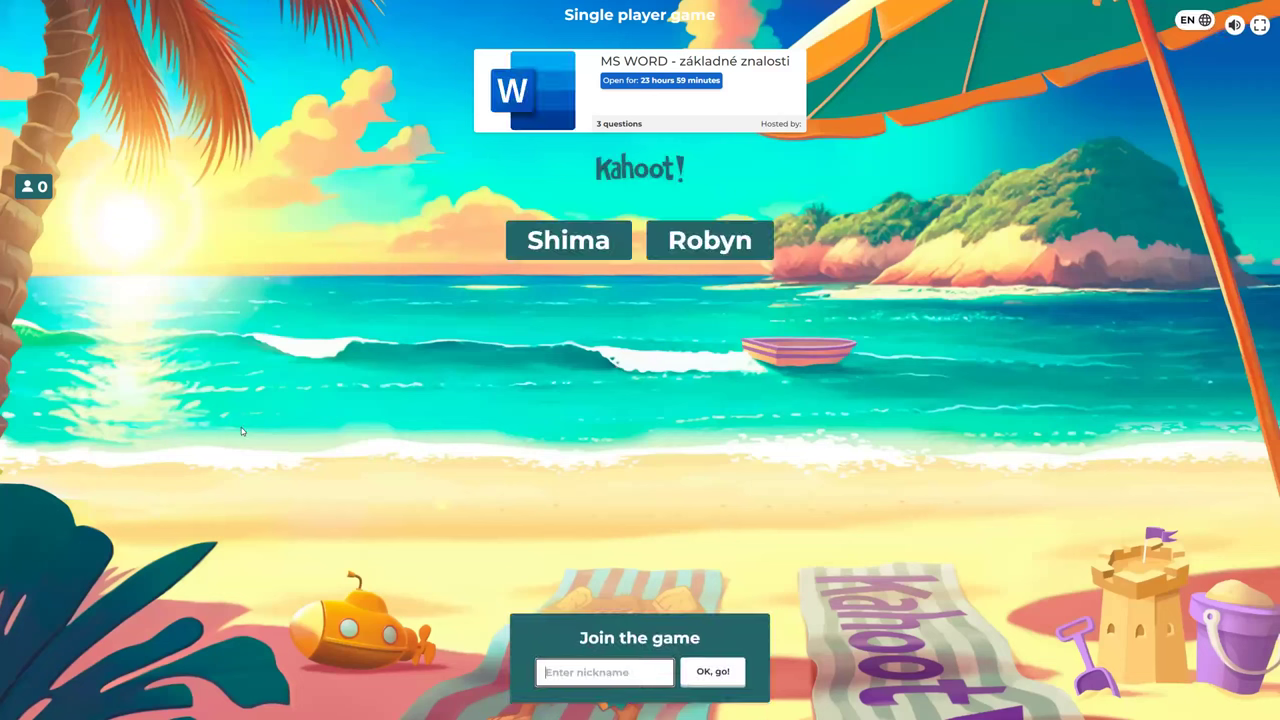
type("RM")
key("Return")
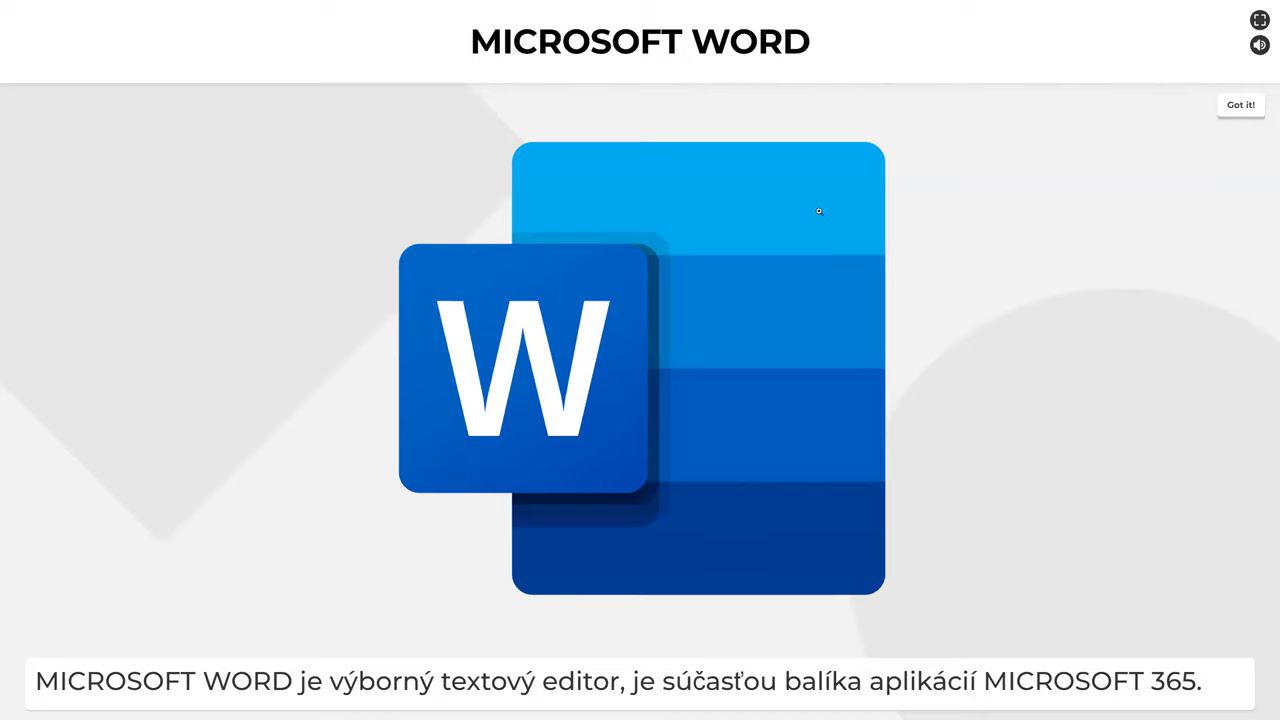
Step: Play through the kahoot, checking the volume control and answering "docx" and "True", up to the final podium
left_click(1260, 47)
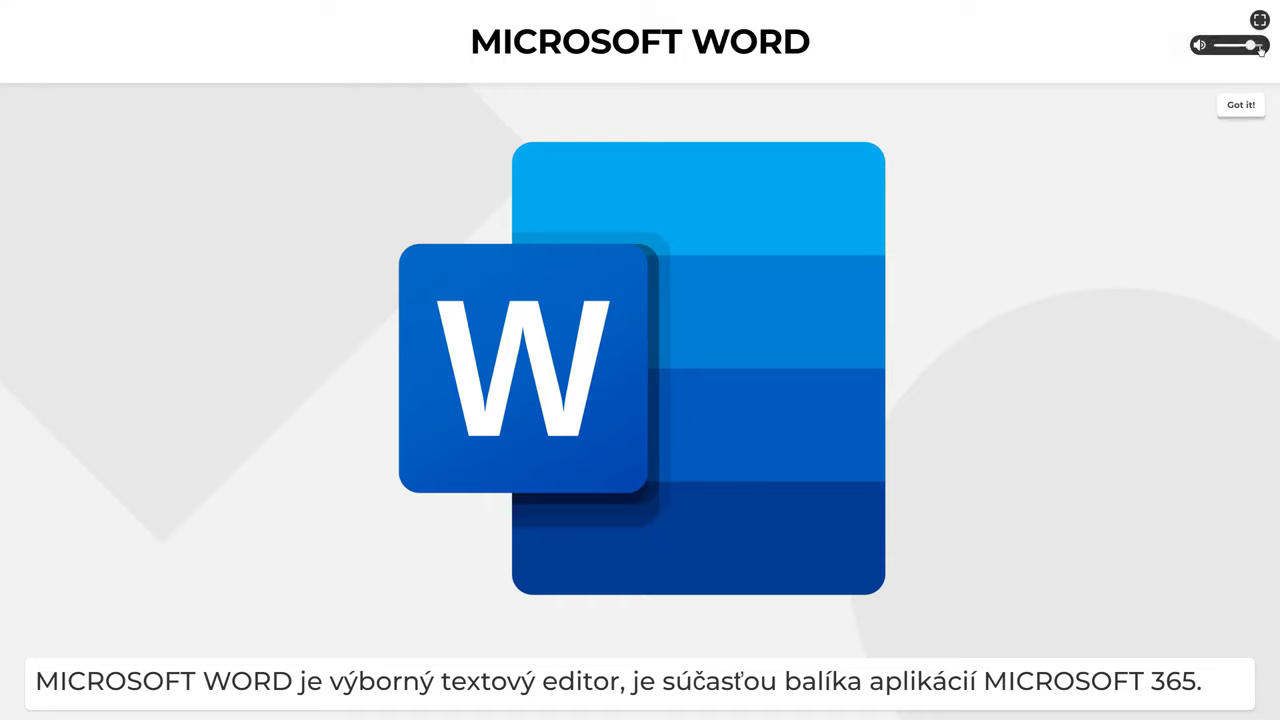
left_click(1238, 107)
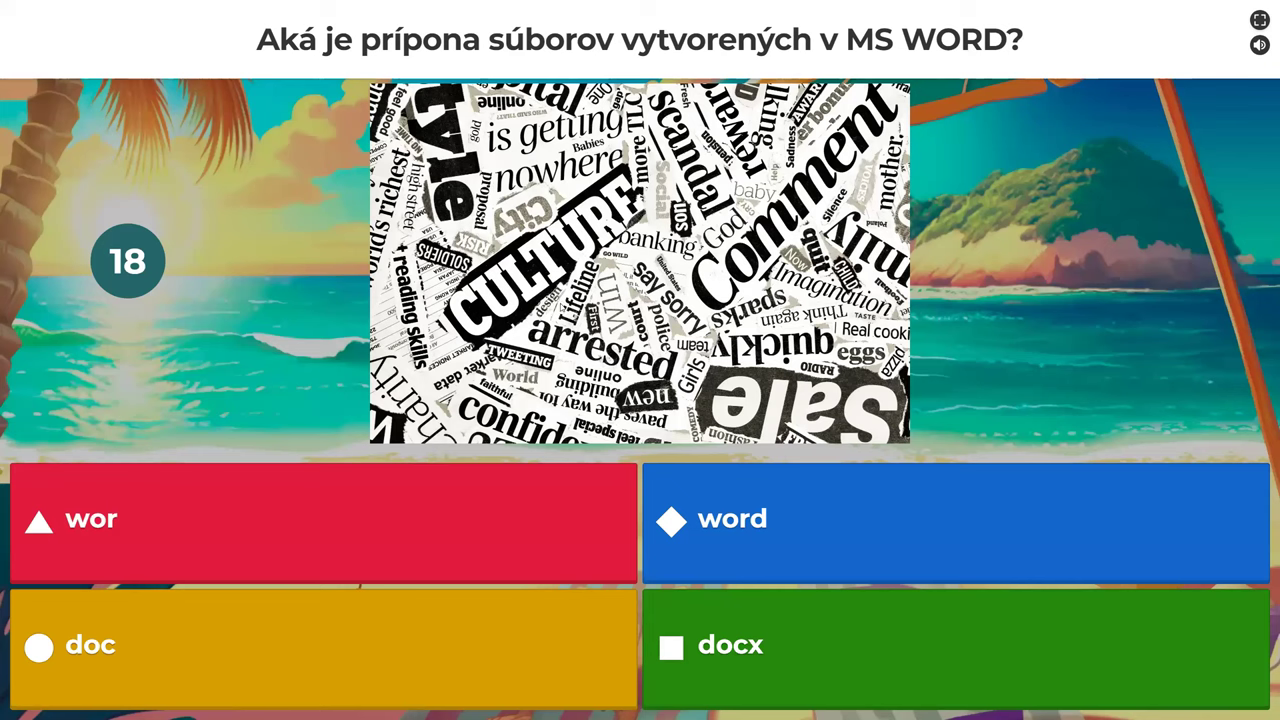
left_click(787, 656)
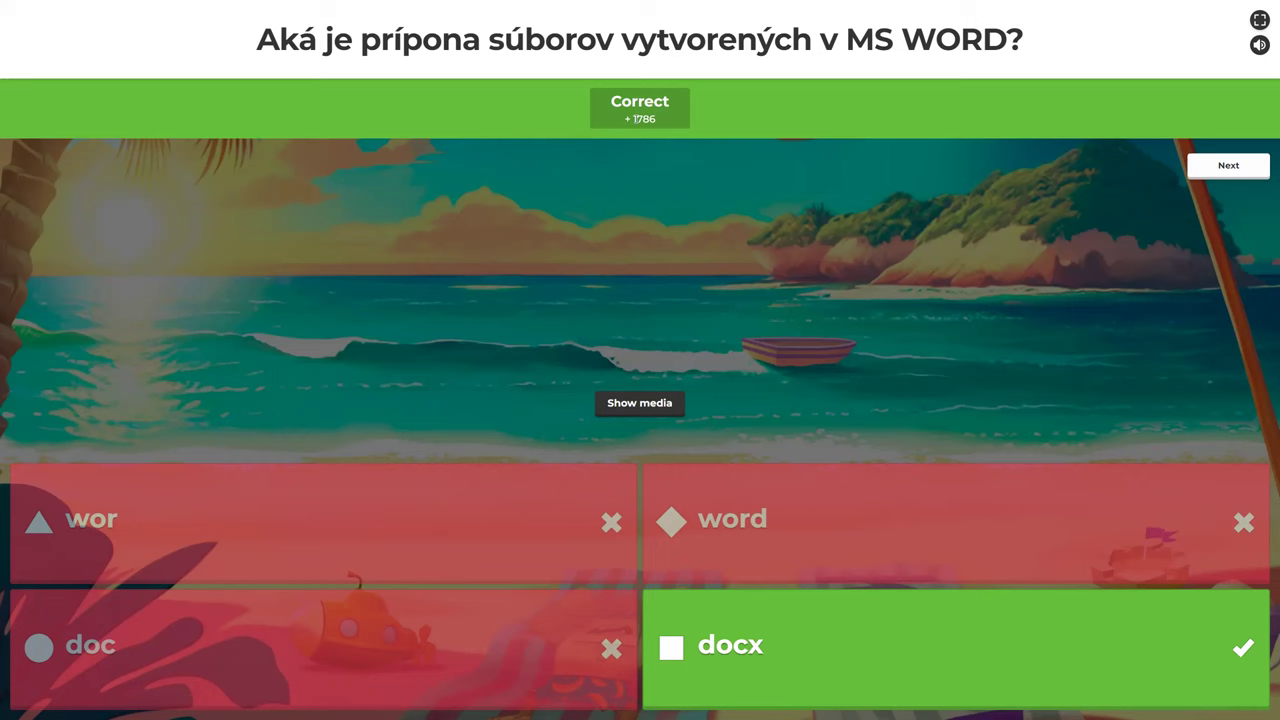
left_click(1222, 168)
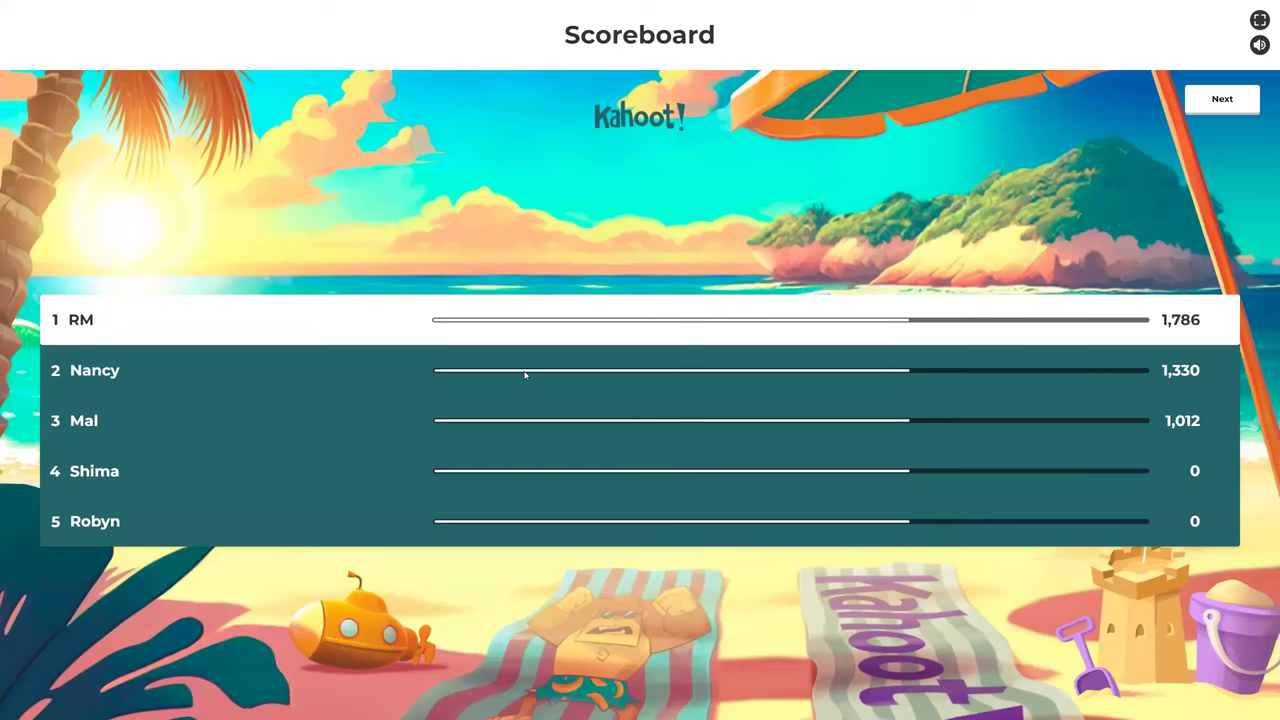
left_click(1216, 106)
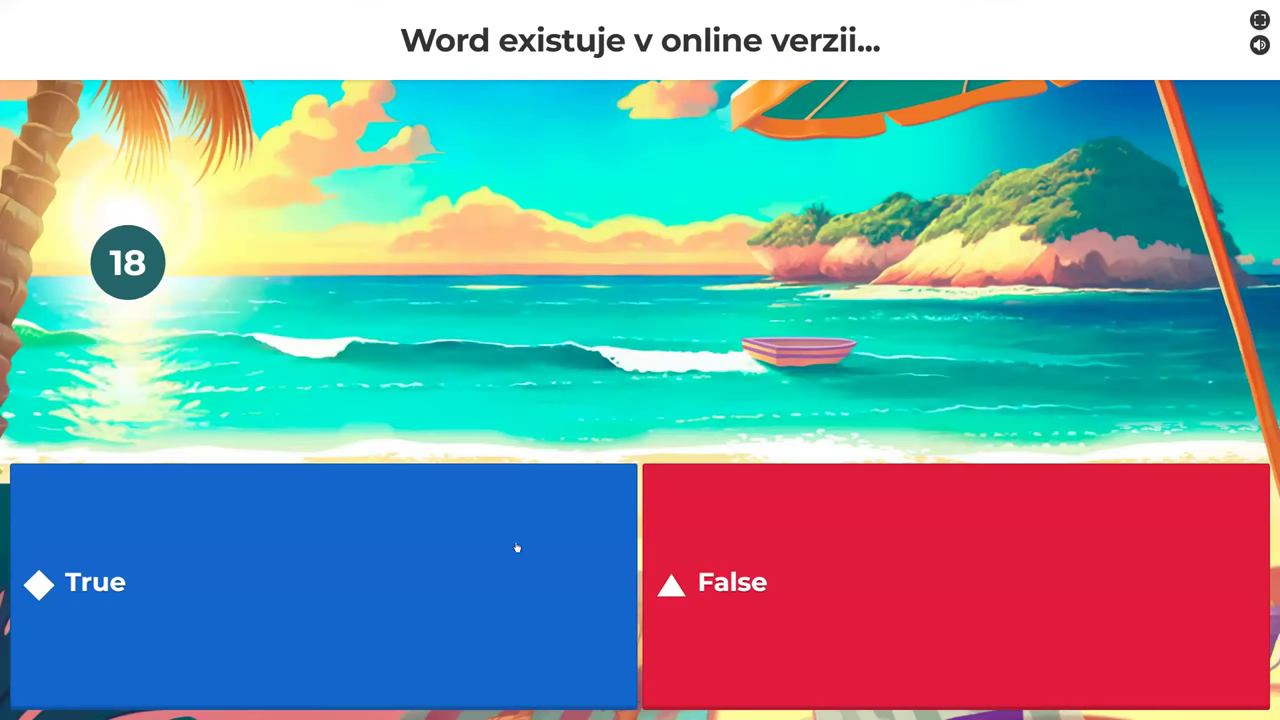
left_click(268, 597)
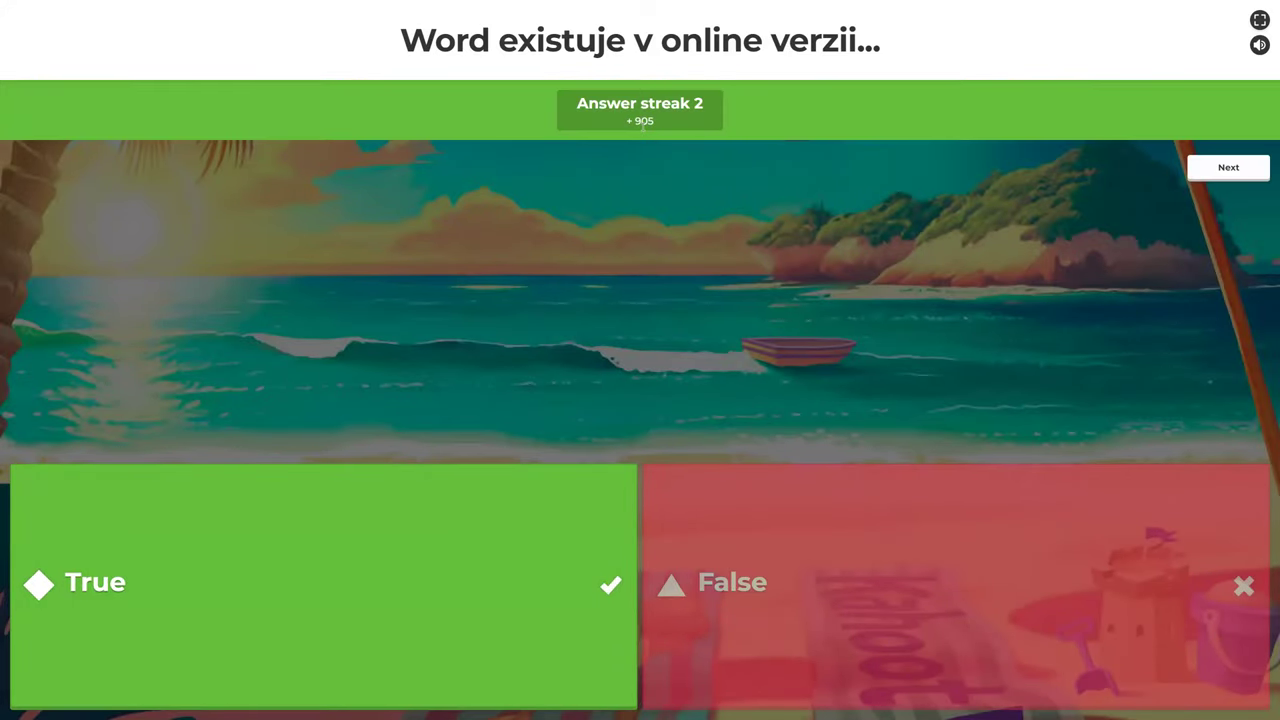
left_click(1228, 167)
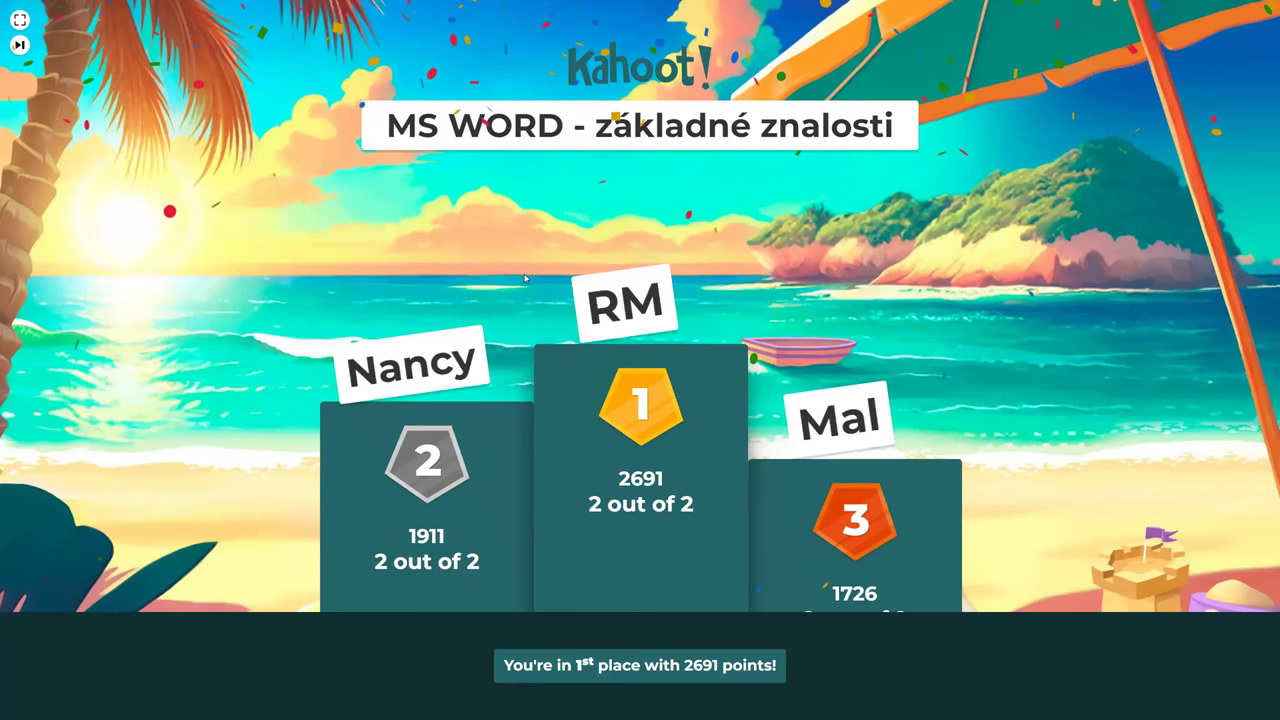
Step: Skip and replay the podium animation, leave full screen and close the solo game's tab
left_click(19, 46)
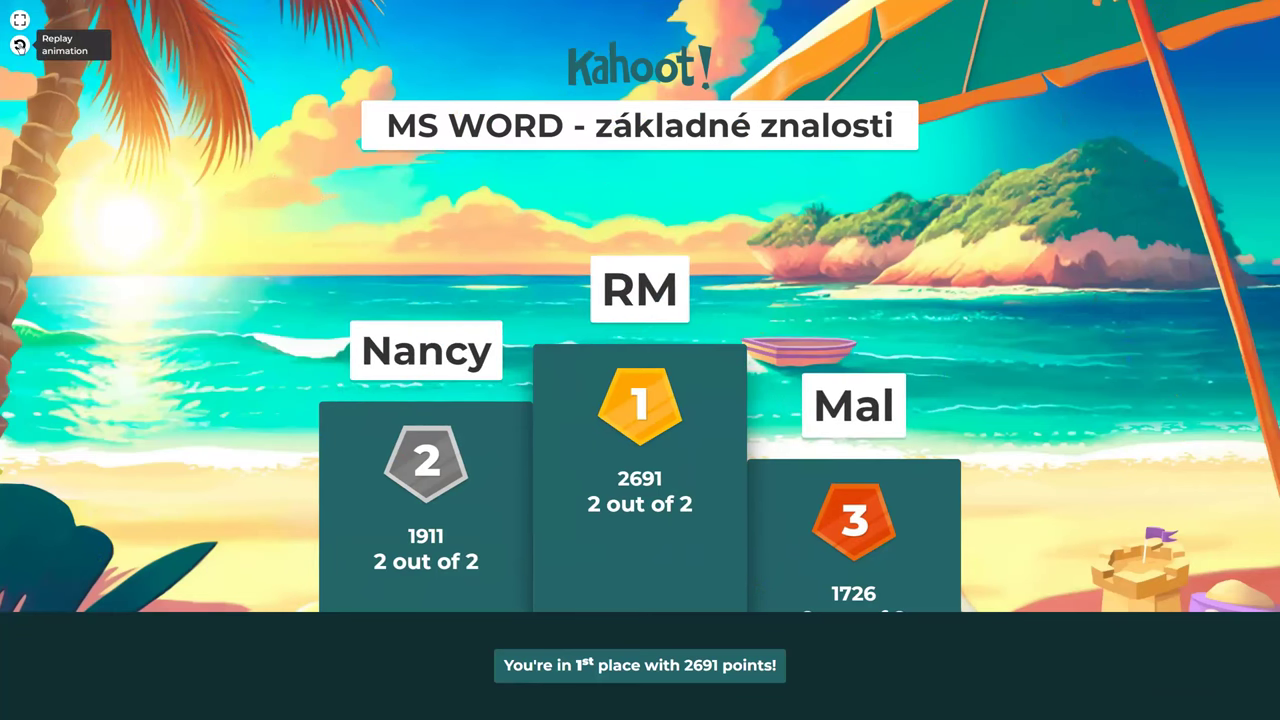
left_click(19, 46)
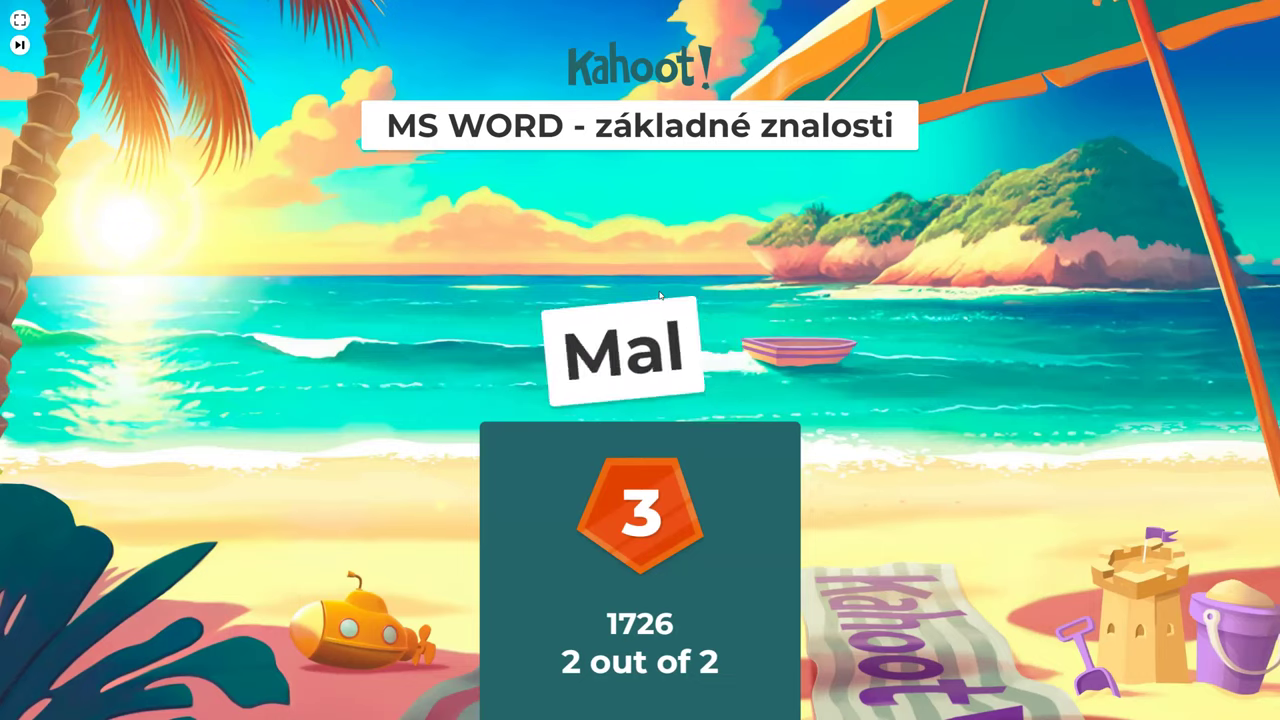
key("Escape")
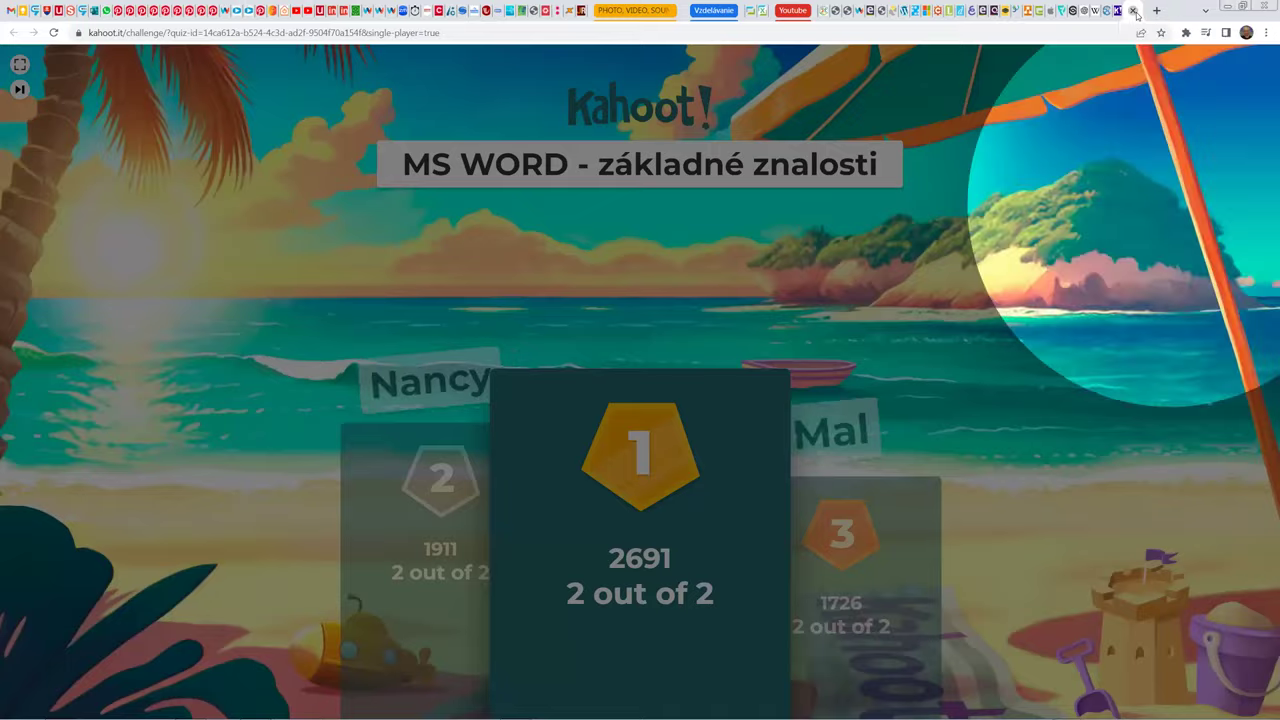
left_click(1133, 11)
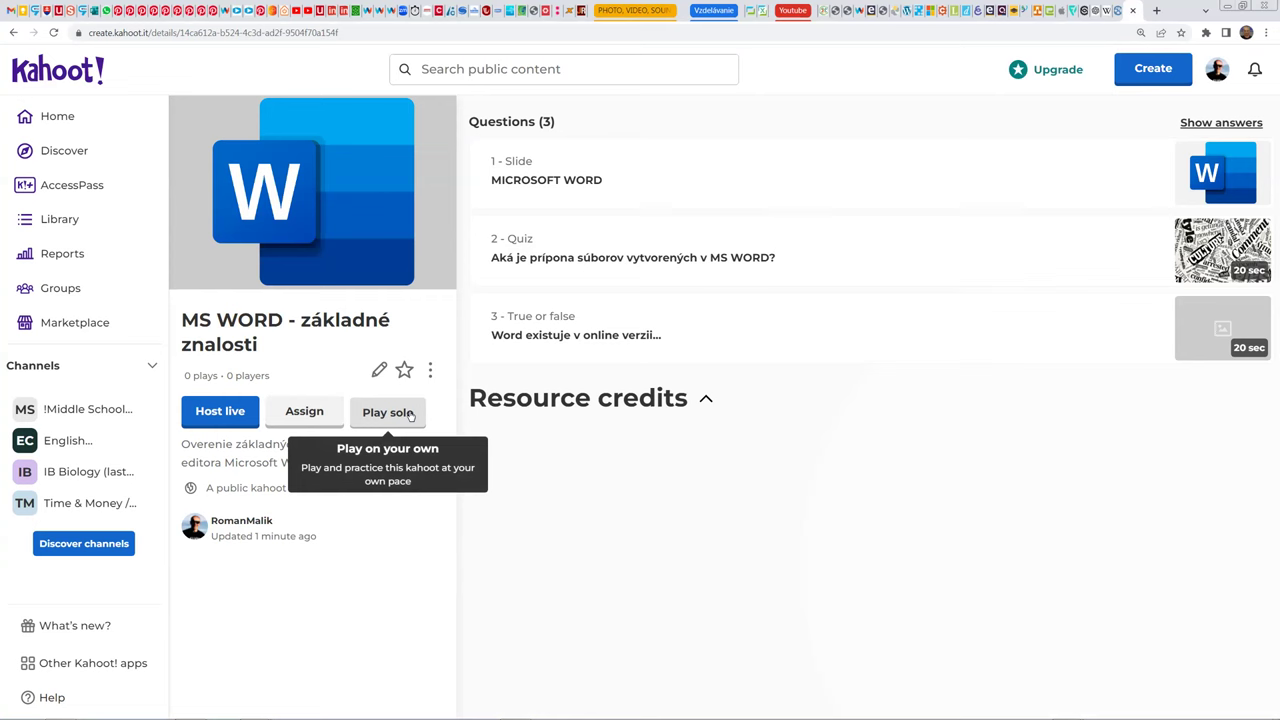
Step: Create an assigned kahoot due August 9, 2024 at 1:00 PM, with the question timer on and randomized answer order off
left_click(311, 422)
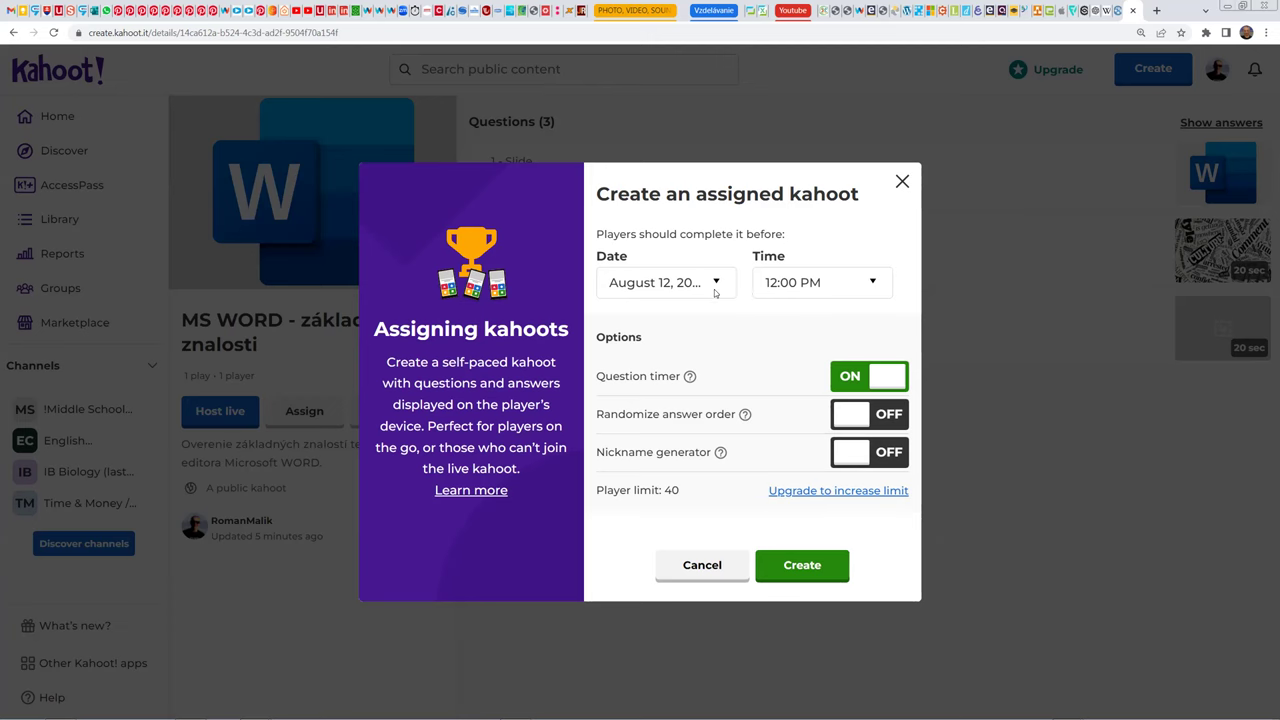
left_click(716, 285)
left_click(699, 309)
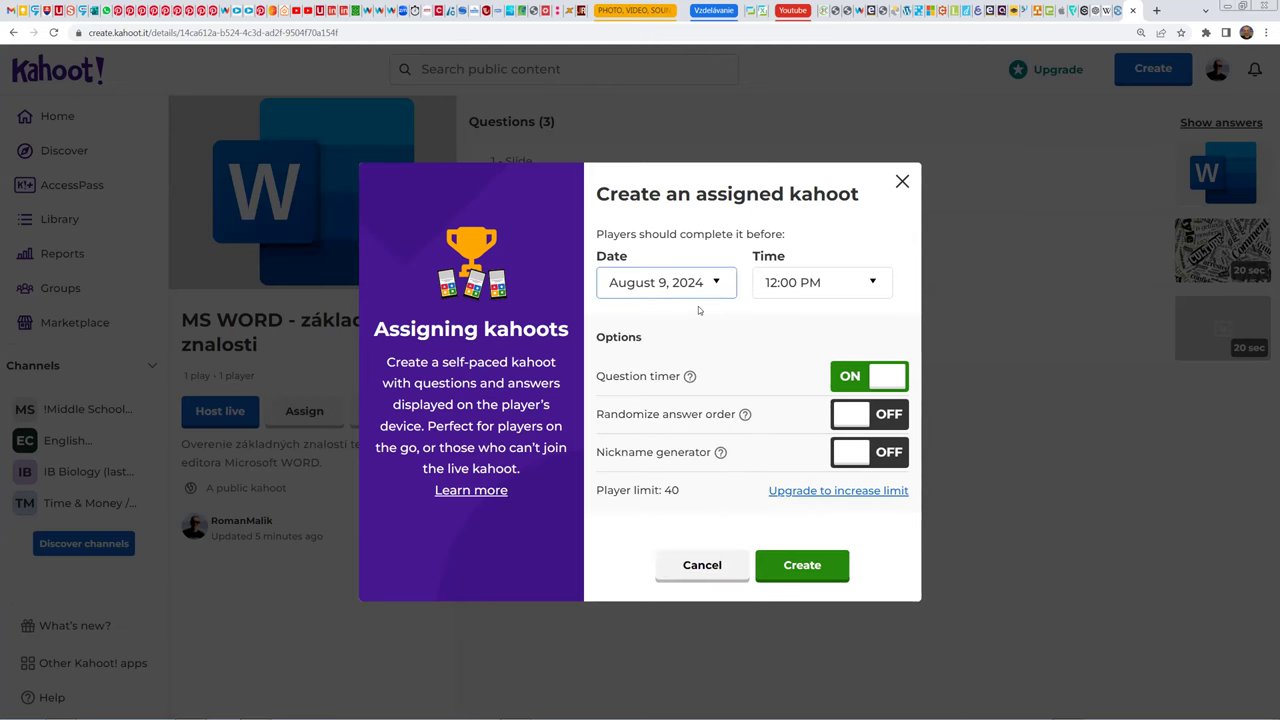
left_click(862, 285)
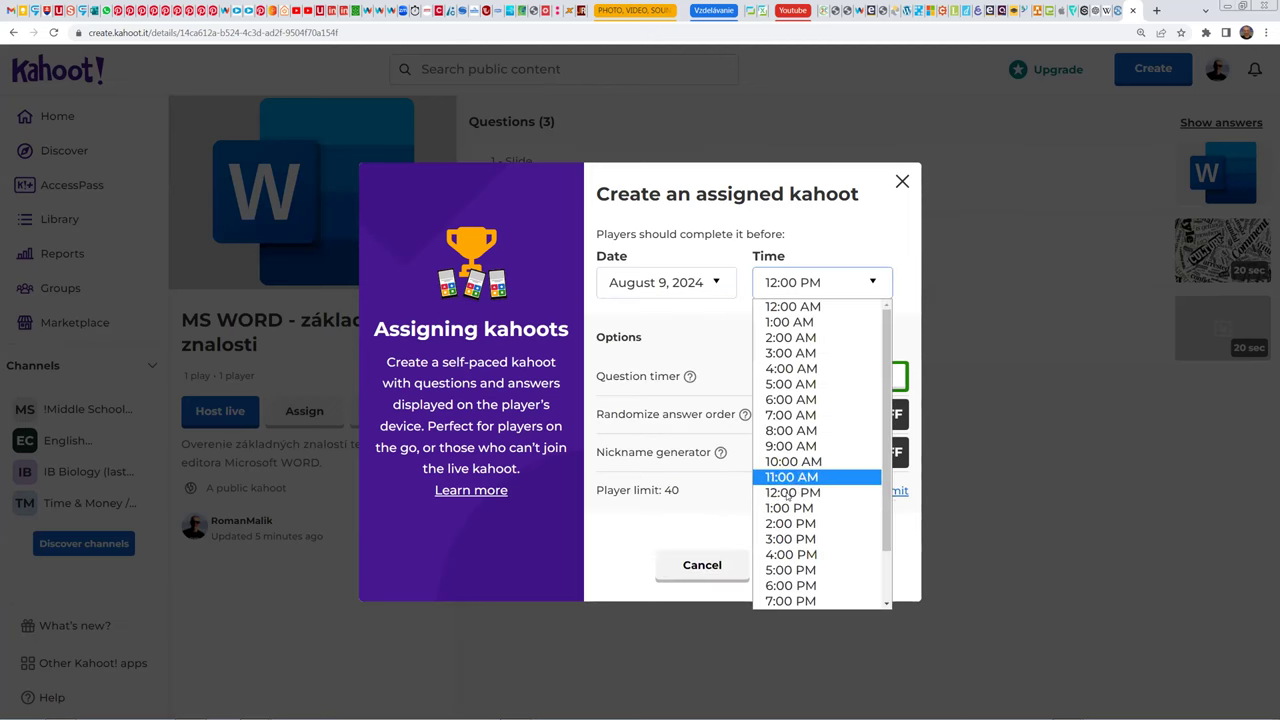
key("Escape")
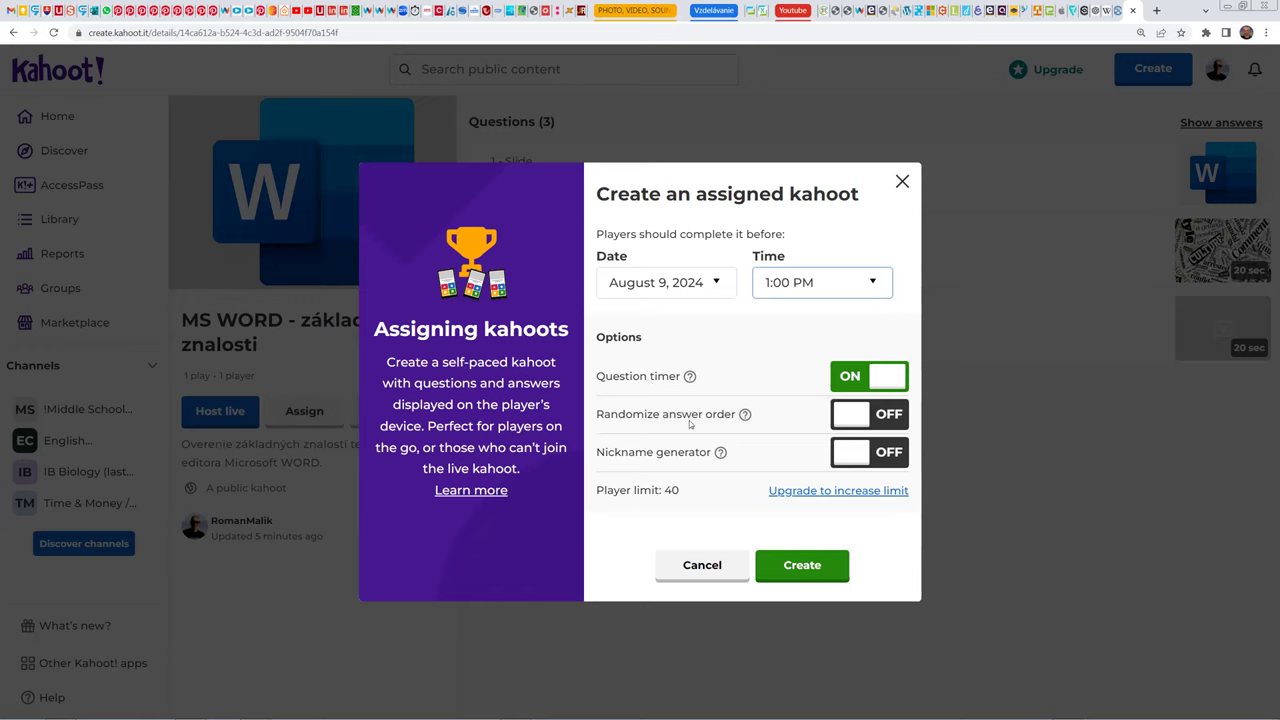
left_click(852, 416)
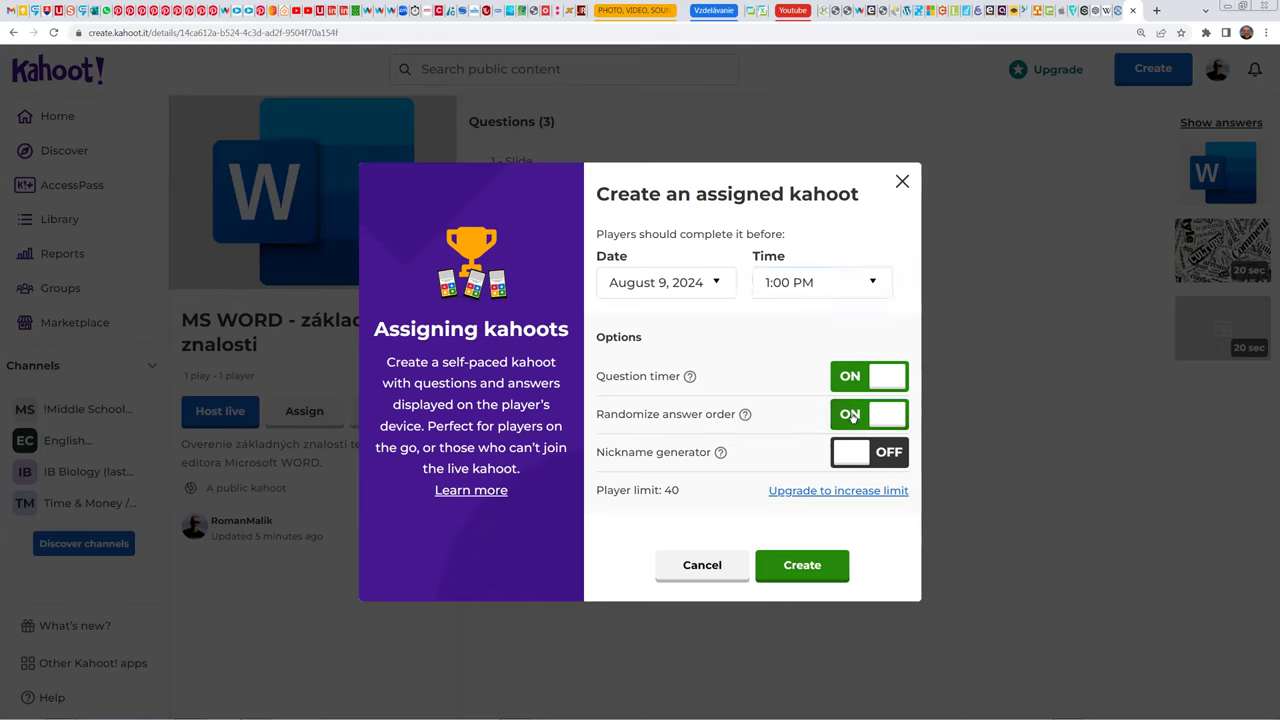
left_click(852, 416)
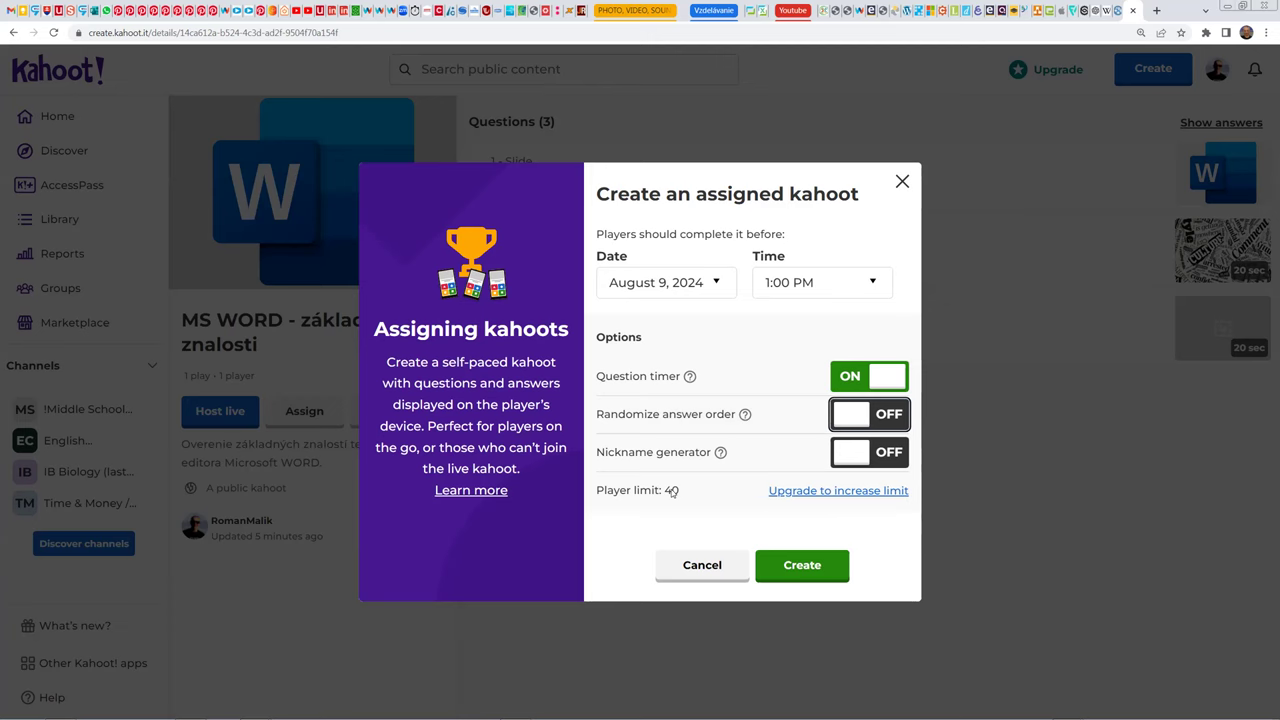
left_click(806, 566)
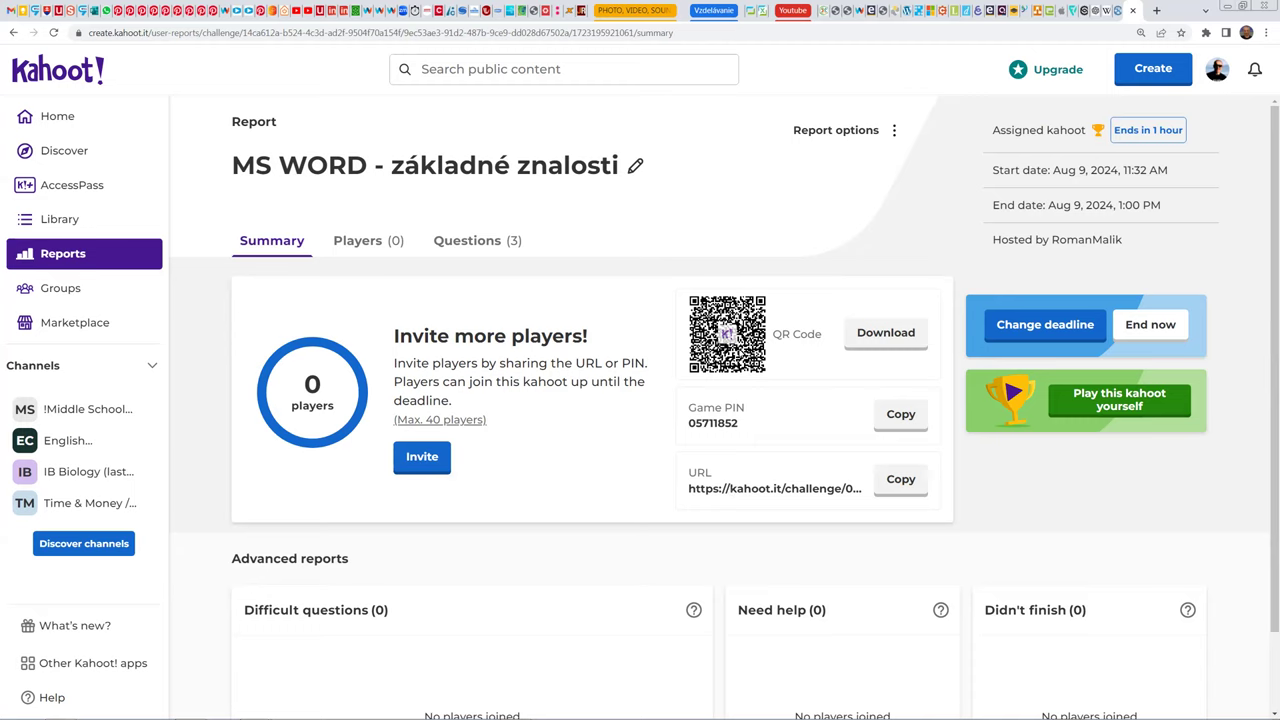
Step: Go over the assigned kahoot's options for inviting players: the QR code, the challenge URL and the game PIN
left_click(871, 334)
left_click_drag(858, 488, 737, 488)
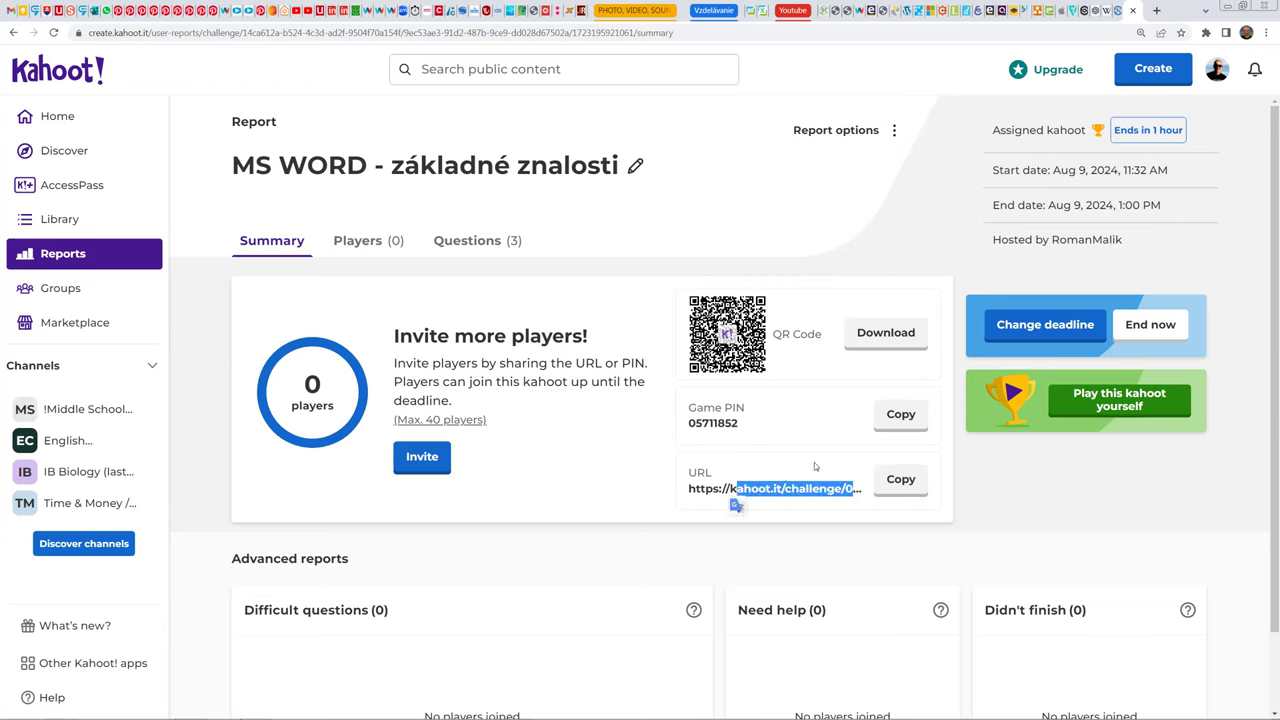
left_click(889, 420)
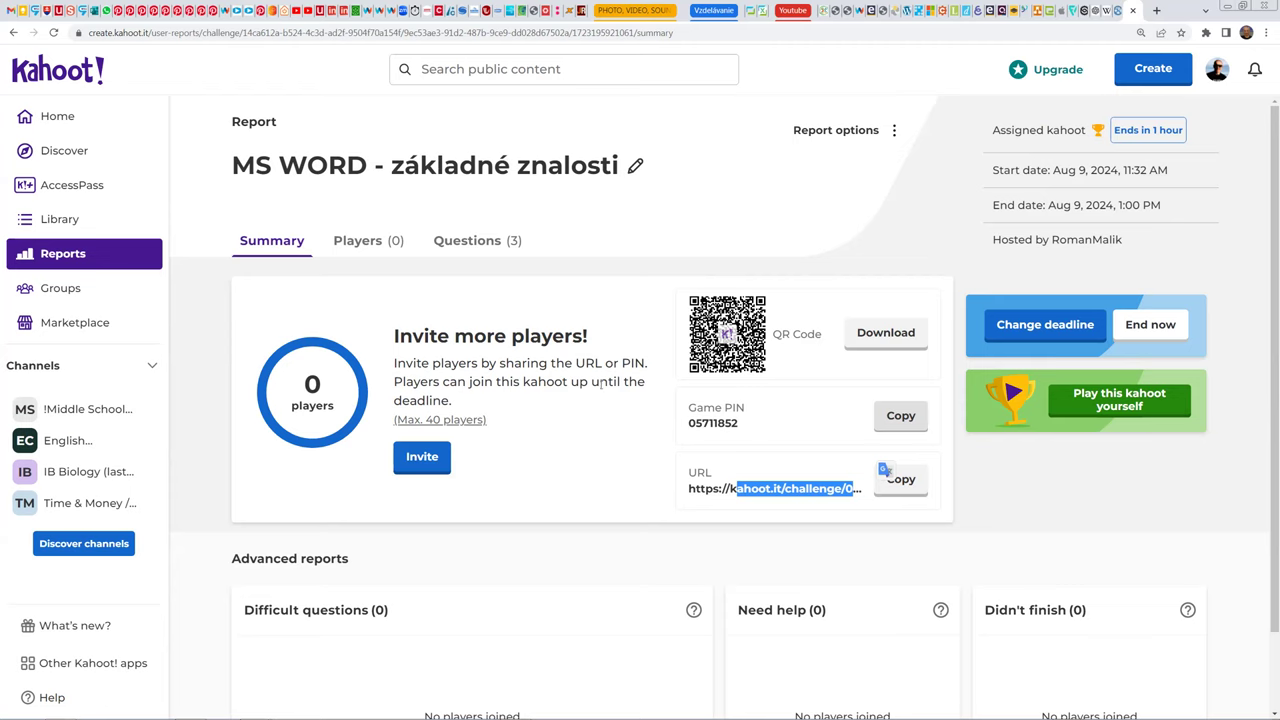
Step: Go over the assigned kahoot's invitation sharing options, copy the challenge URL and close them
left_click(423, 458)
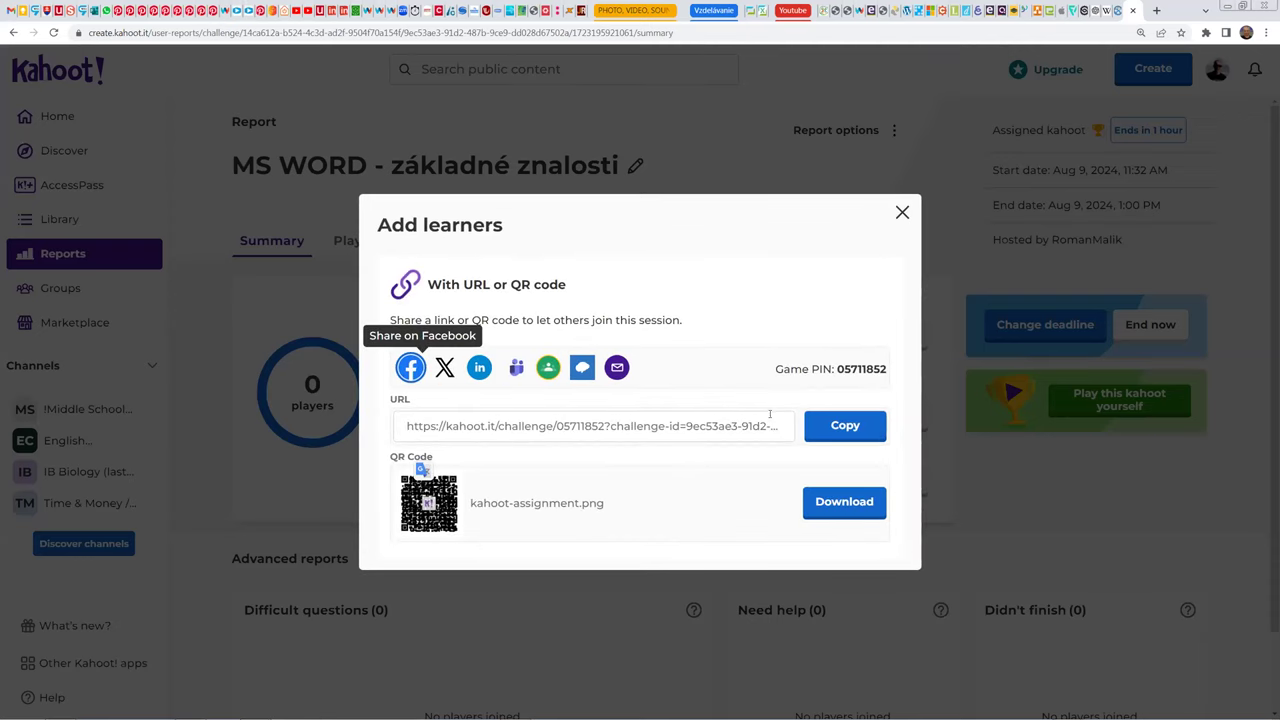
left_click(845, 426)
left_click(843, 505)
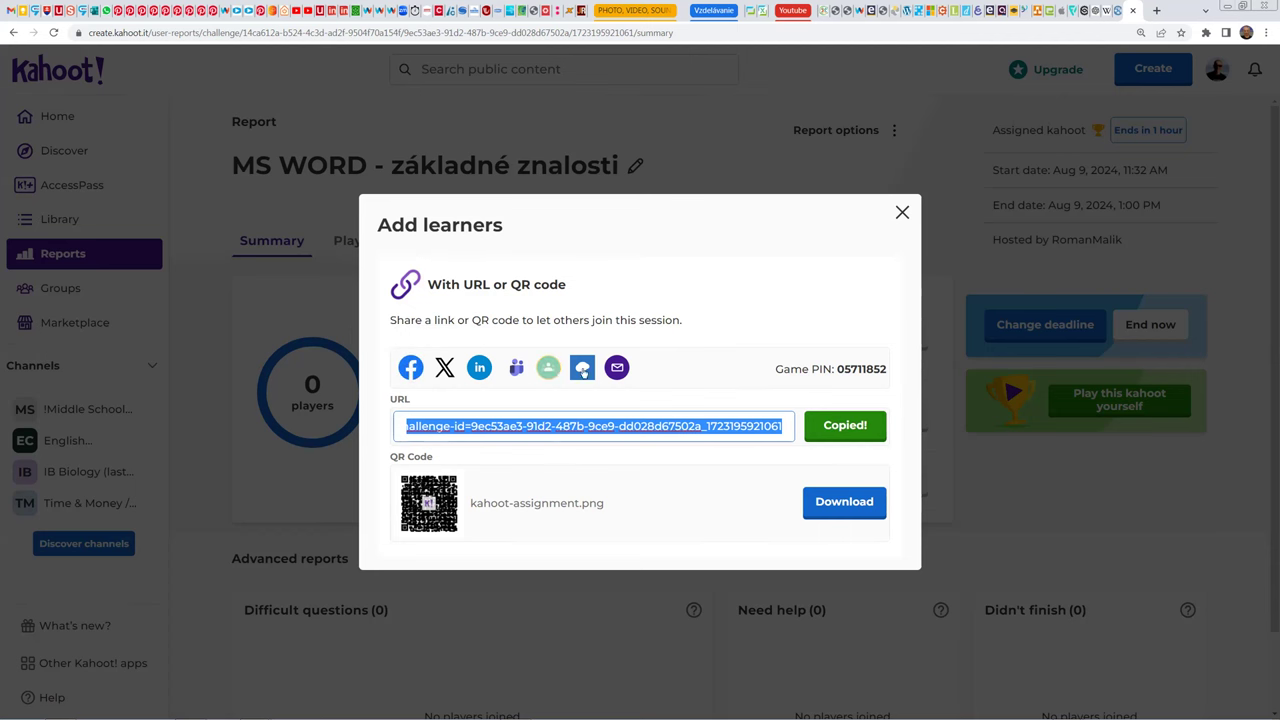
left_click(902, 212)
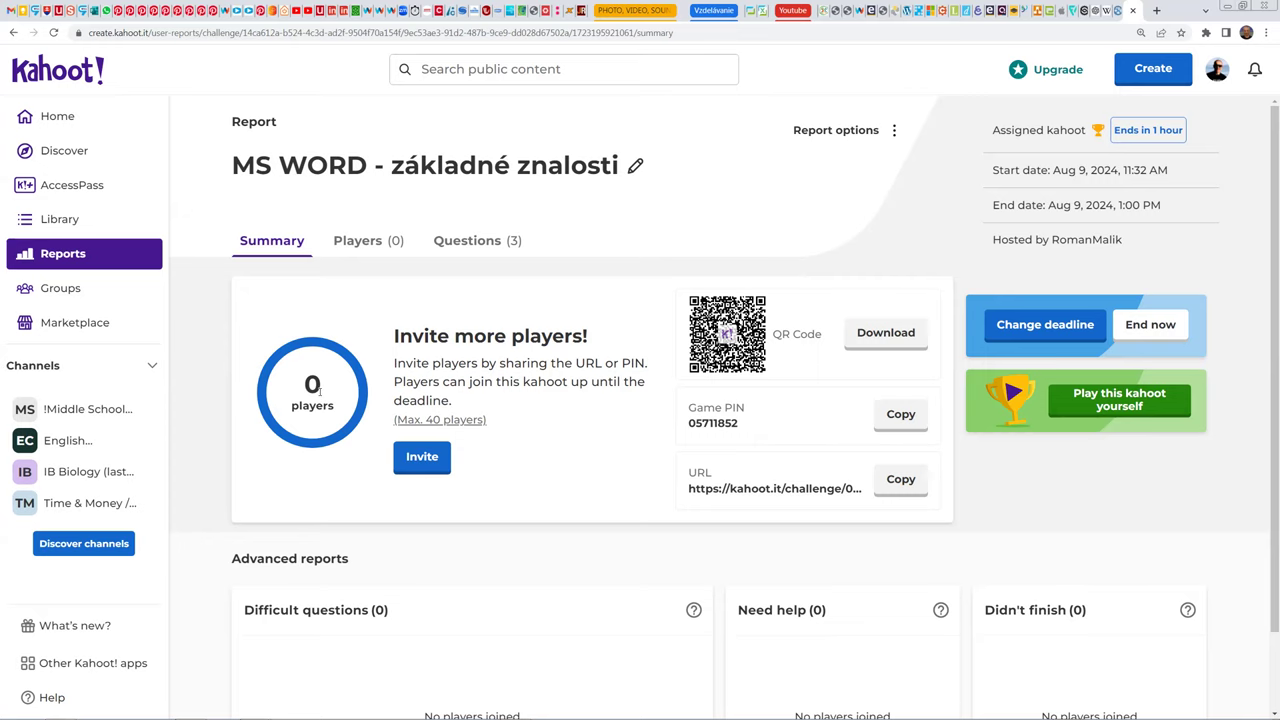
Step: Examine the report's player list, question list and summary with its advanced reports
left_click(369, 245)
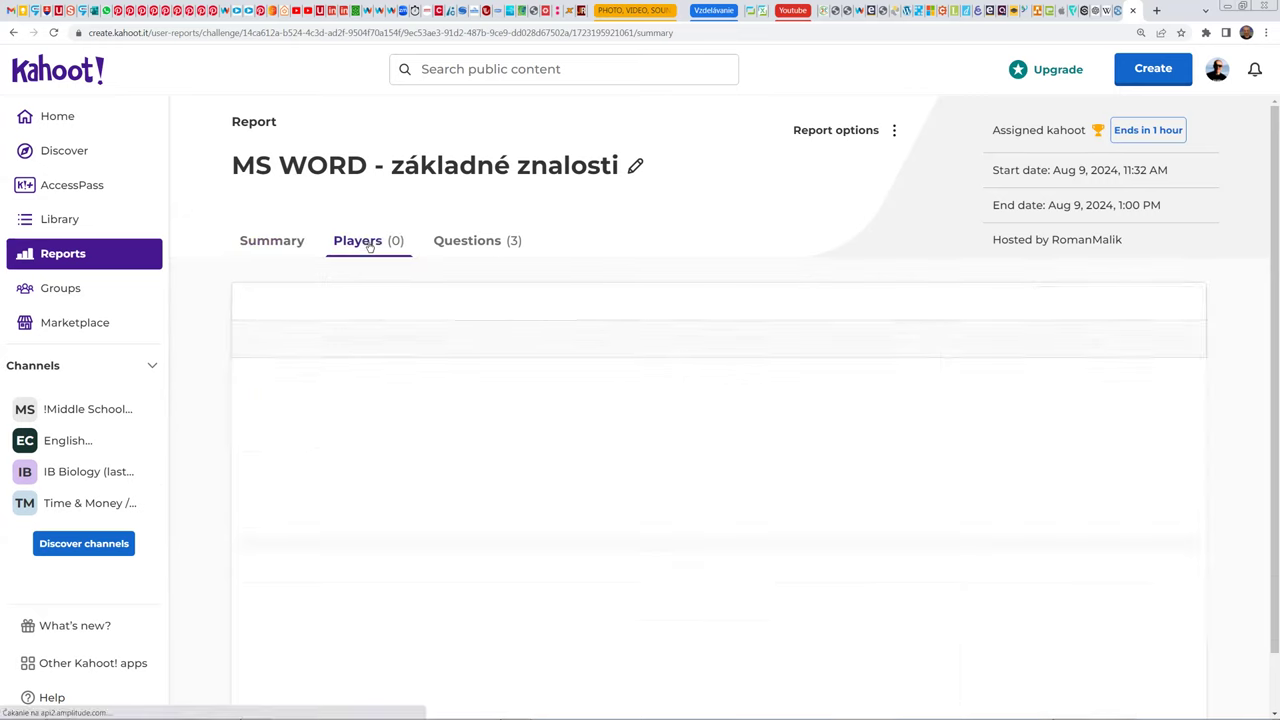
left_click(464, 244)
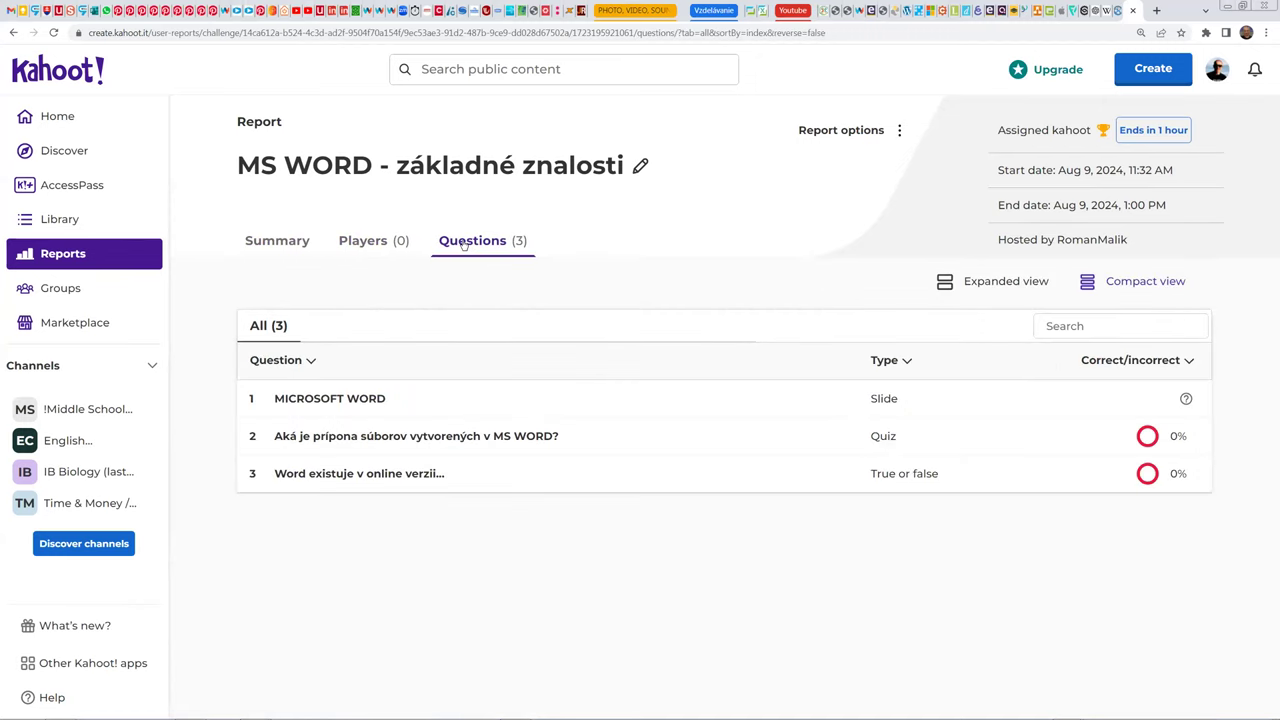
left_click(284, 243)
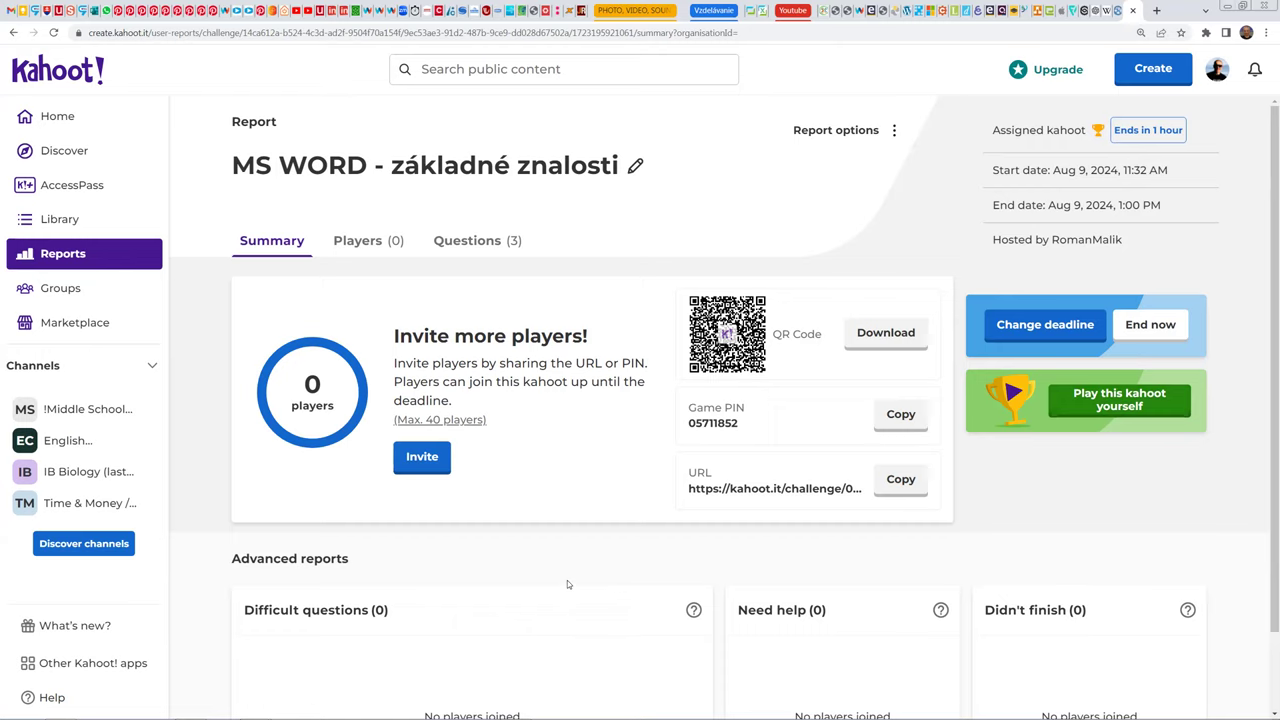
scroll(537, 580, "down", 2)
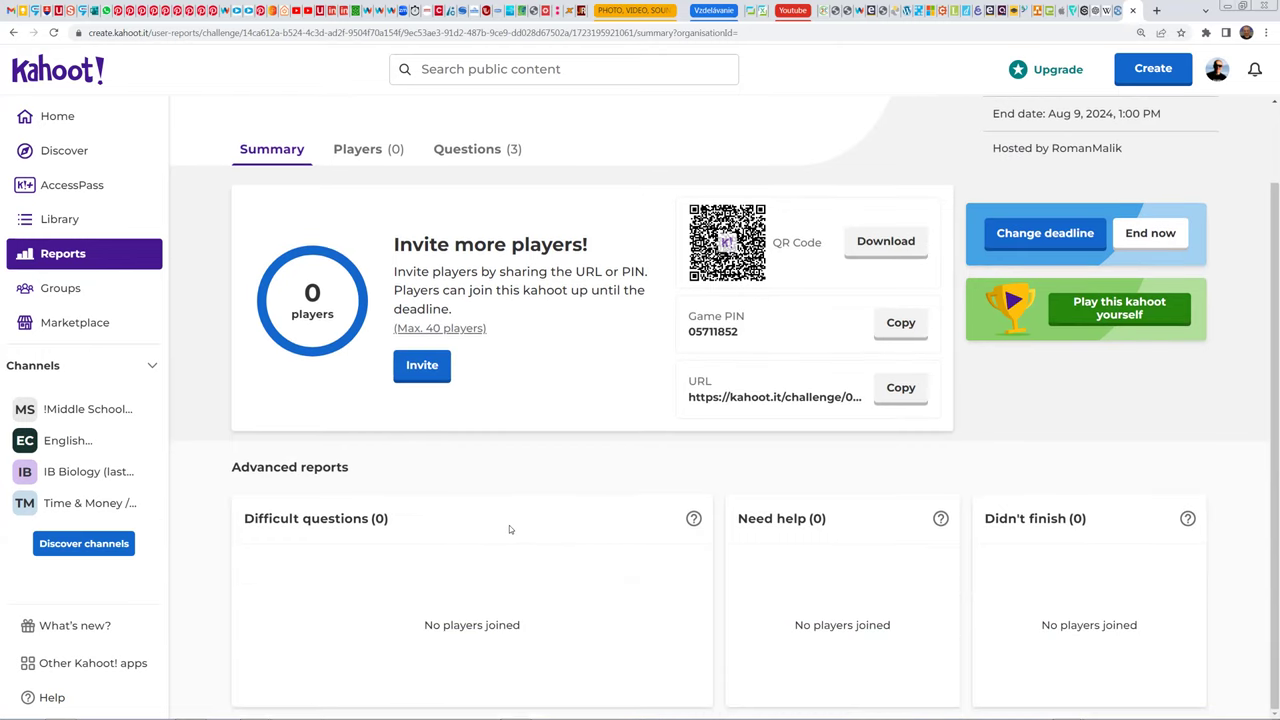
scroll(511, 528, "up", 2)
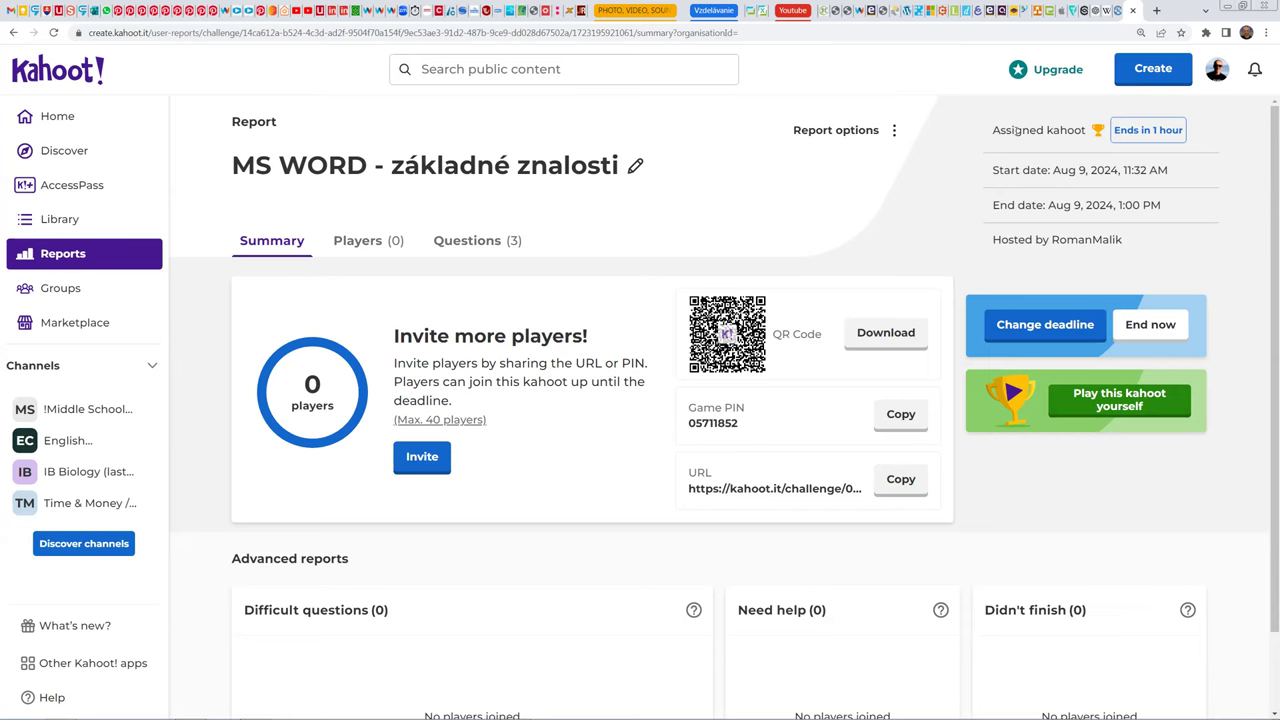
left_click(64, 256)
Step: Copy the assigned kahoot's game PIN, open kahoot.it in a new tab and paste the game PIN there
left_click(902, 423)
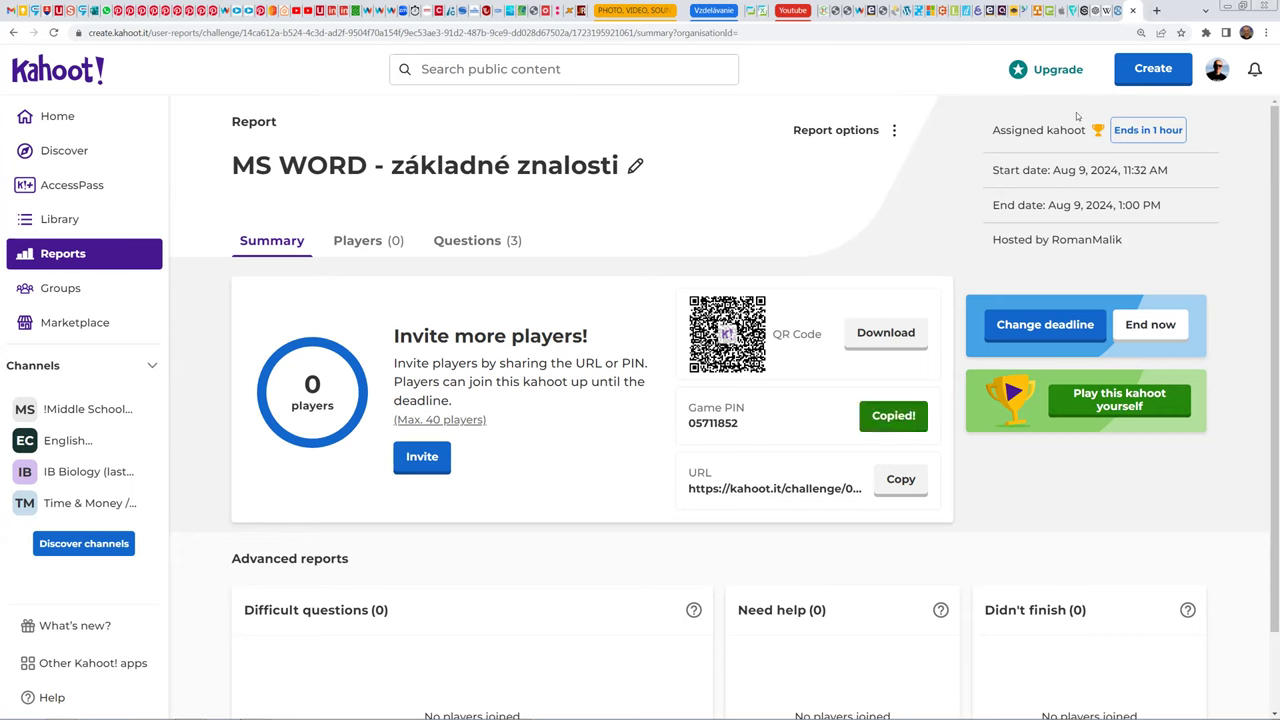
left_click(1157, 12)
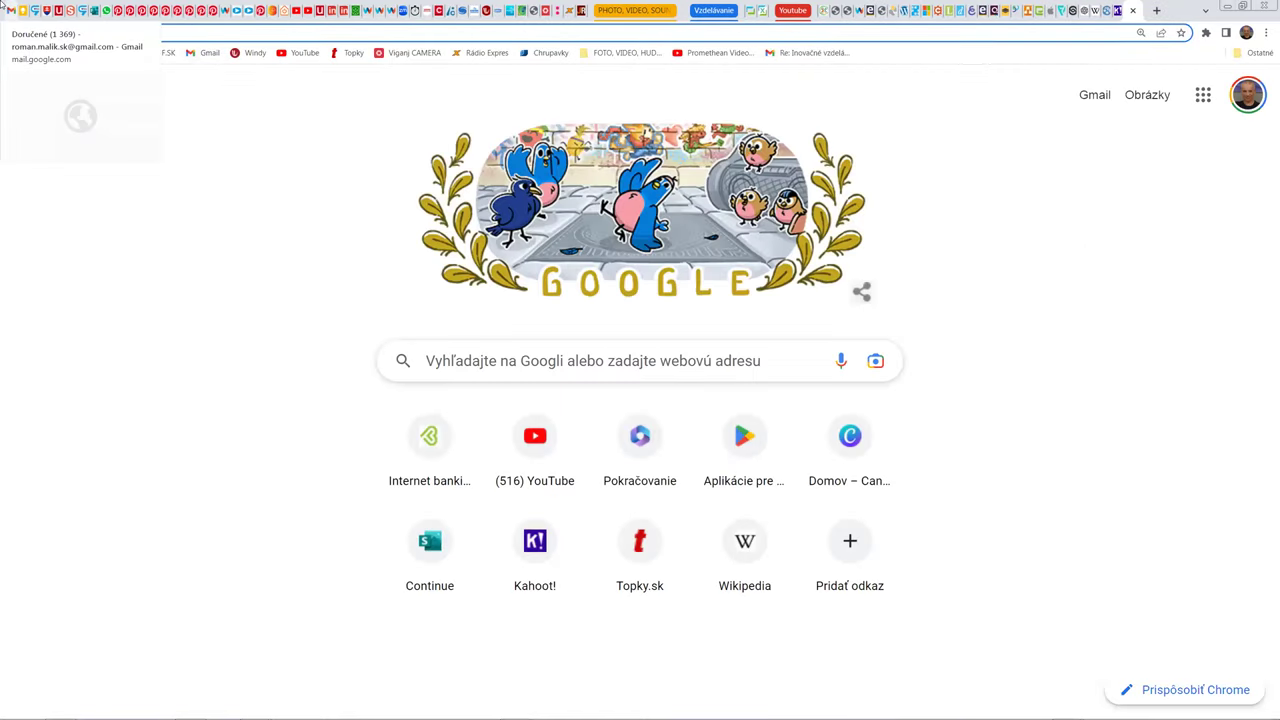
type("KAHOOT.IT")
key("Return")
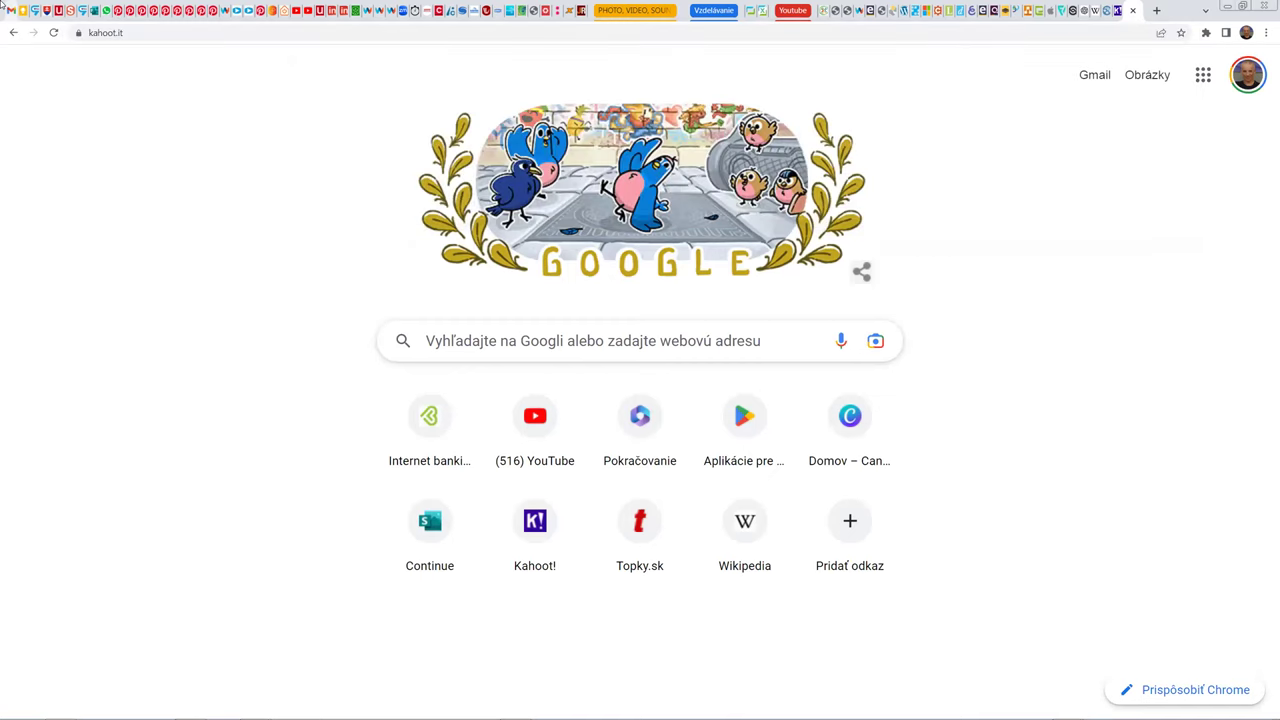
left_click(594, 405)
key("ctrl+v")
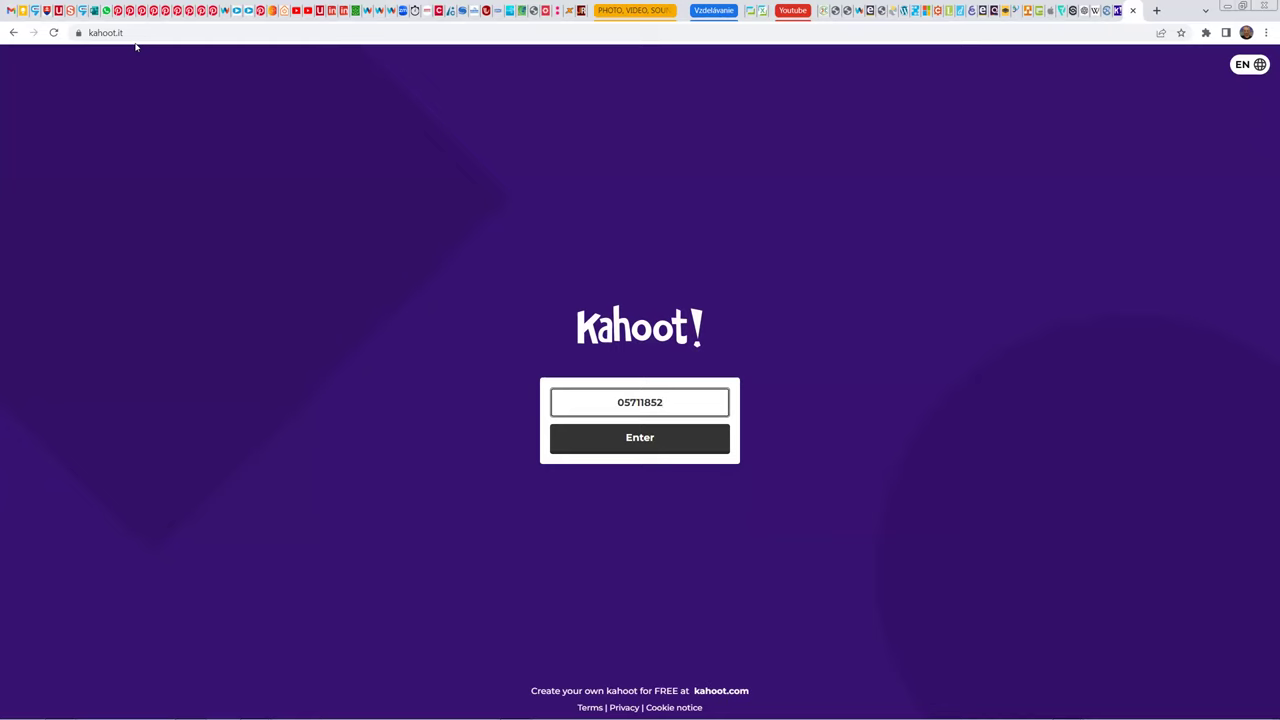
Step: Enlarge the join page for readability and submit the game PIN to open the assigned kahoot
key("ctrl+plus")
key("ctrl+plus")
key("ctrl+plus")
key("ctrl+plus")
key("ctrl+plus")
key("ctrl+plus")
key("ctrl+plus")
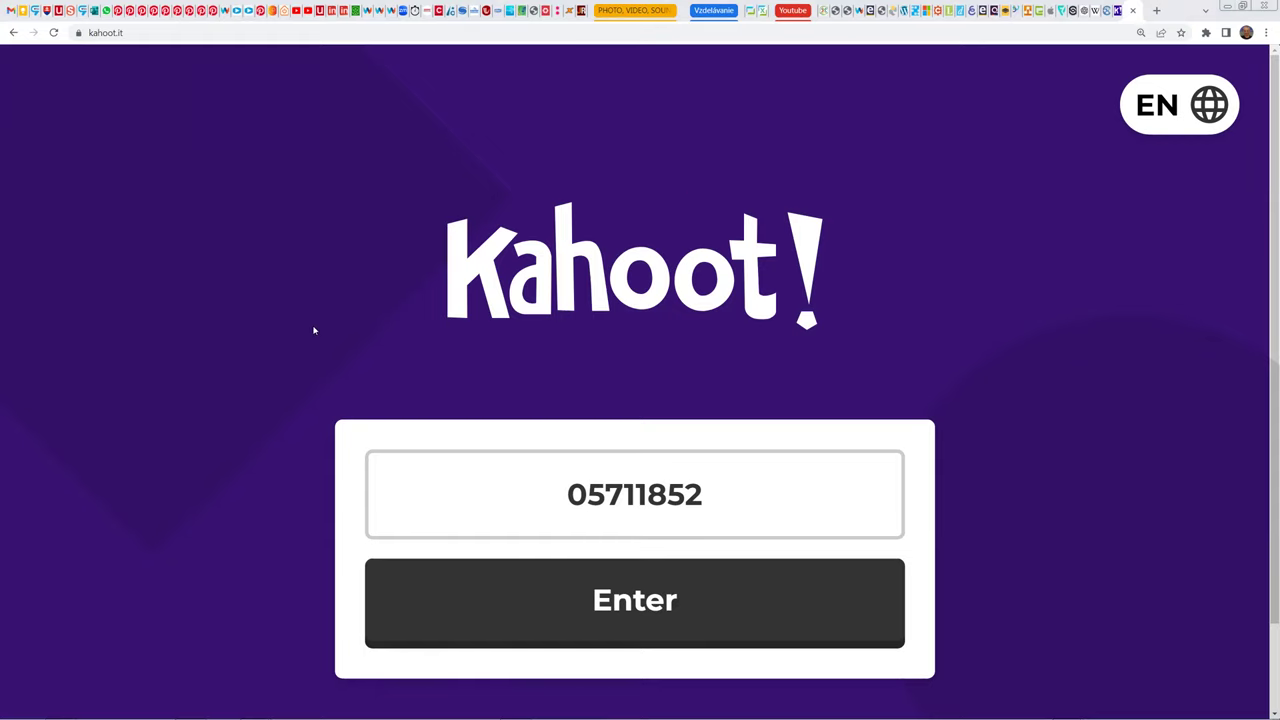
key("ctrl+minus")
key("ctrl+minus")
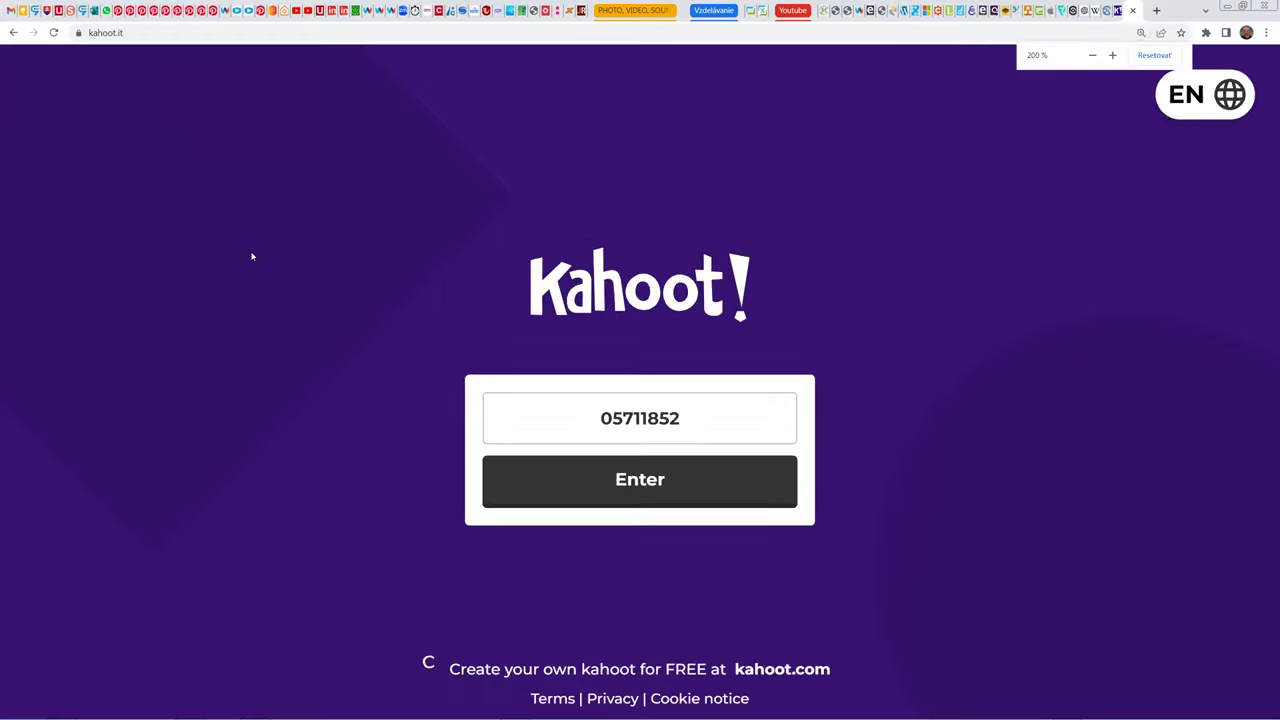
key("ctrl+minus")
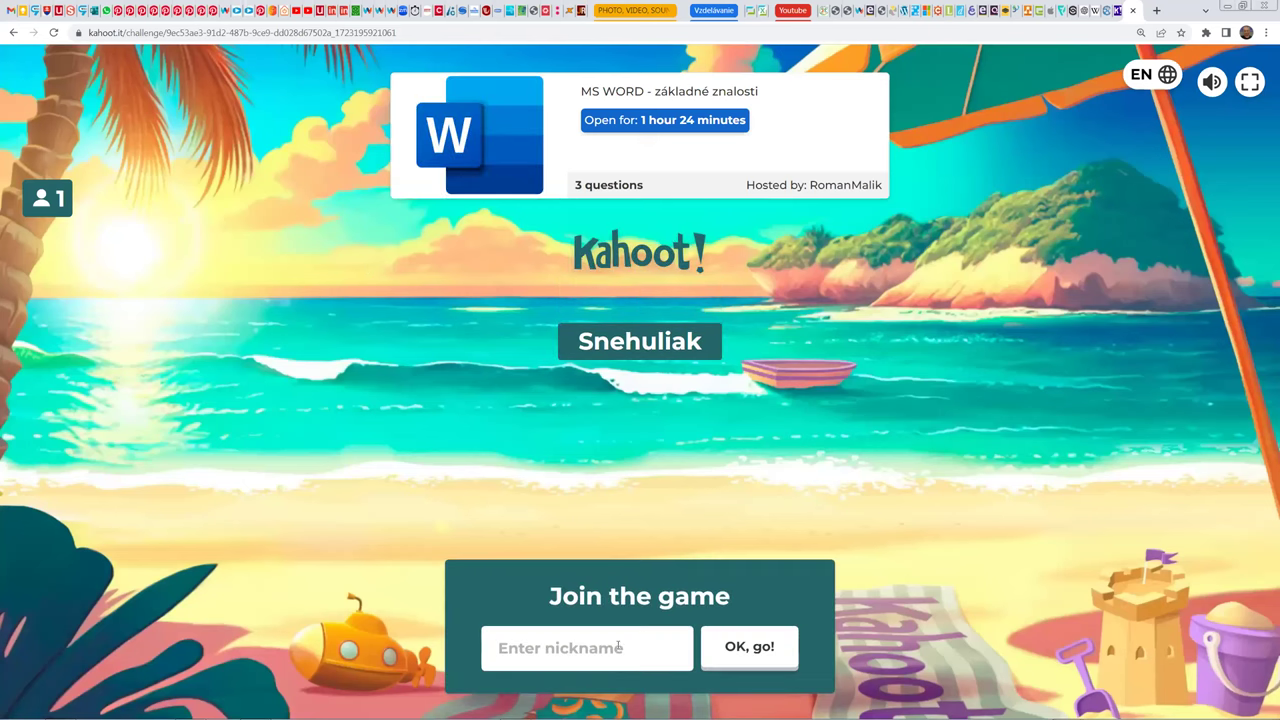
Step: Join the assigned kahoot with the player's first name as the nickname, correcting its capitalization
left_click(596, 647)
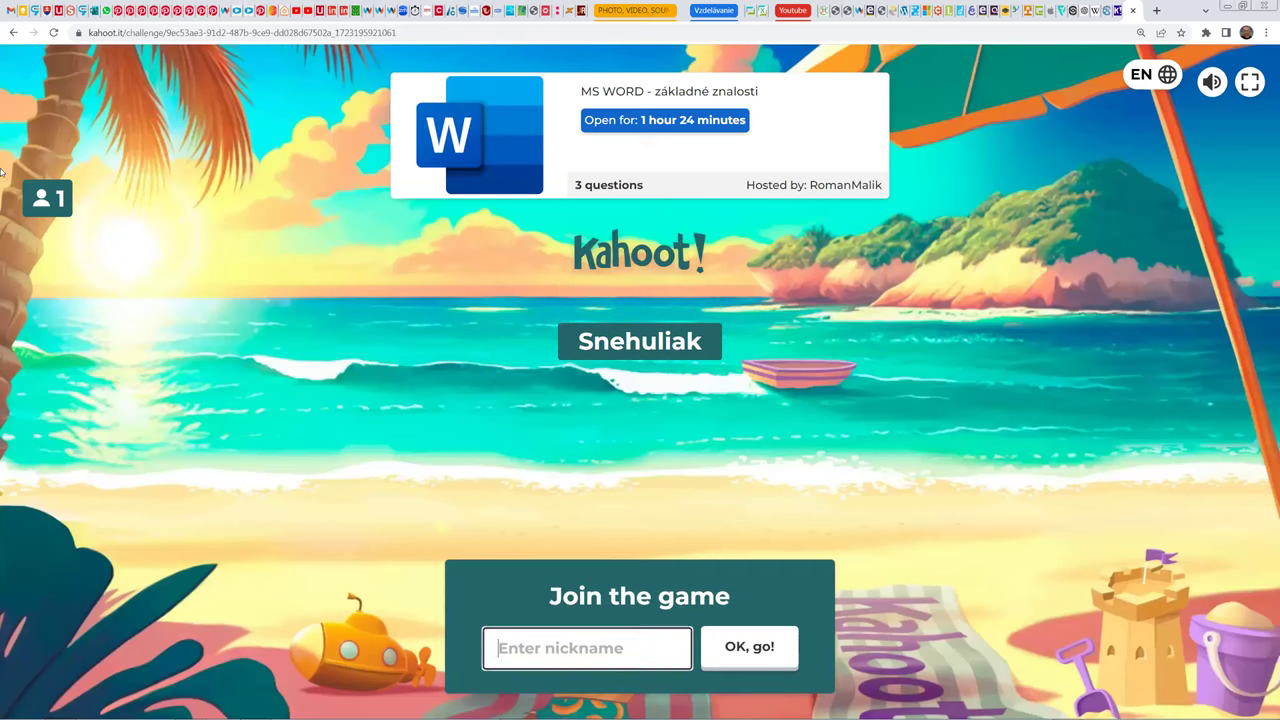
type("rOMAN")
key("BackSpace")
key("BackSpace")
key("BackSpace")
key("BackSpace")
key("BackSpace")
type("Roman")
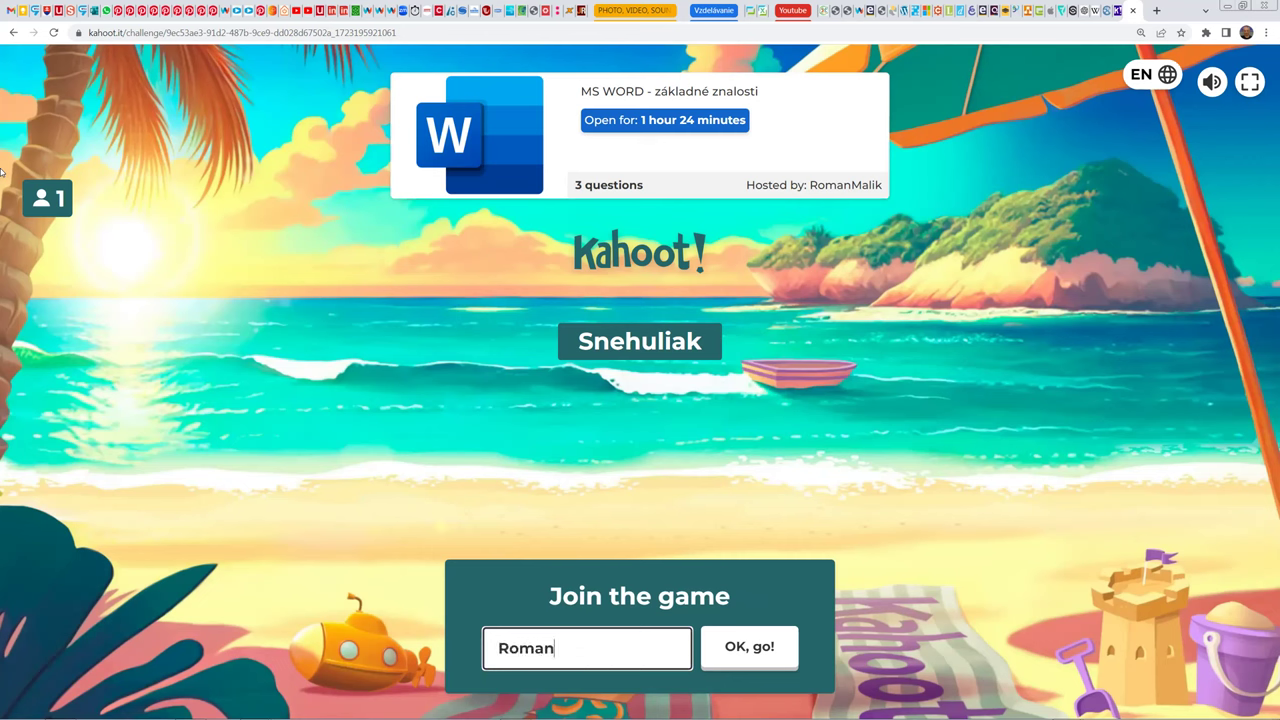
key("Return")
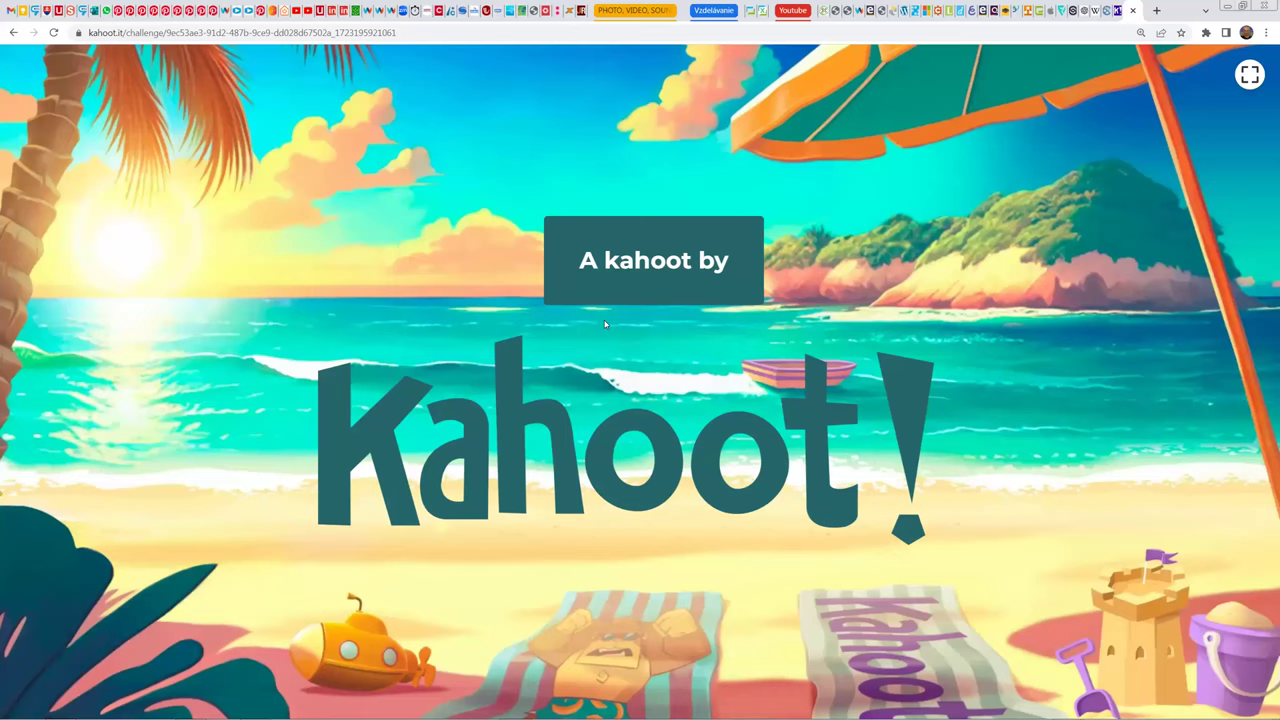
Step: Play the assigned kahoot in full screen, answering "docx" and "True", up to the final scoreboard
key("F11")
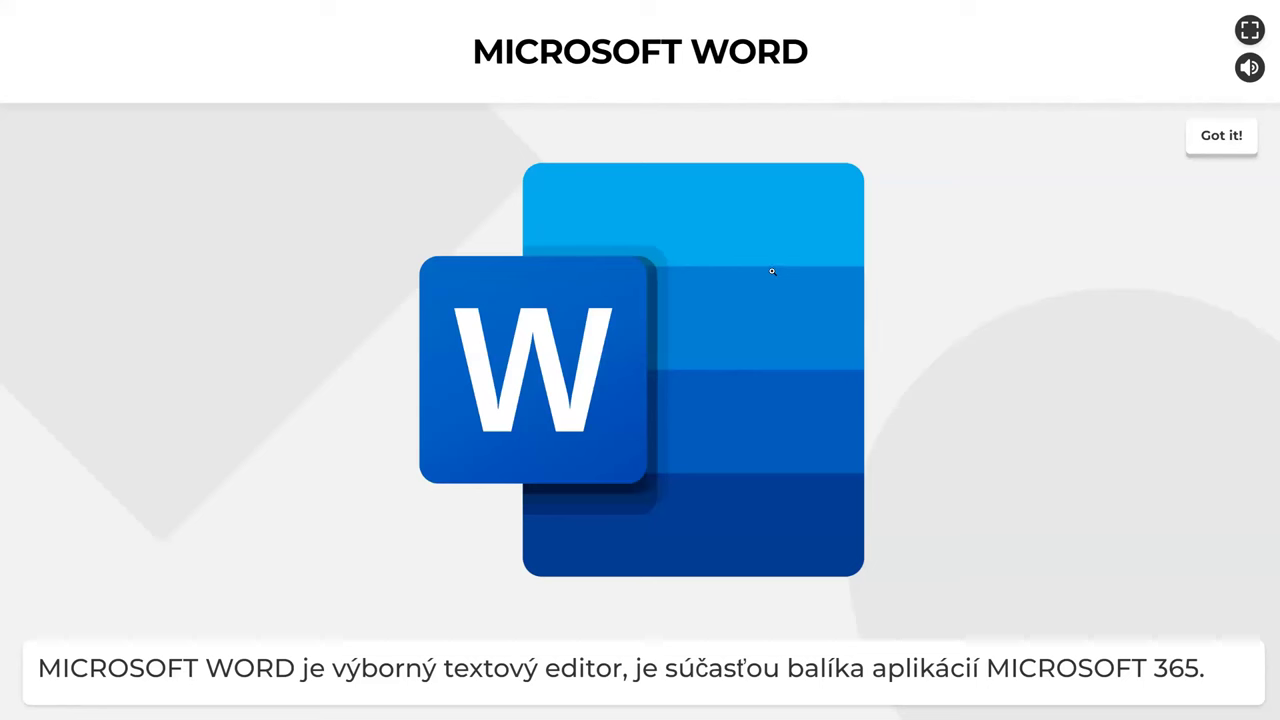
left_click(1221, 138)
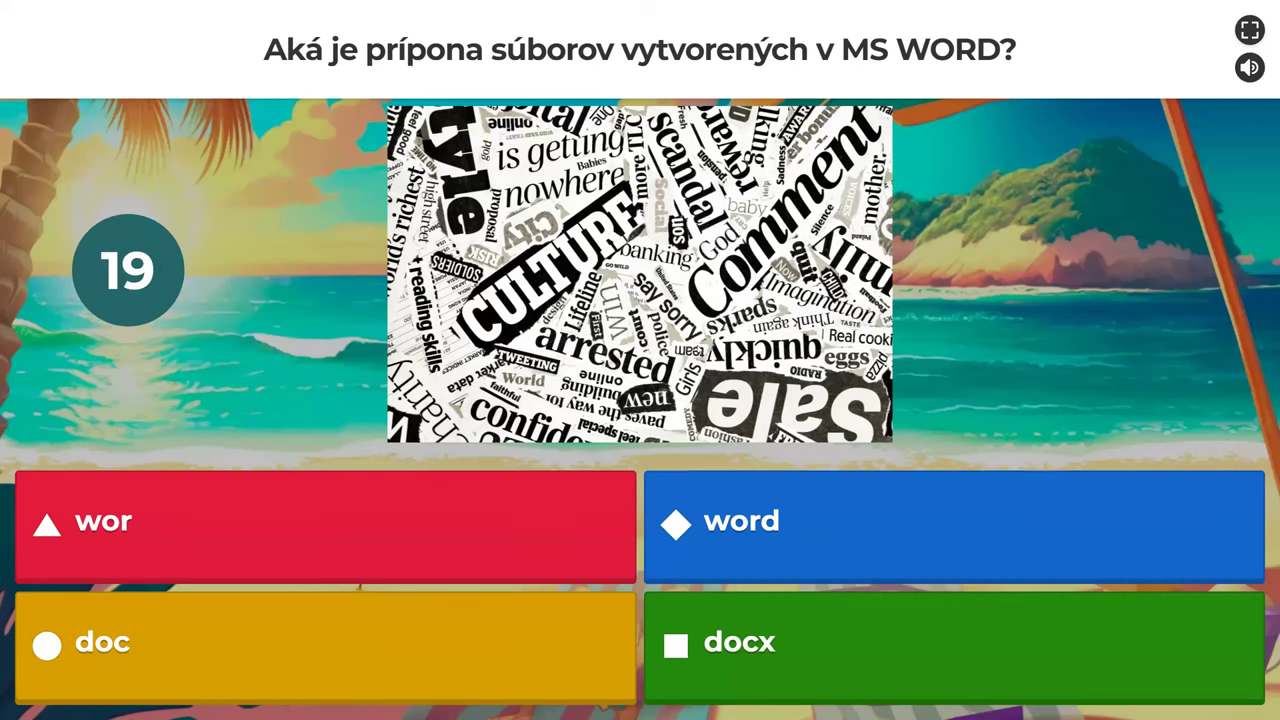
left_click(720, 640)
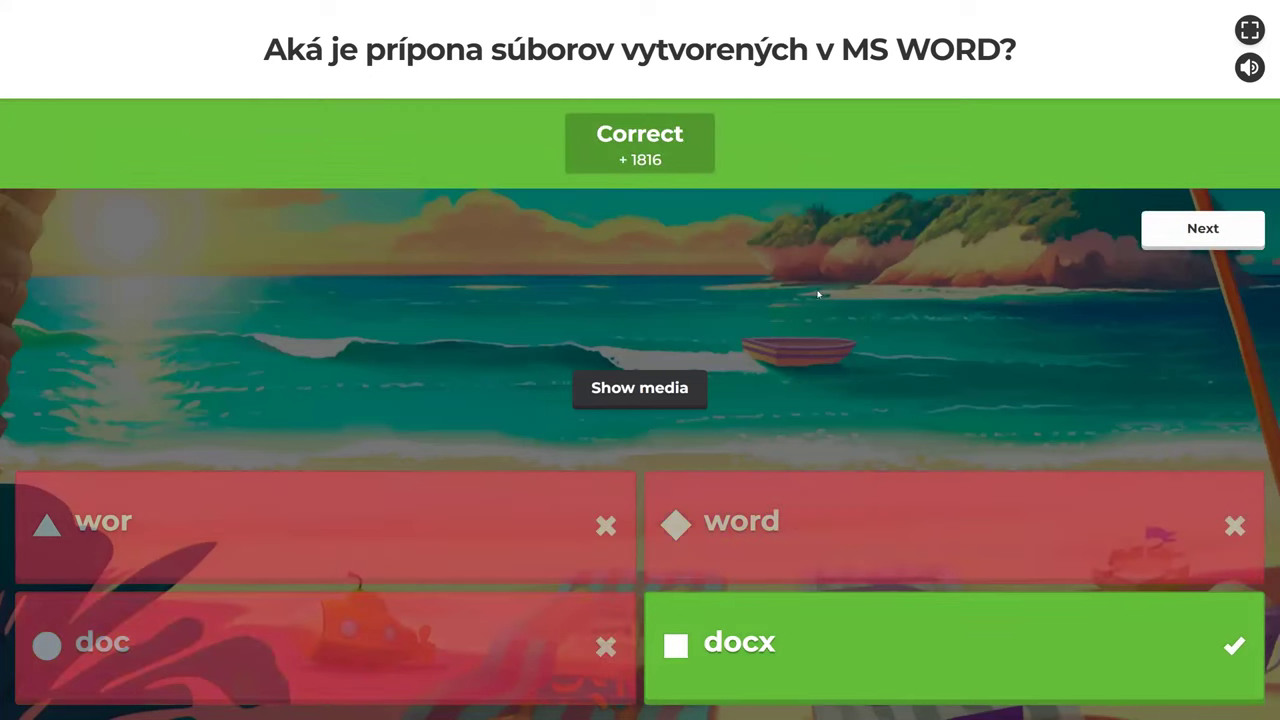
left_click(1185, 236)
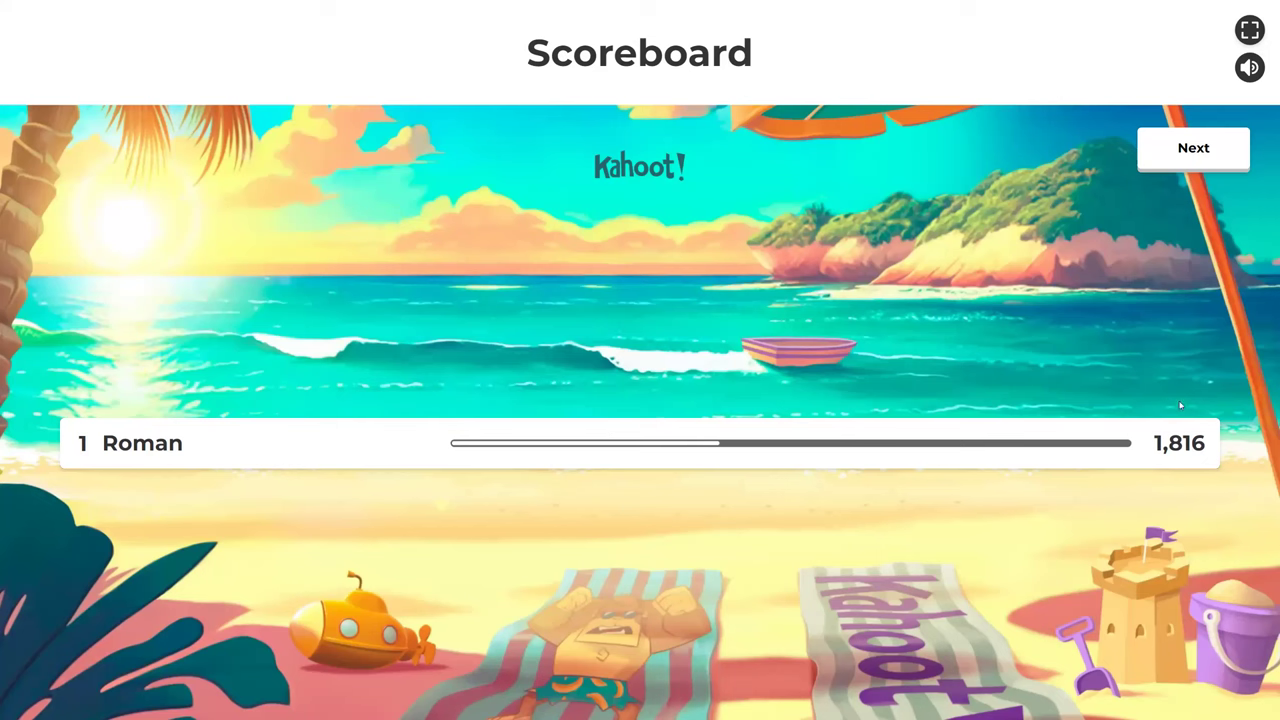
left_click(1193, 148)
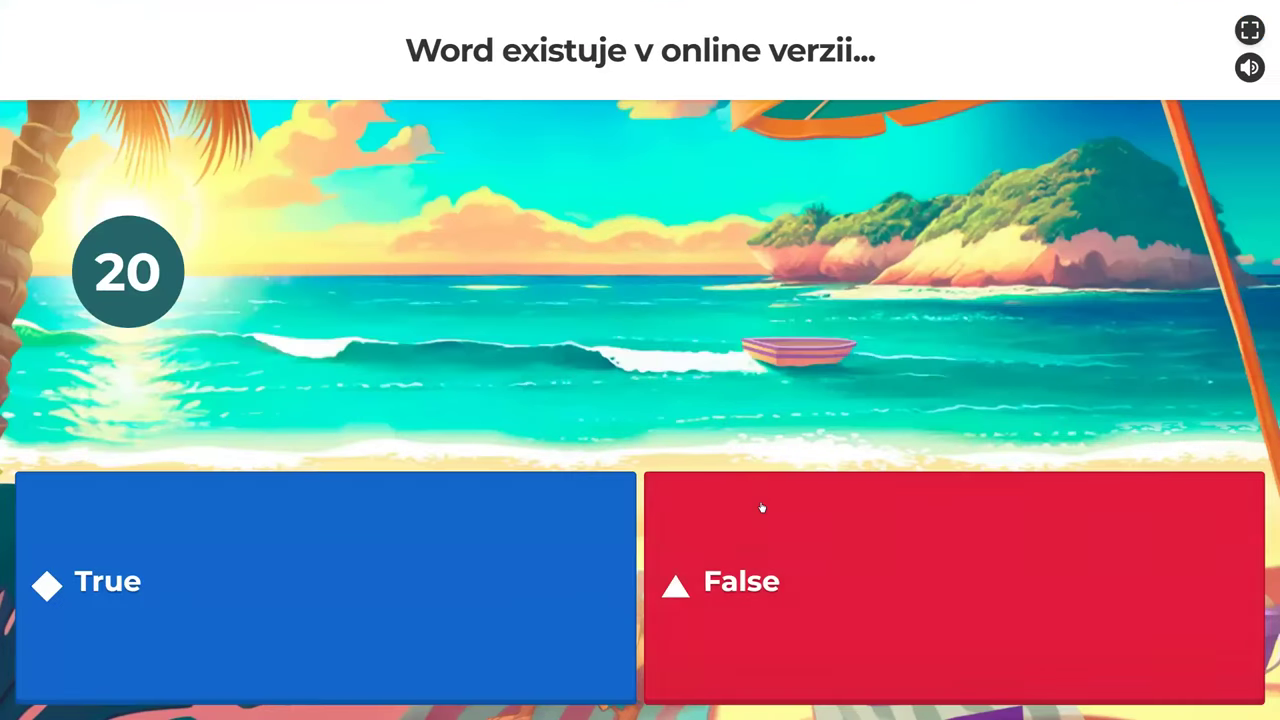
left_click(125, 593)
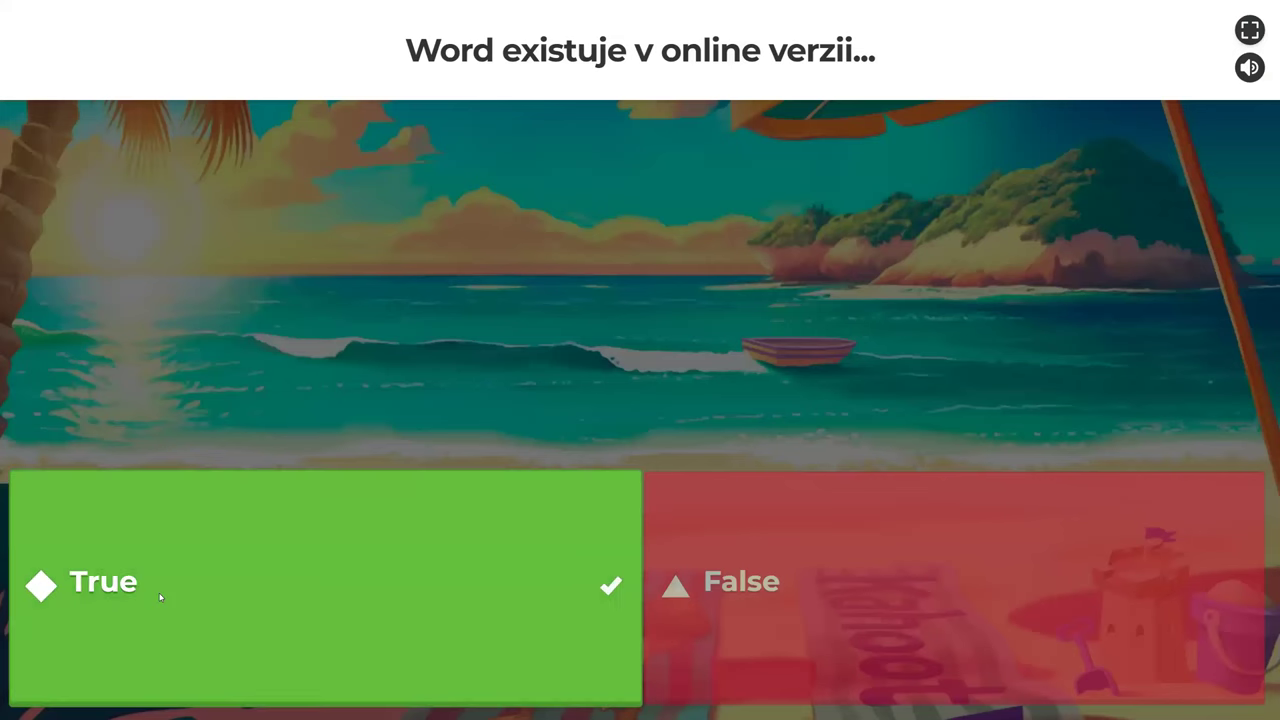
left_click(1218, 240)
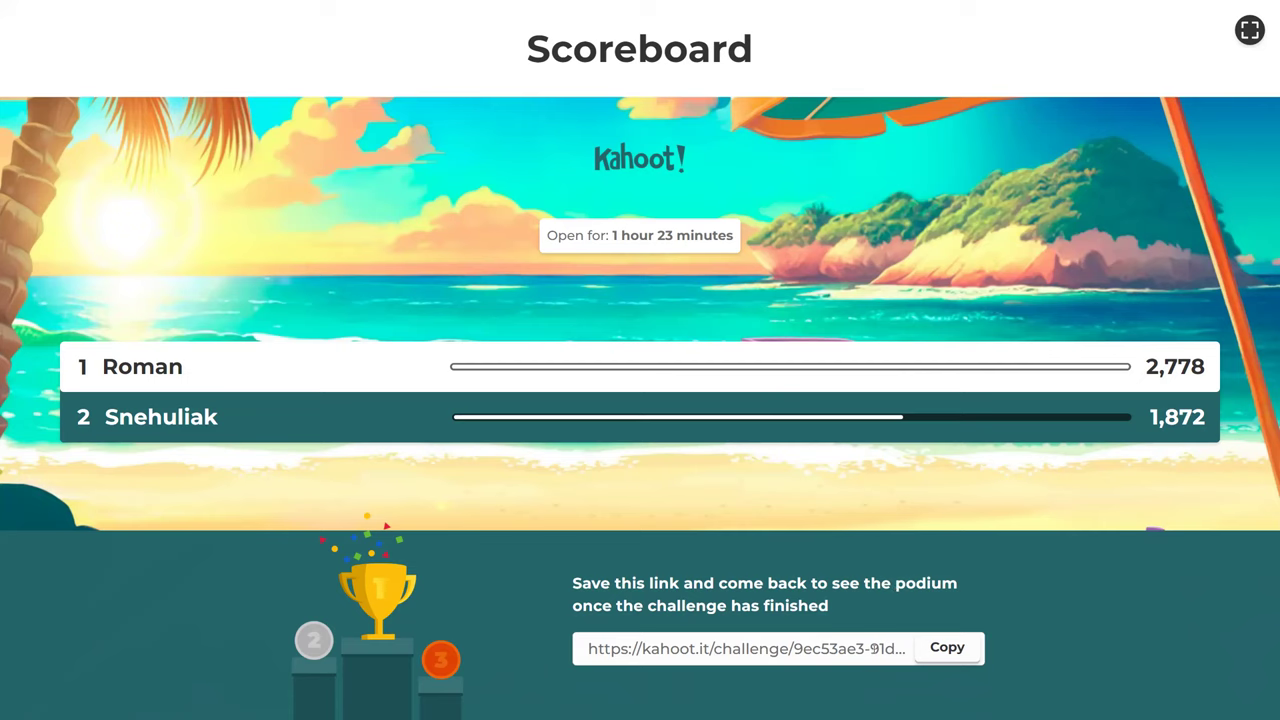
Step: Copy the link for seeing the podium, leave full screen and close the game's tab
left_click(948, 650)
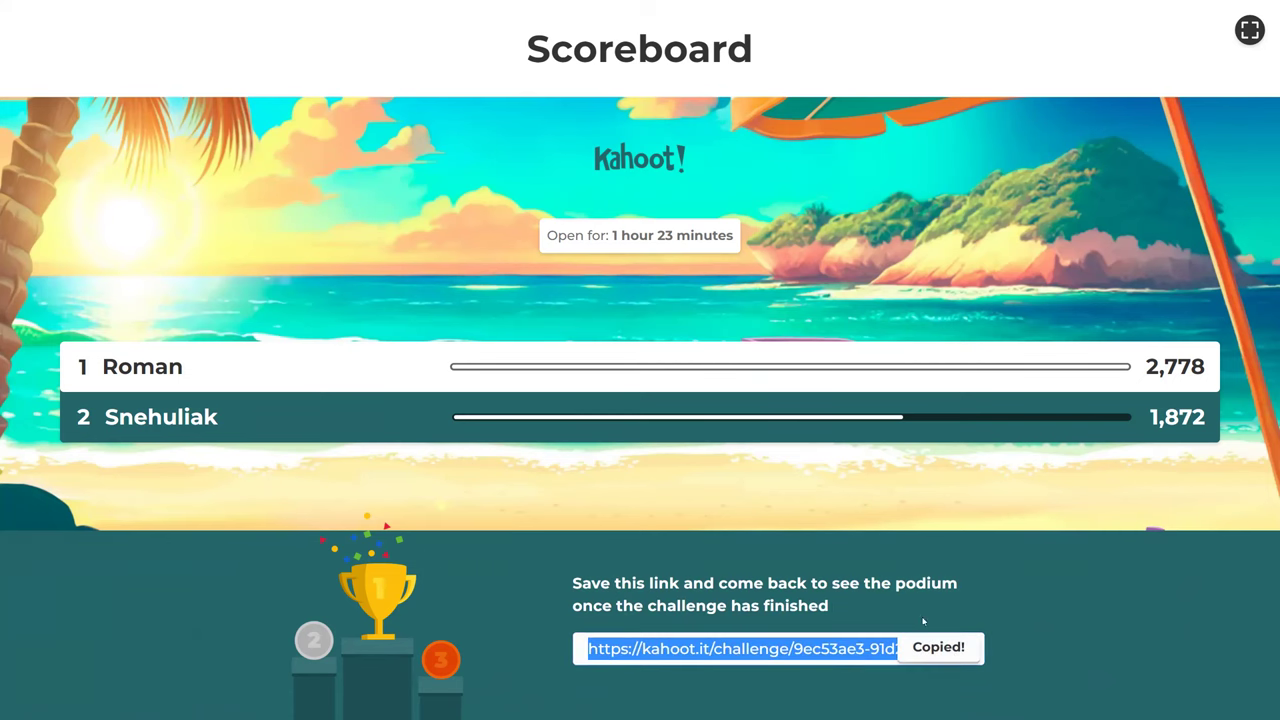
key("F11")
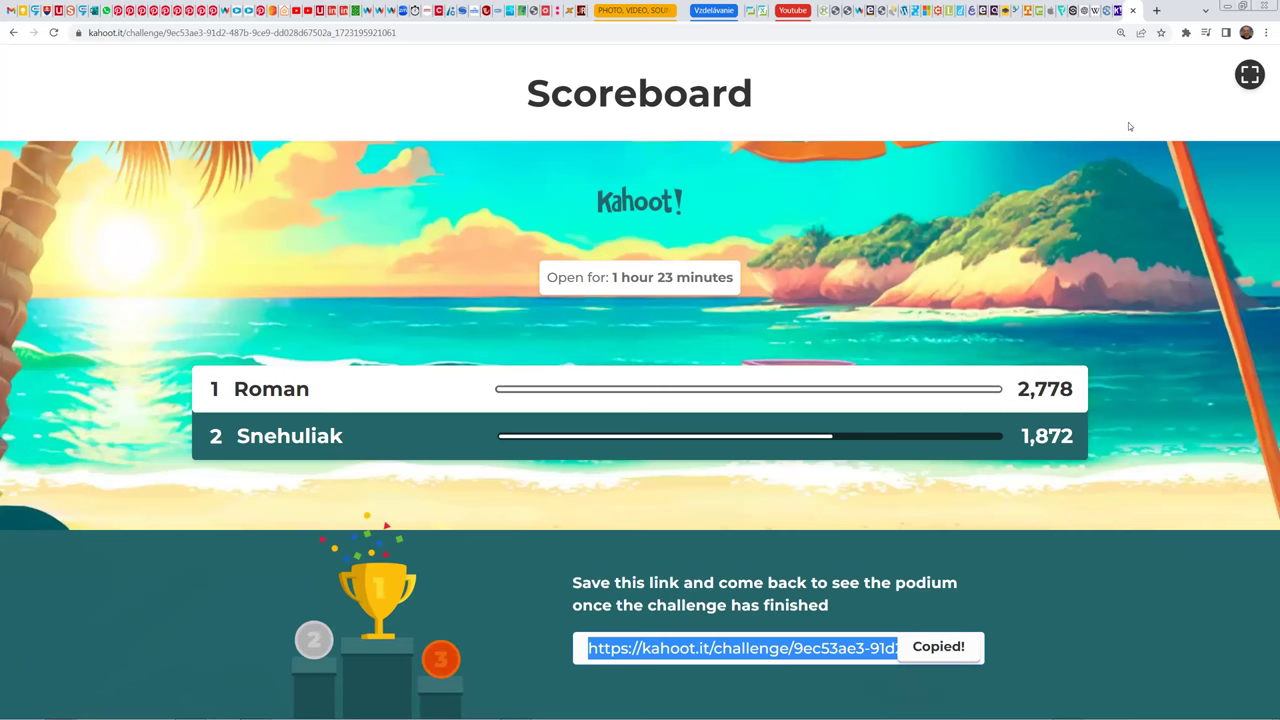
left_click(1133, 11)
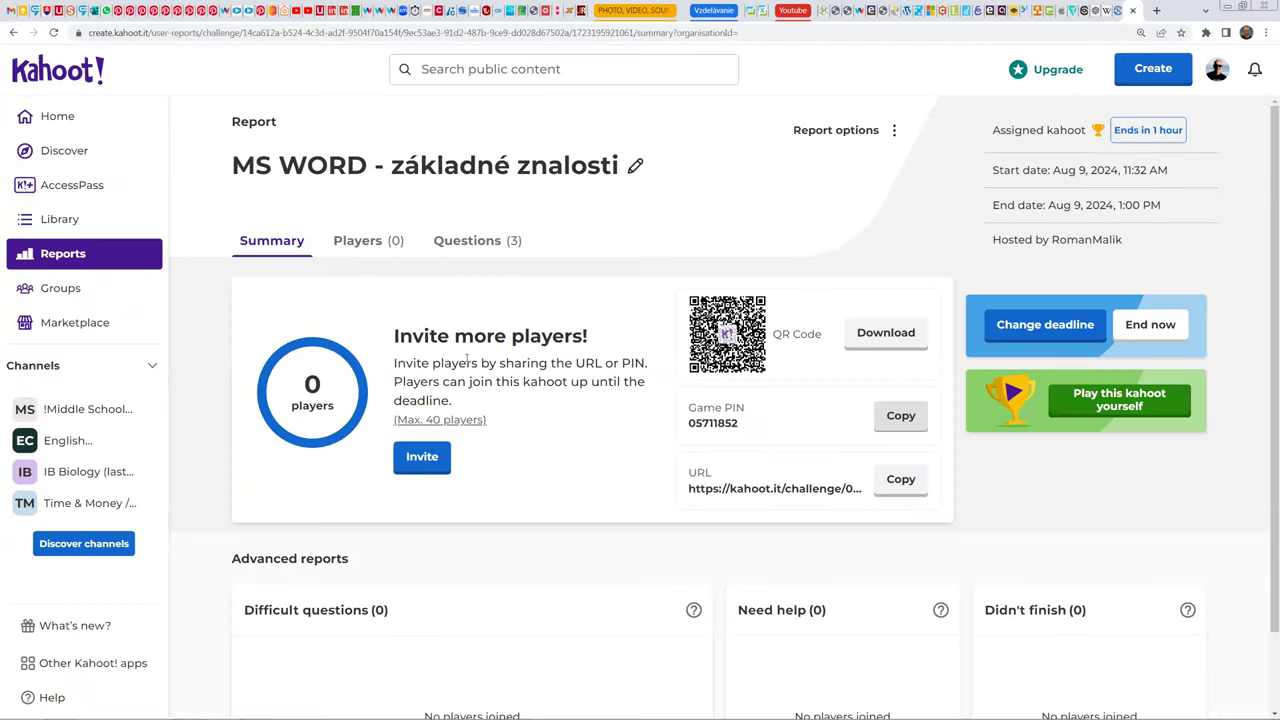
Step: Check the players' ranks and scores in the report and return to its summary
left_click(363, 246)
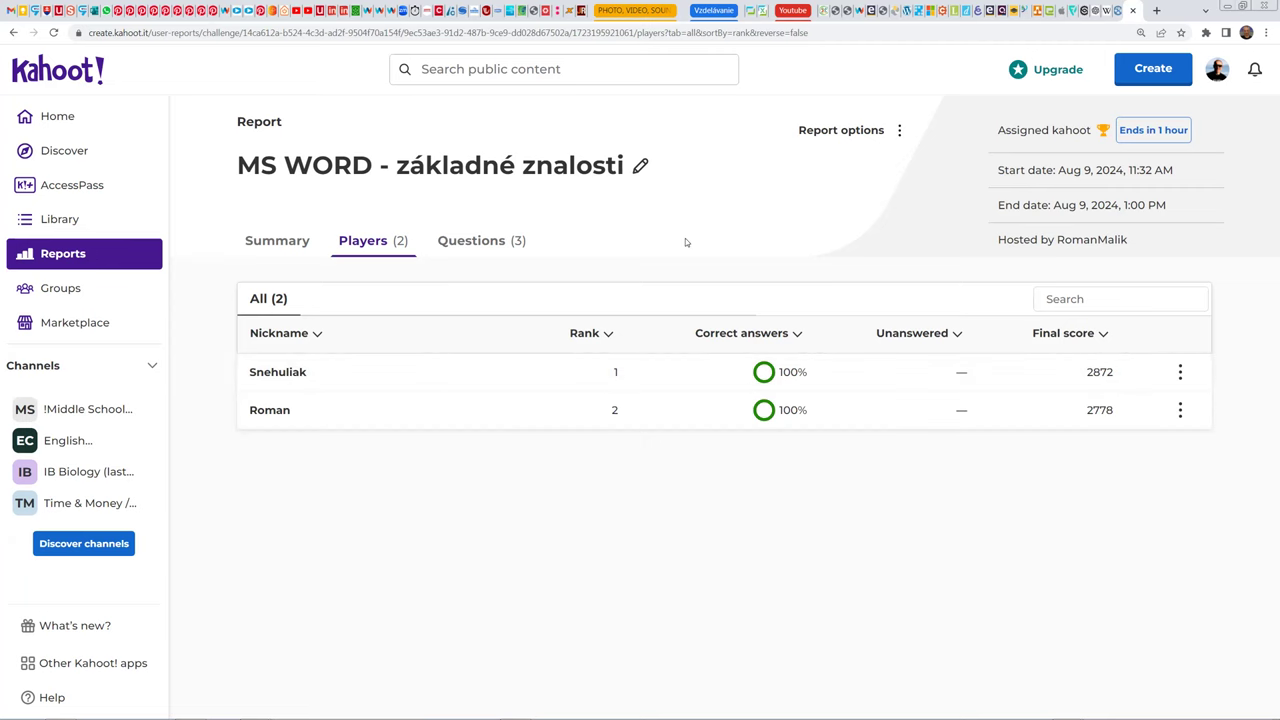
left_click(273, 243)
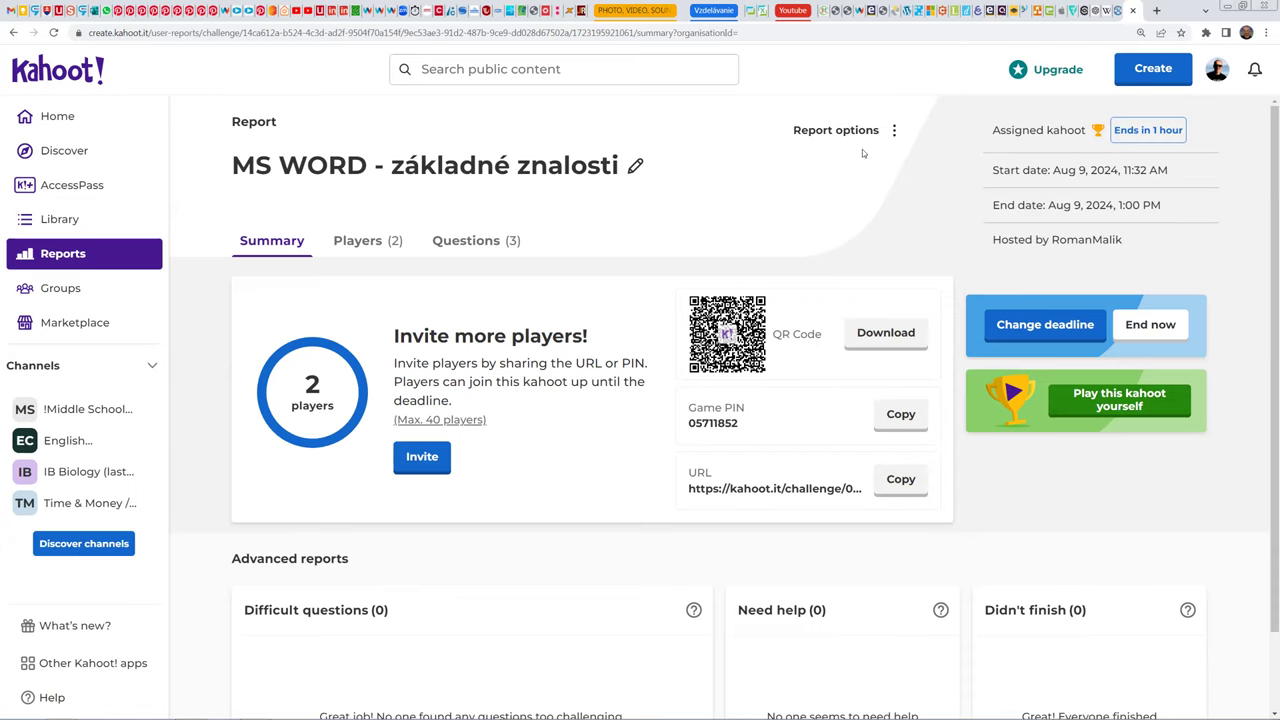
Step: Open Google Play in a new tab, search its apps for "kahoot" and open the Kahoot! Play & Create Quizzes page
left_click(1155, 12)
type("pú")
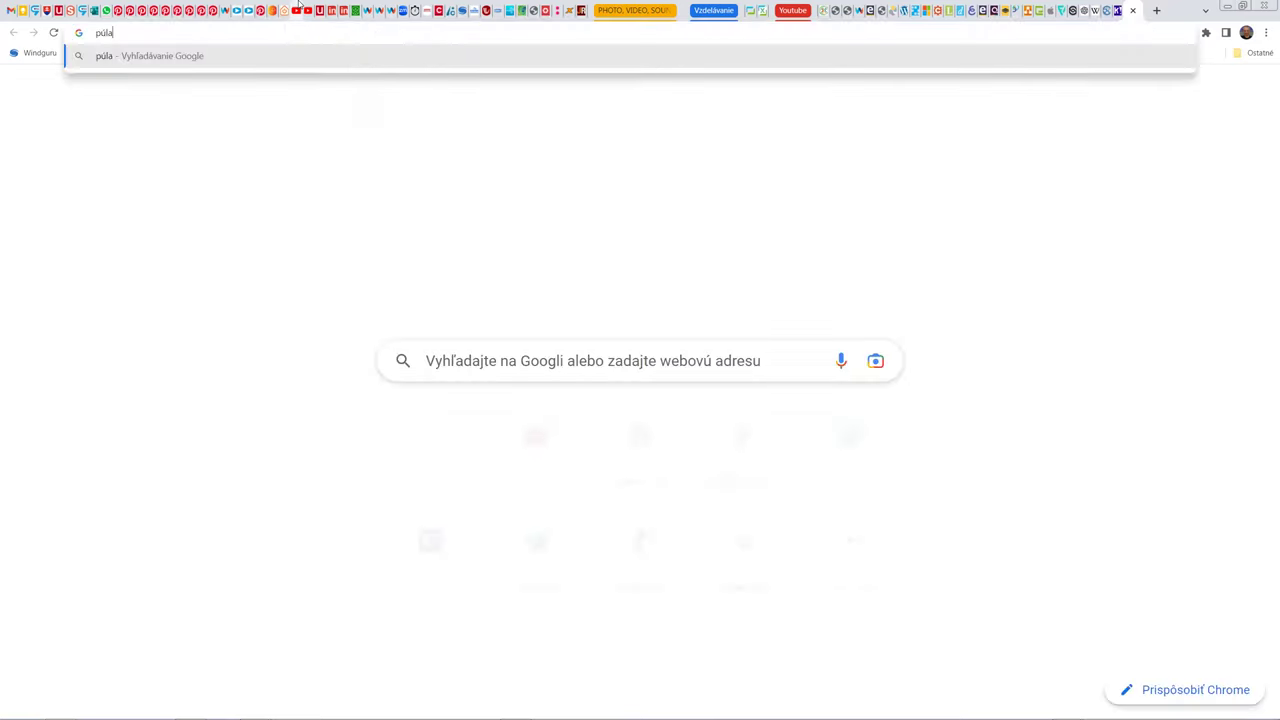
type("la")
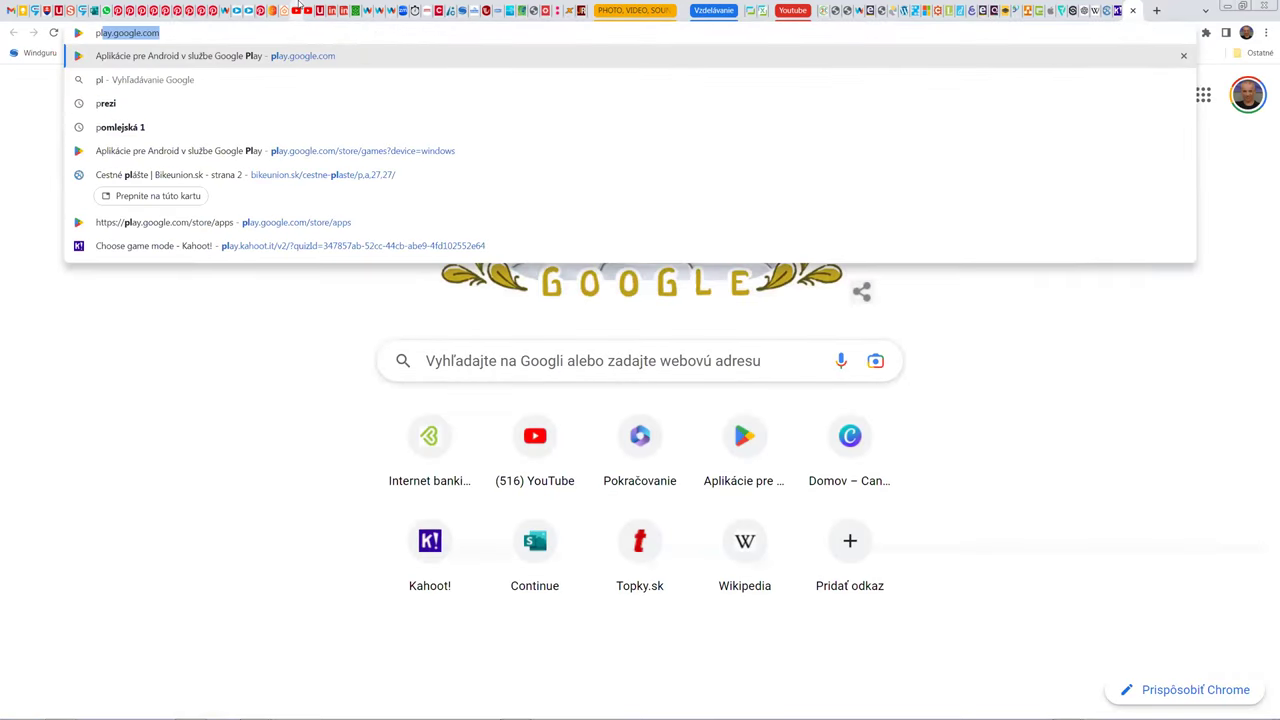
key("Return")
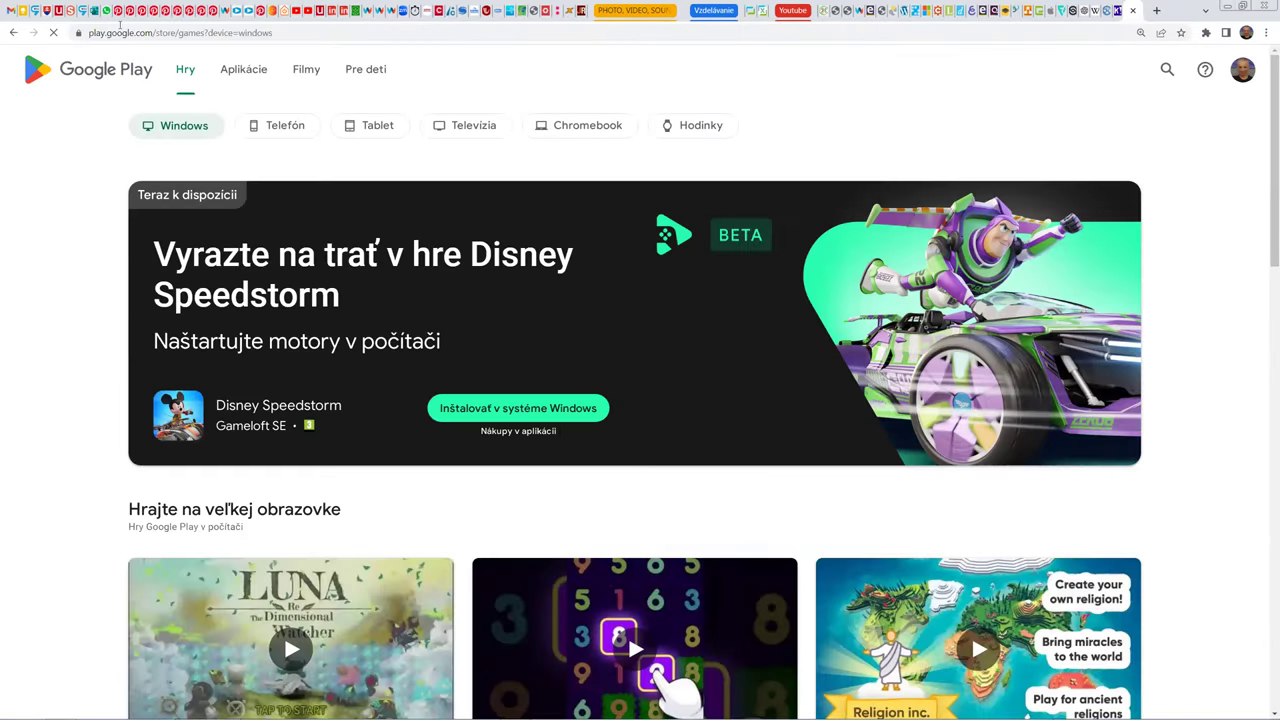
left_click(229, 72)
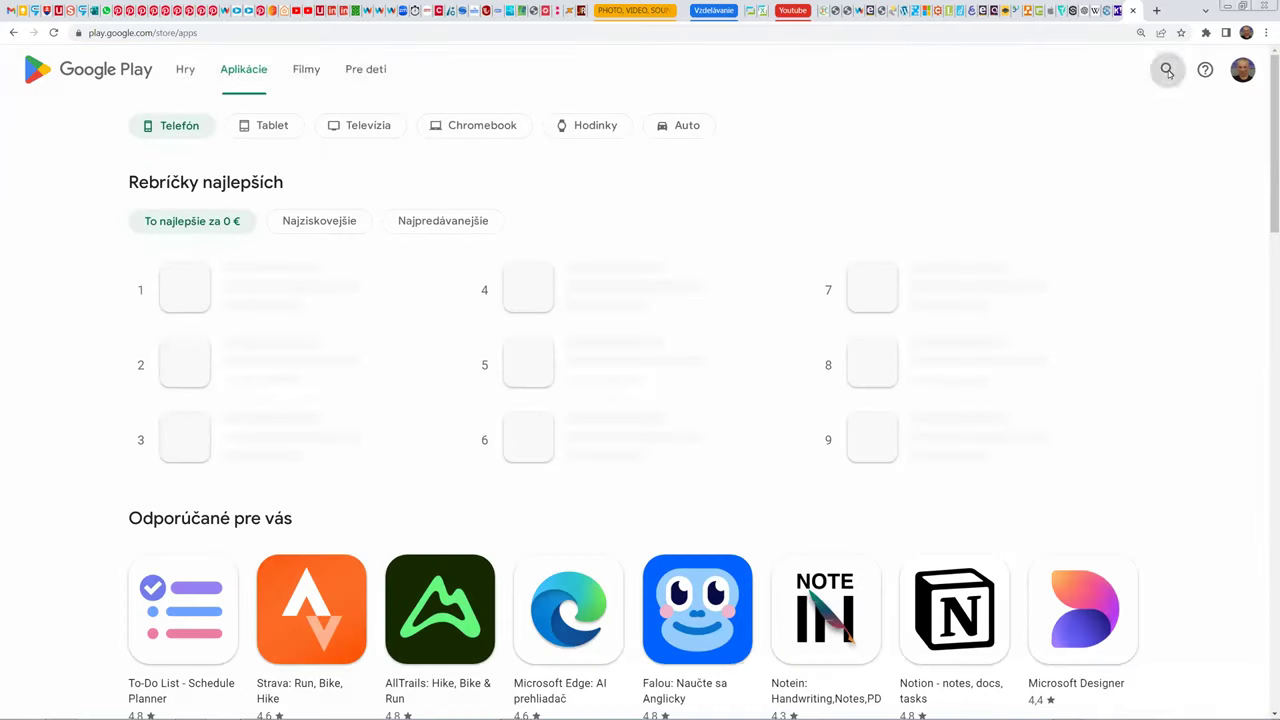
left_click(1166, 69)
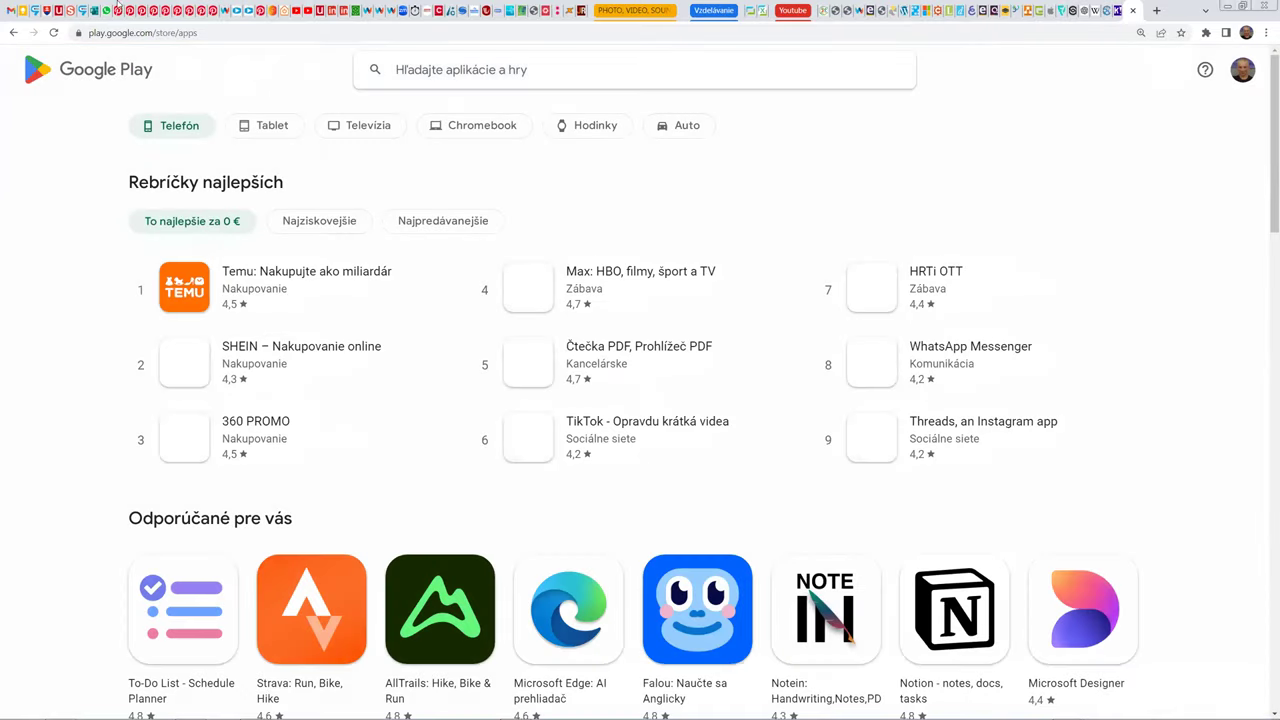
type("kahoot")
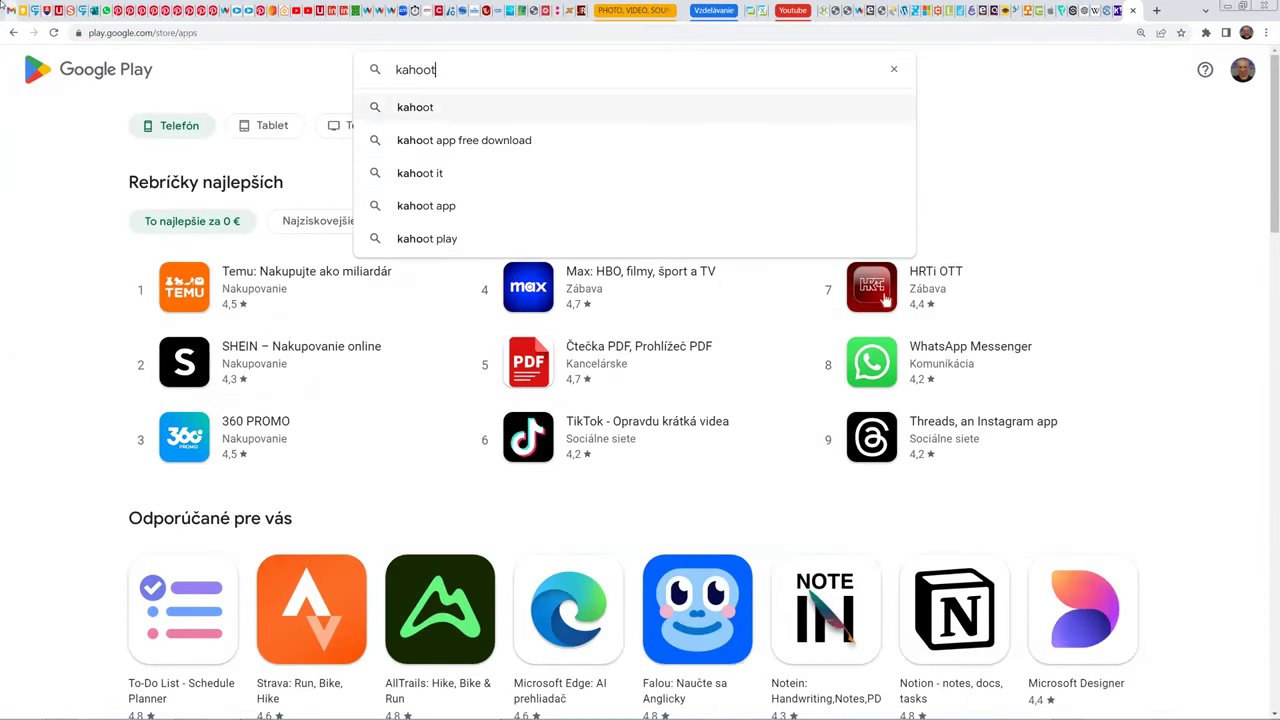
key("Return")
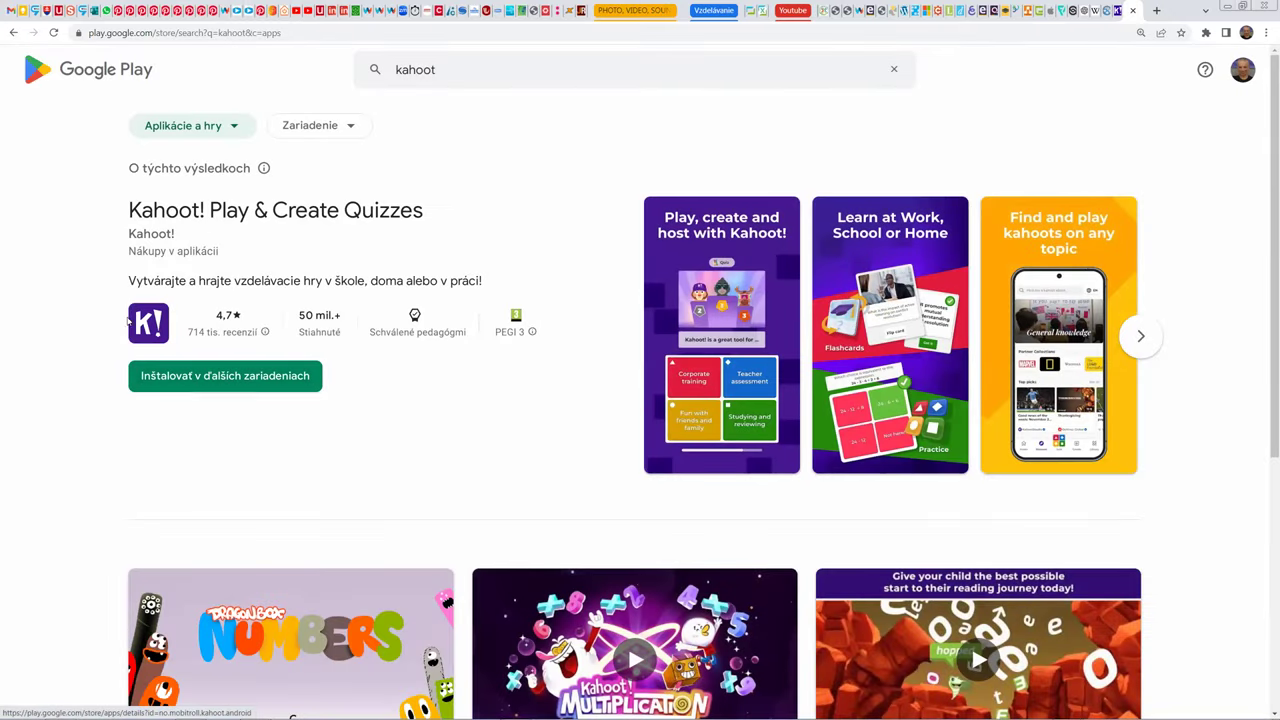
left_click(161, 328)
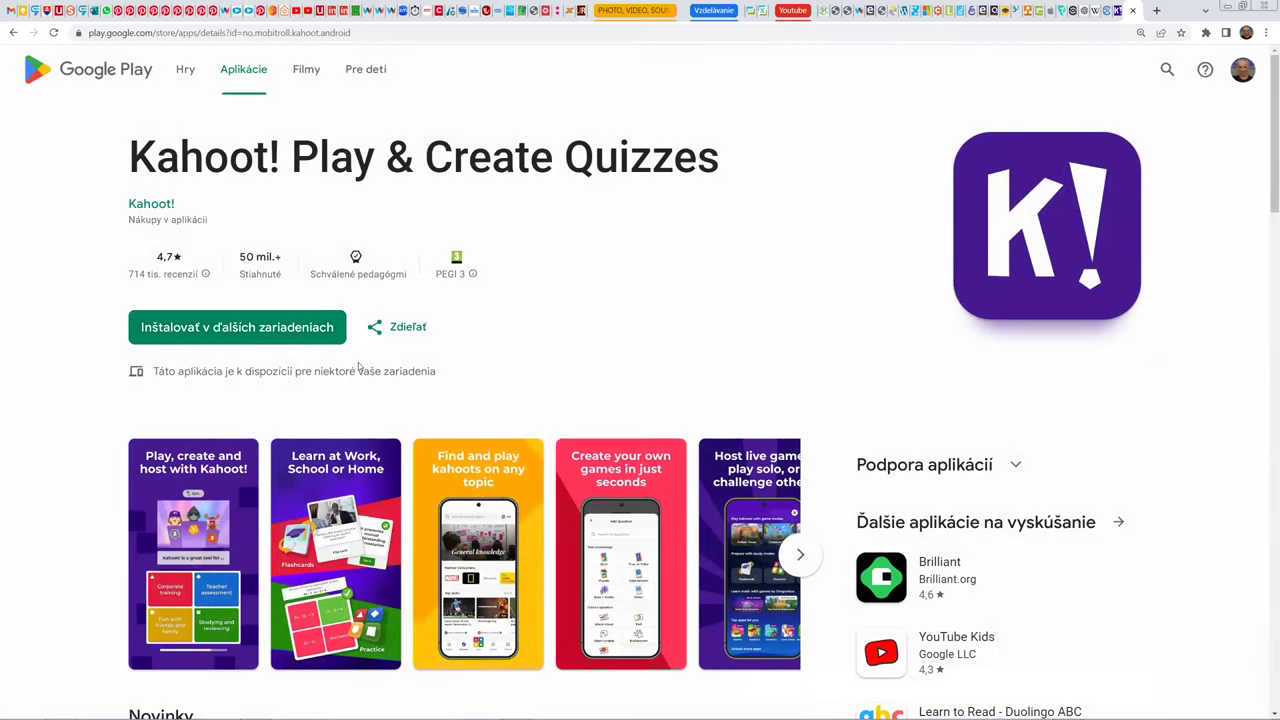
Step: Look through the Kahoot! app's preview images on Google Play and return to the kahoot report
scroll(389, 418, "down", 3)
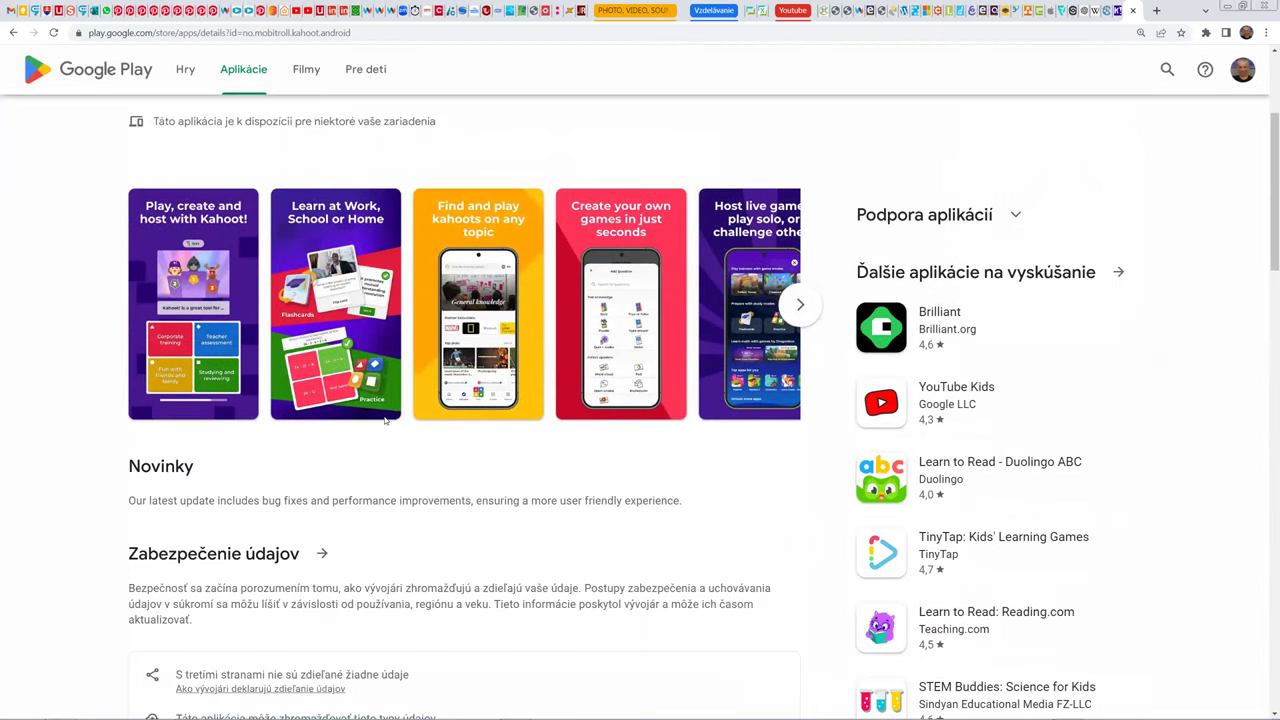
left_click(229, 313)
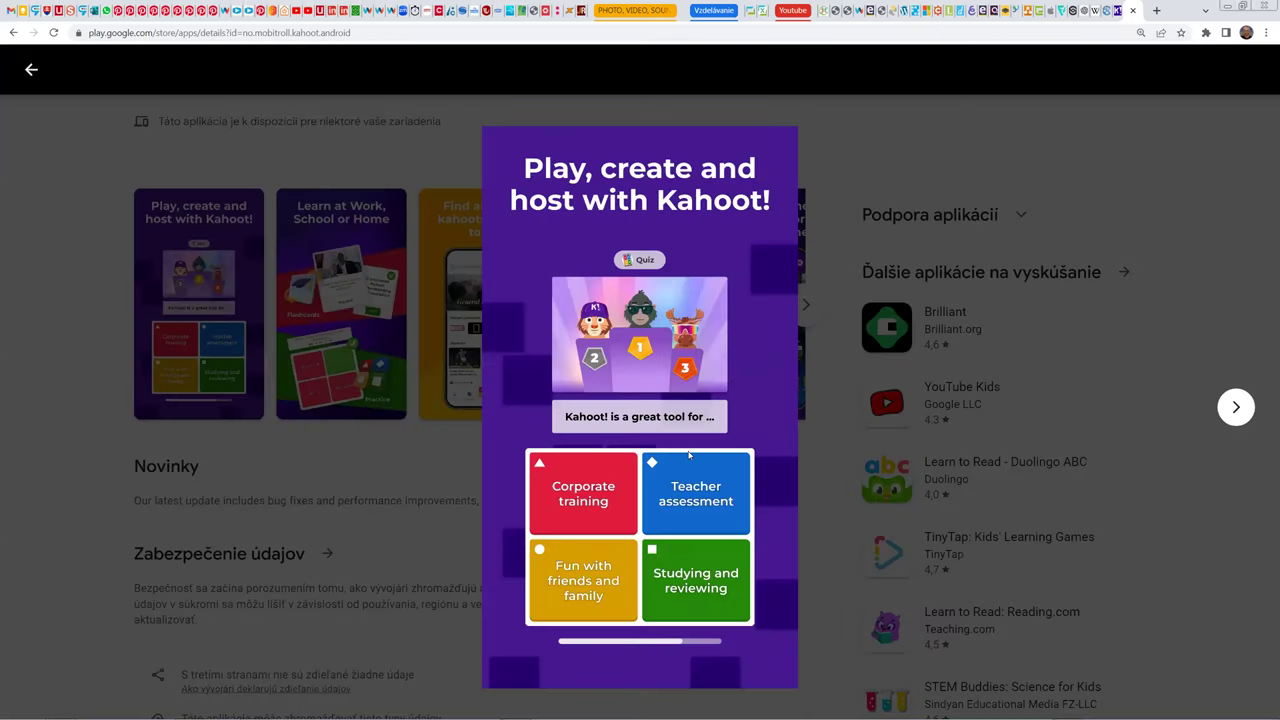
key("Right")
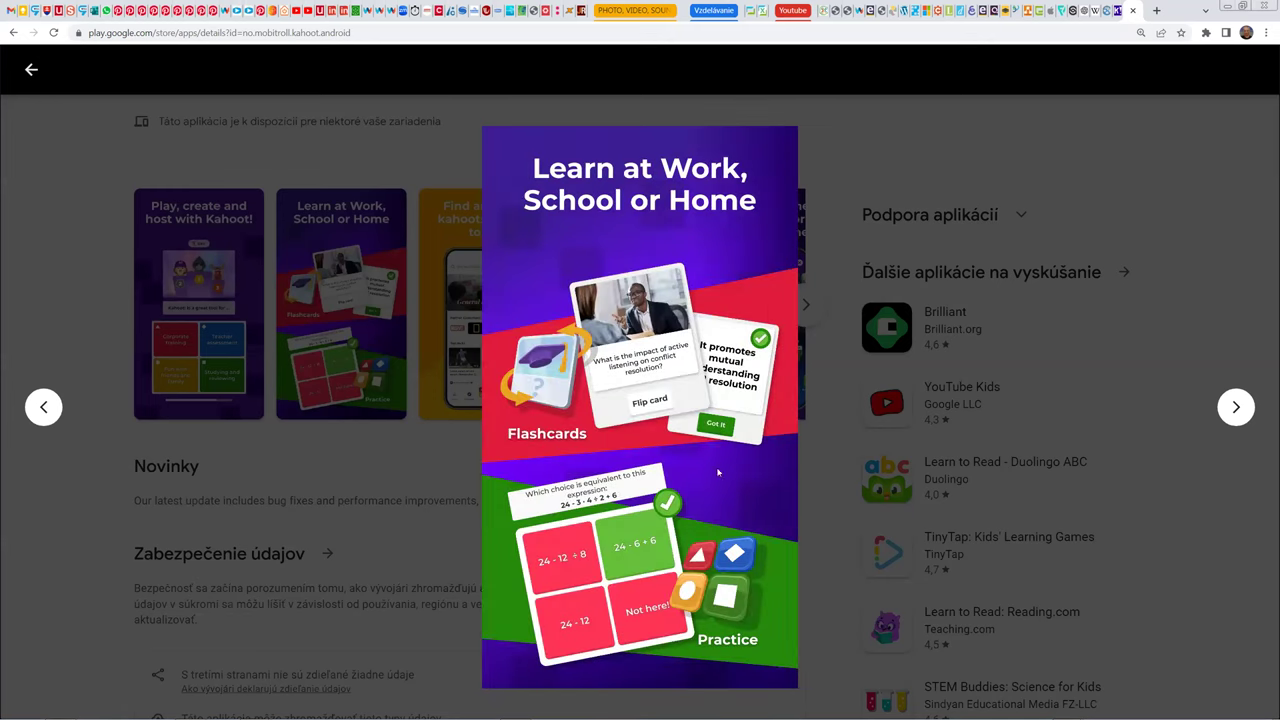
key("Right")
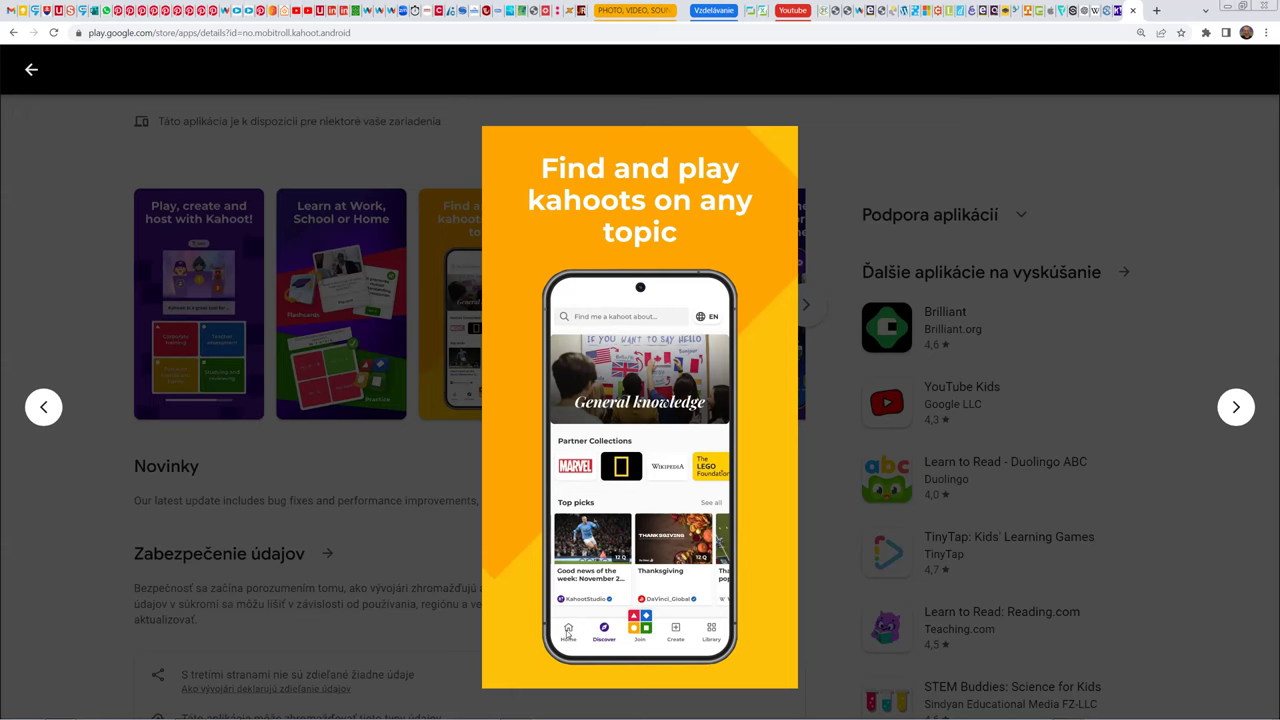
key("Right")
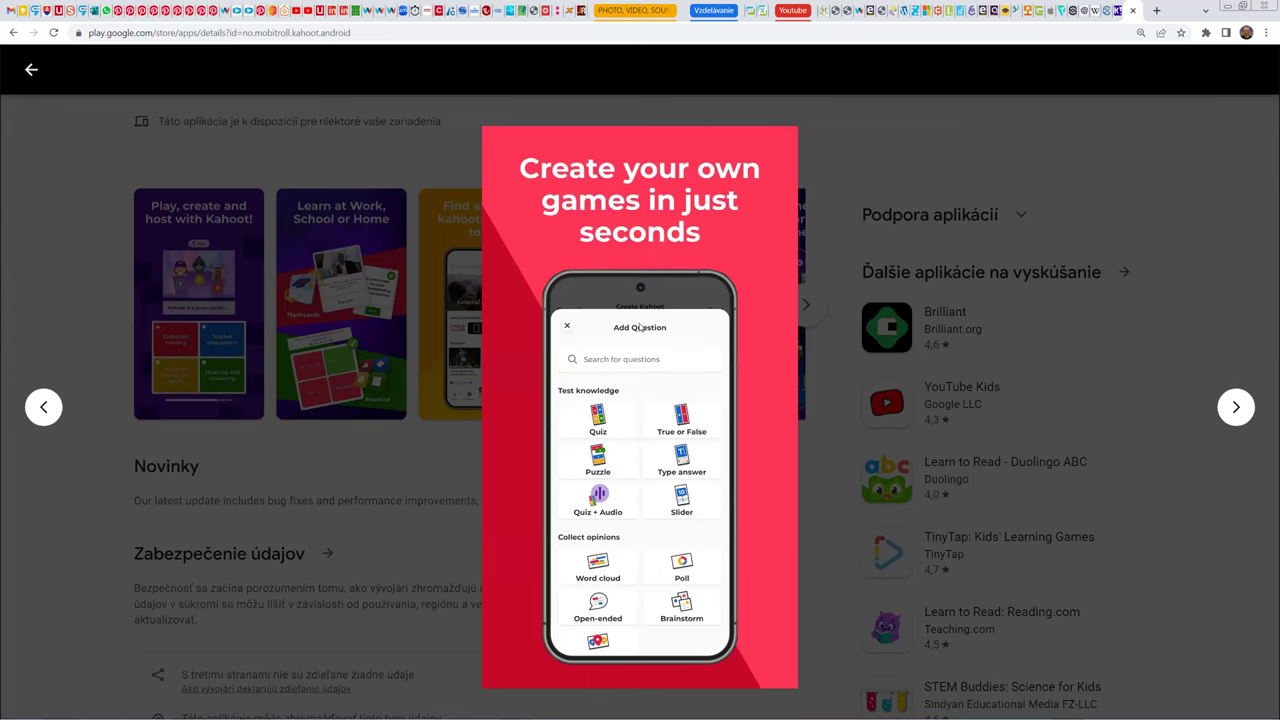
key("Right")
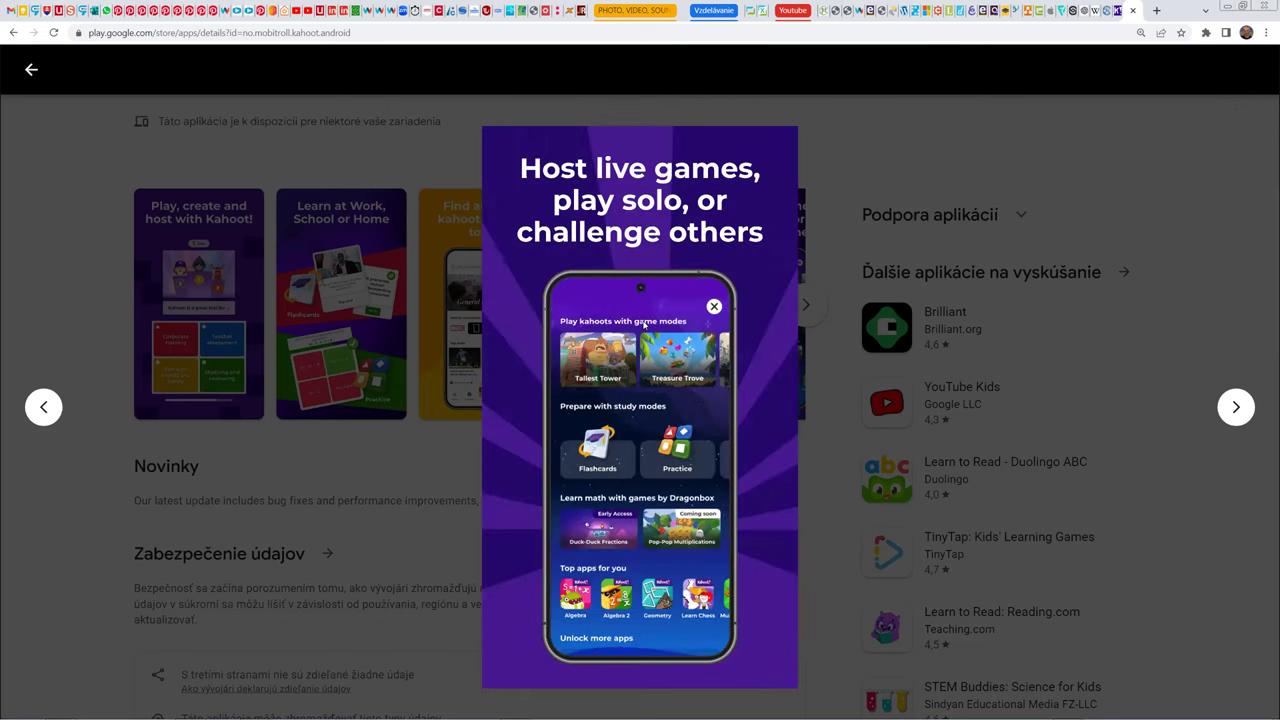
key("Right")
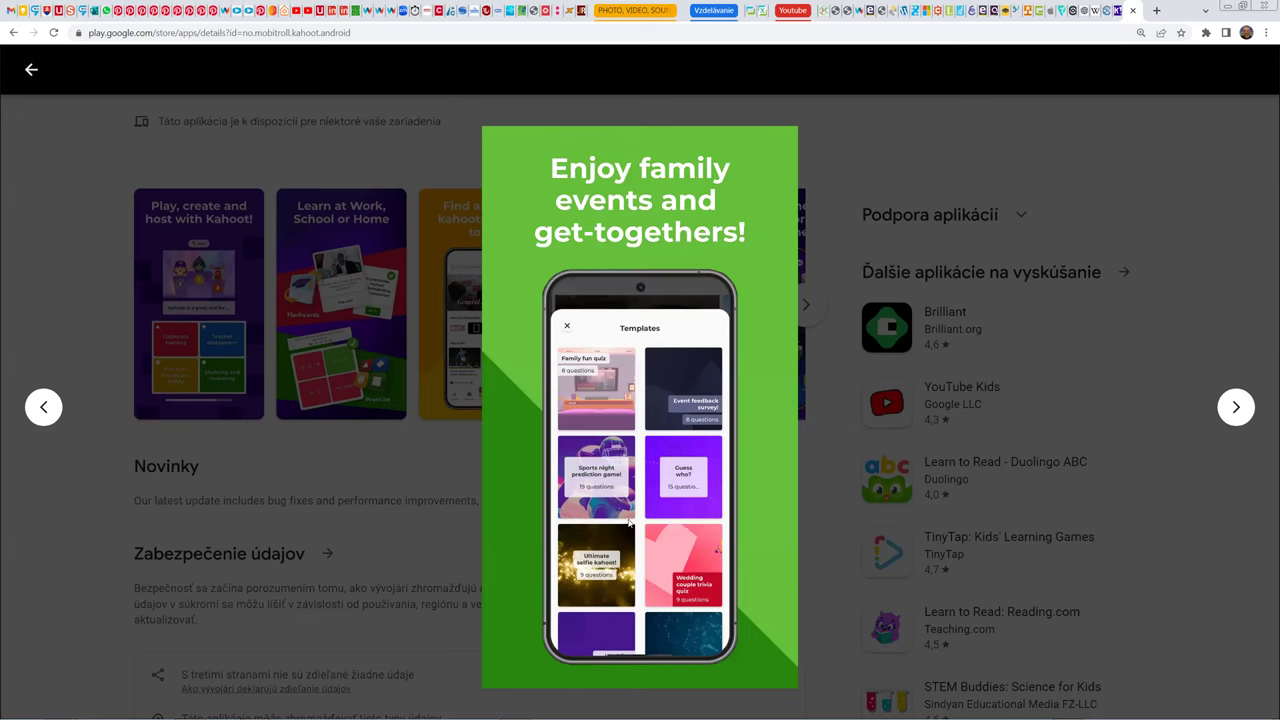
key("Right")
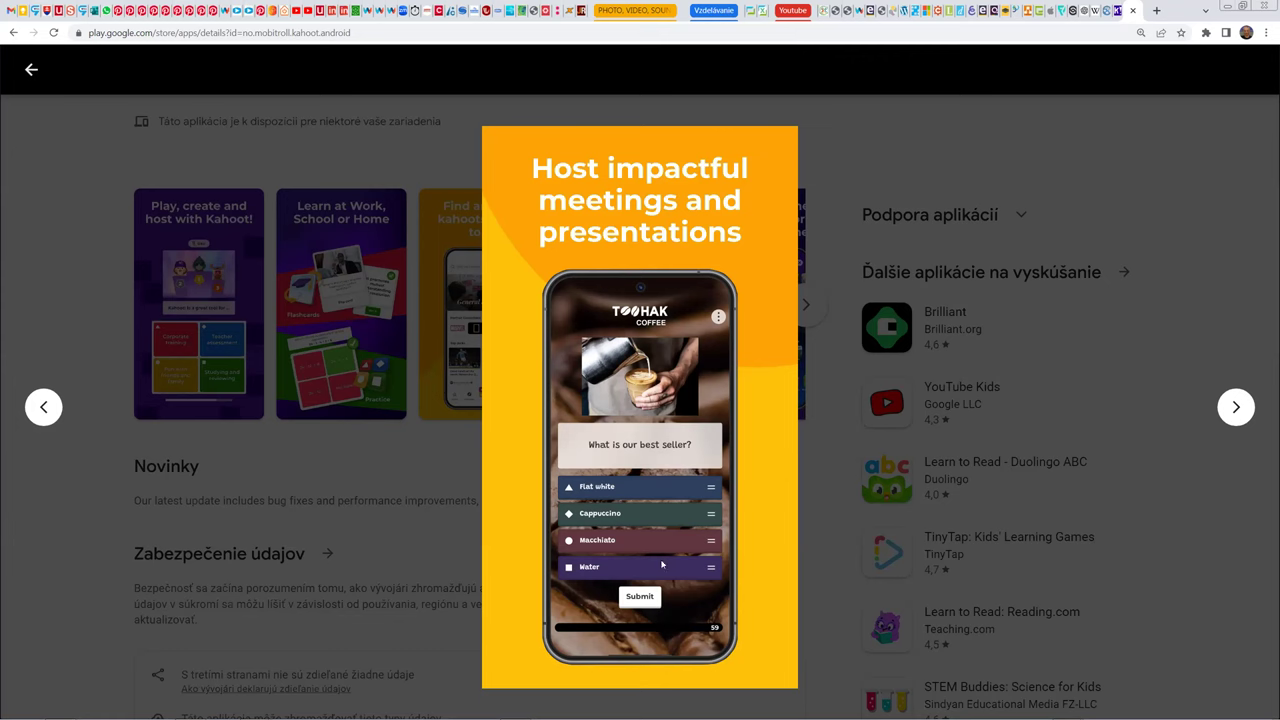
key("Right")
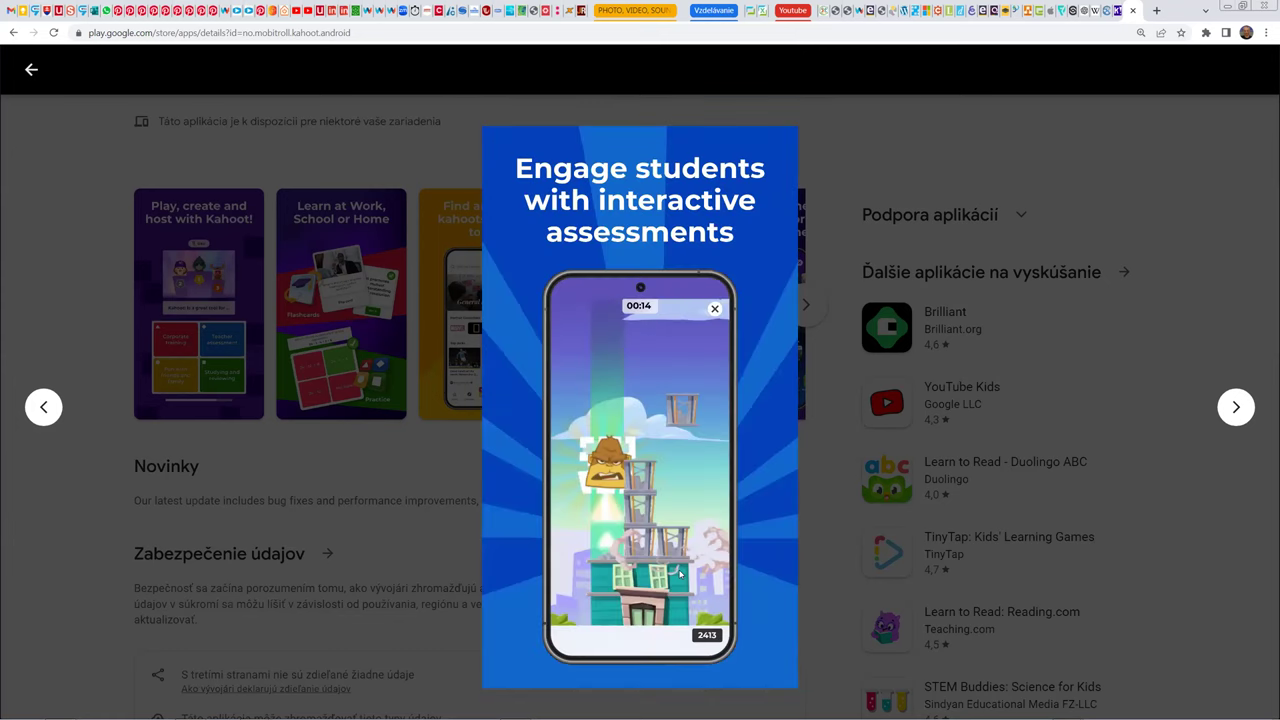
key("Right")
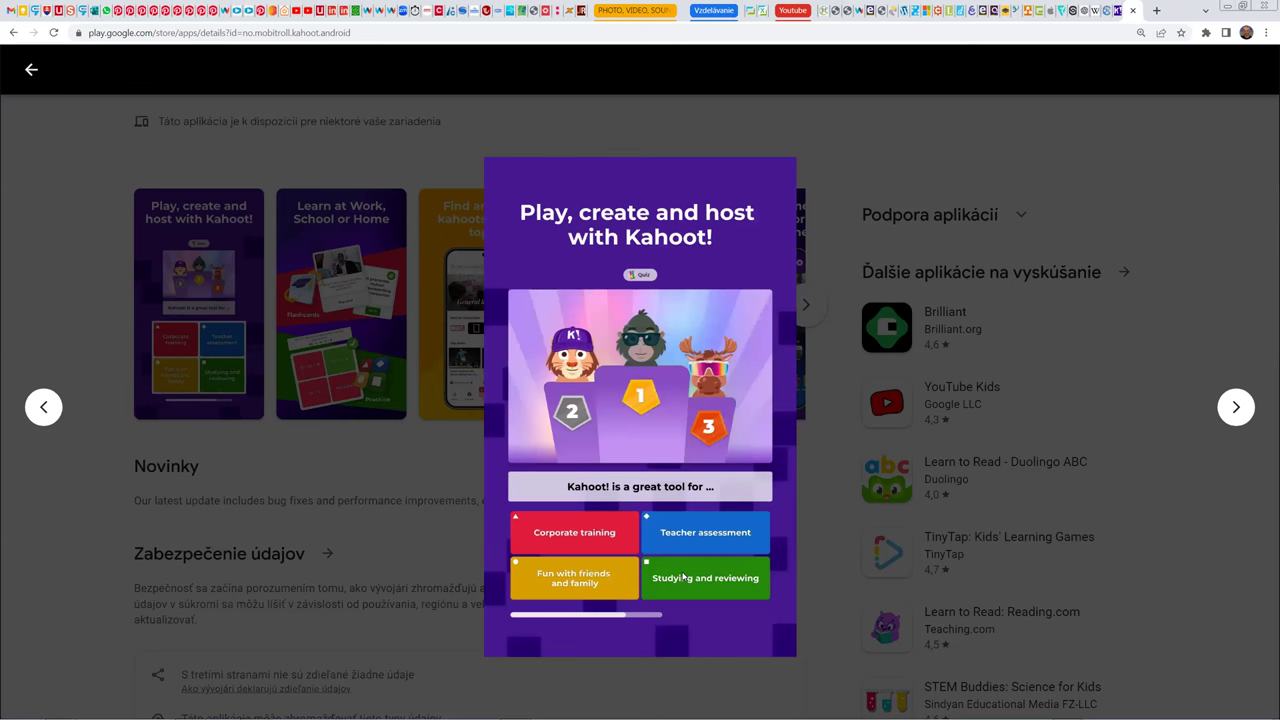
key("Right")
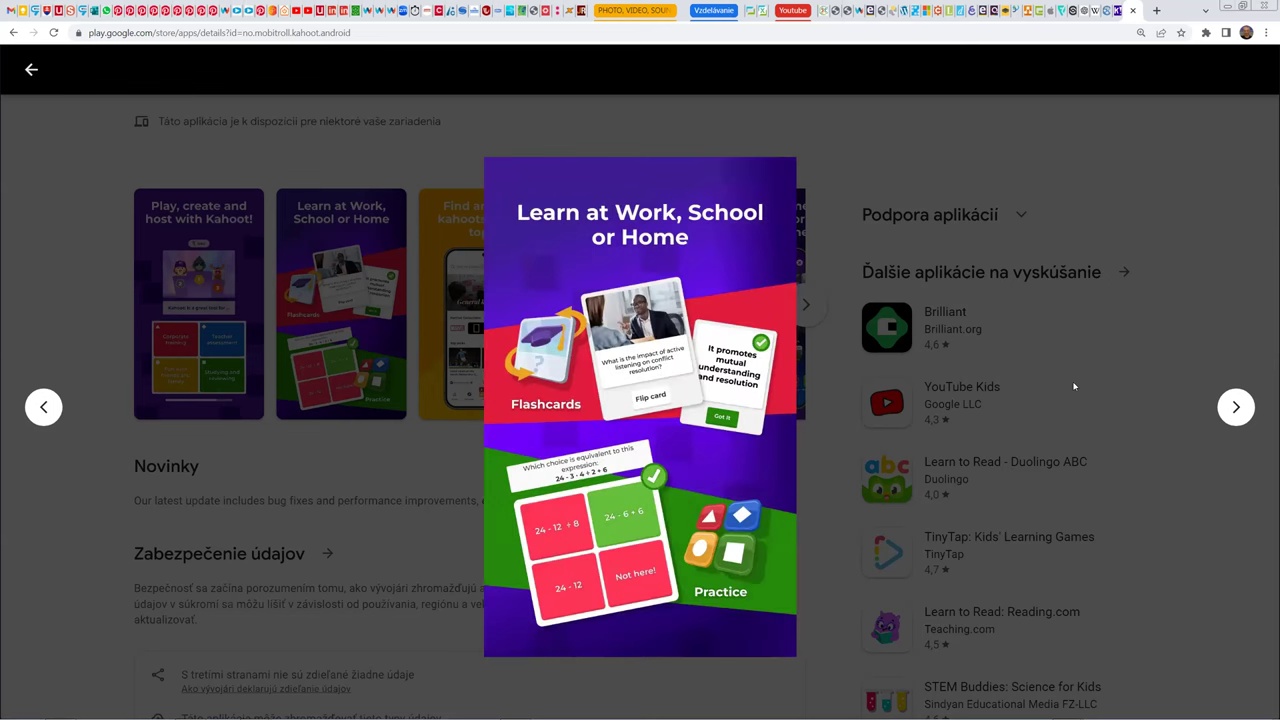
left_click(342, 10)
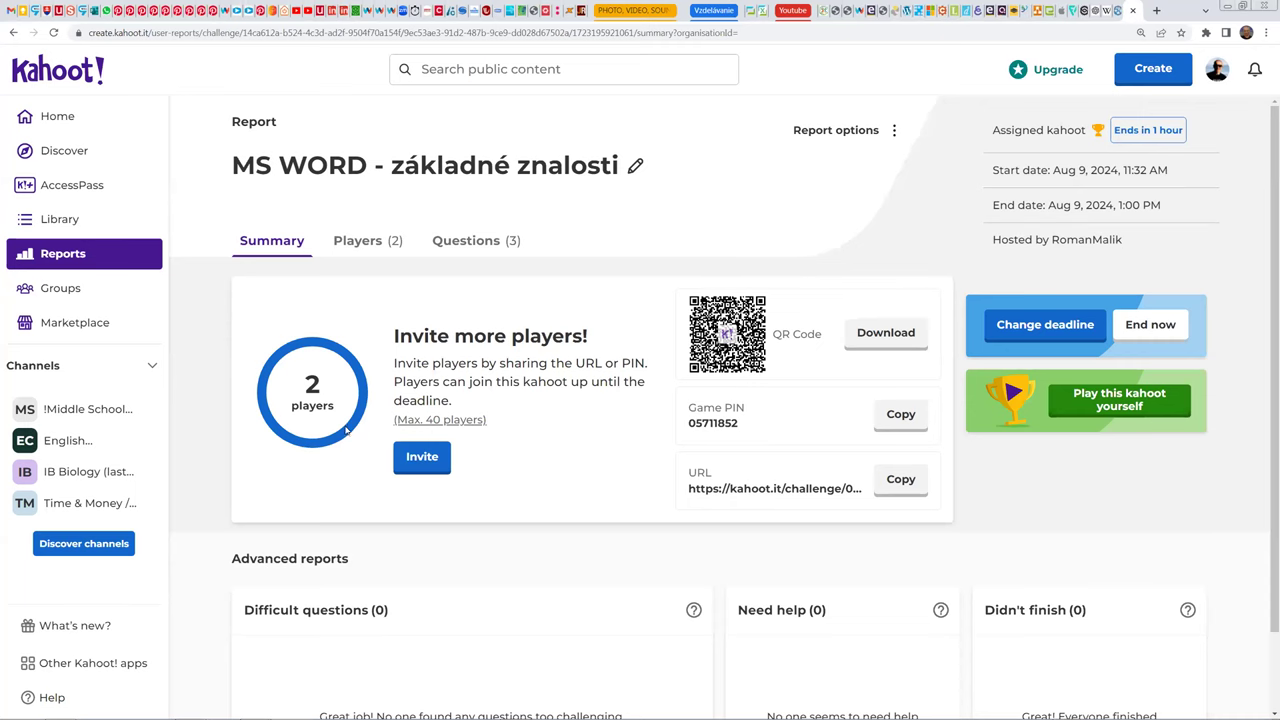
Step: Examine the report summary's invitation details, sharing options and deadline controls at an enlarged page zoom, and restore the smaller zoom
scroll(346, 428, "down", 1)
scroll(358, 417, "up", 1)
scroll(686, 481, "up", 5)
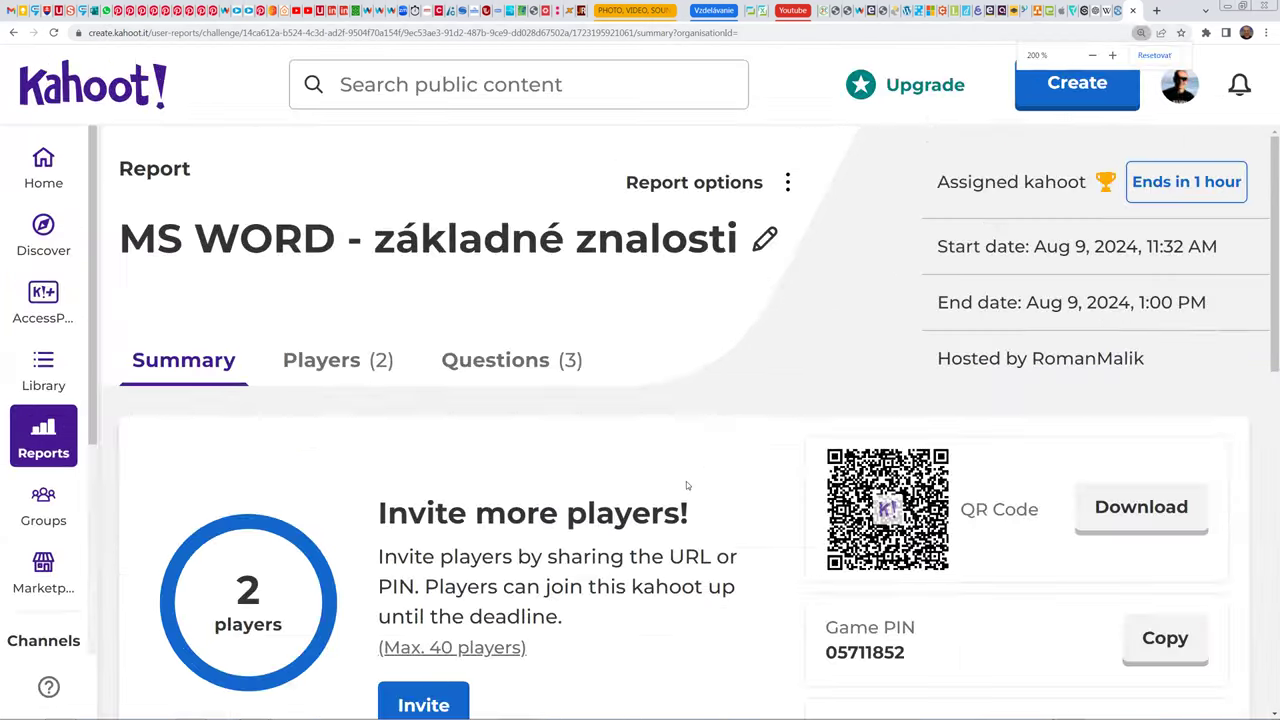
scroll(614, 476, "down", 3)
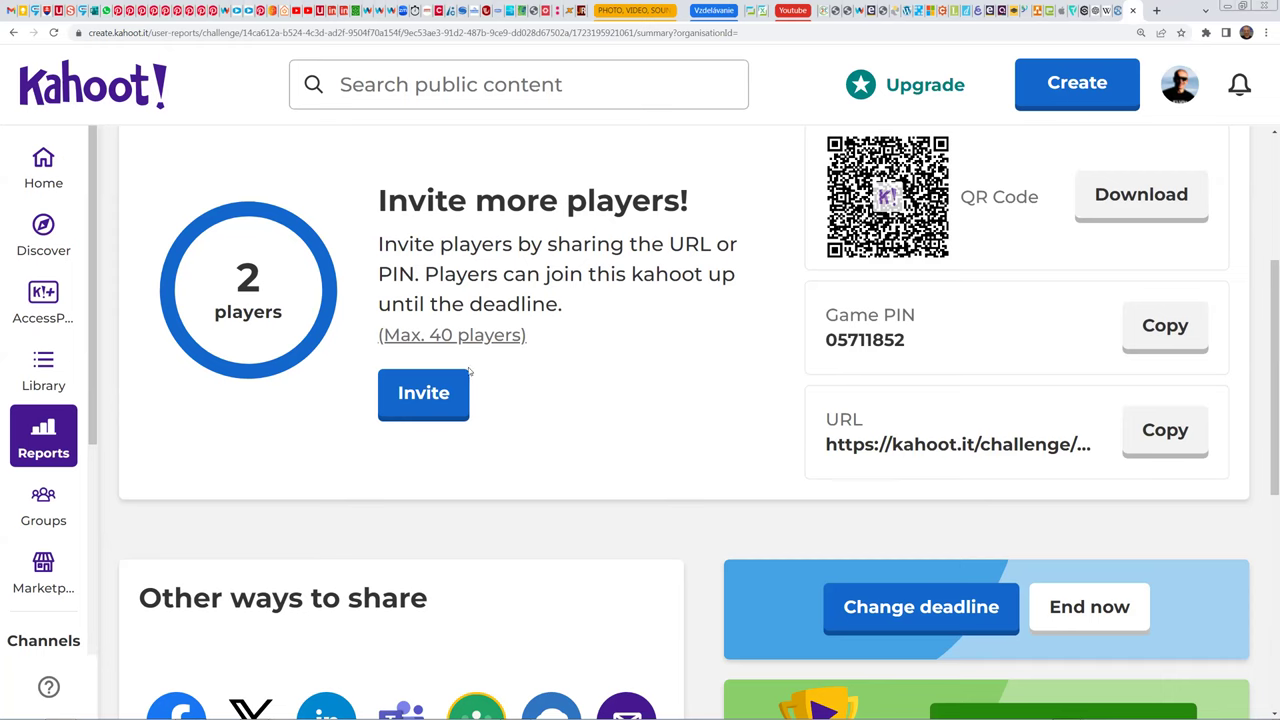
scroll(333, 523, "down", 5)
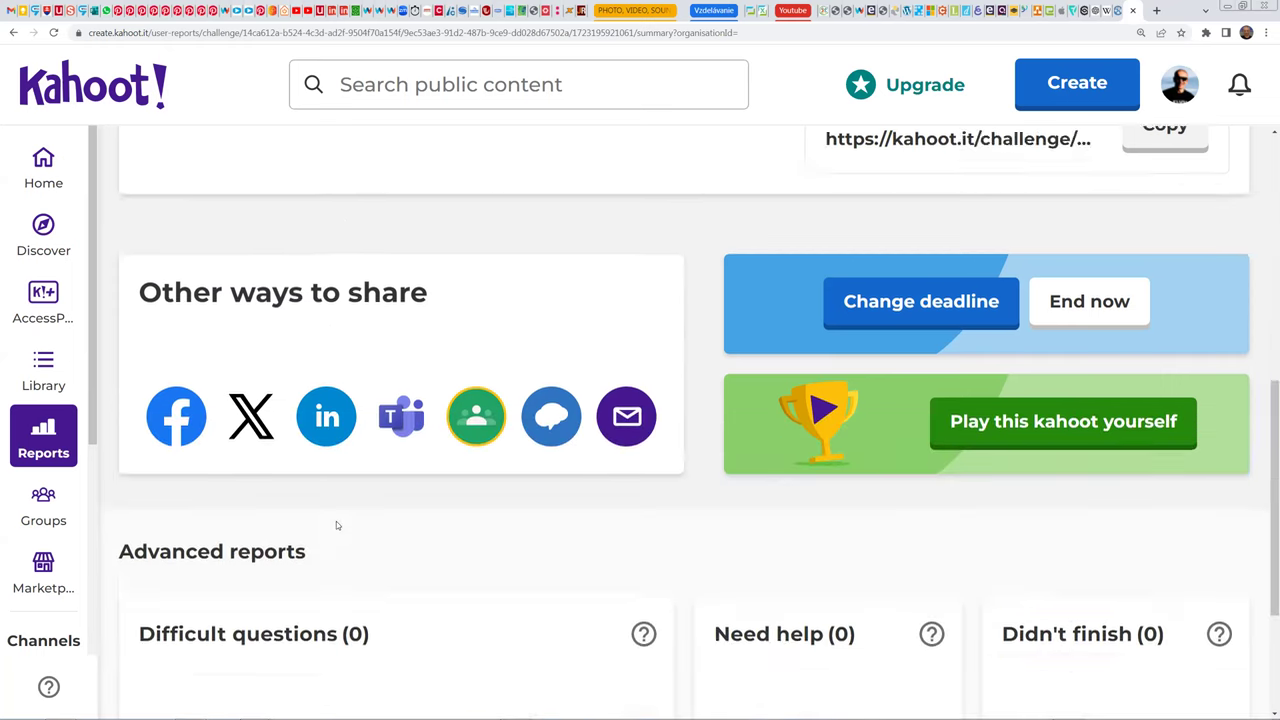
key("ctrl+minus")
key("ctrl+minus")
key("ctrl+minus")
key("ctrl+minus")
key("ctrl+minus")
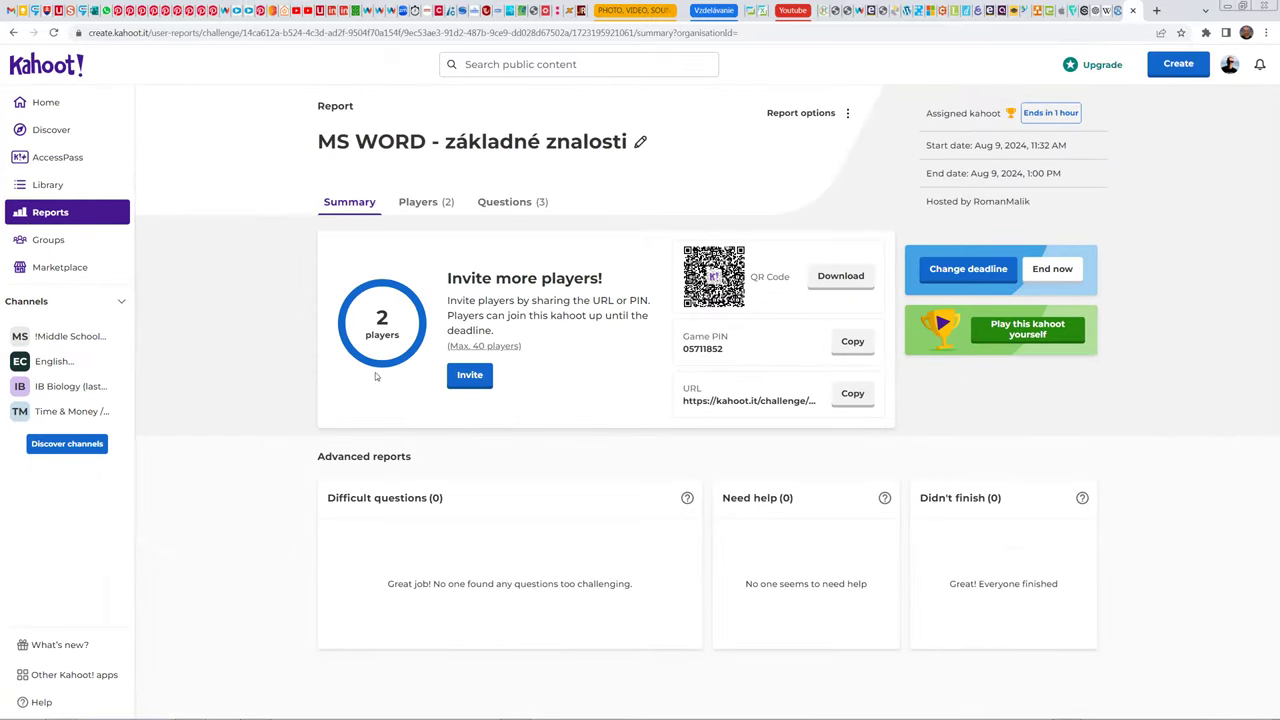
Step: Check the players' results, return to the summary and end the assigned kahoot immediately, confirming the ending
left_click(414, 205)
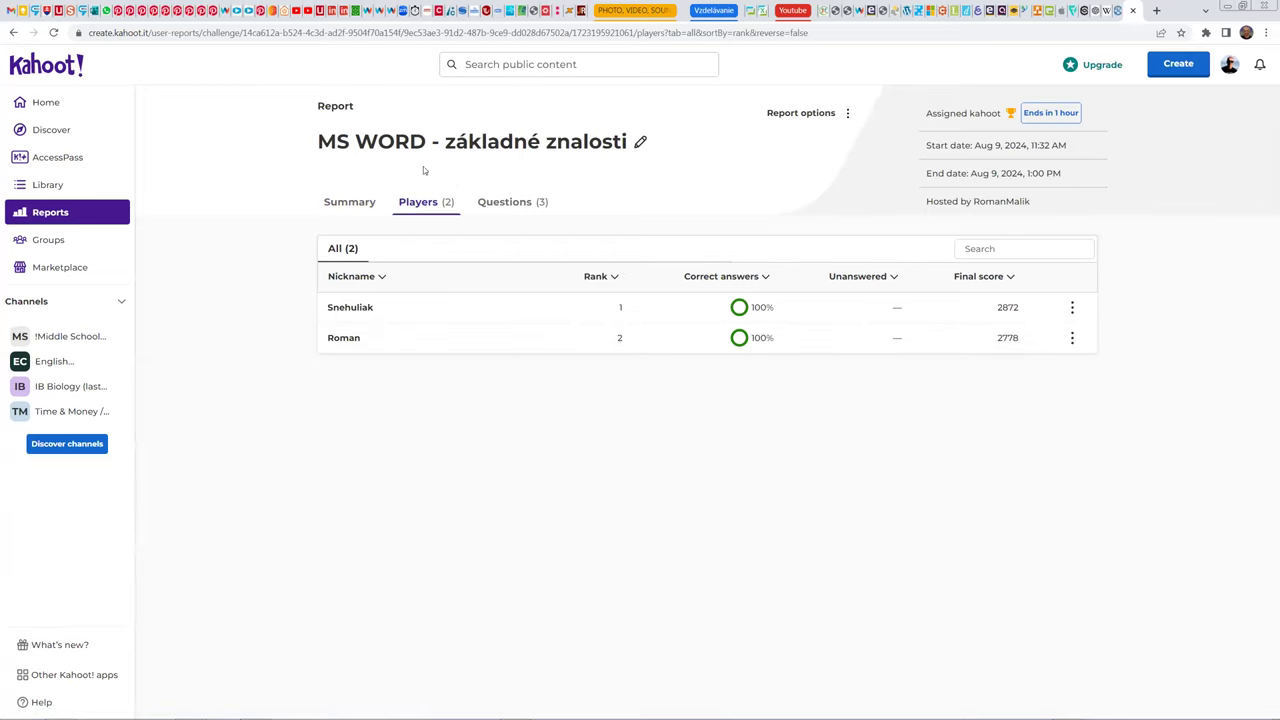
left_click(355, 205)
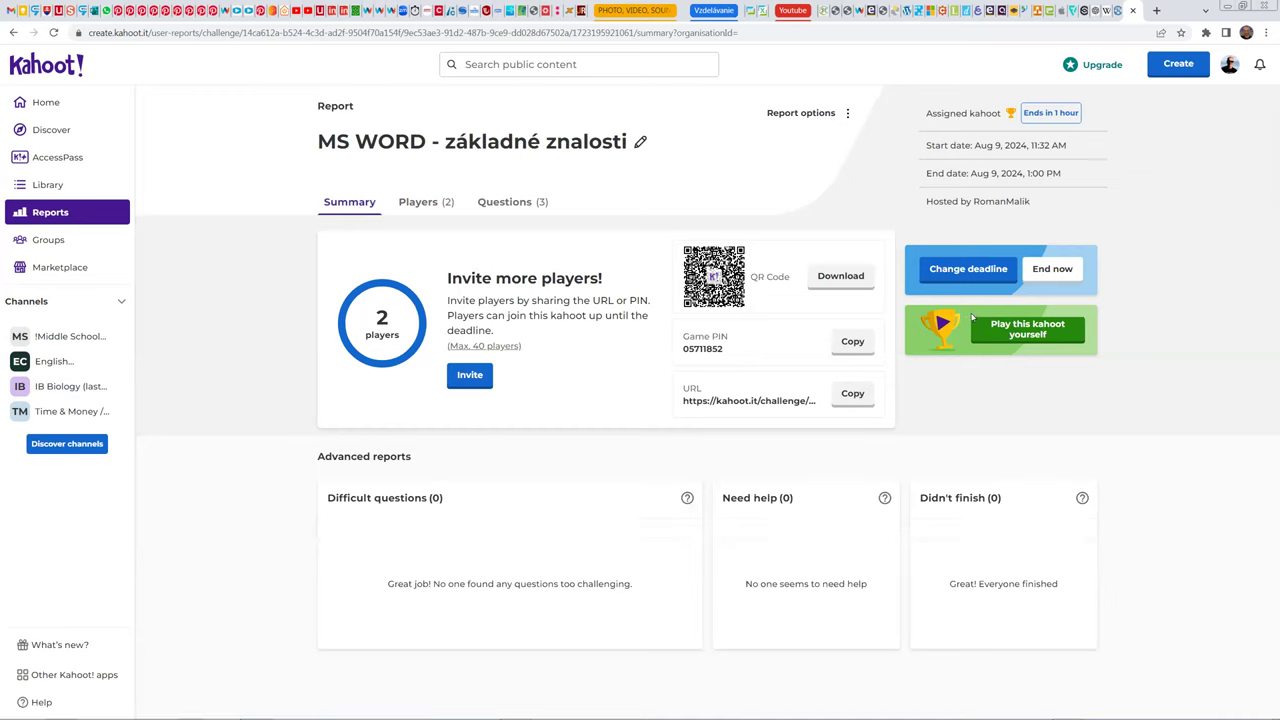
left_click(1040, 272)
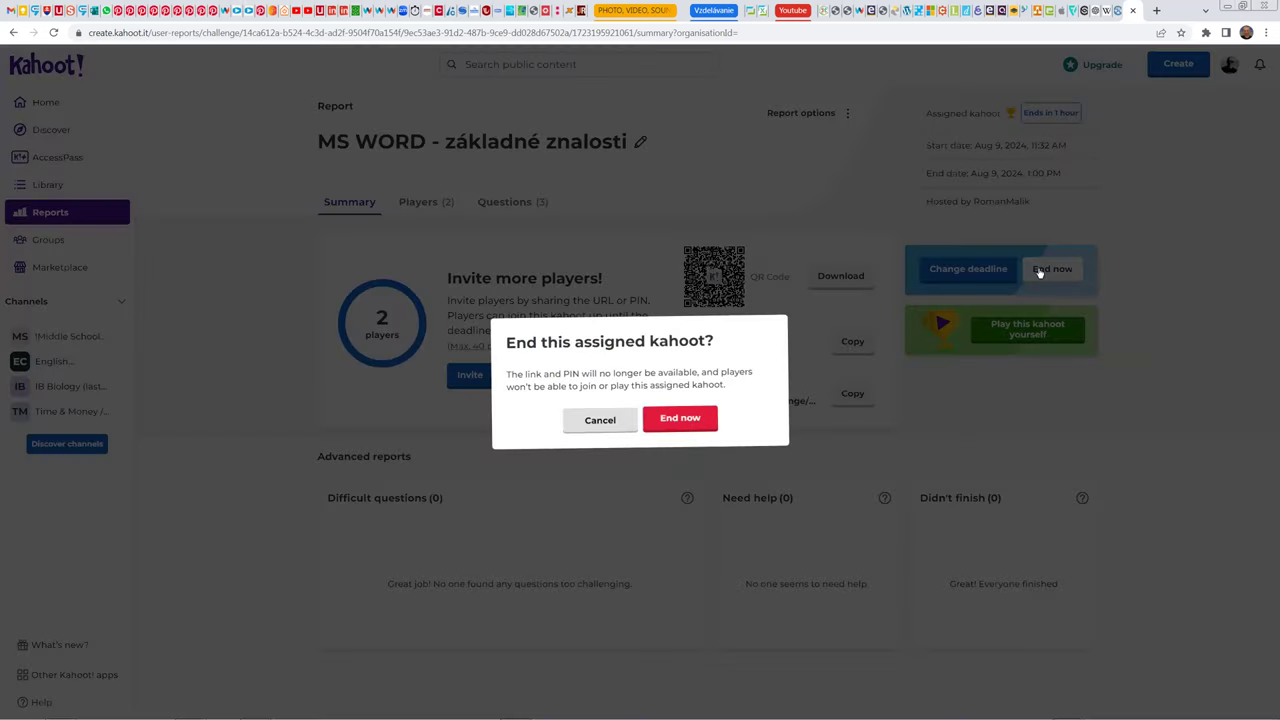
left_click(687, 421)
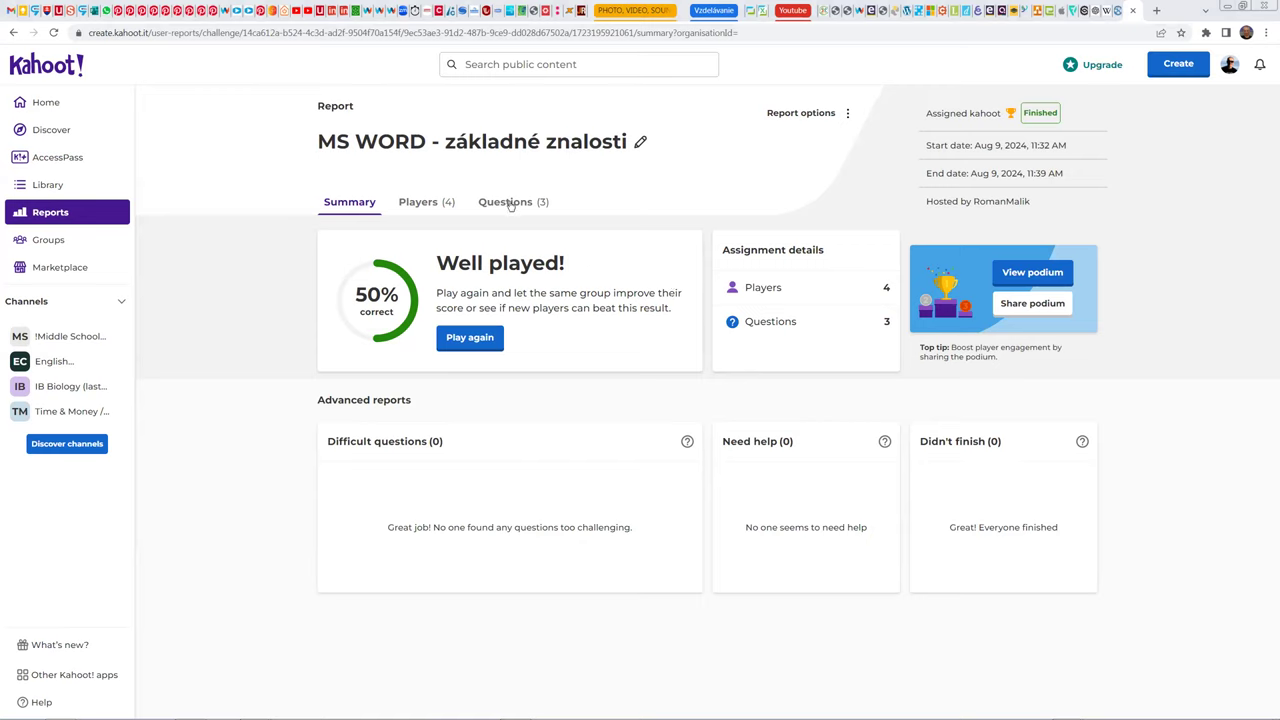
Step: Check all players' results of the ended kahoot and look at the available report options
left_click(422, 202)
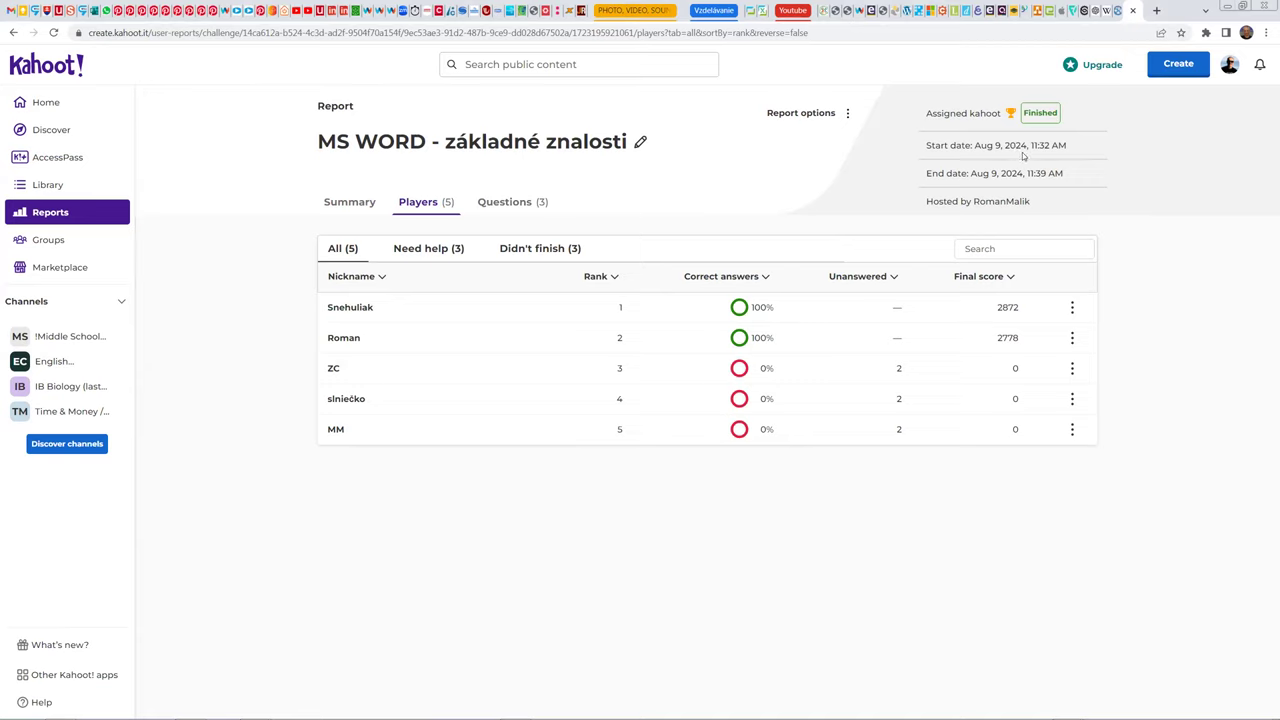
left_click(848, 114)
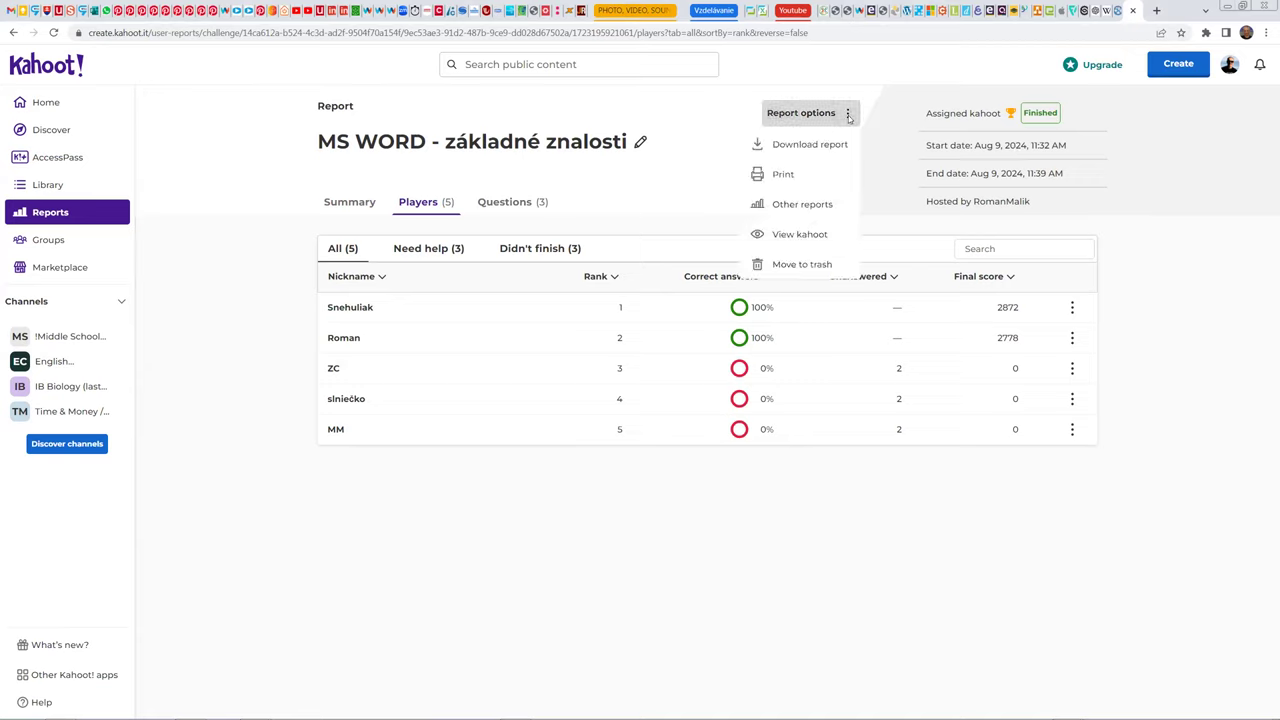
left_click(1177, 252)
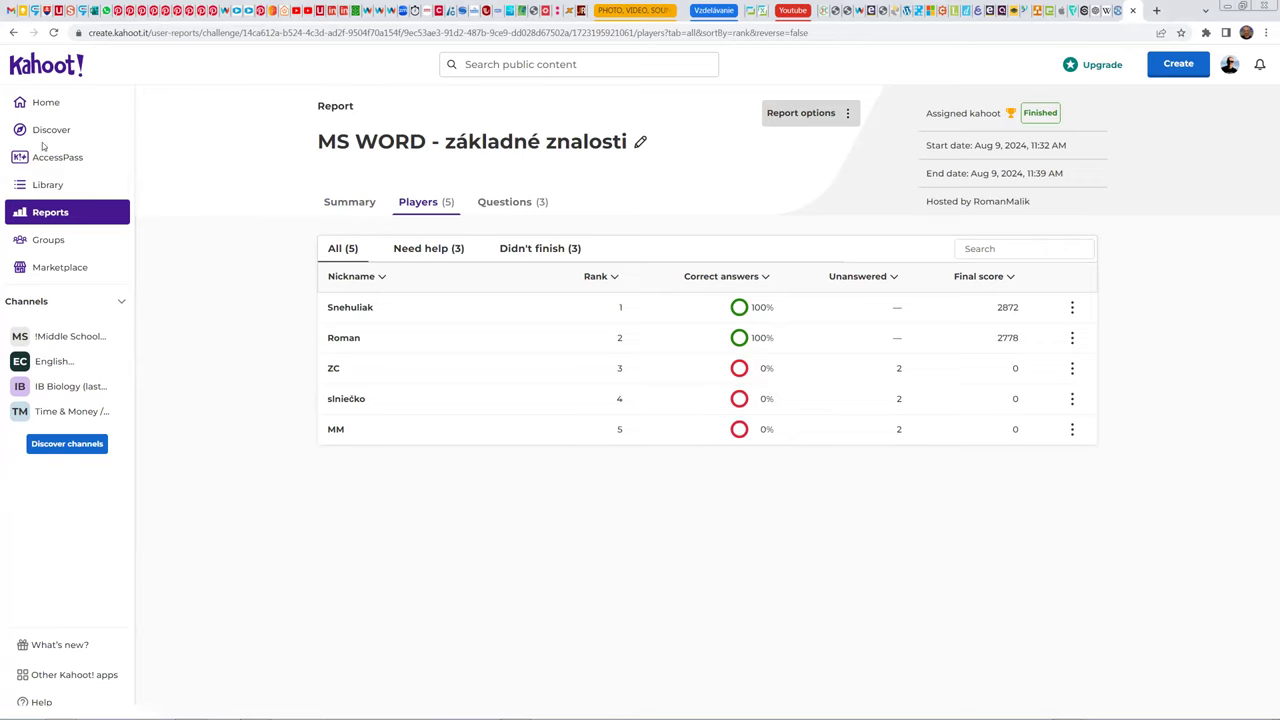
Step: Look over the kahoots in the library, and view all reports sorted by Date (Latest first)
left_click(50, 186)
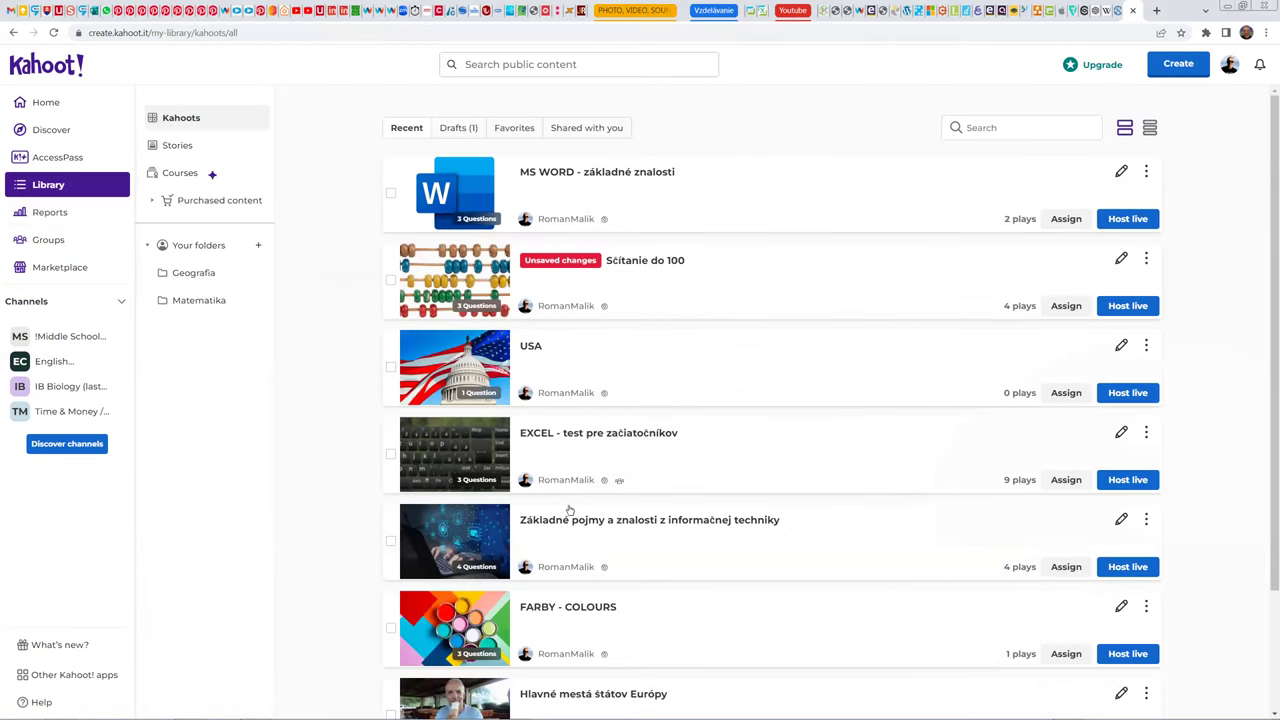
left_click(46, 214)
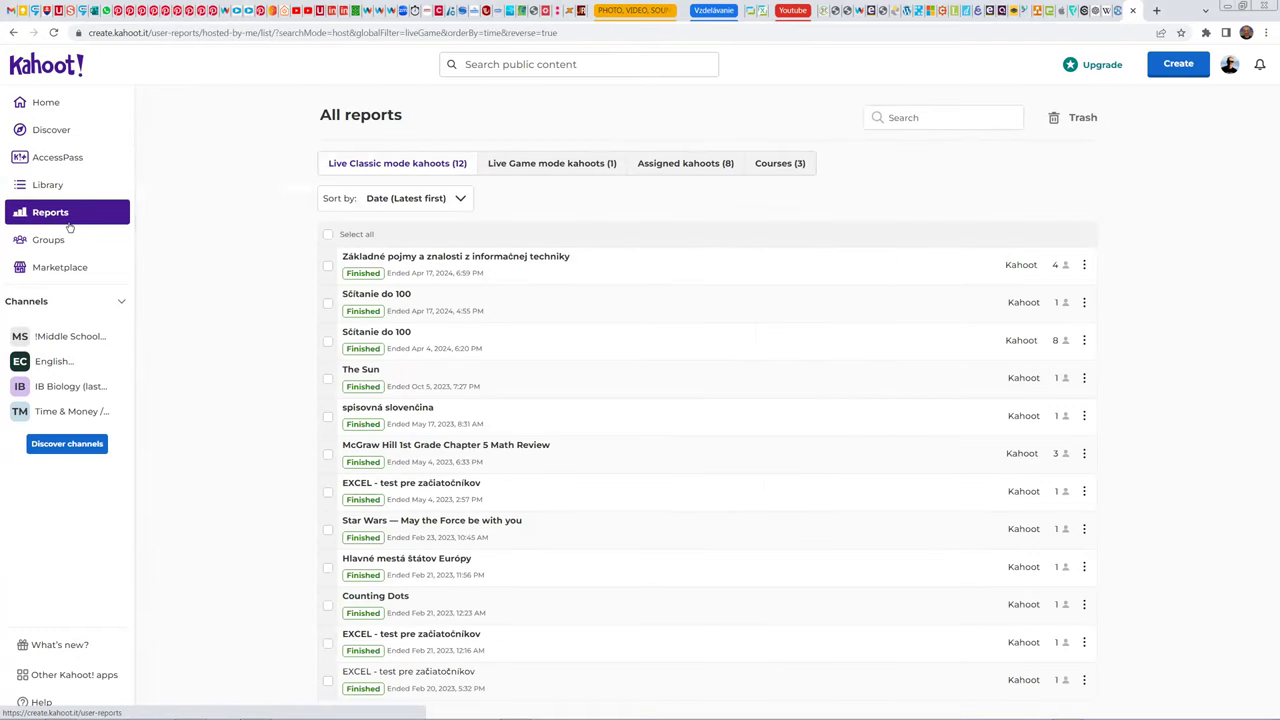
left_click(440, 199)
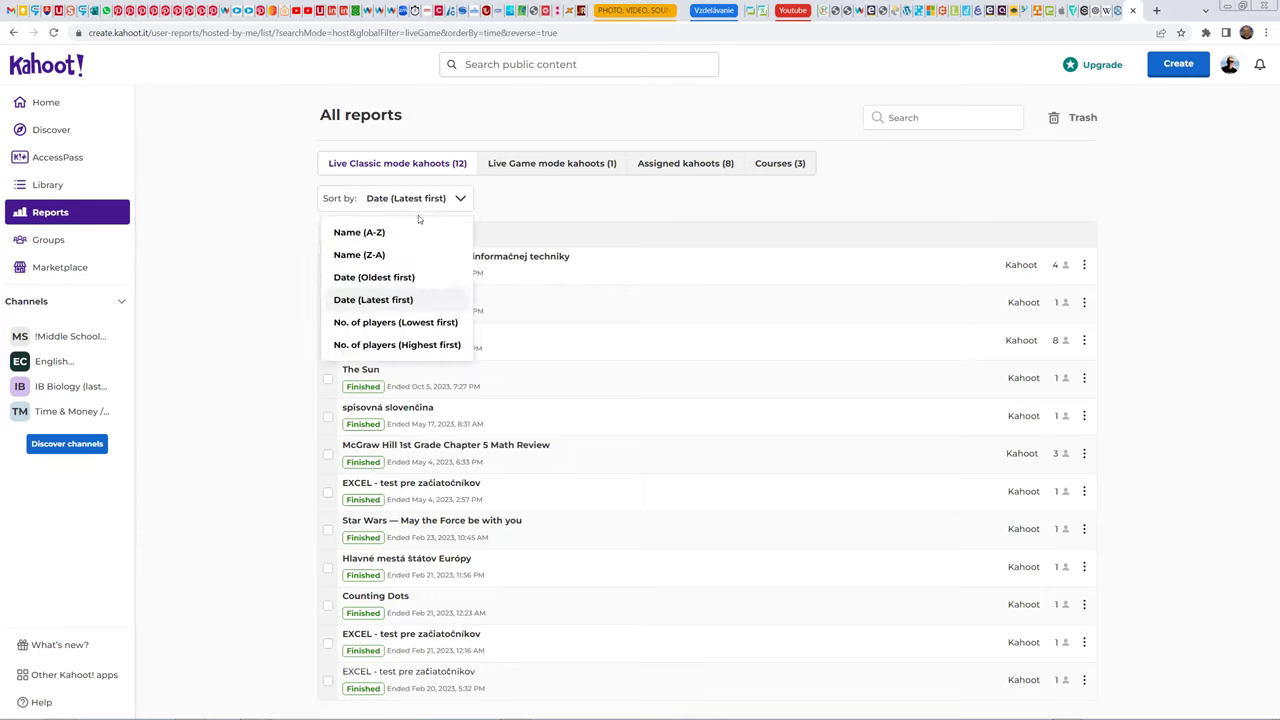
left_click(388, 302)
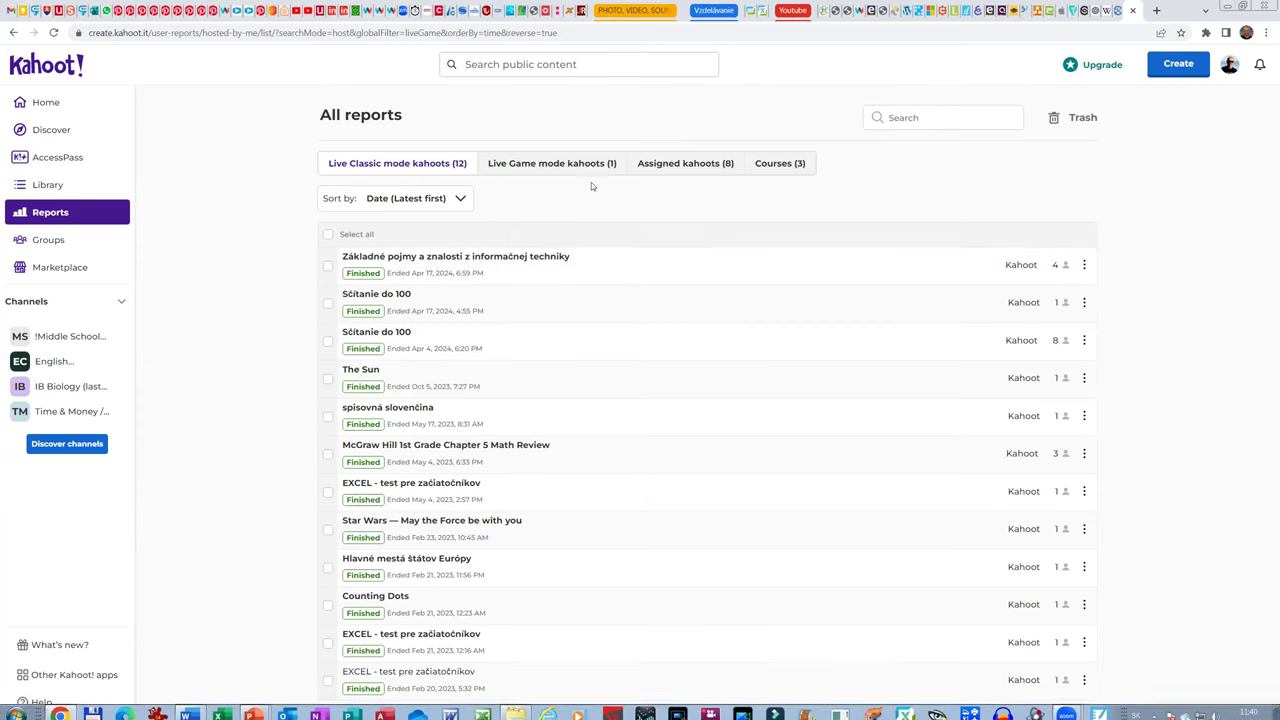
Step: Look over the live game mode and assigned kahoot reports, and open the finished "MS WORD - základné znalosti" report
left_click(550, 166)
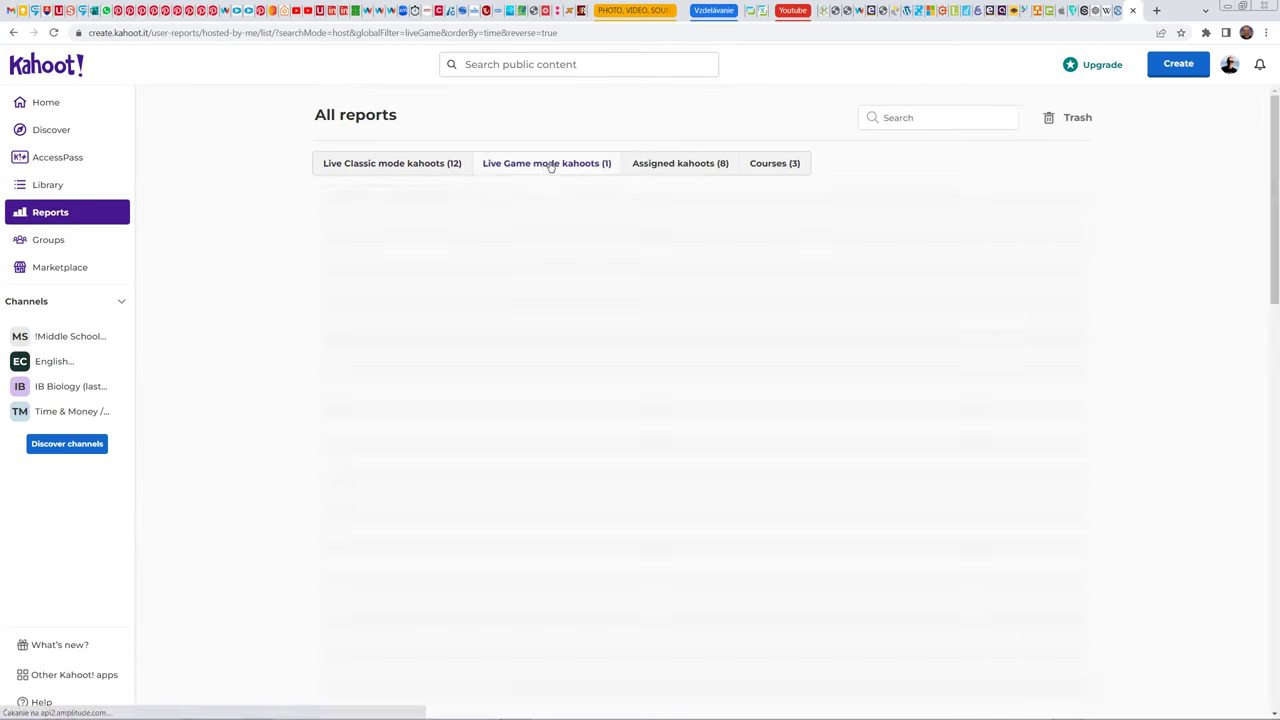
left_click(671, 166)
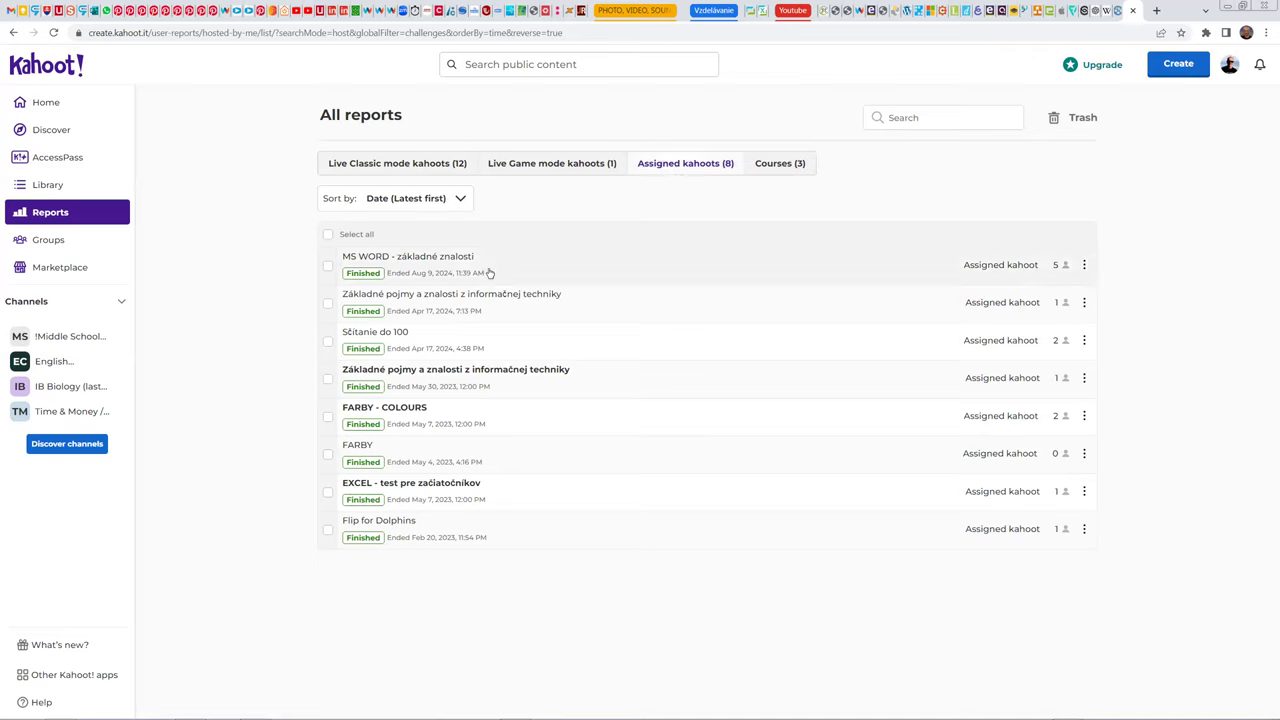
left_click(428, 266)
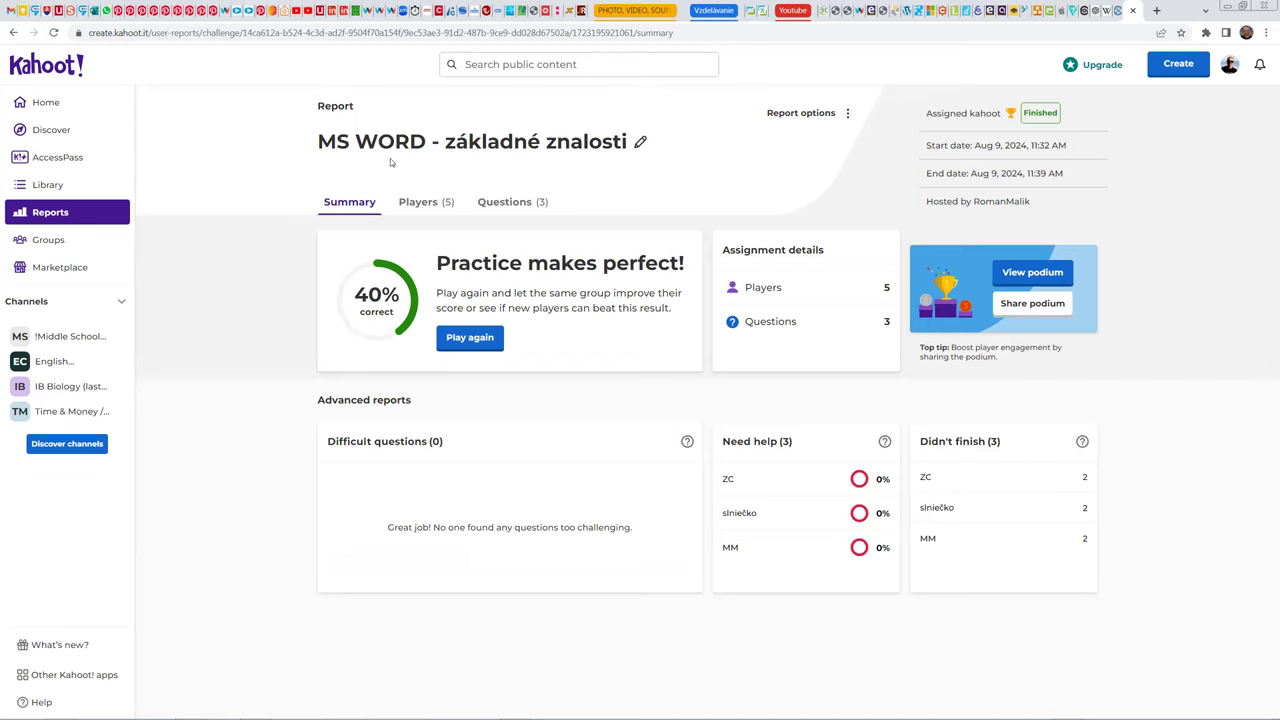
Step: Download the "MS WORD - základné znalosti" report to the computer and open the downloaded workbook in Excel
left_click(848, 116)
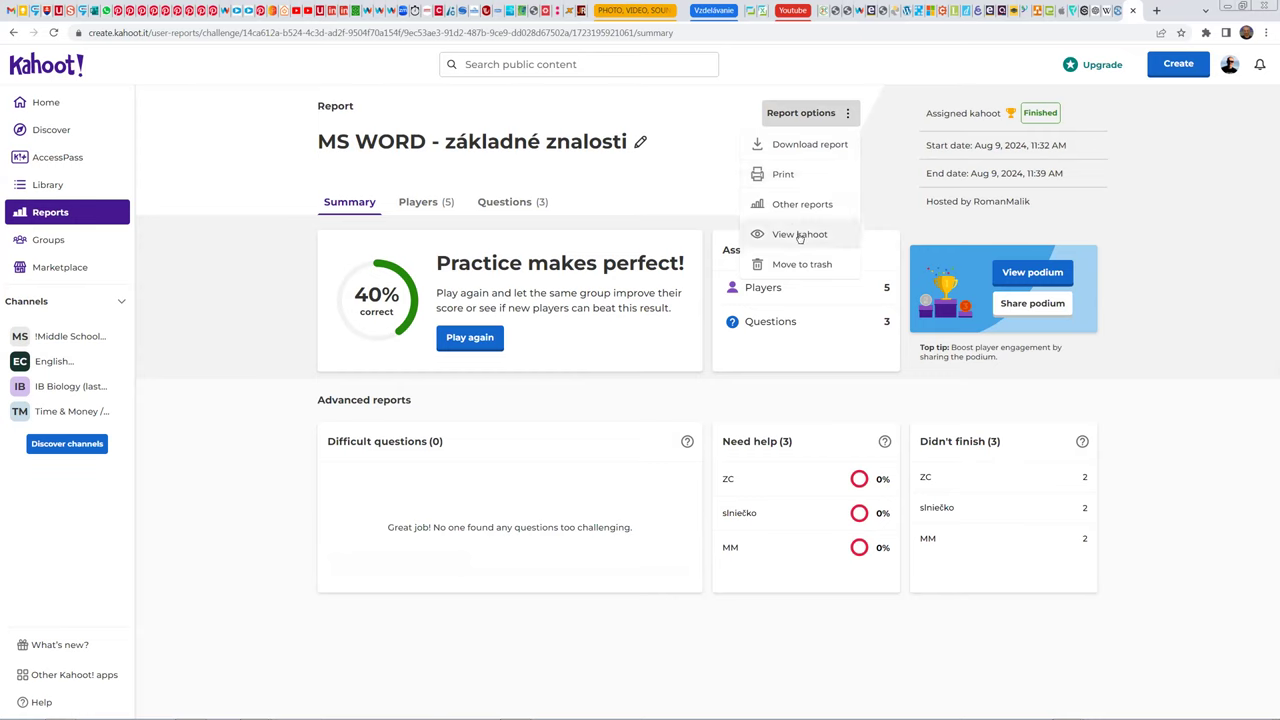
left_click(812, 146)
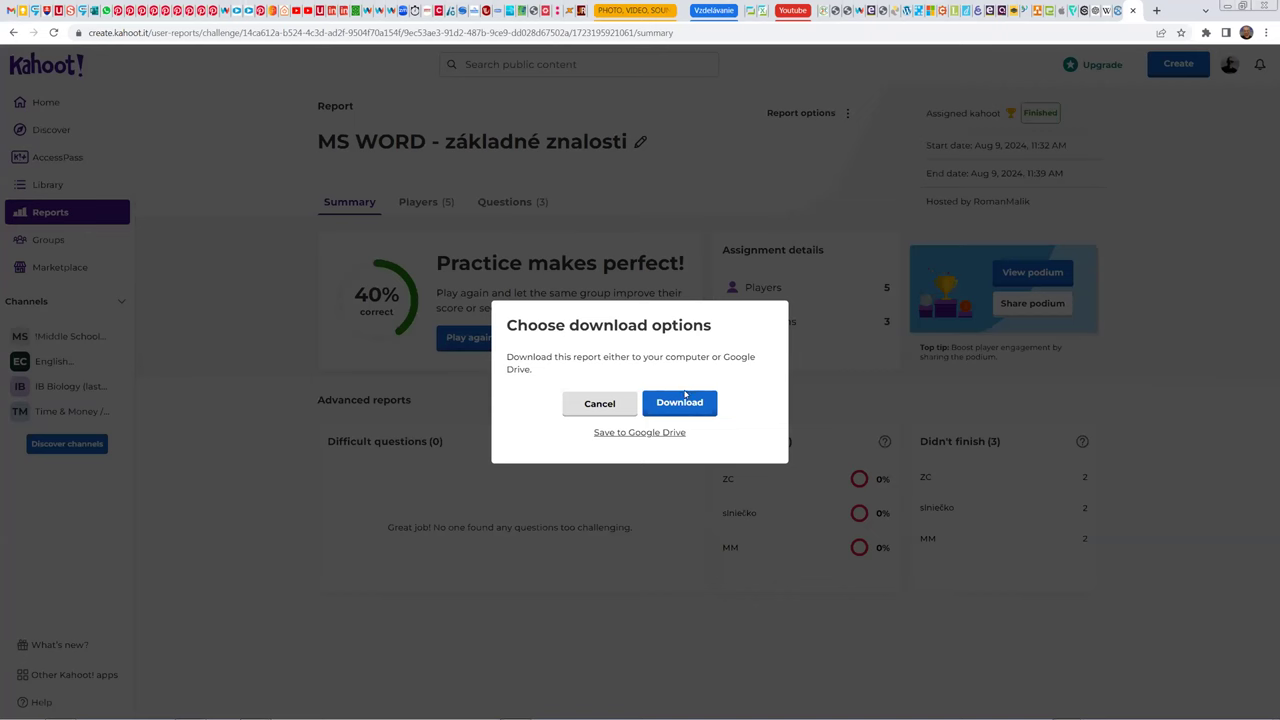
left_click(681, 405)
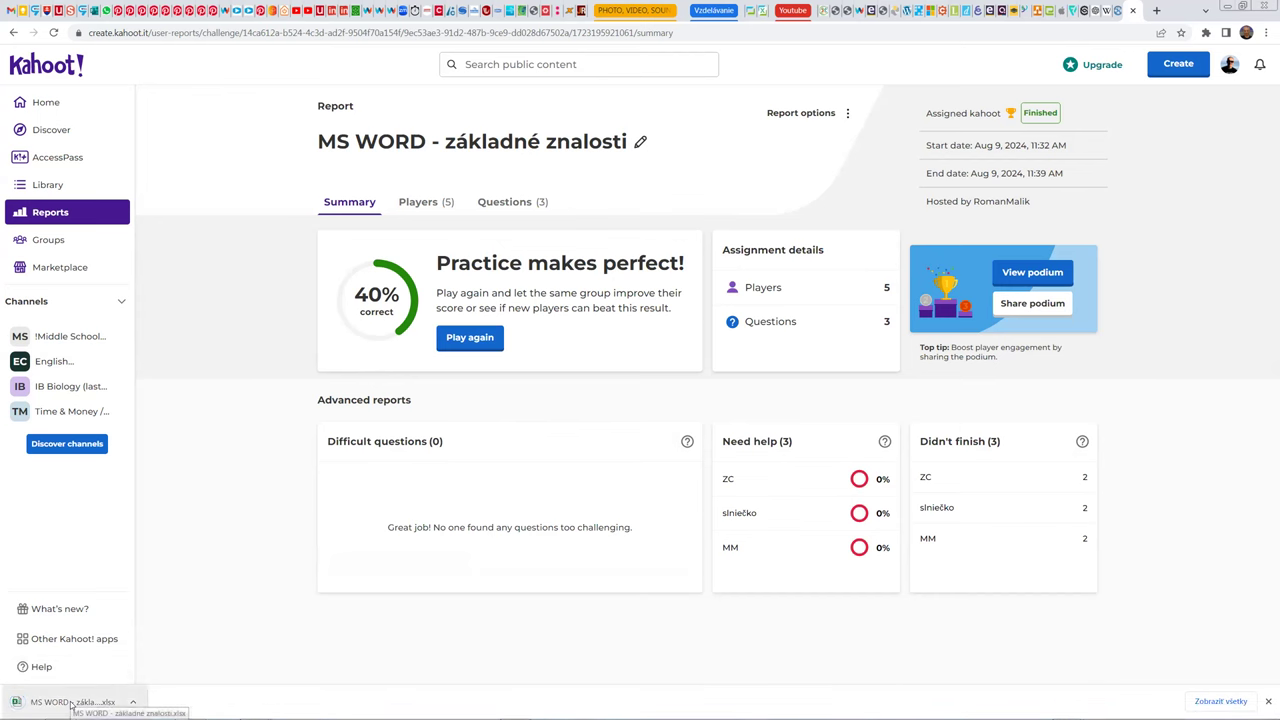
left_click(72, 704)
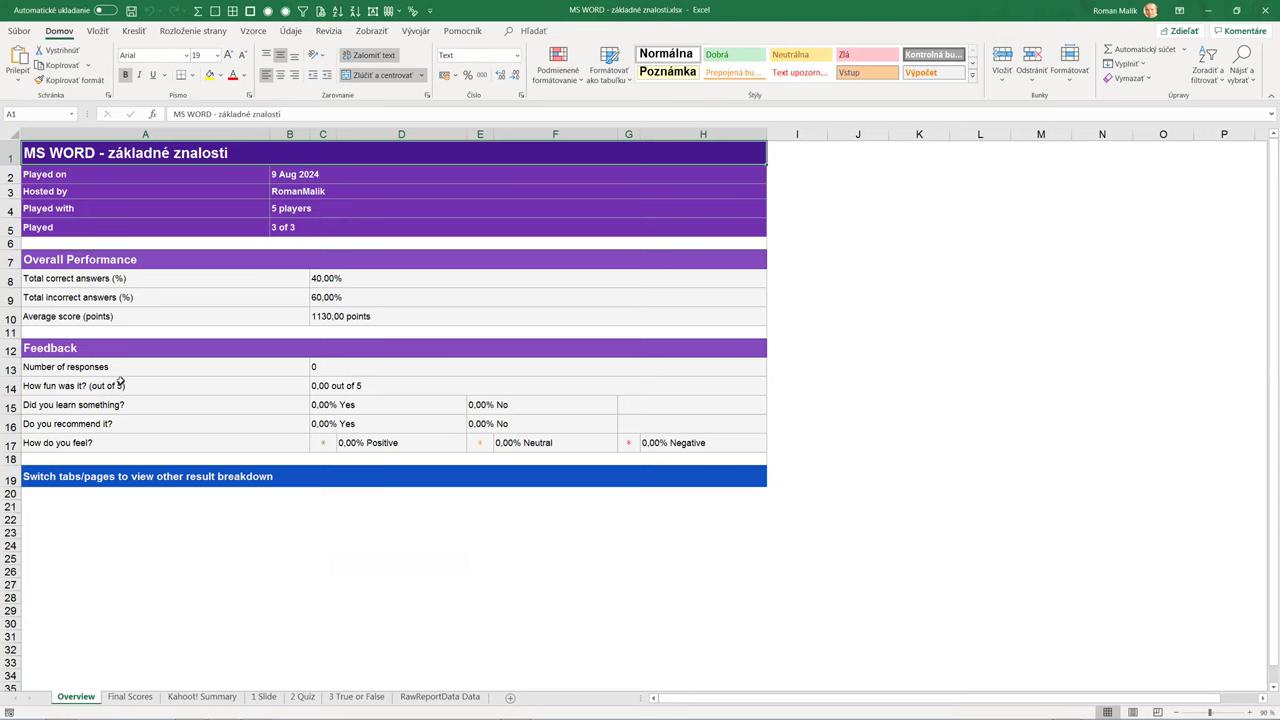
Step: Examine the Final Scores sheet, checking the top-ranked player's rank, nickname and total score
left_click(131, 697)
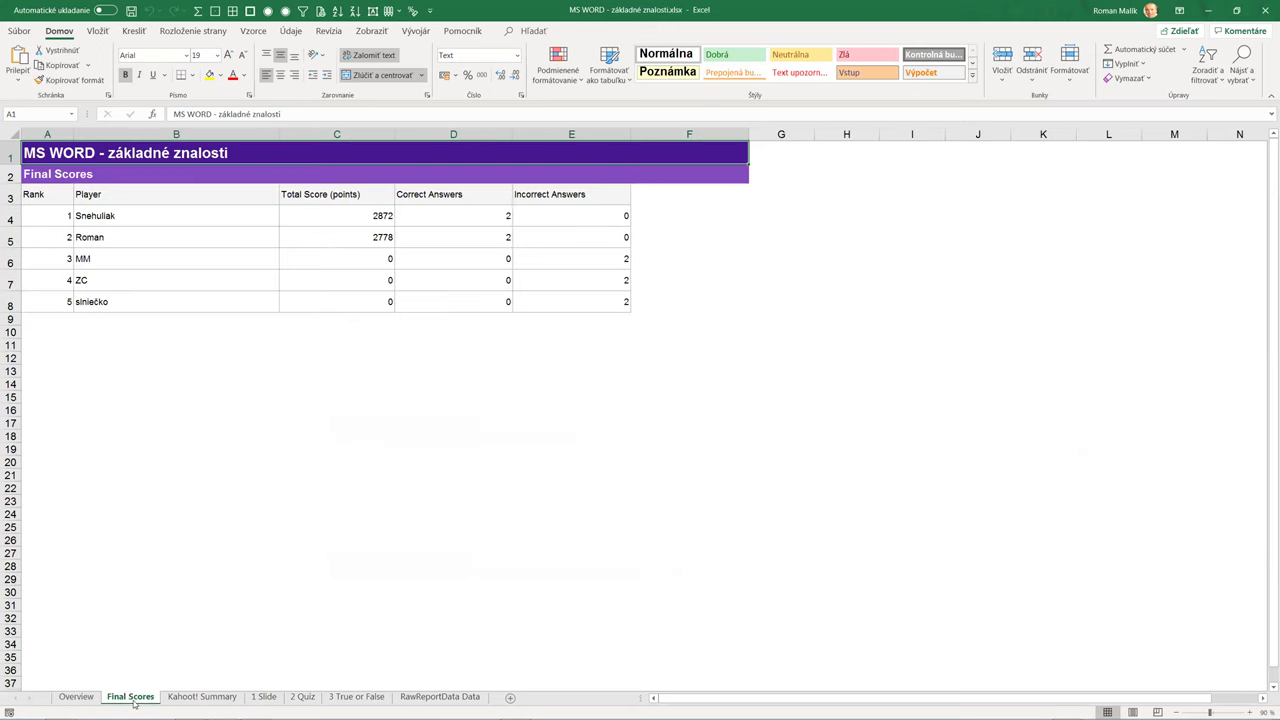
left_click(59, 214)
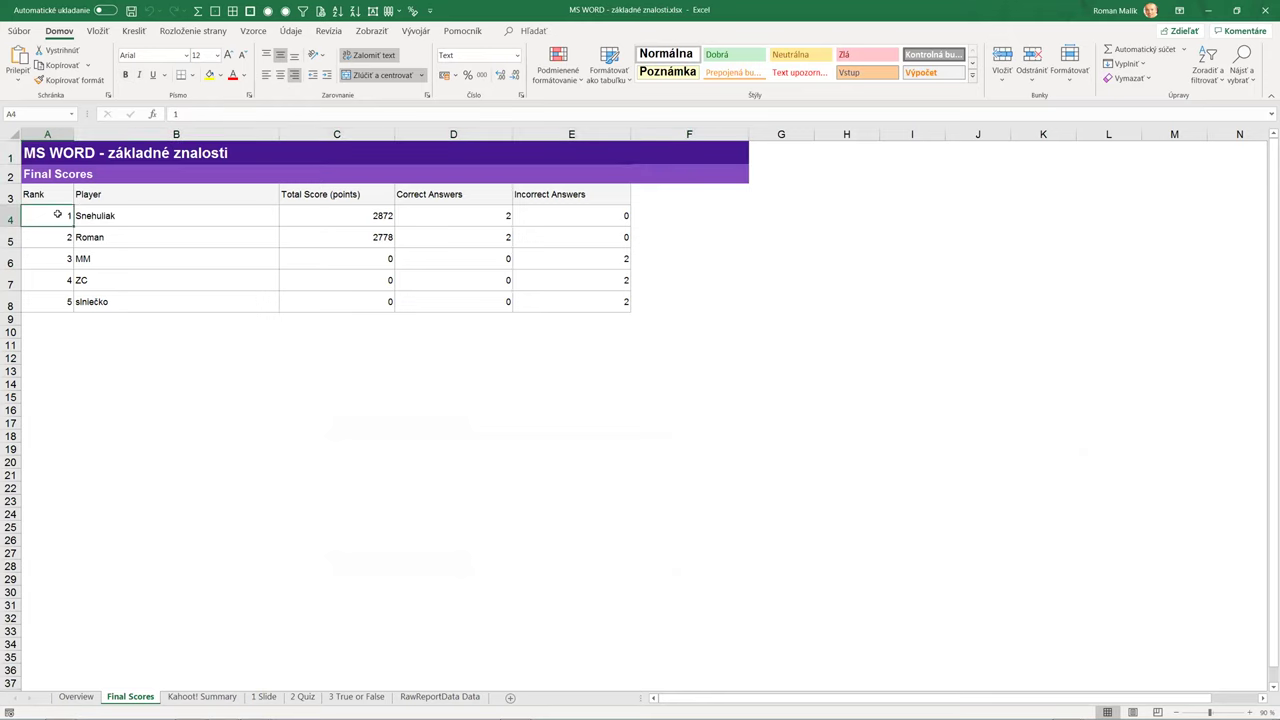
left_click(125, 213)
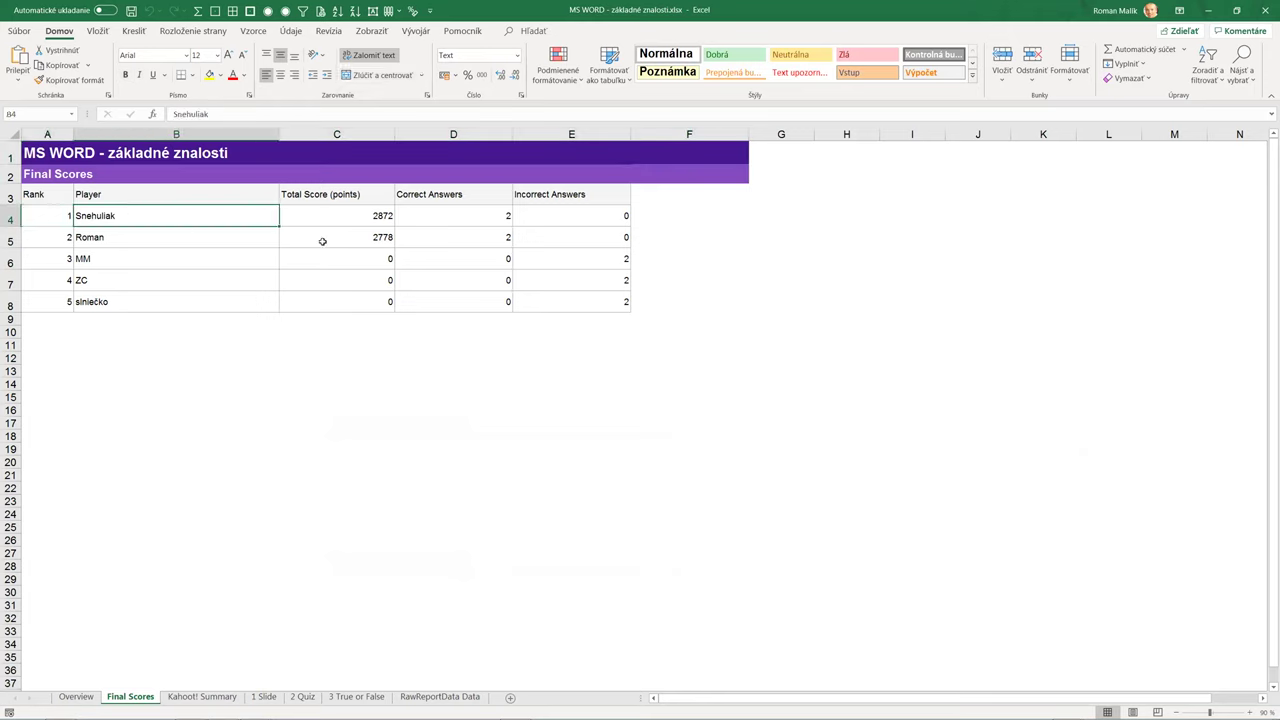
left_click(351, 215)
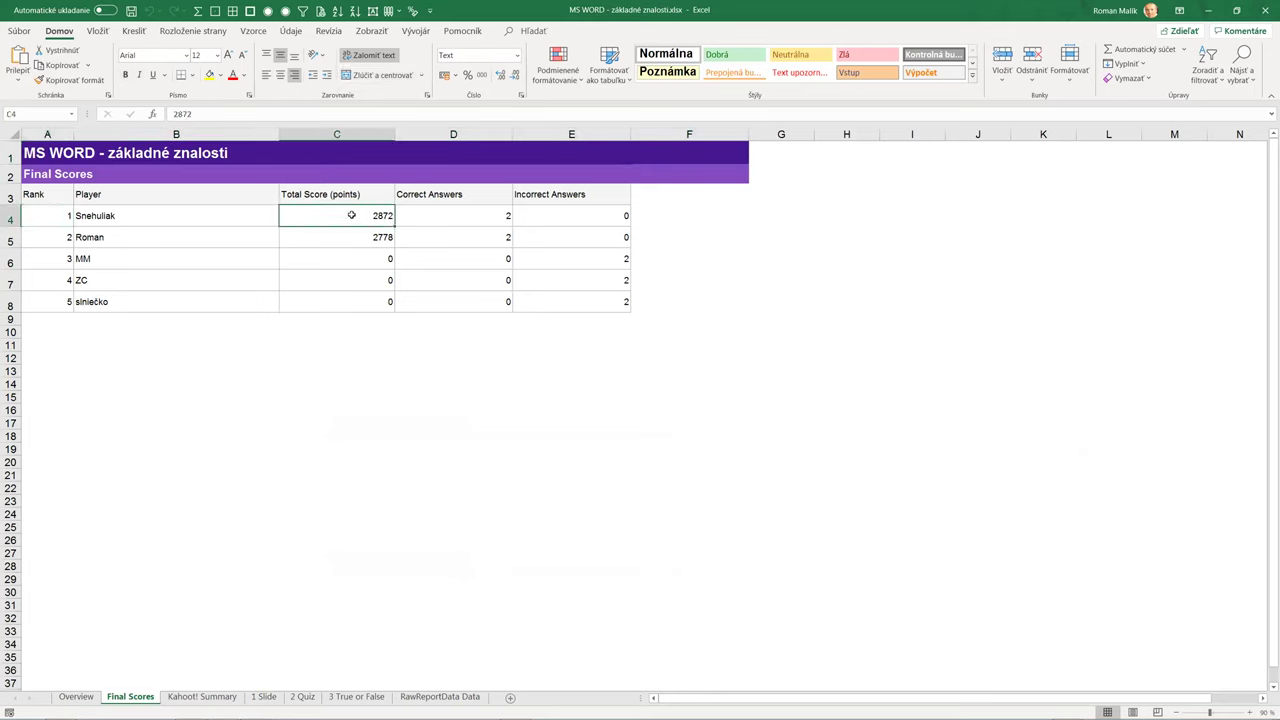
Step: Examine the Kahoot! Summary sheet, checking the players' points and answers for questions Q1, Q2 and Q3
left_click(201, 698)
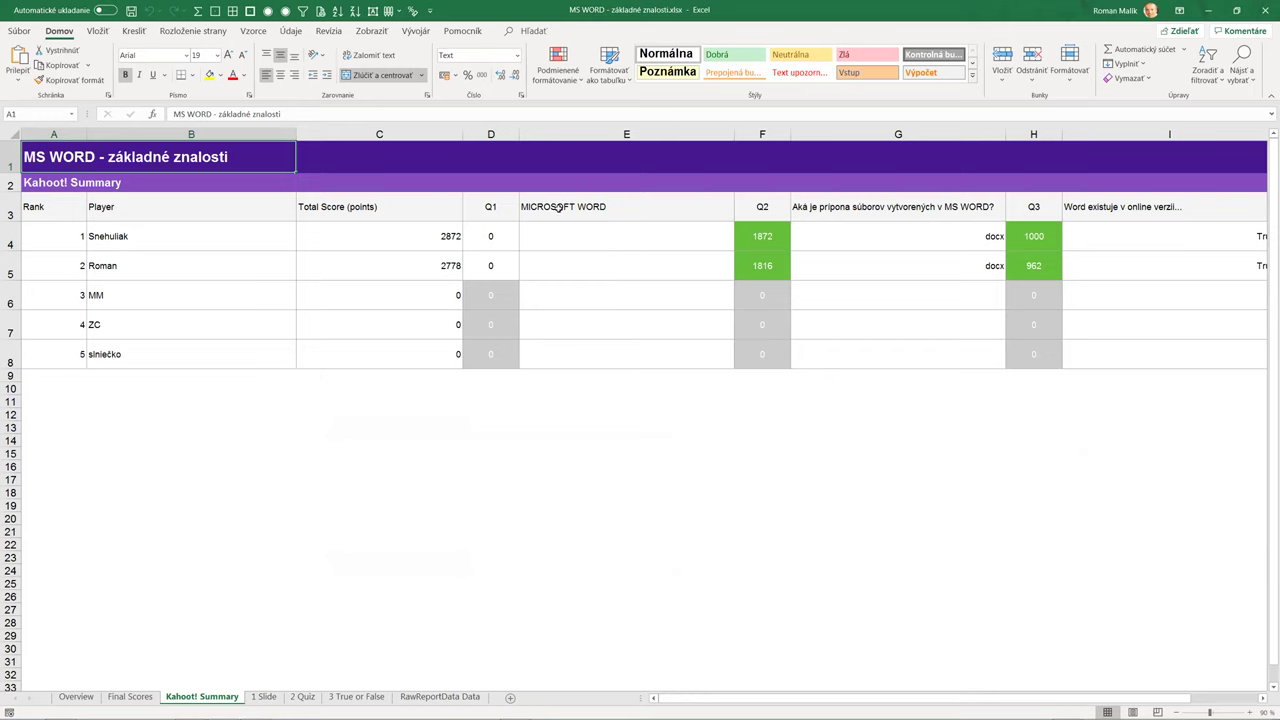
left_click(584, 206)
left_click_drag(584, 206, 489, 366)
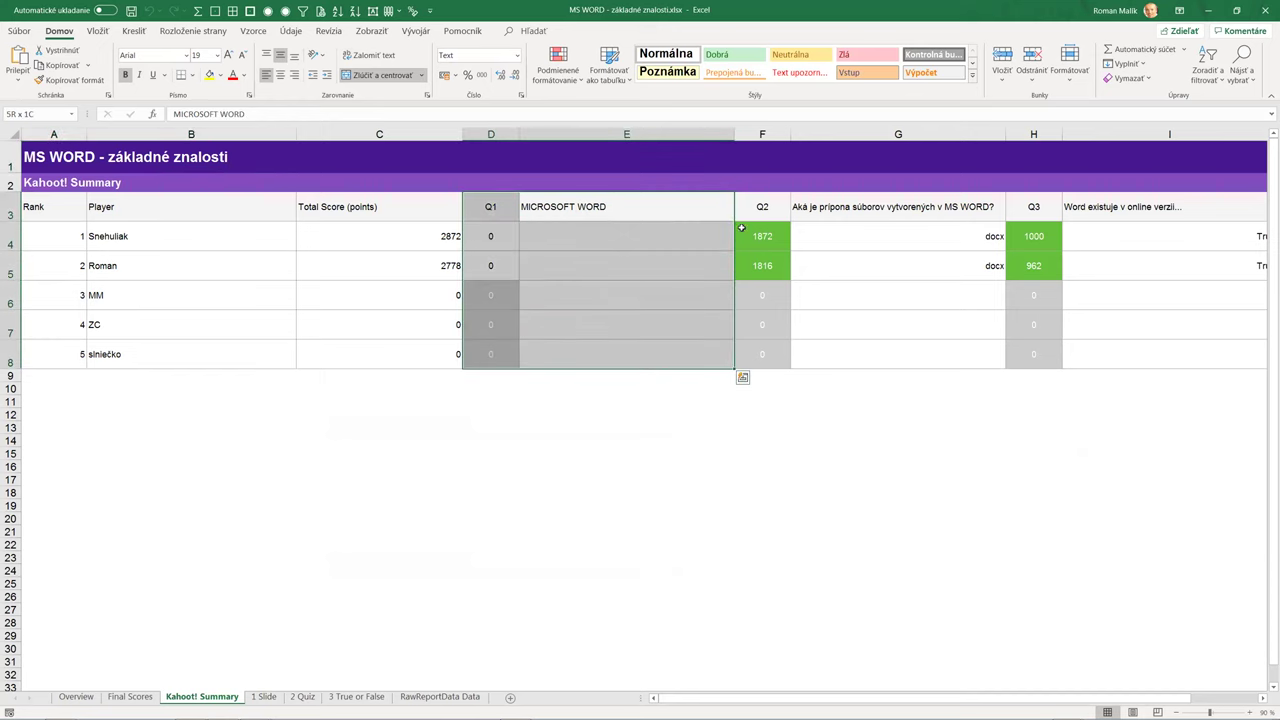
left_click(782, 205)
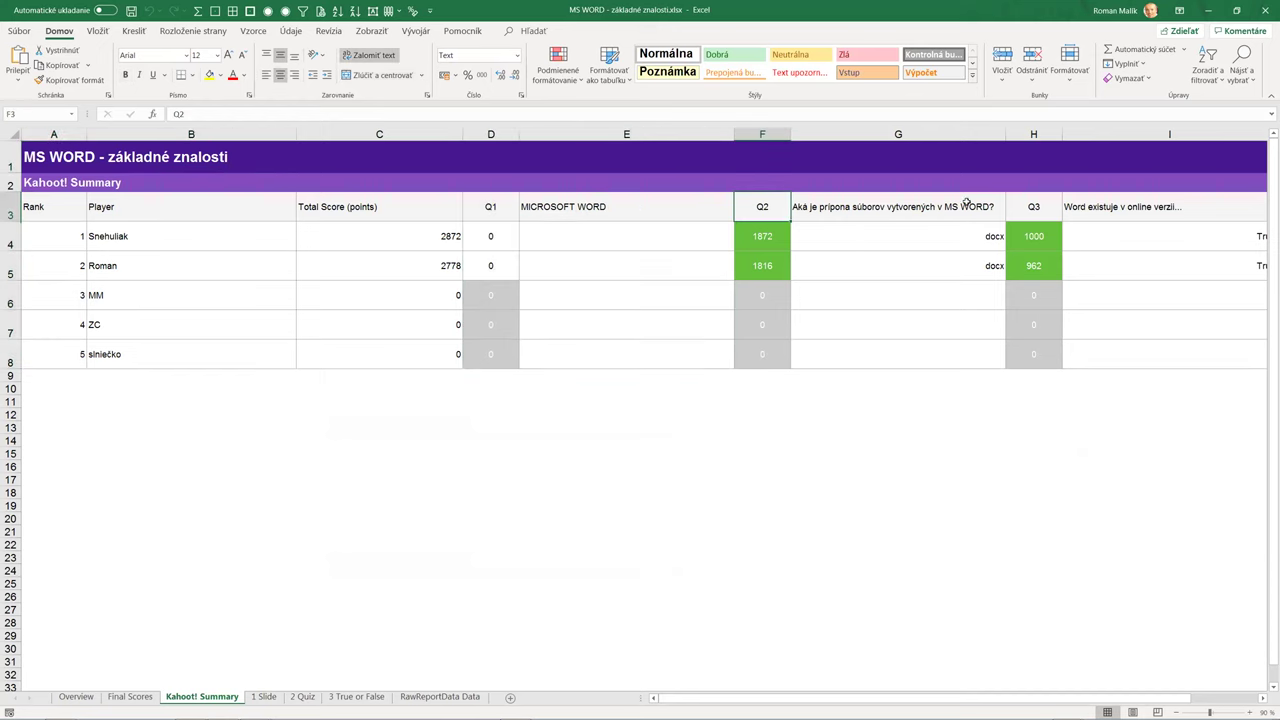
left_click(780, 238)
left_click_drag(929, 235, 866, 266)
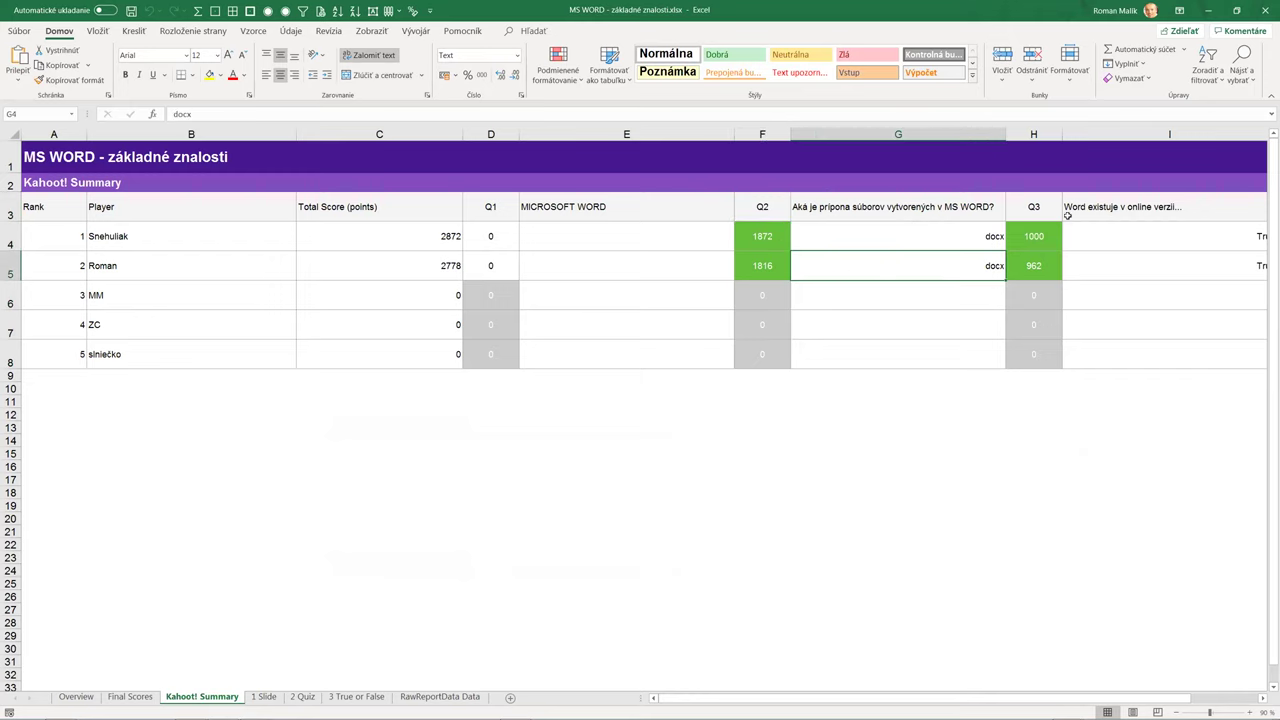
key("Return")
left_click(1102, 216)
left_click(1042, 244)
left_click(1042, 268)
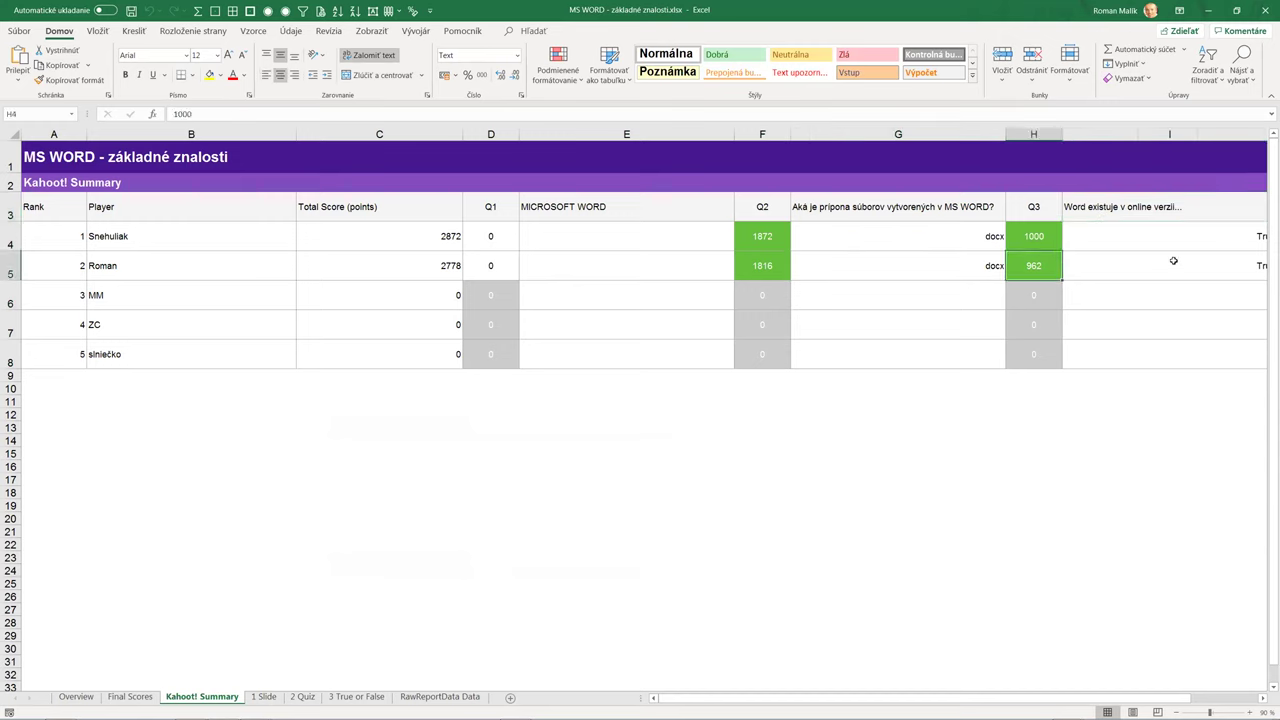
Step: Look through the 1 Slide, 2 Quiz, 3 True or False and RawReportData Data sheets
left_click(265, 694)
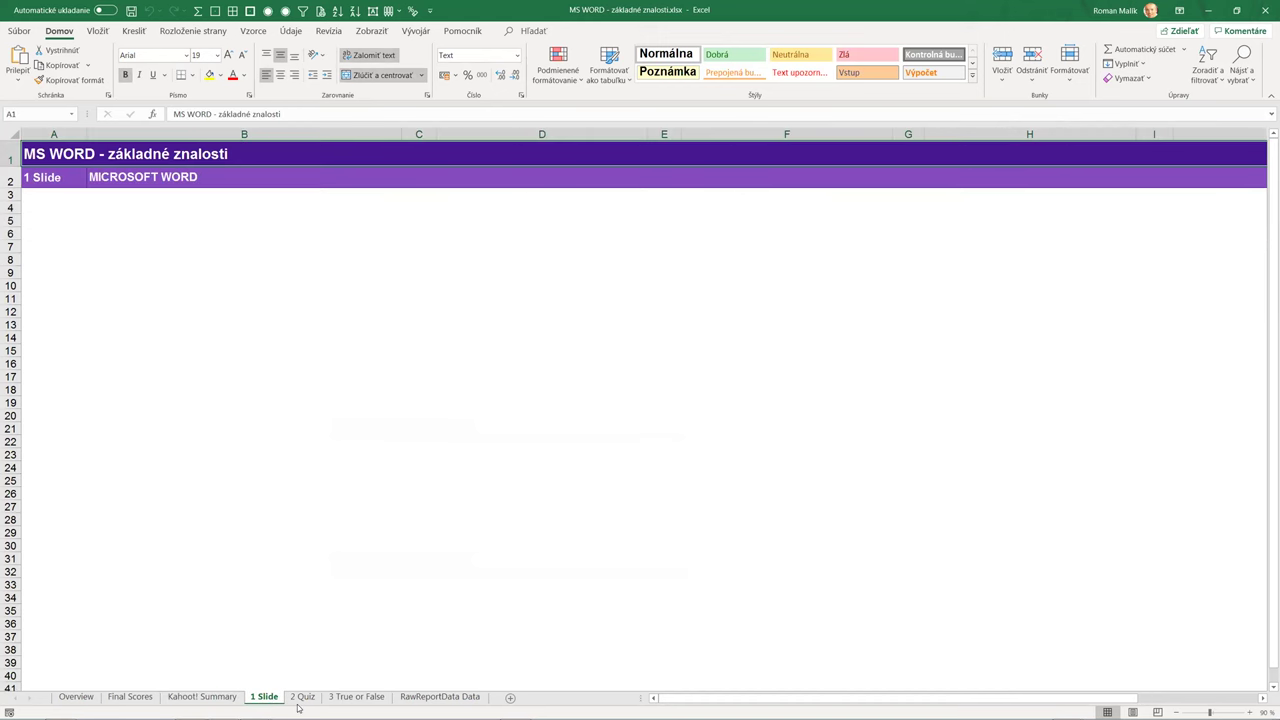
left_click(303, 697)
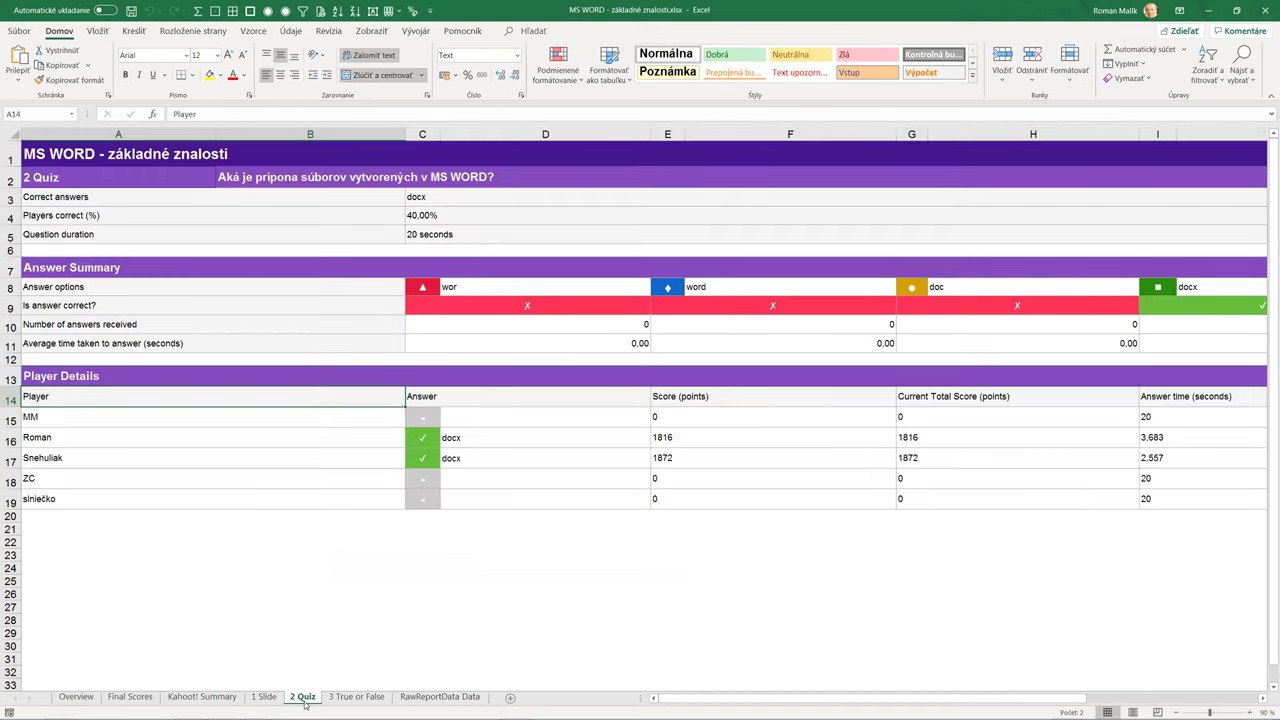
left_click(354, 697)
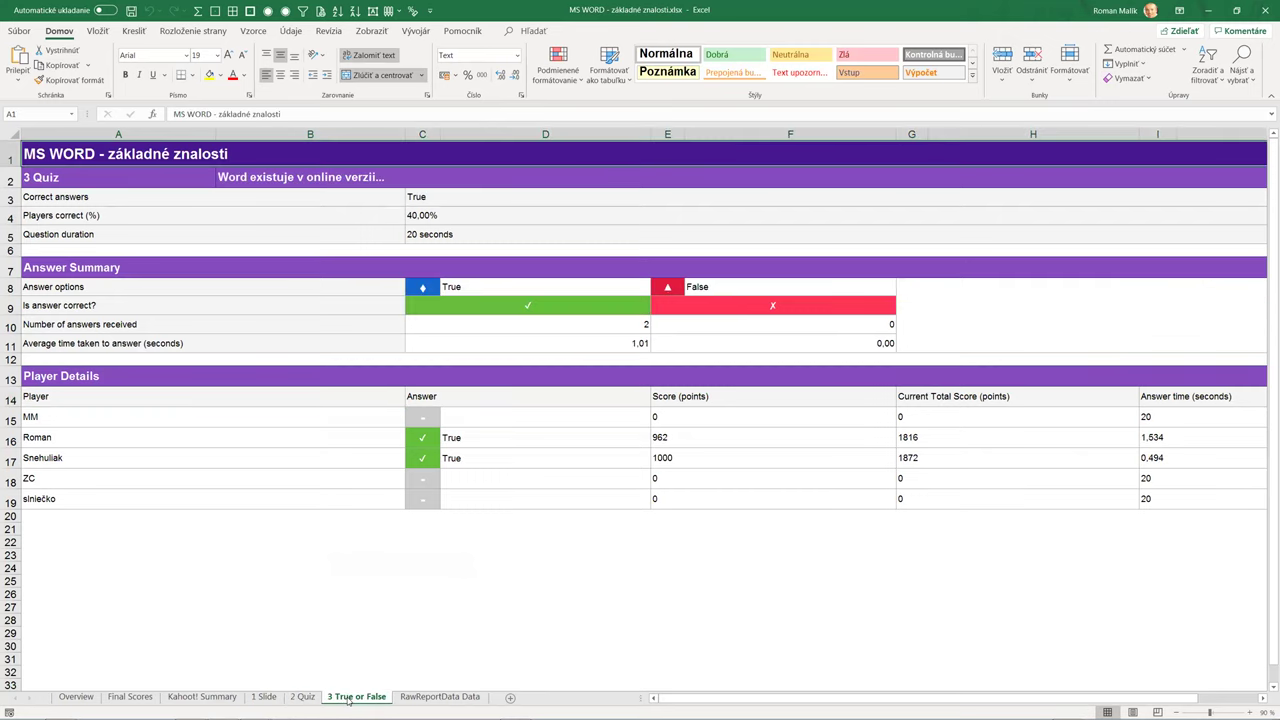
left_click(430, 697)
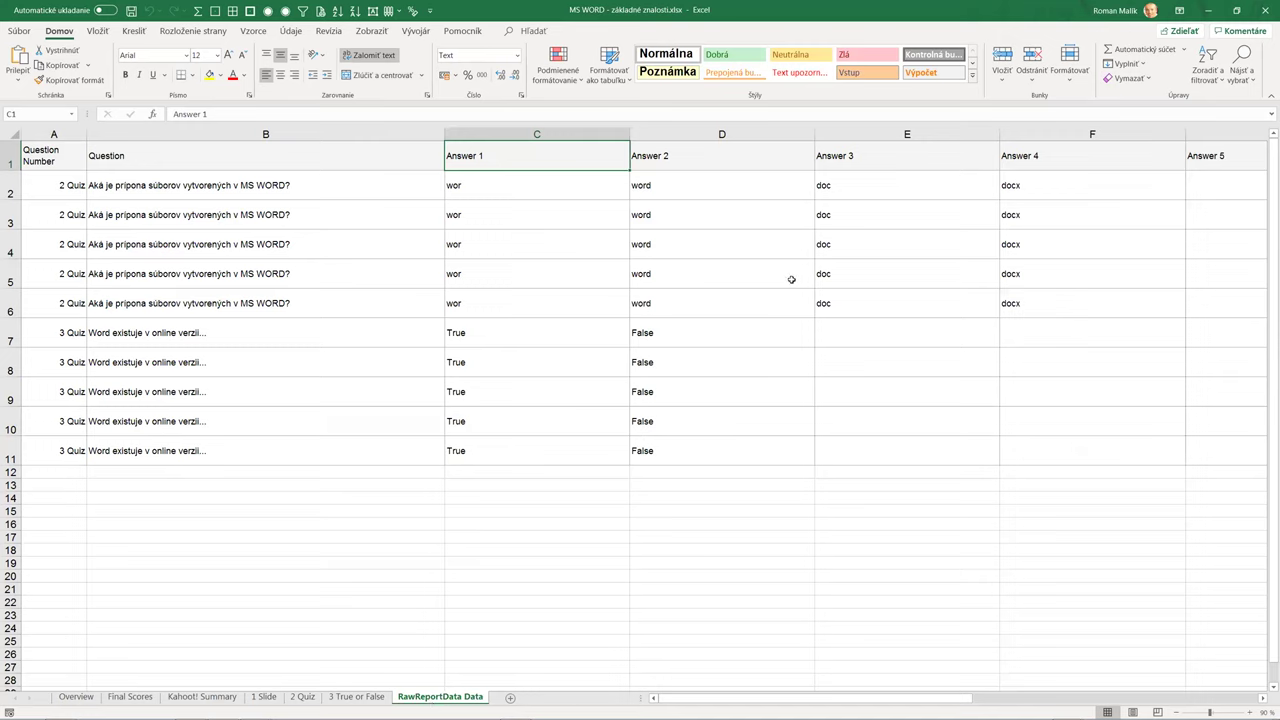
Step: Go back through the workbook's sheets to the Overview, and close the workbook to return to the Kahoot! report
left_click(303, 697)
left_click(270, 698)
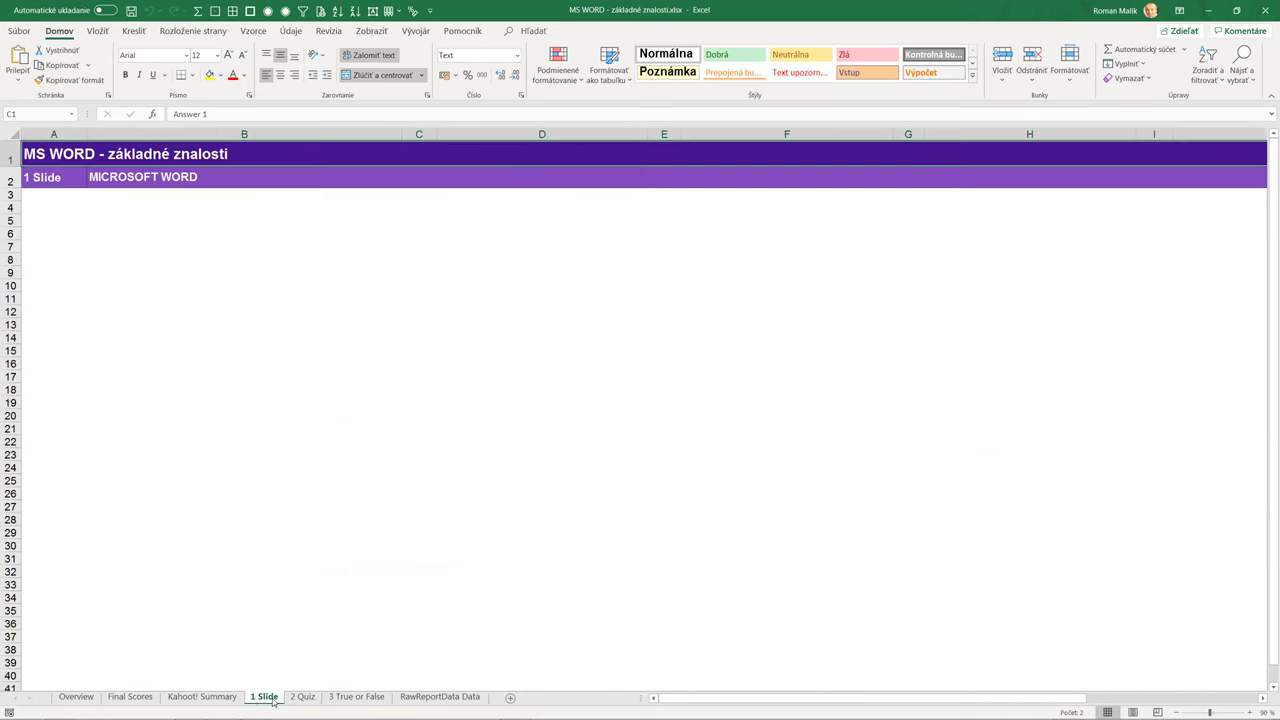
left_click(226, 698)
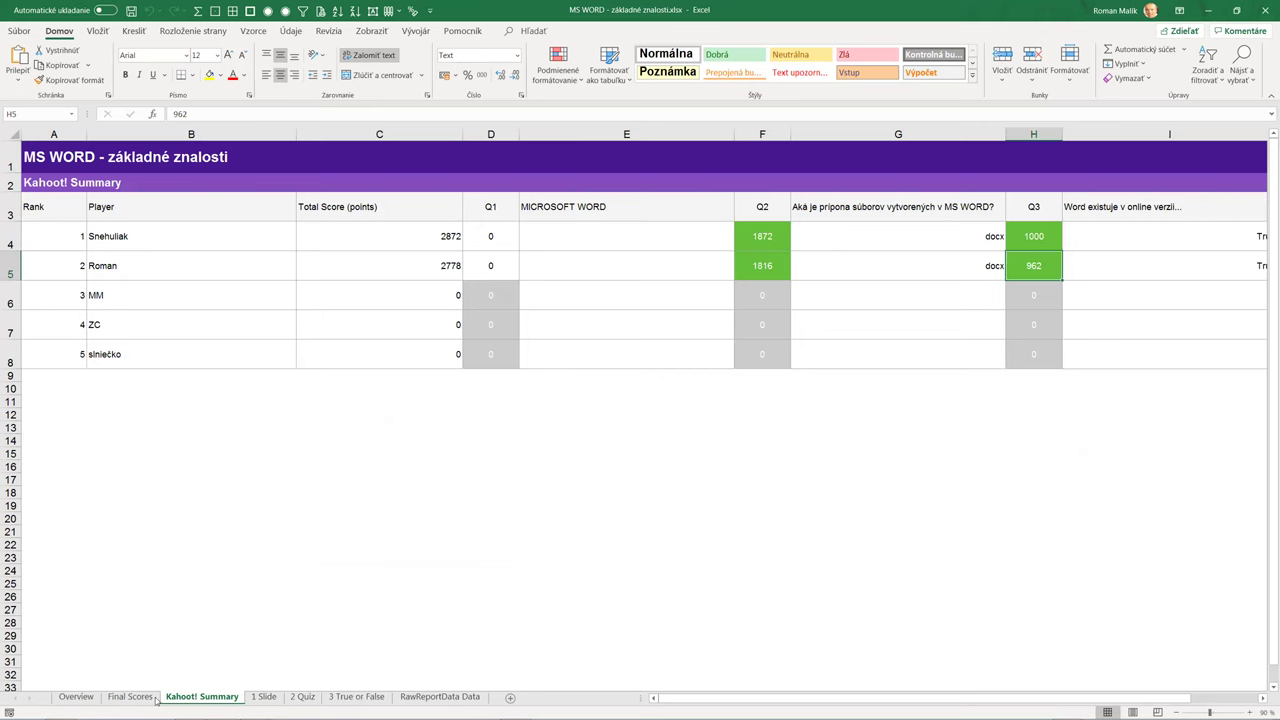
left_click(95, 698)
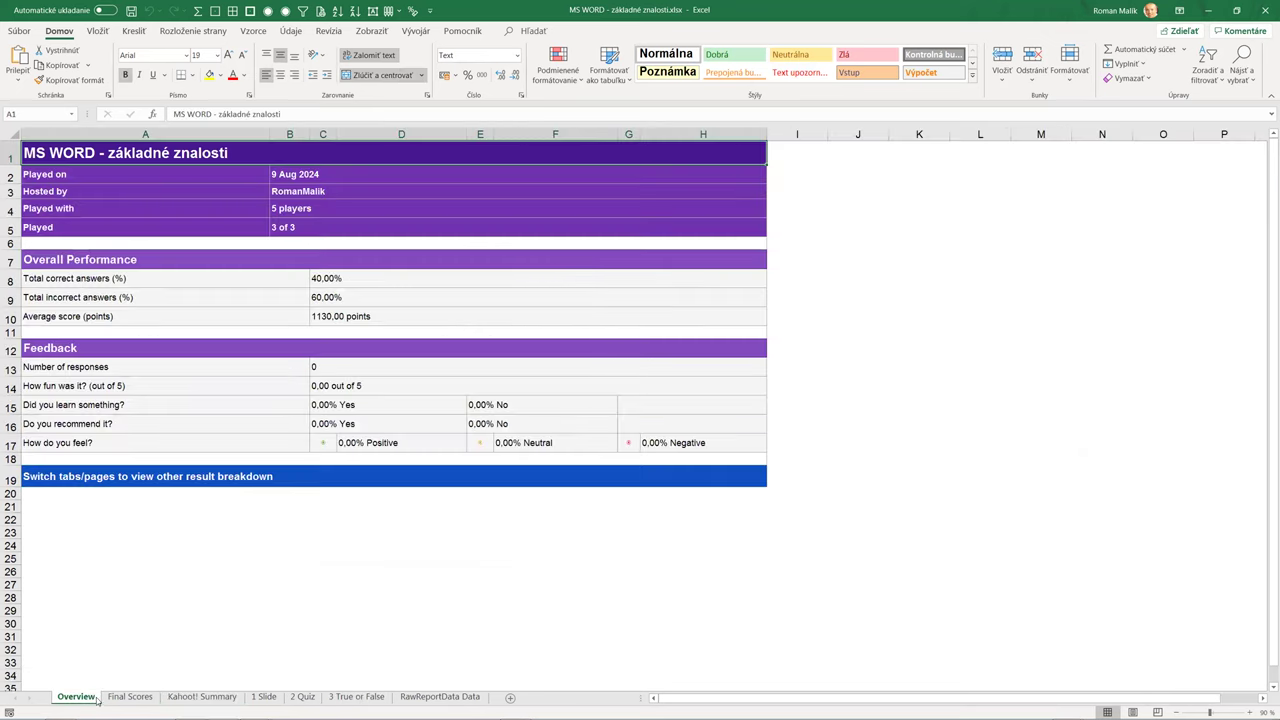
left_click(1262, 10)
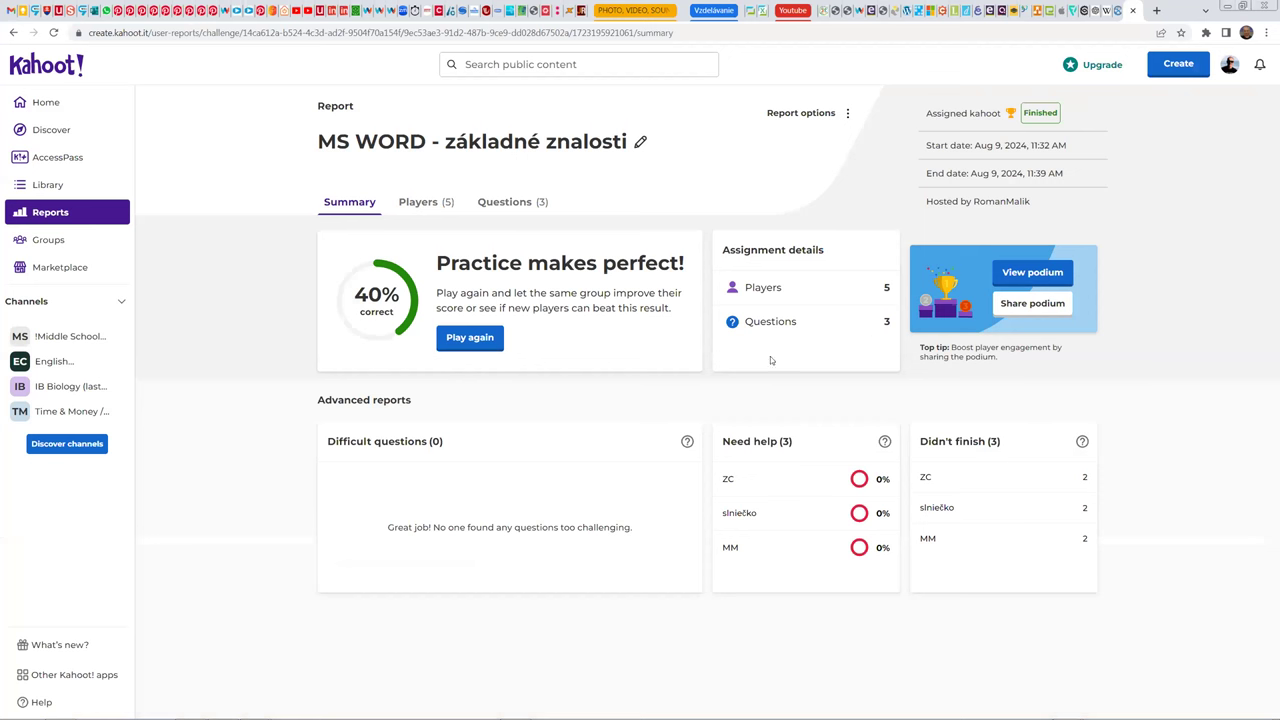
Step: Preview the report for printing, check the page range choices and the previewed pages, and cancel the printing
left_click(846, 114)
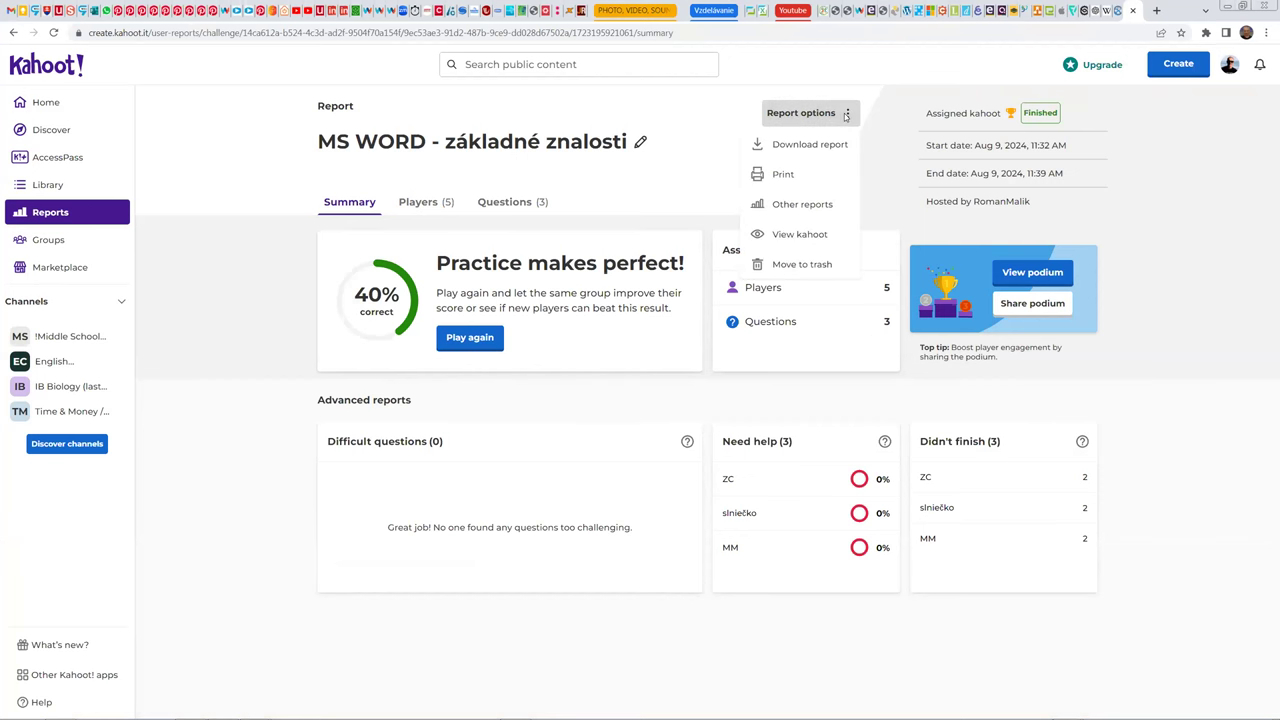
left_click(794, 175)
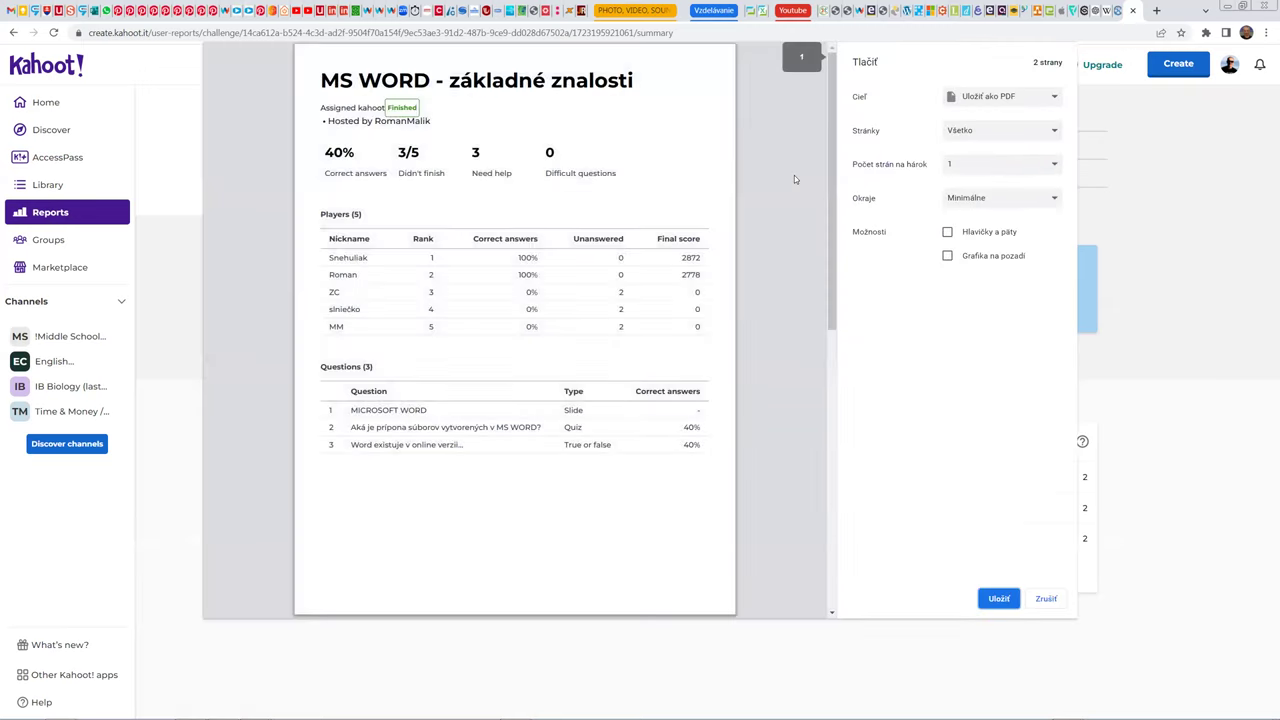
left_click(1024, 135)
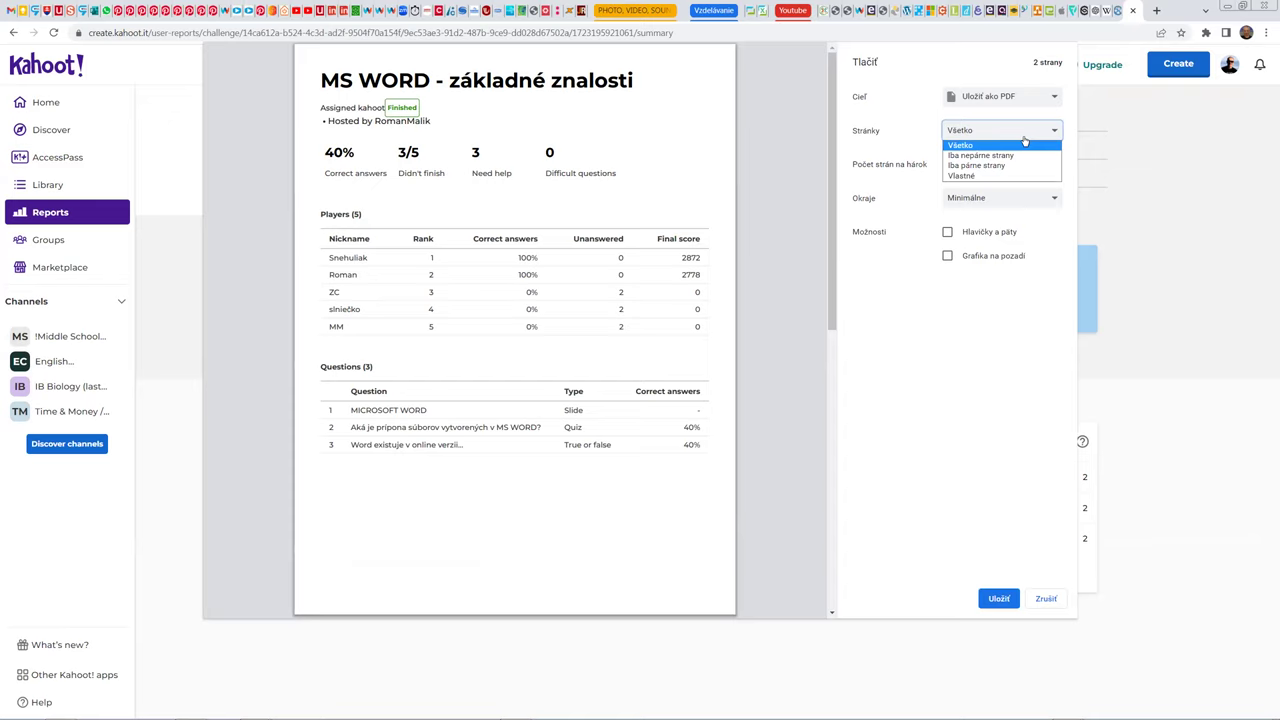
left_click(1024, 141)
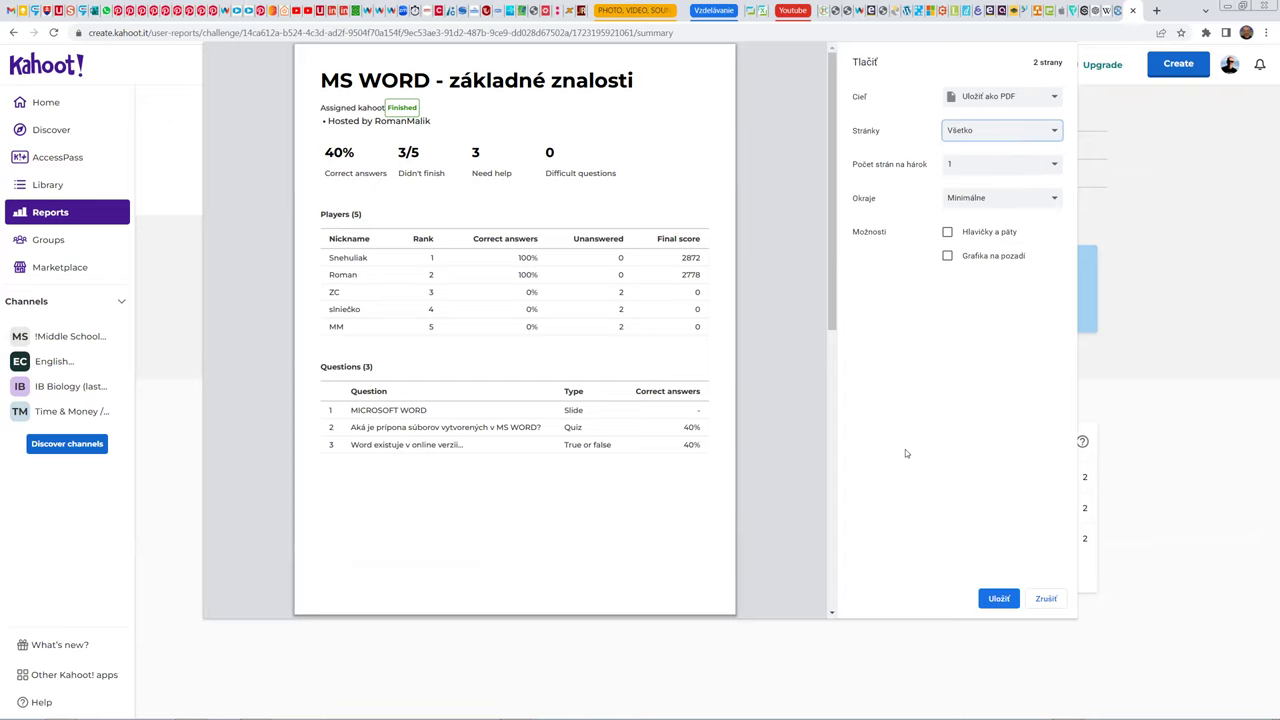
left_click_drag(824, 319, 795, 114)
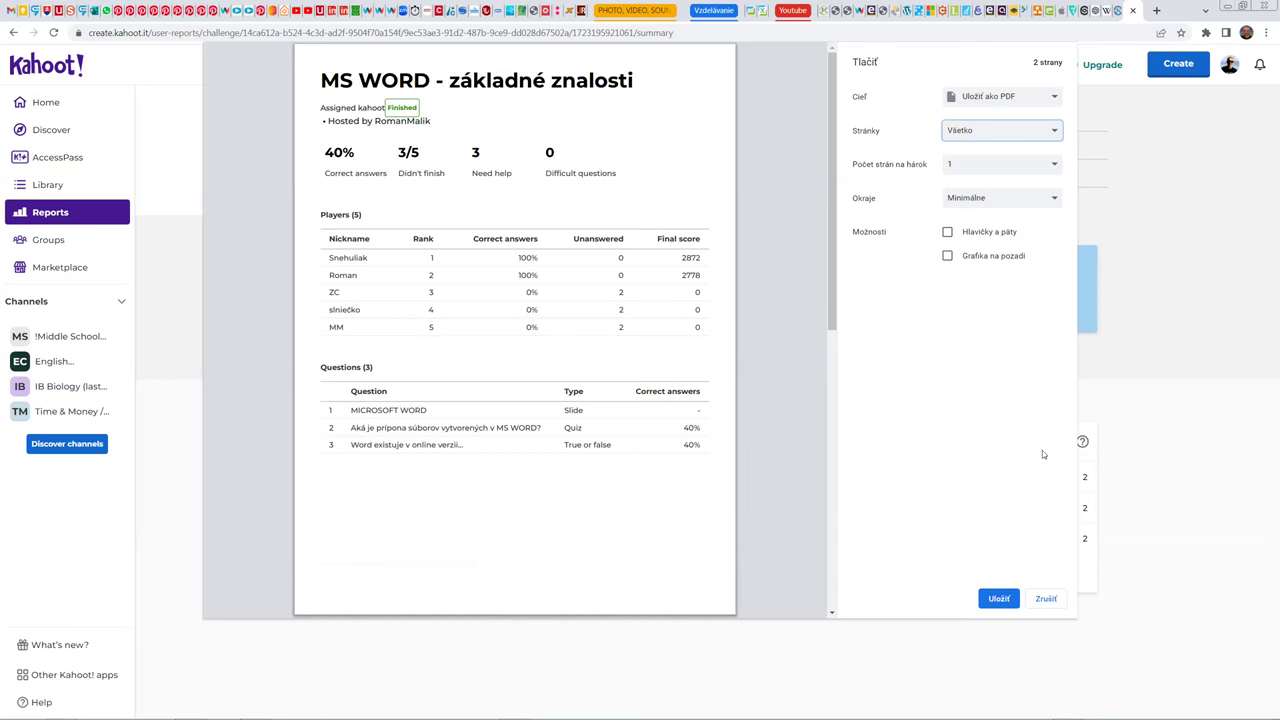
left_click(1046, 598)
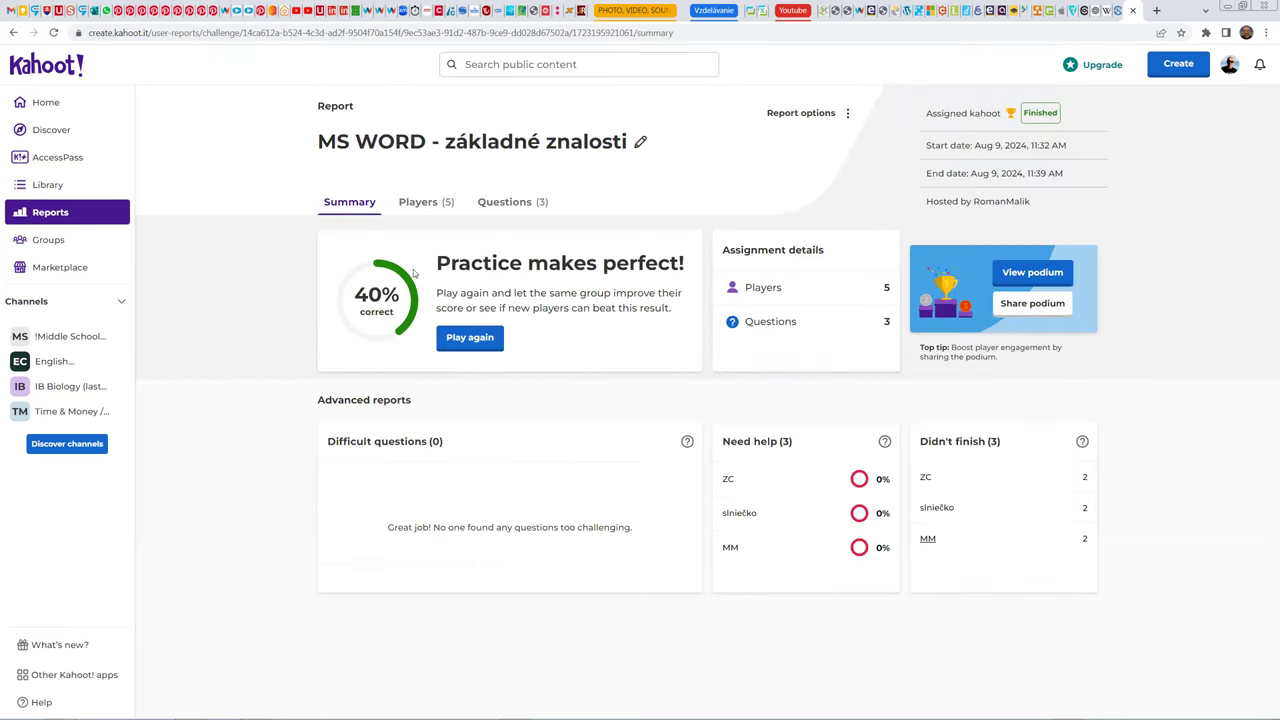
Step: Switch the browser to full screen, create a new kahoot from a blank canvas, and close the theme choices to show the question settings
left_click(463, 341)
key("F11")
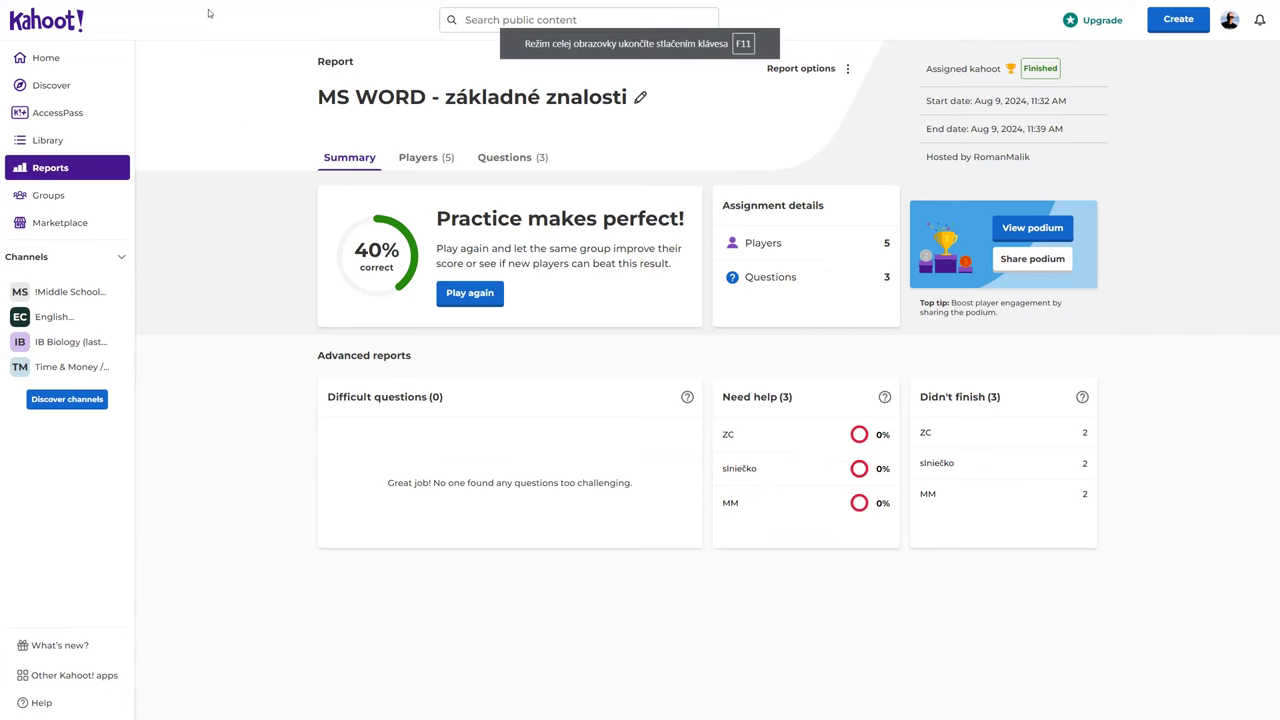
left_click(1192, 28)
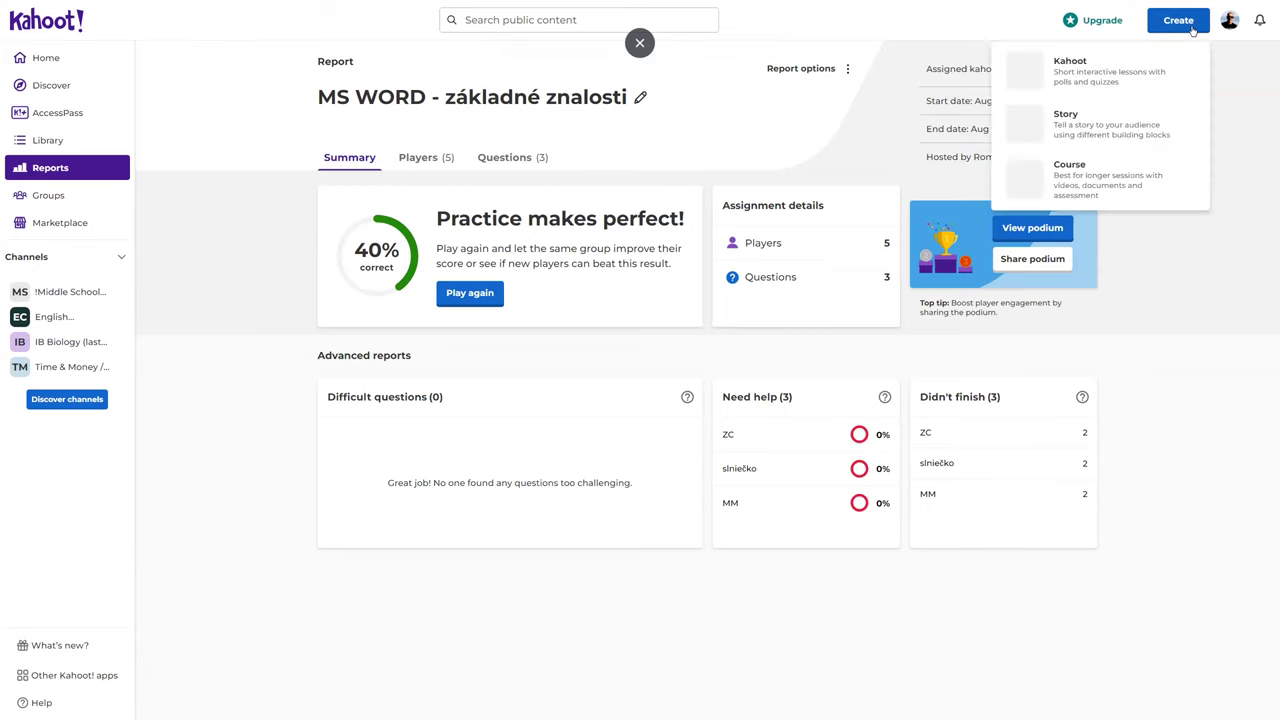
left_click(1046, 74)
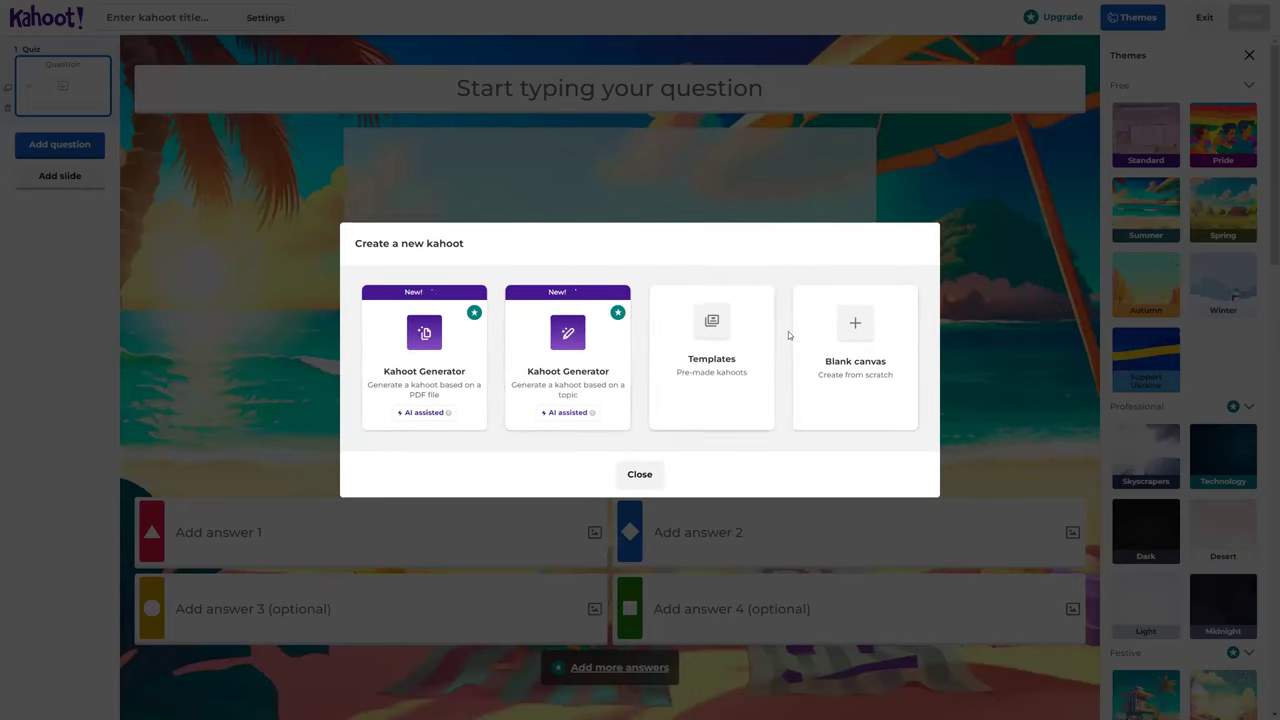
left_click(848, 335)
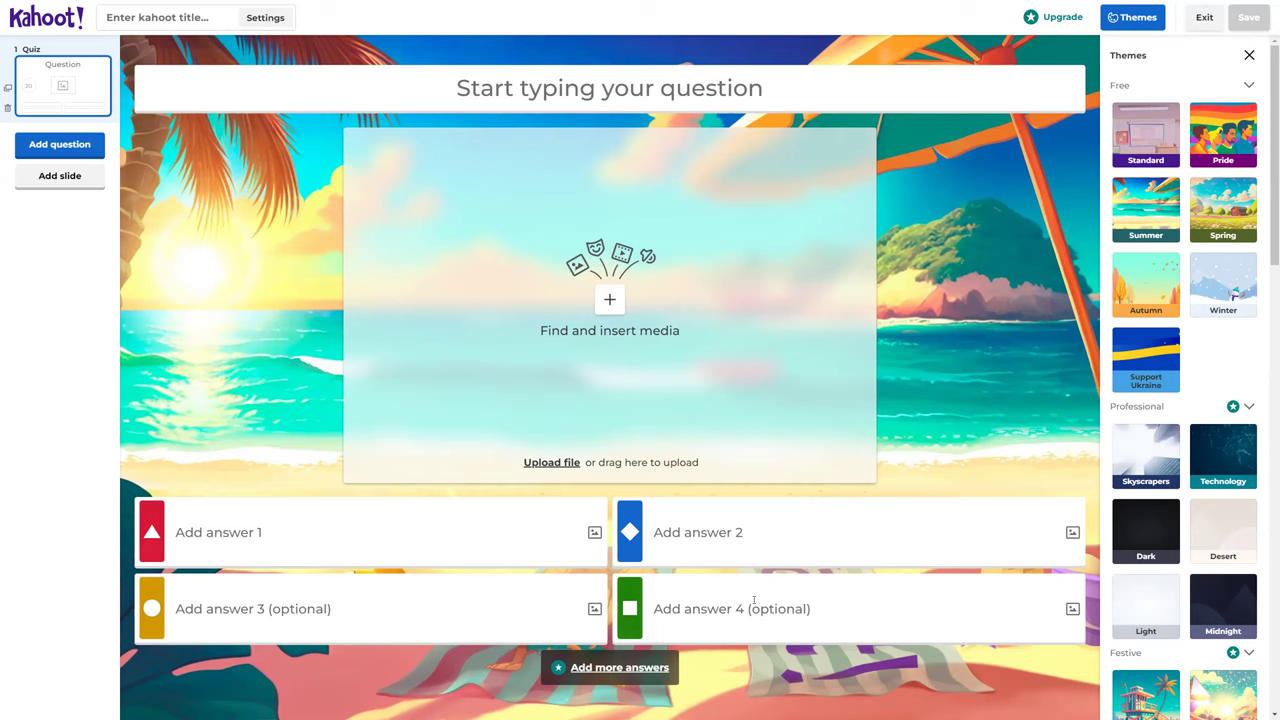
left_click(1249, 60)
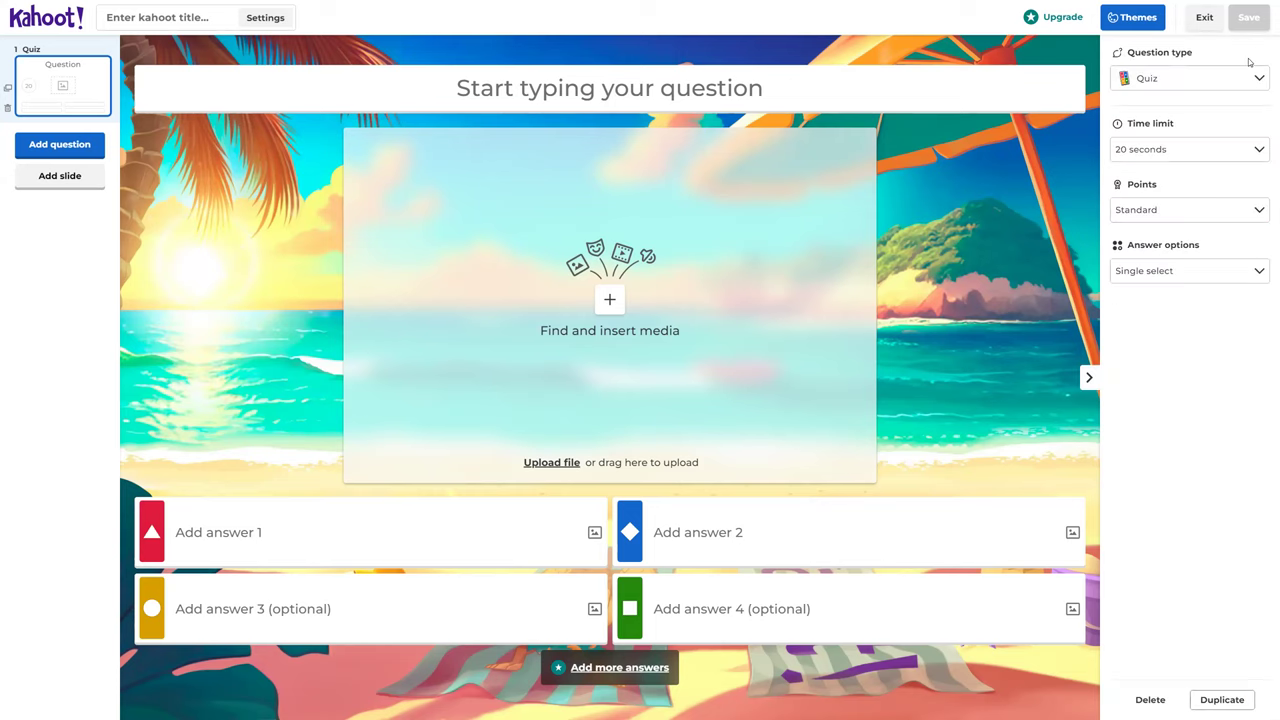
Step: Review the available question types, points choices and answer options for the blank quiz question without changing any of them
left_click(1178, 86)
left_click(1196, 499)
left_click(1155, 212)
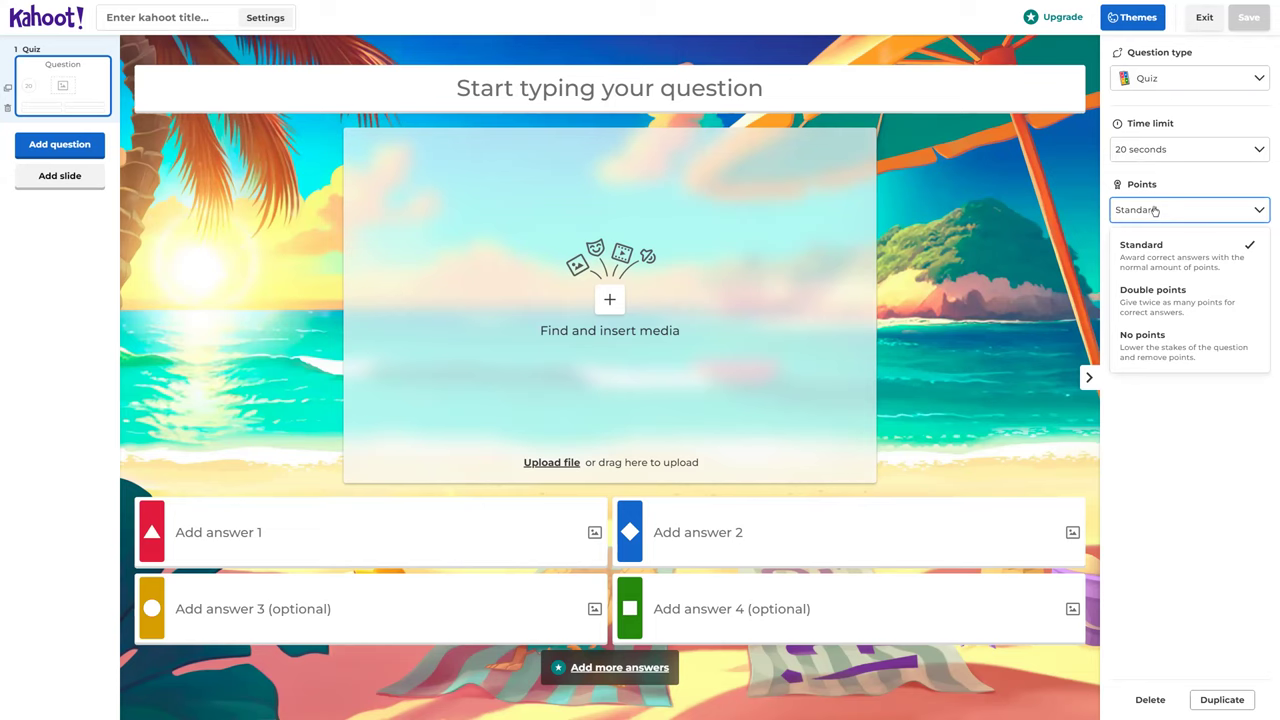
left_click(1209, 489)
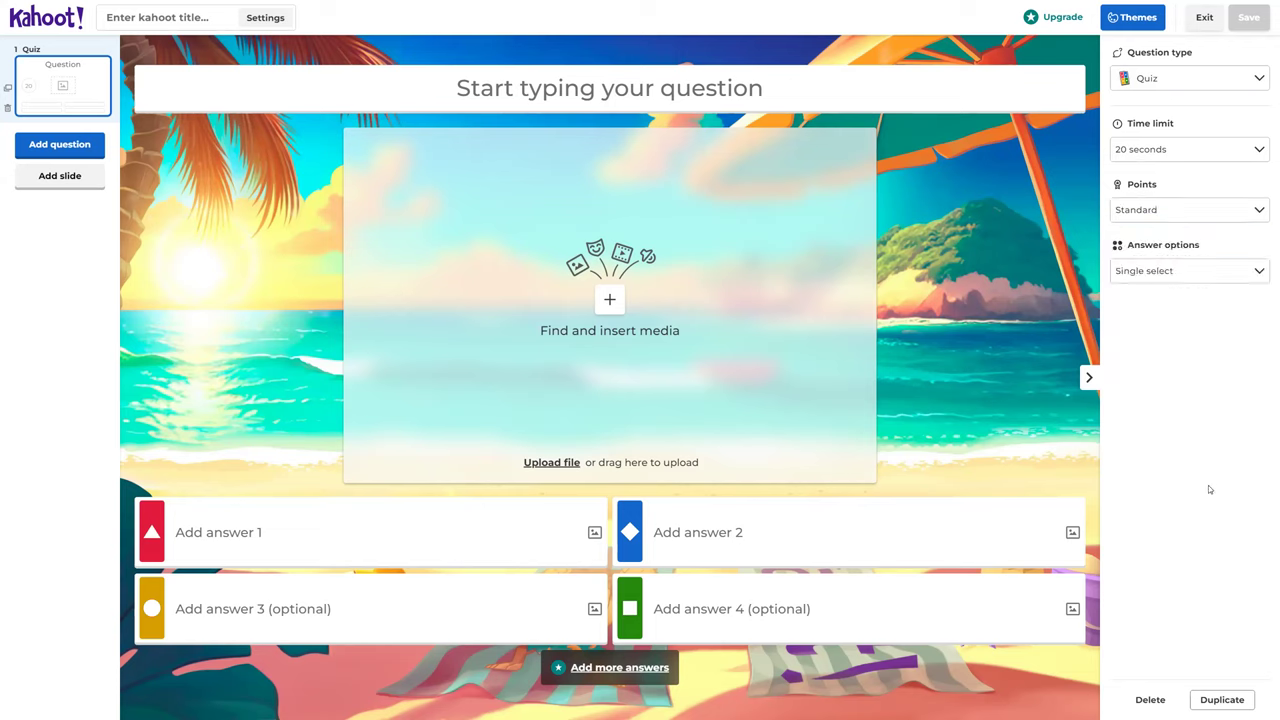
left_click(1168, 271)
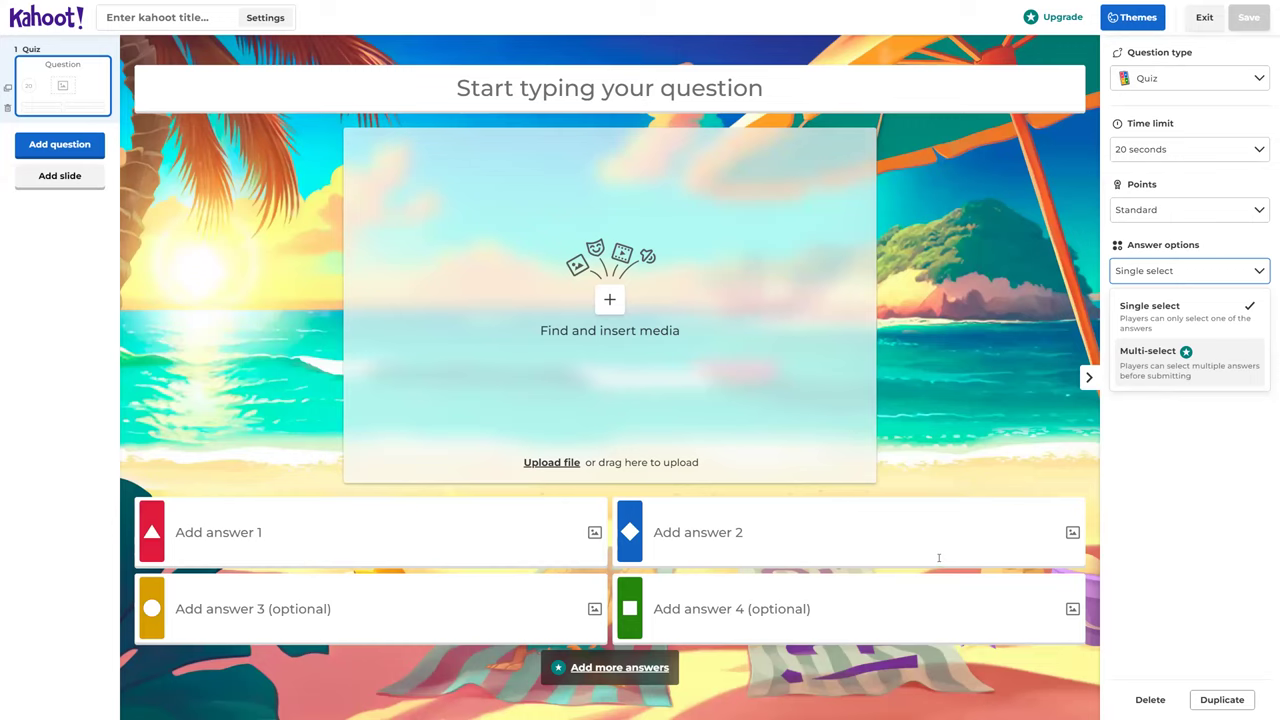
left_click(1243, 514)
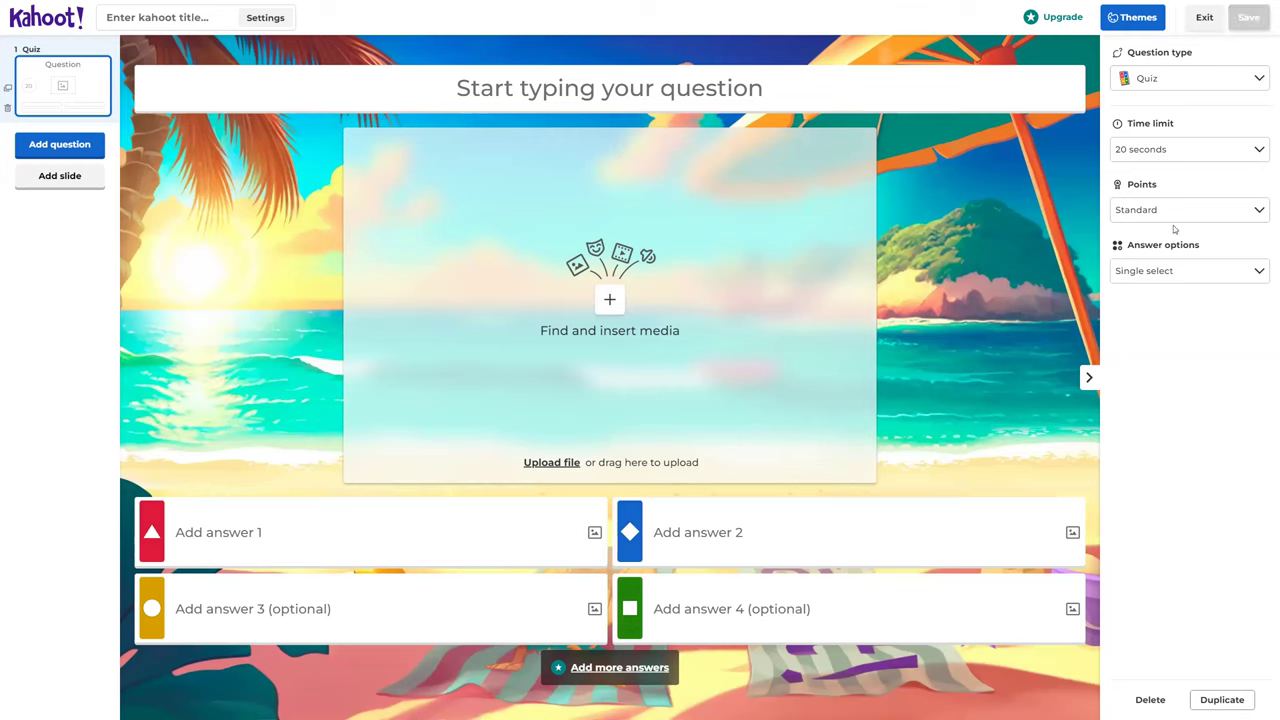
Step: Exit the blank kahoot, look at the drafts in the library, and return to the recent kahoots
left_click(1205, 17)
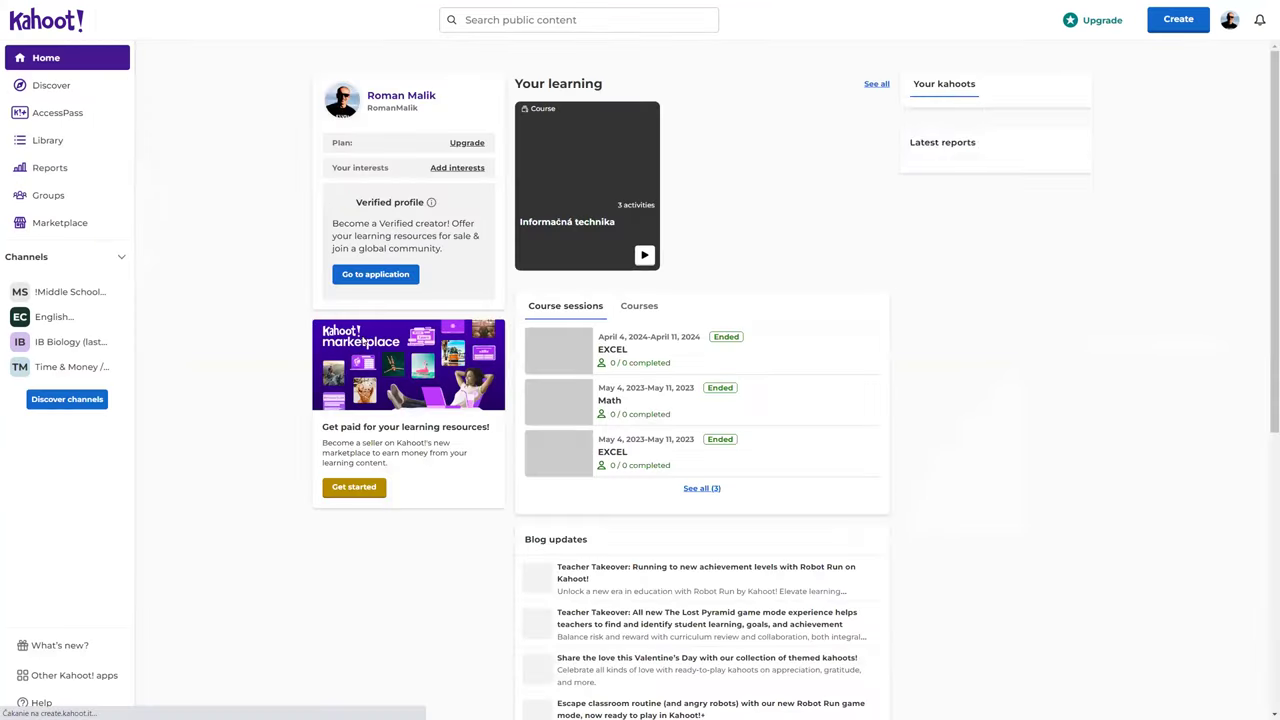
left_click(40, 141)
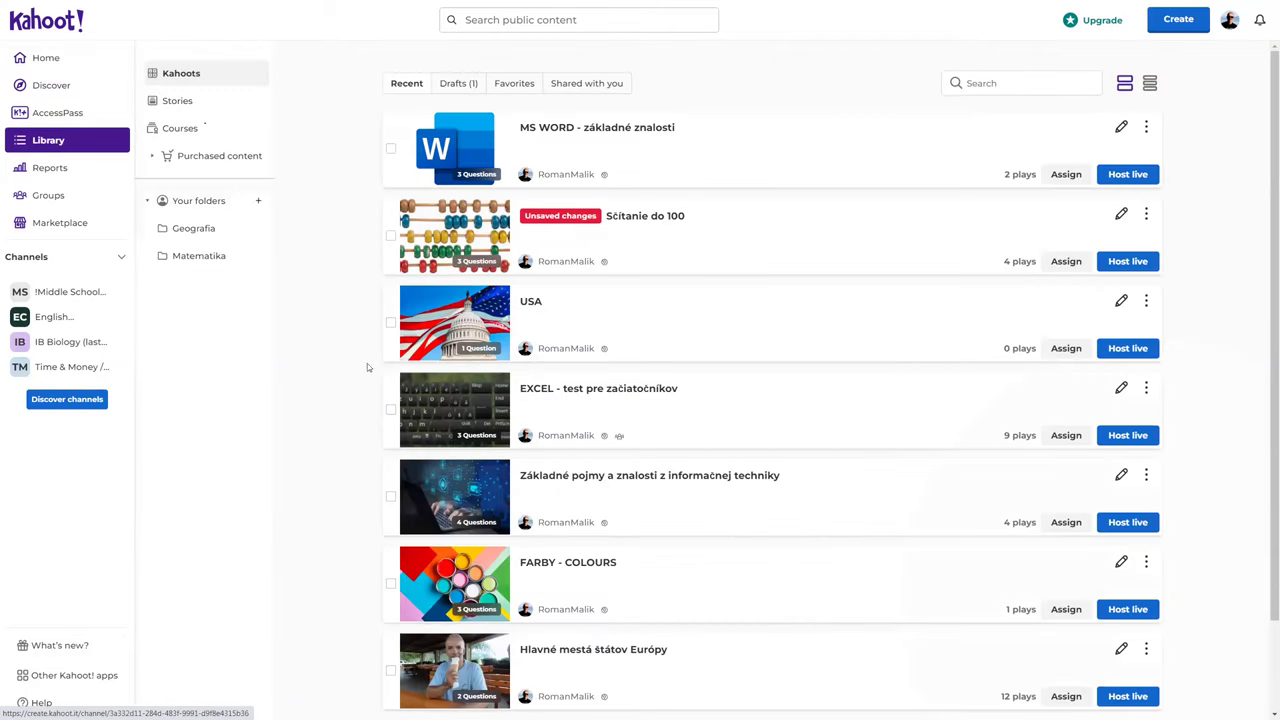
left_click(452, 84)
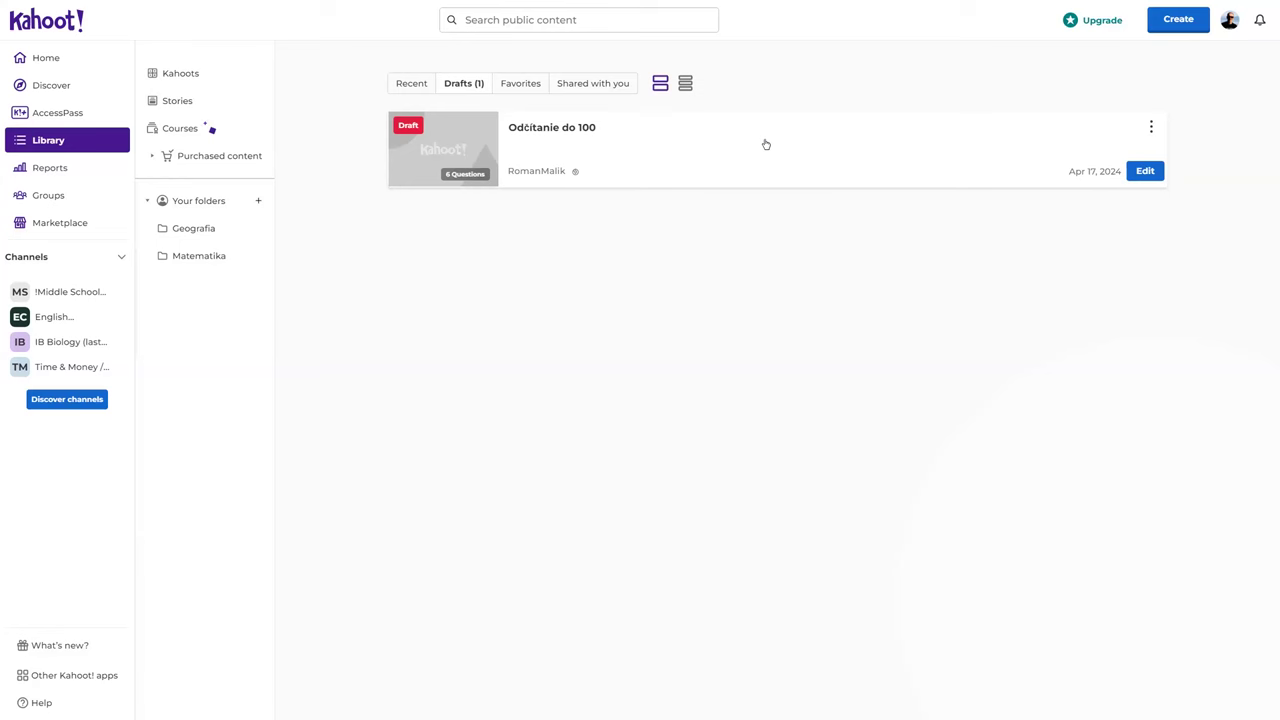
left_click(411, 84)
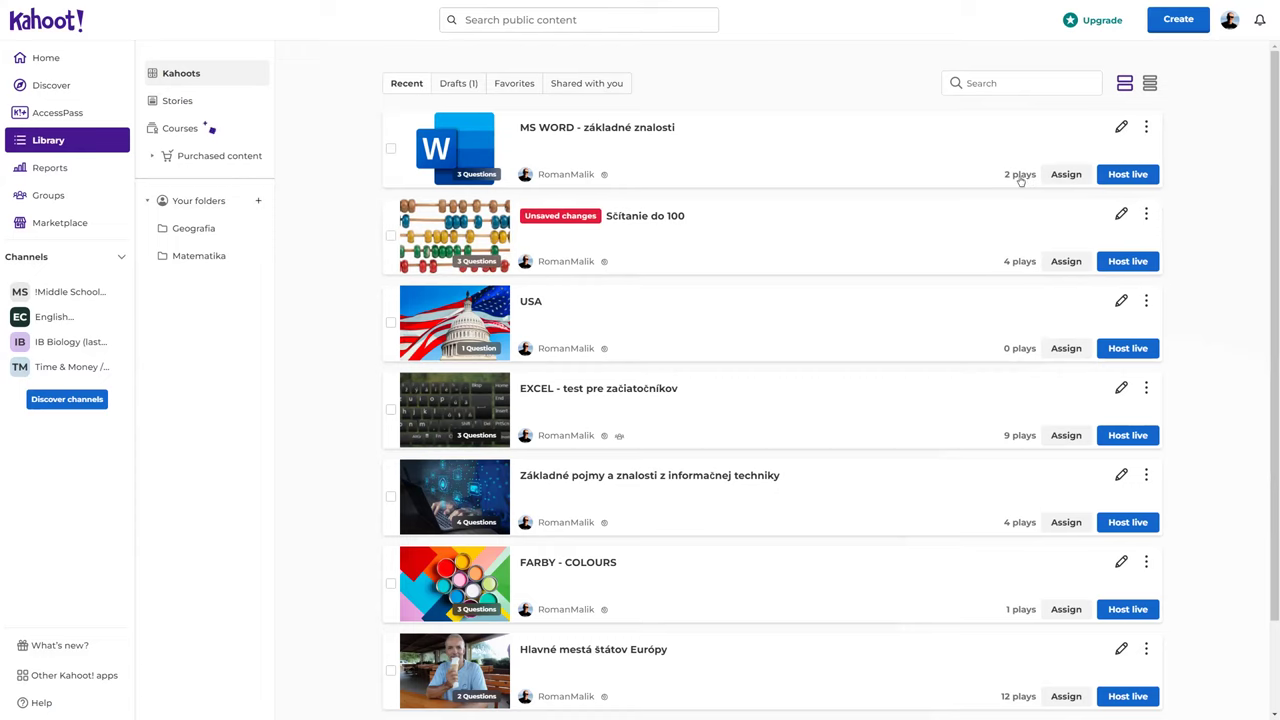
Step: Assign "MS WORD - základné znalosti" with the deadline August 12, 2024, 12:00 PM, copy its challenge URL, and return to the library
left_click(629, 154)
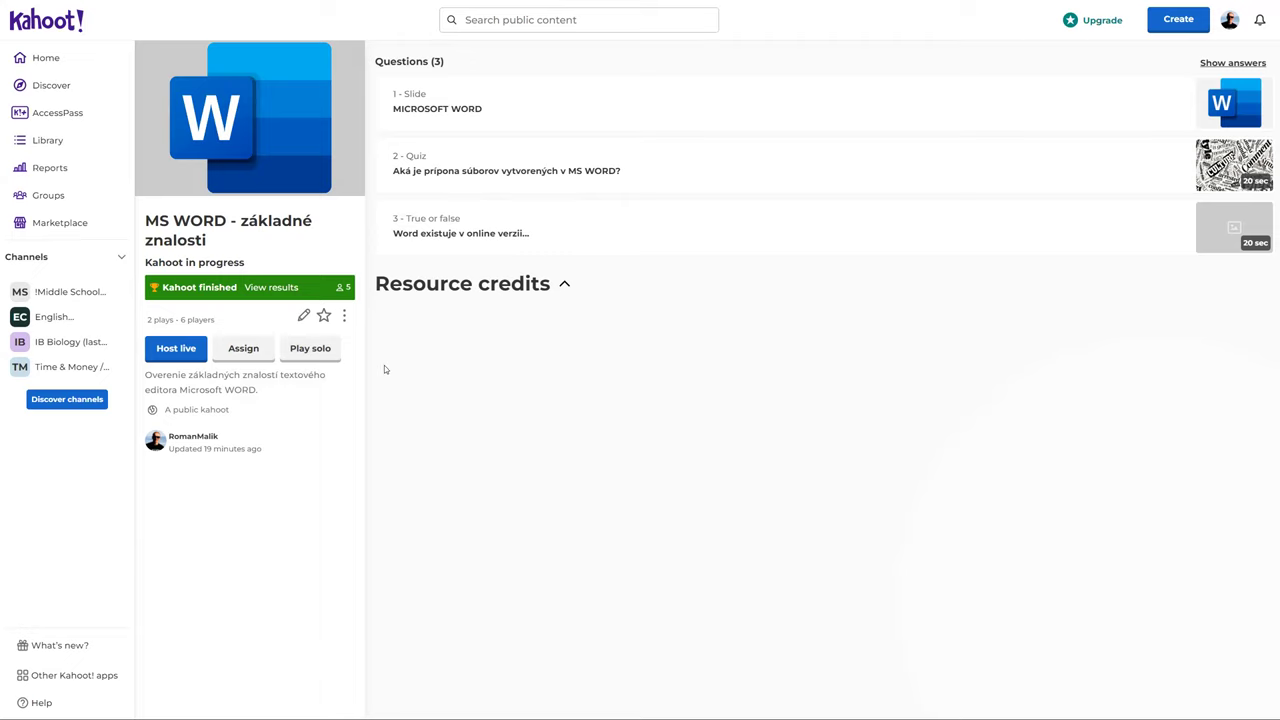
left_click(257, 356)
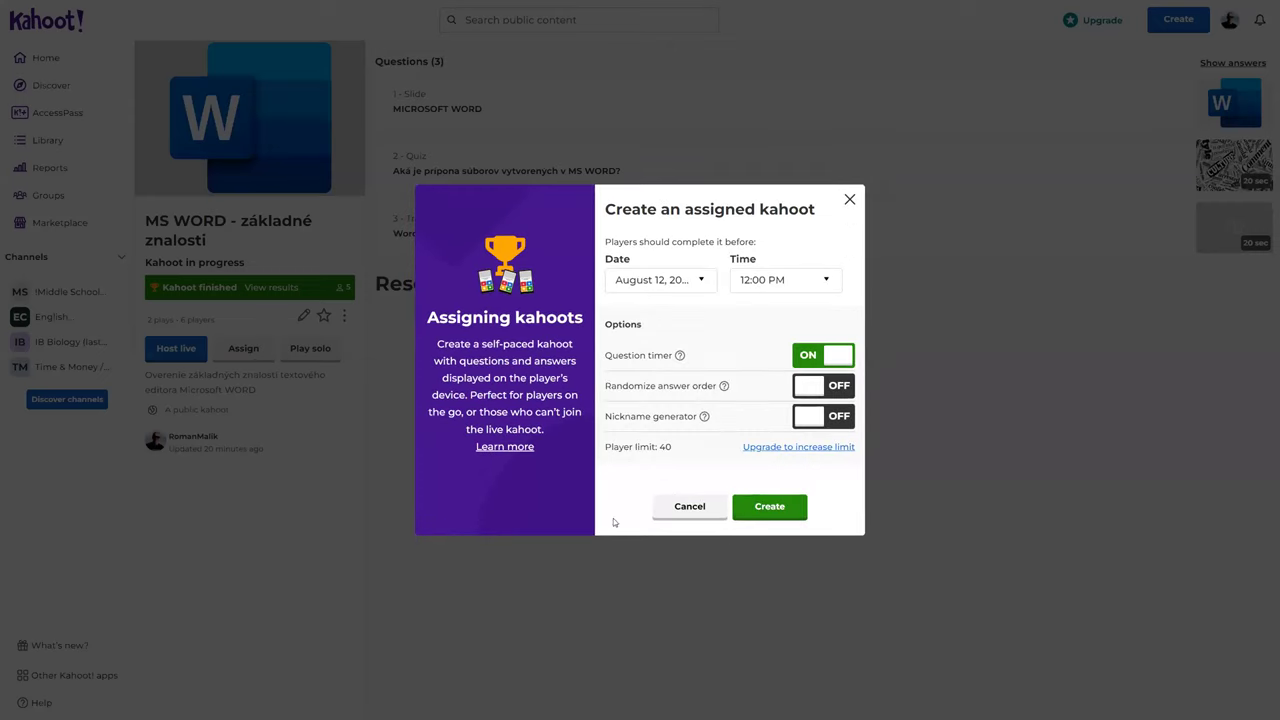
left_click(763, 512)
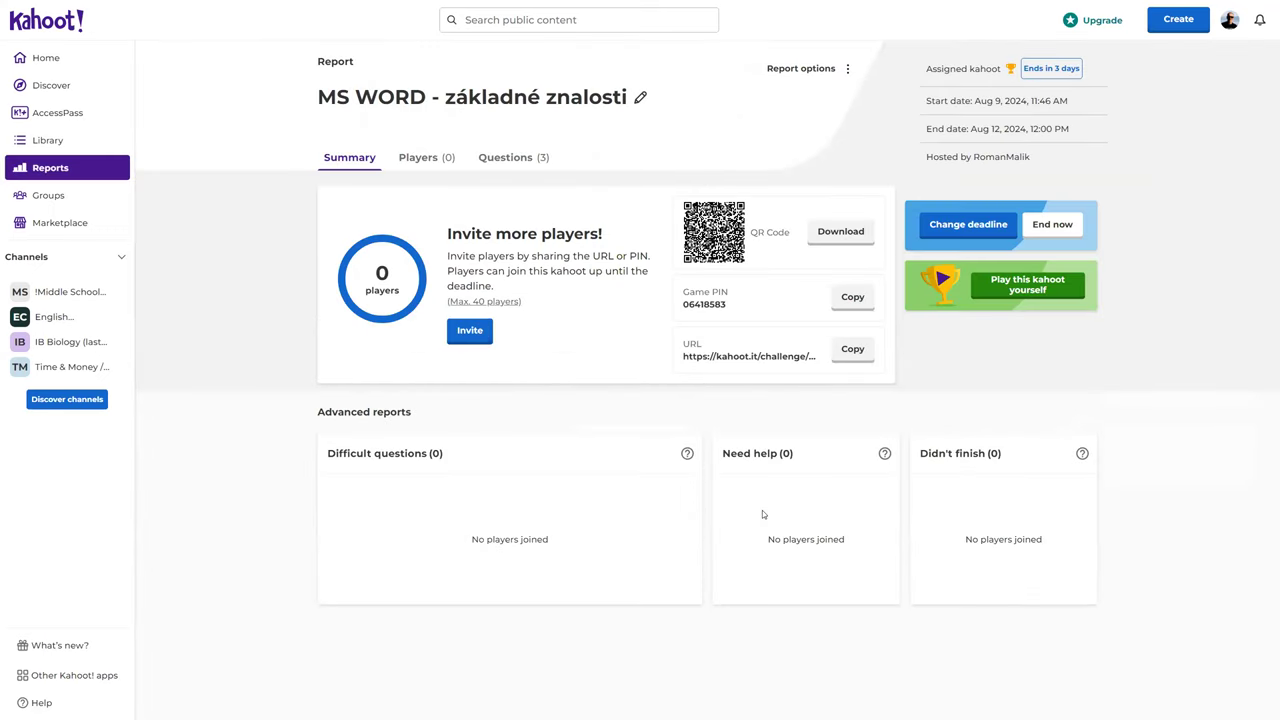
left_click(849, 349)
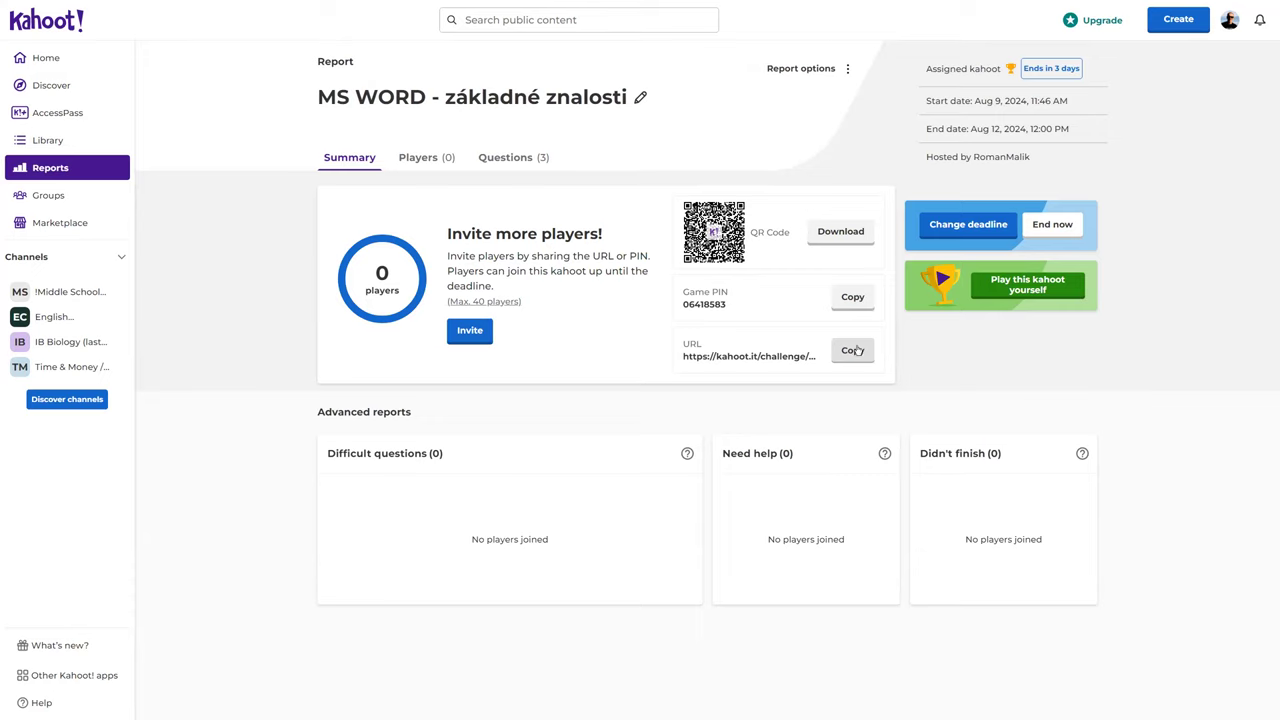
left_click(48, 141)
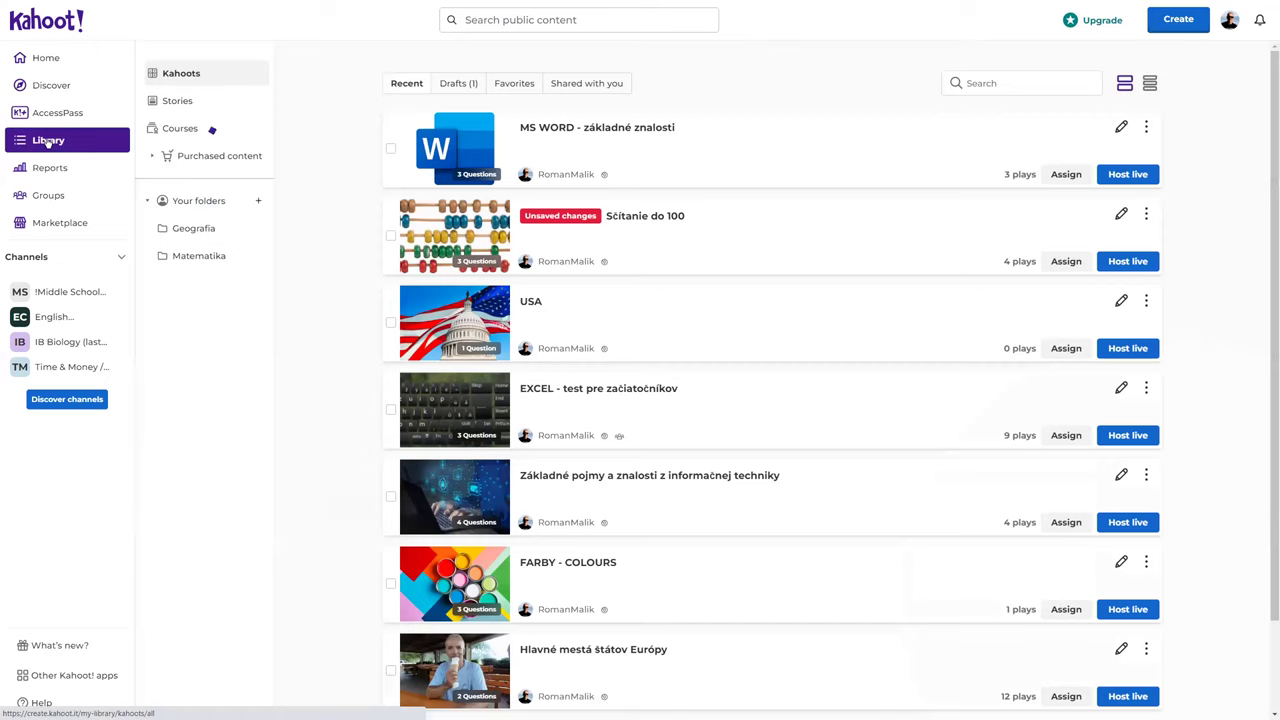